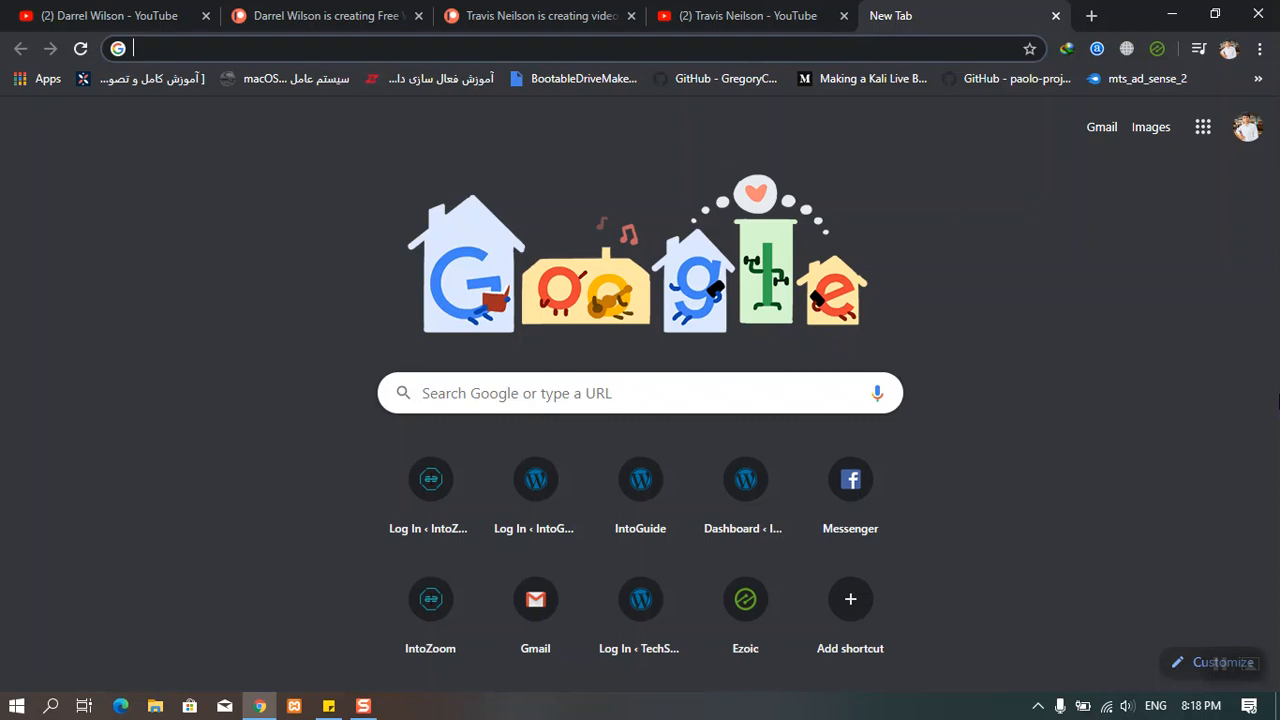
View the WordPress tutorial creator's YouTube channel and Patreon page, examining the Patreon About section and recent posts.
left_click(143, 24)
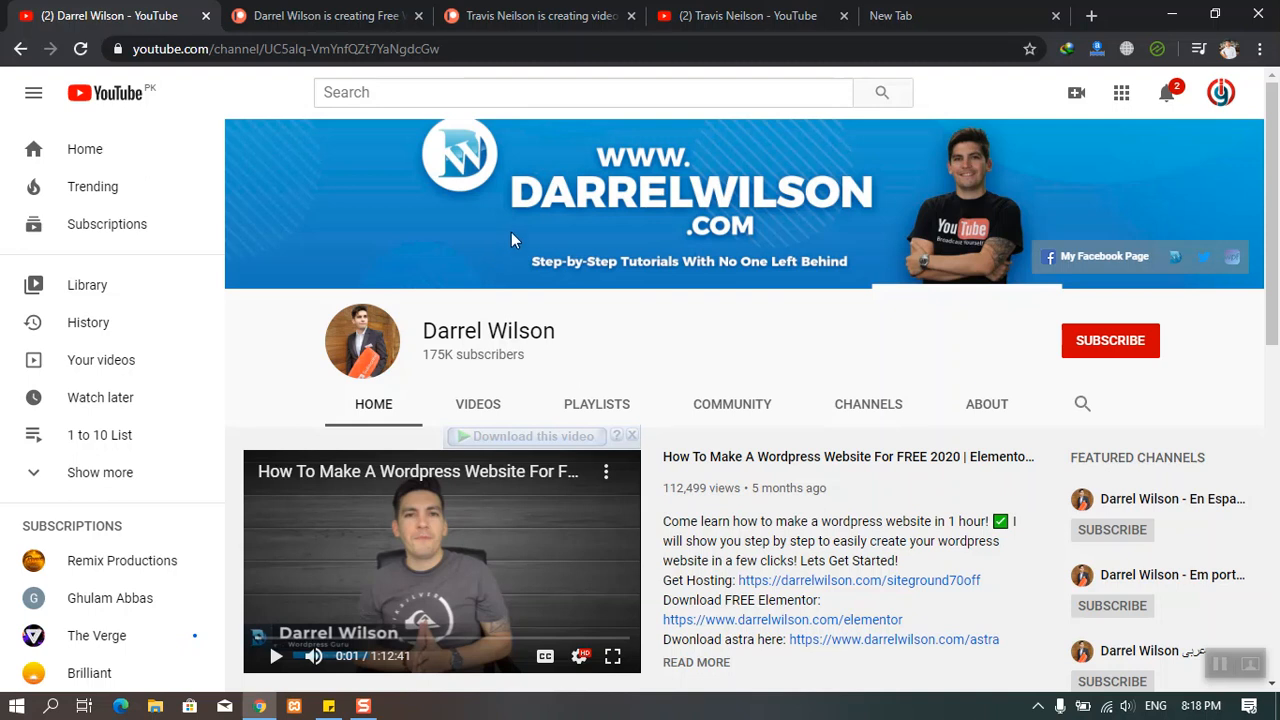
left_click(352, 15)
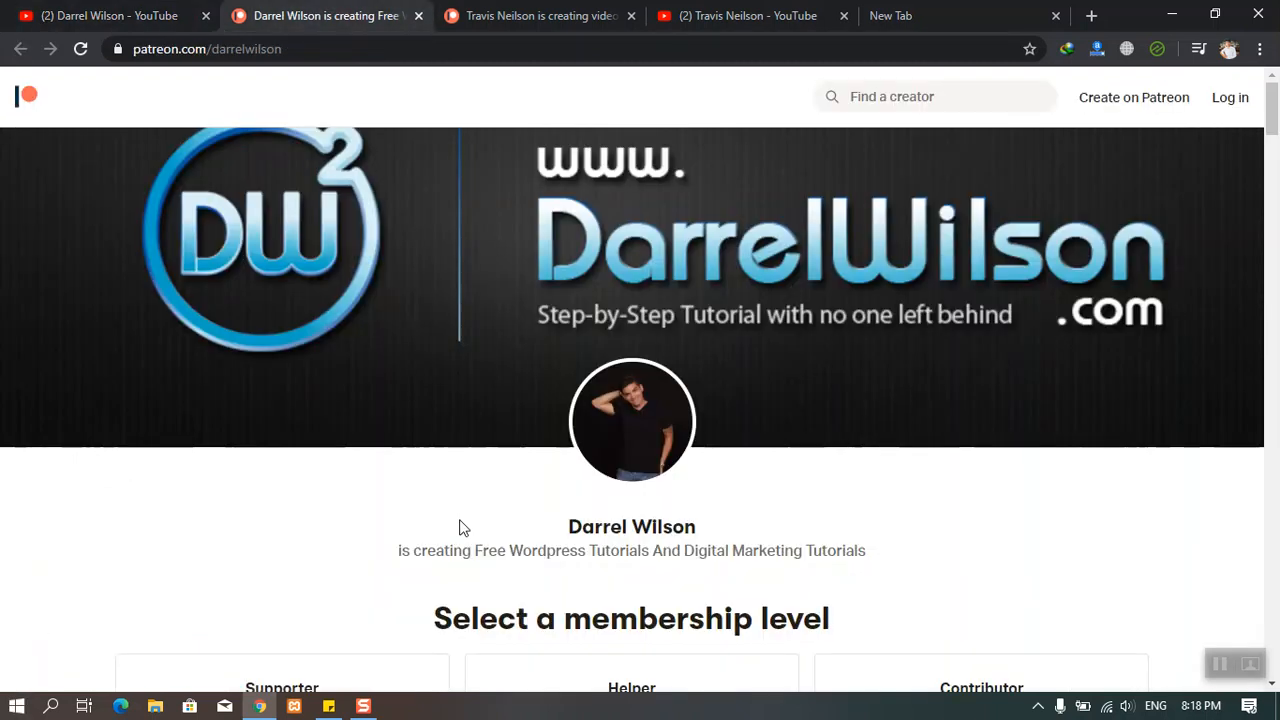
scroll(463, 528, "down", 3)
scroll(463, 510, "down", 8)
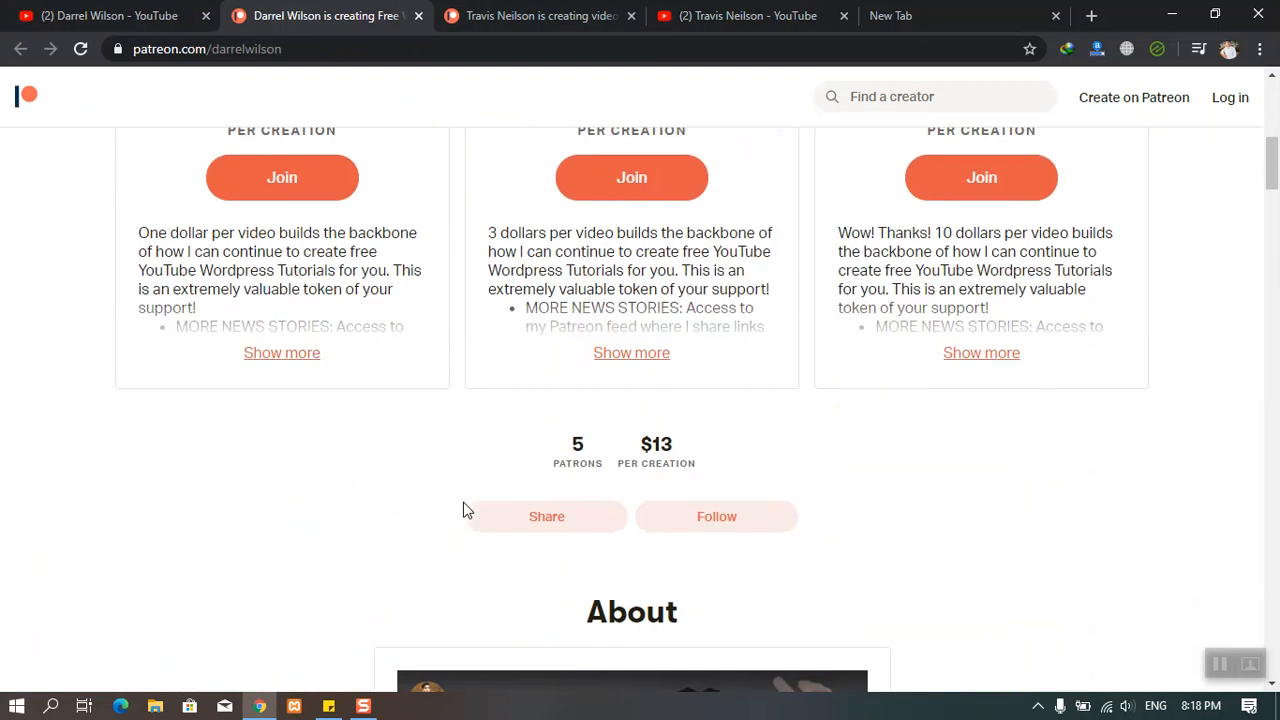
scroll(463, 502, "down", 10)
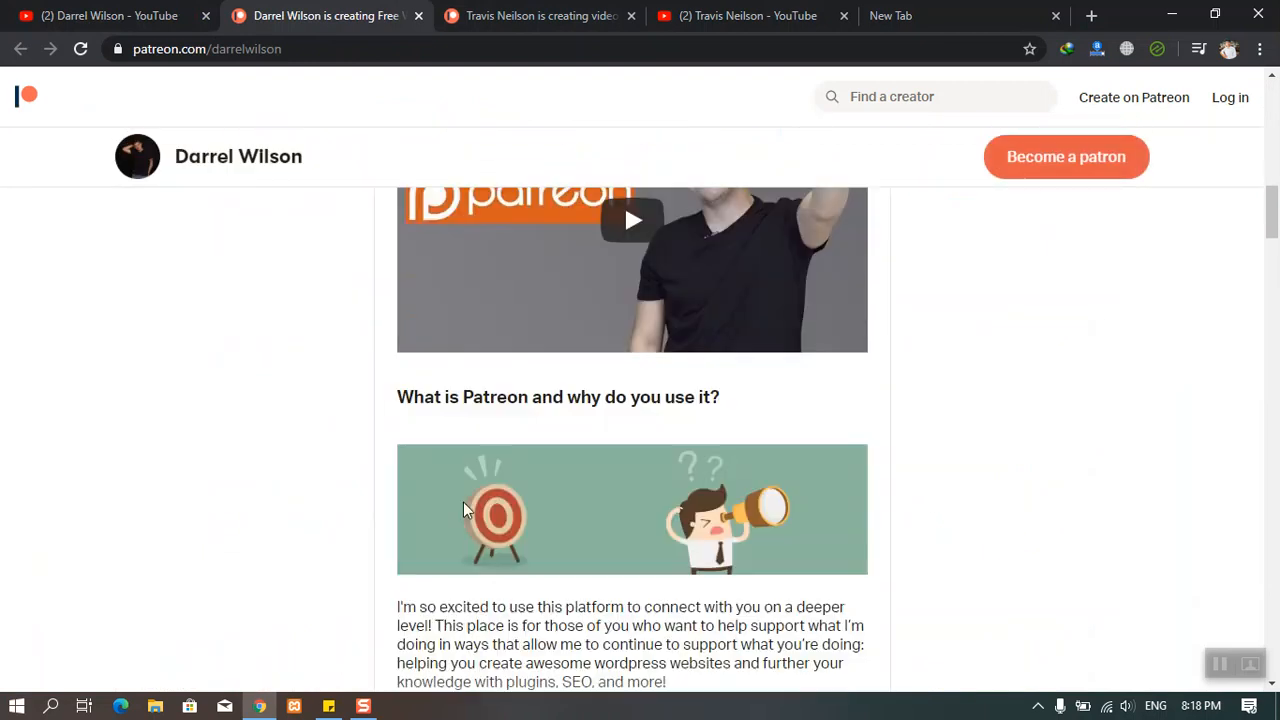
scroll(463, 505, "down", 1)
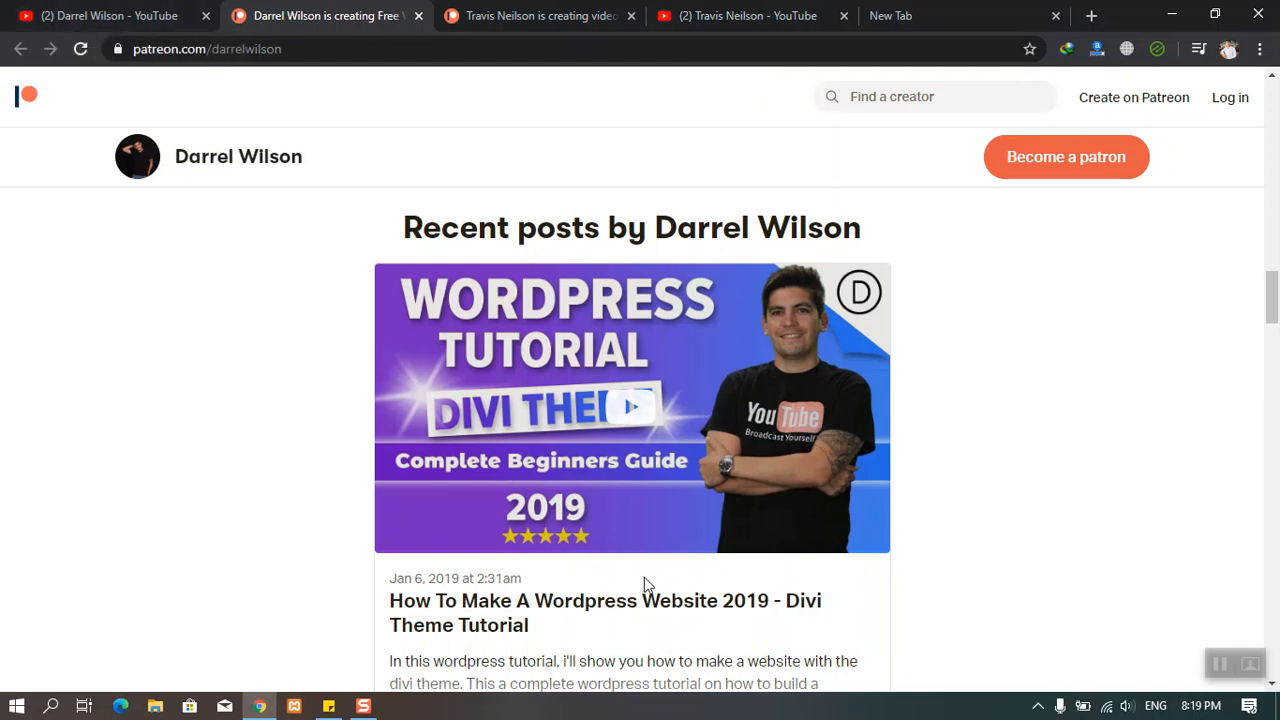
Examine the Supporter, Helper and Contributor membership levels and the patron figures on the WordPress creator's Patreon page.
scroll(645, 584, "up", 10)
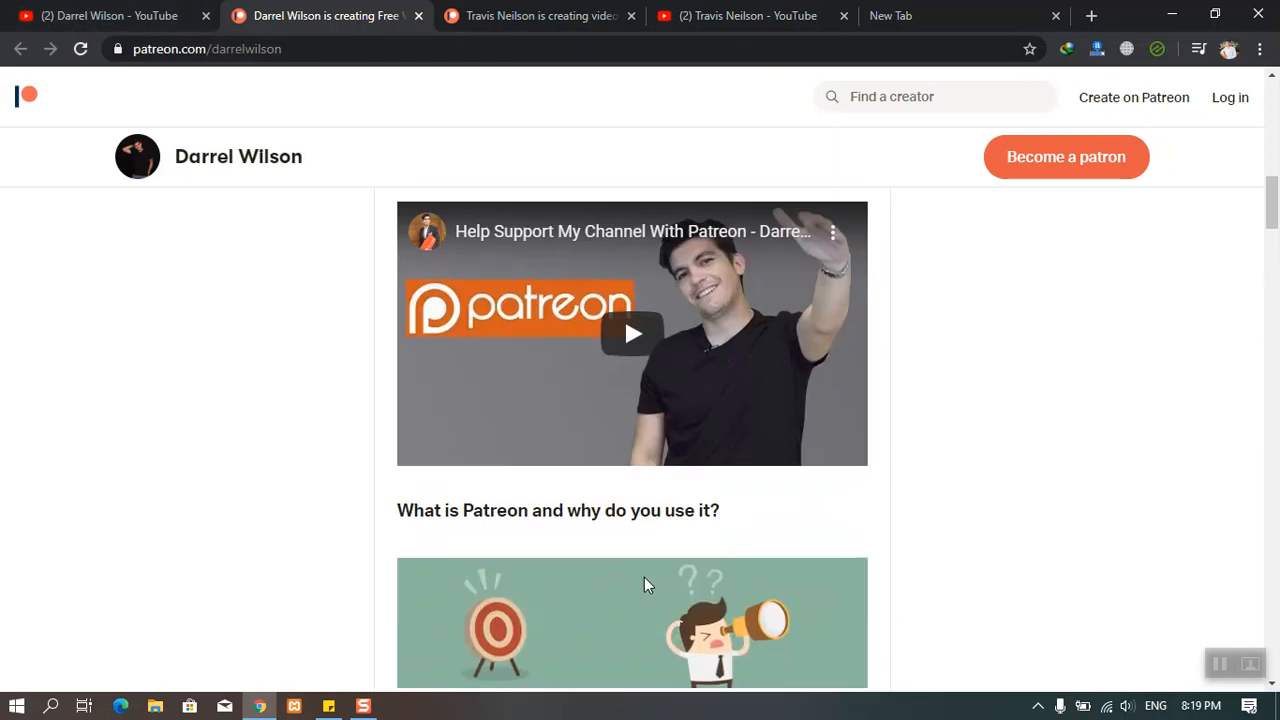
scroll(644, 577, "up", 8)
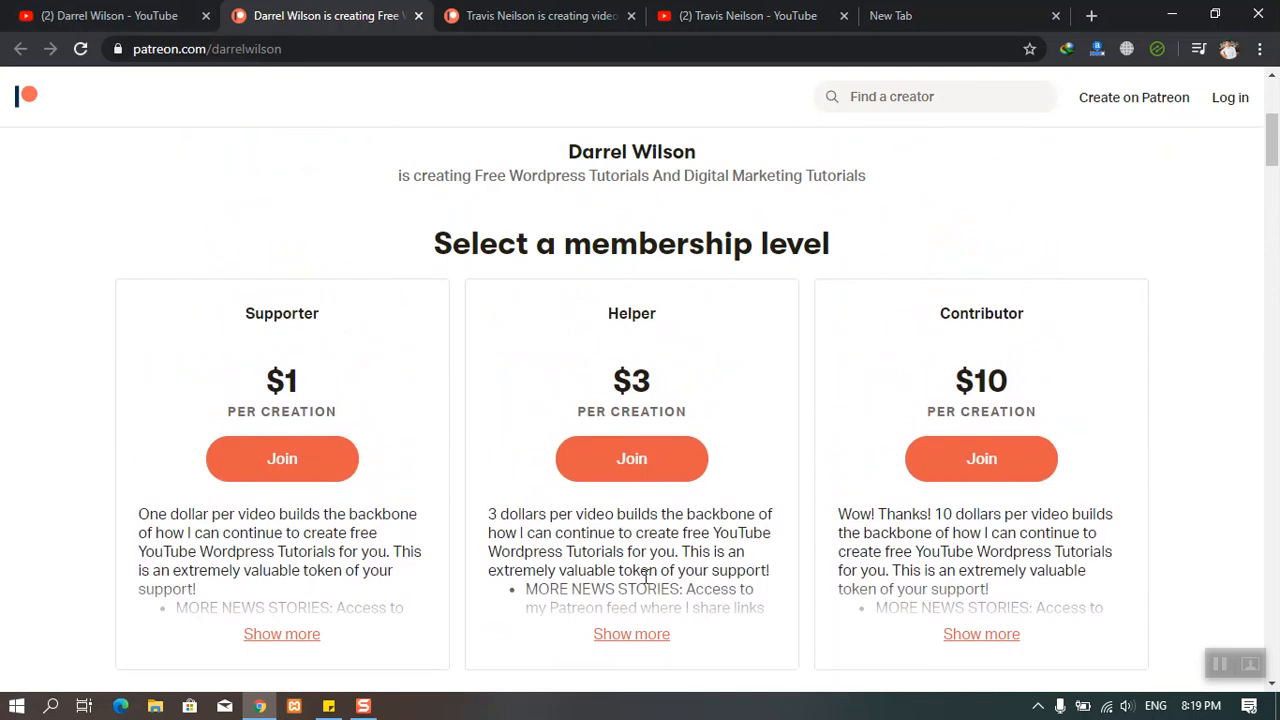
scroll(645, 577, "up", 1)
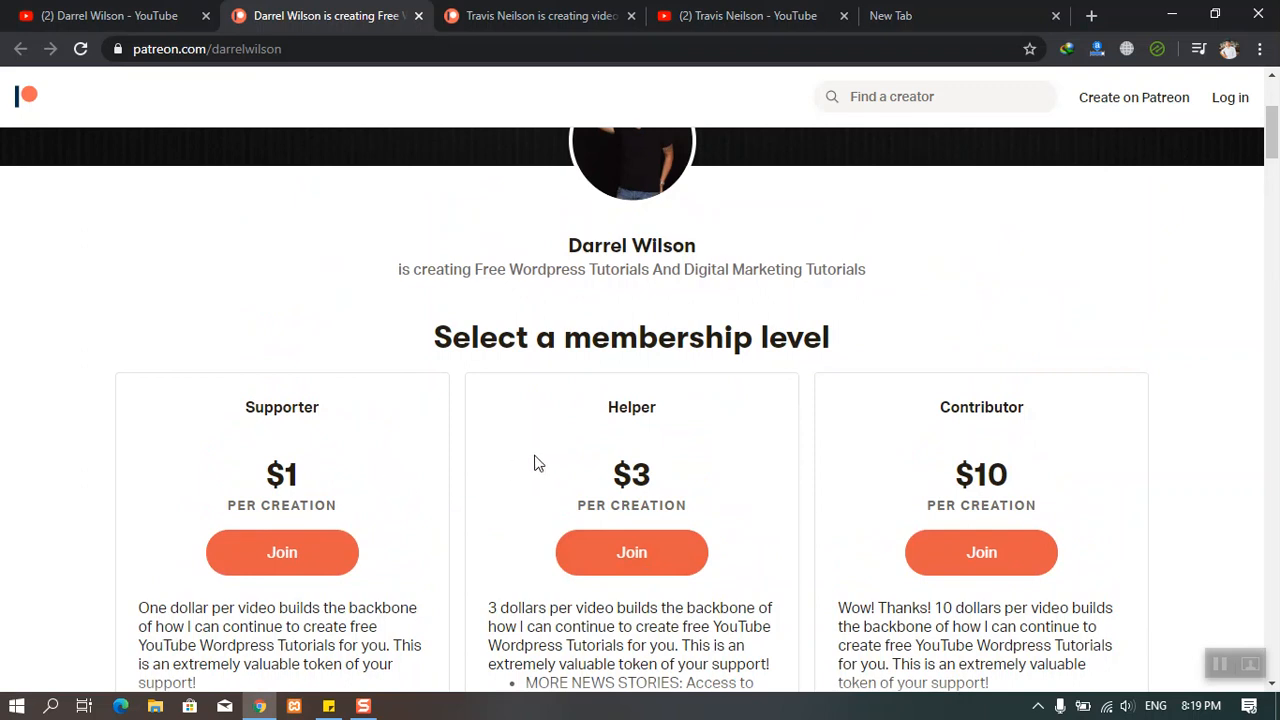
scroll(535, 461, "up", 3)
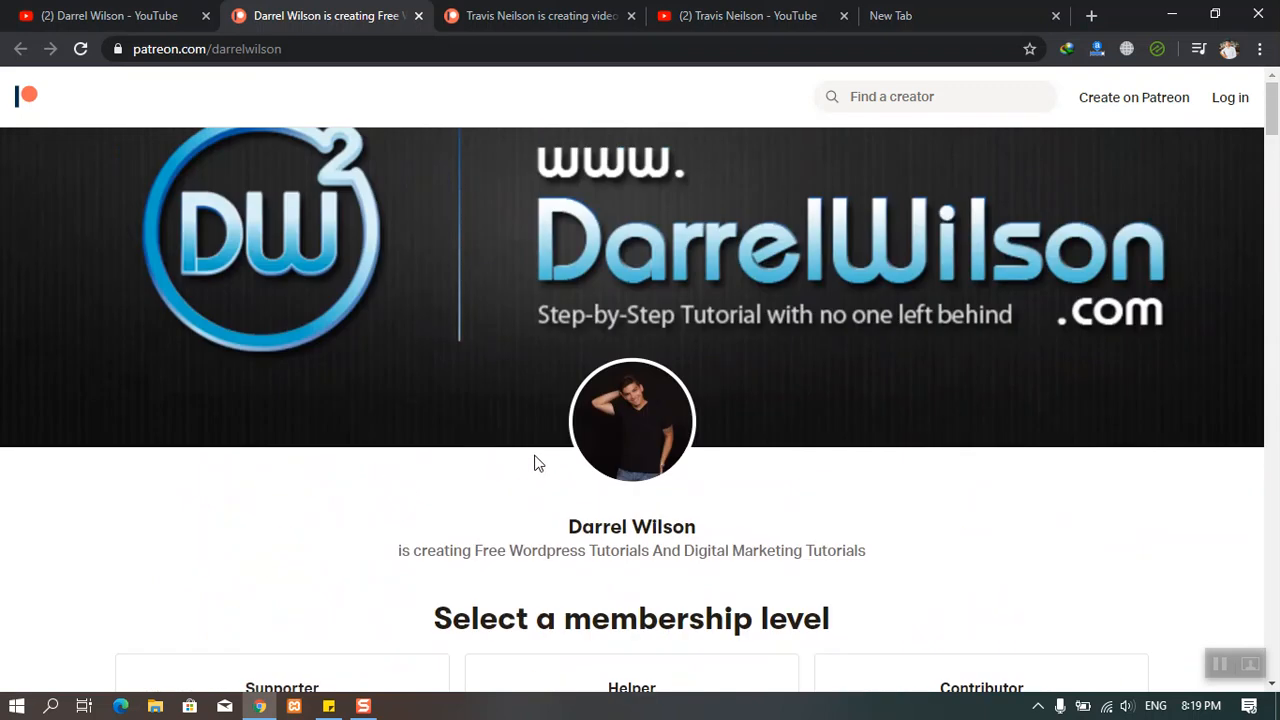
scroll(535, 462, "down", 4)
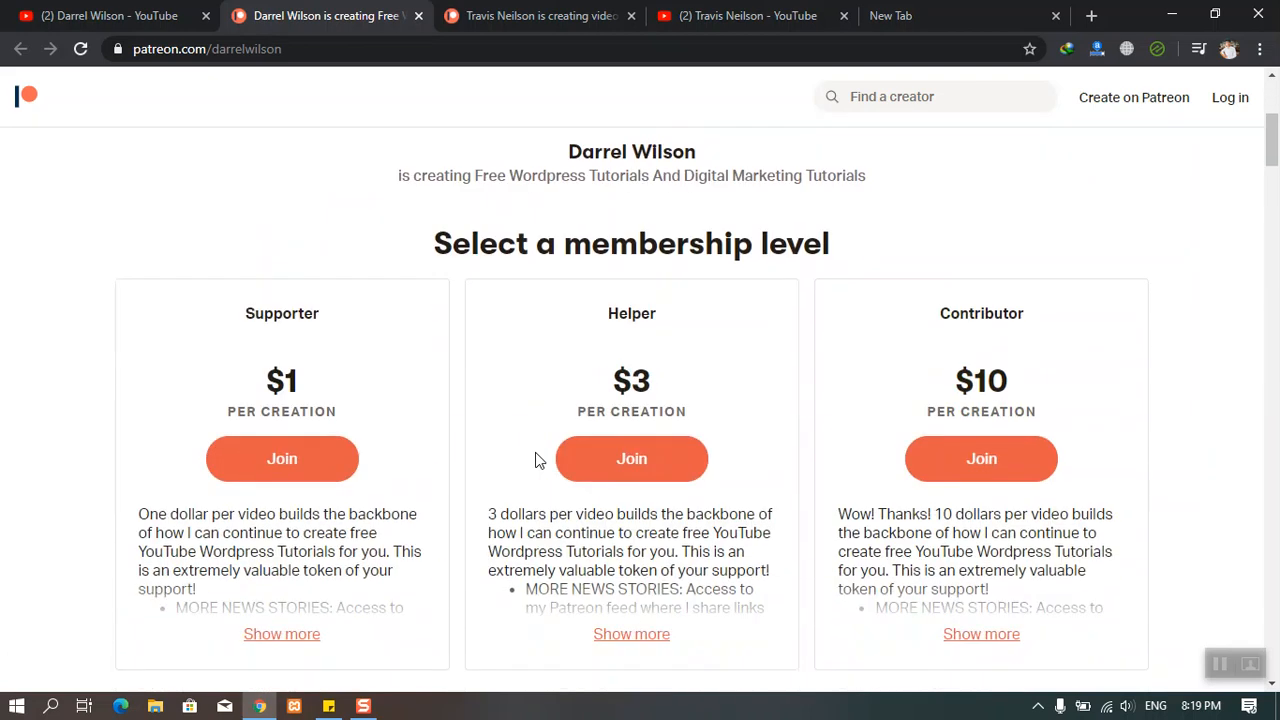
scroll(535, 459, "down", 1)
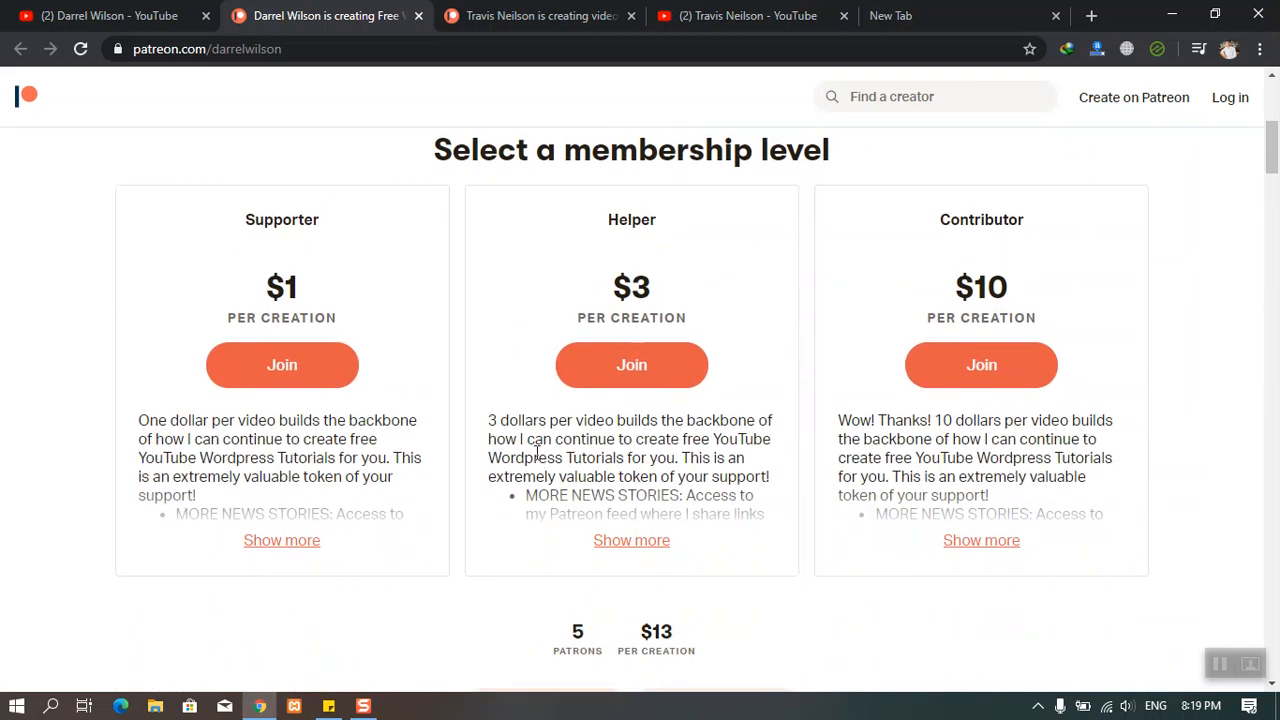
scroll(536, 452, "down", 2)
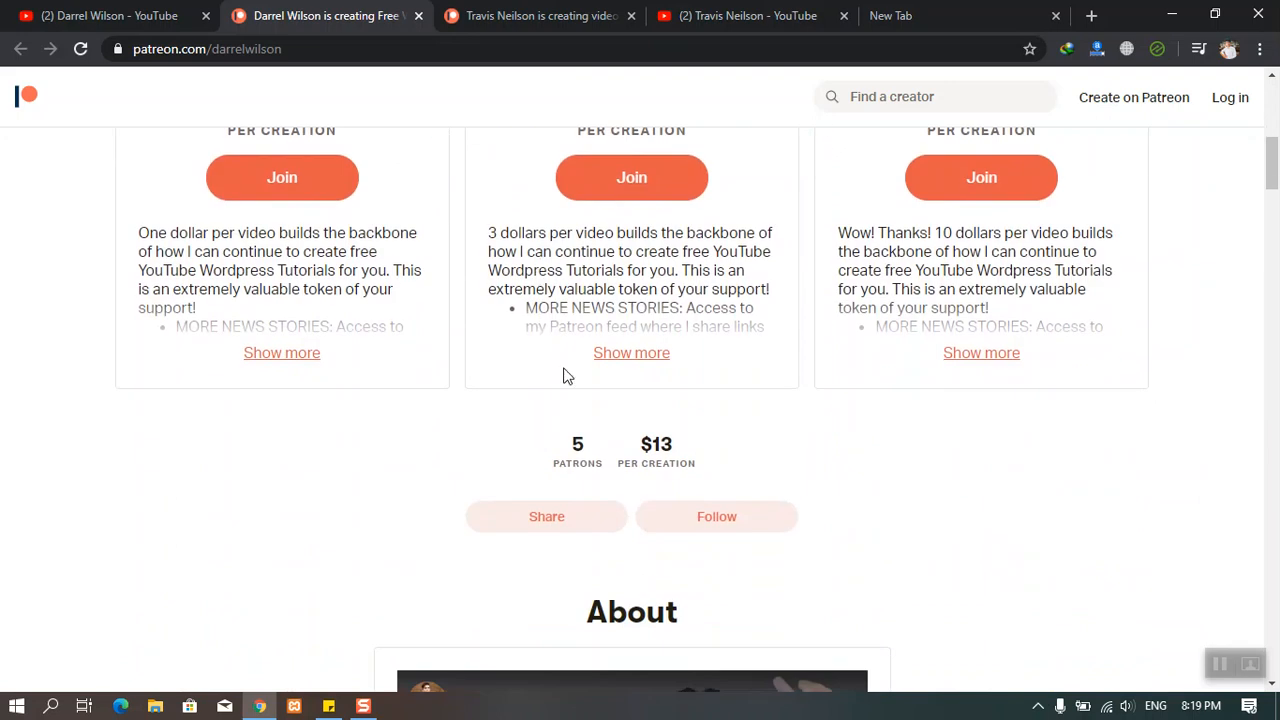
Open the Remix Productions creator's Patreon page by its patreon.com address in the empty browser tab.
left_click(915, 18)
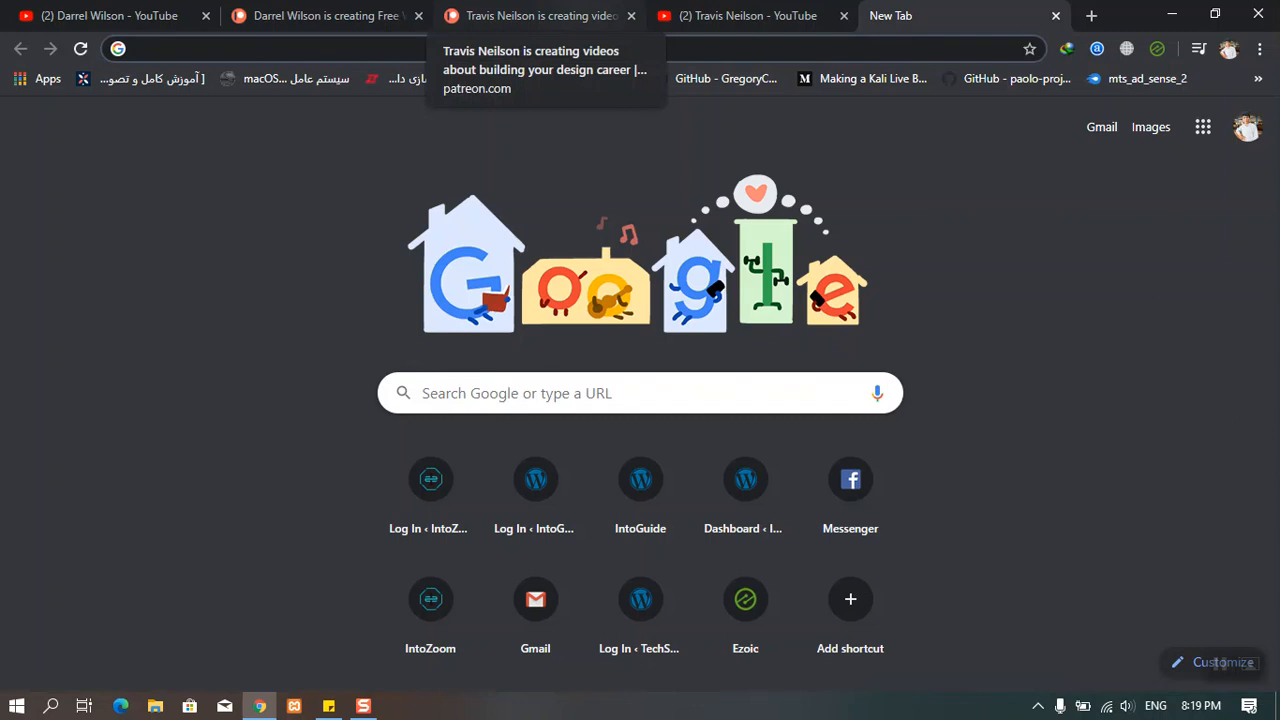
type("pe")
key("BackSpace")
key("BackSpace")
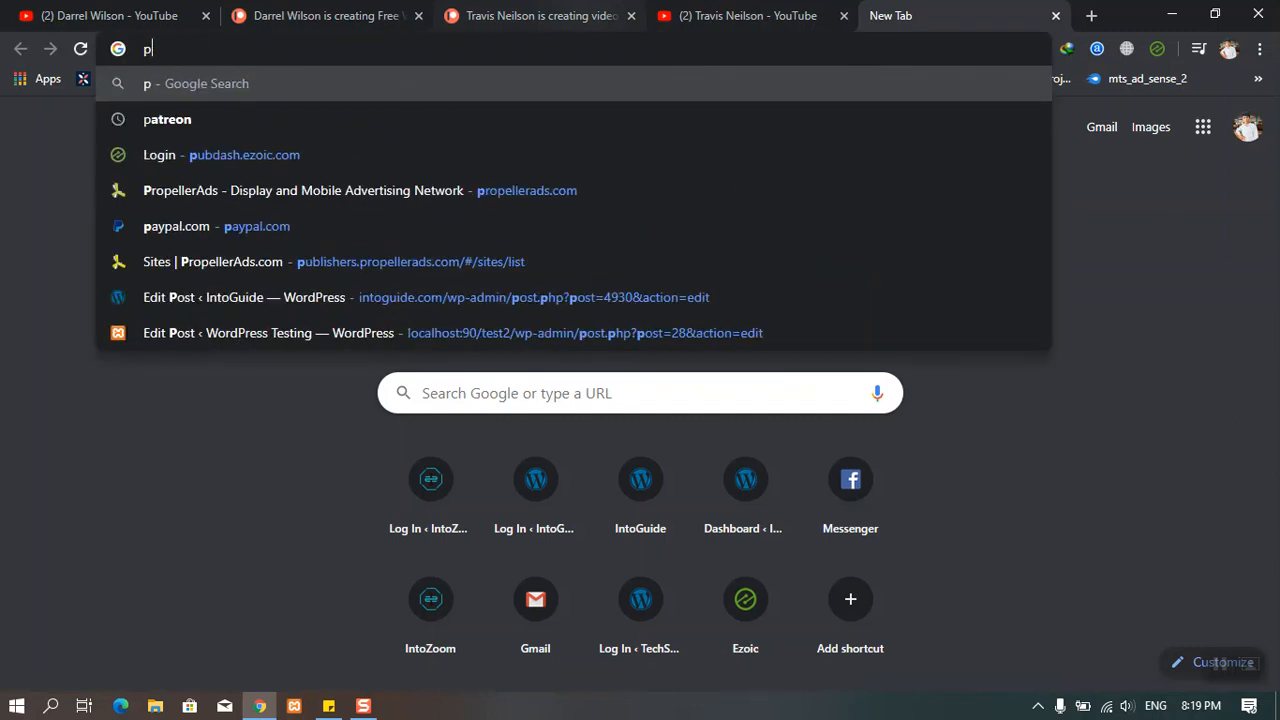
type("etr")
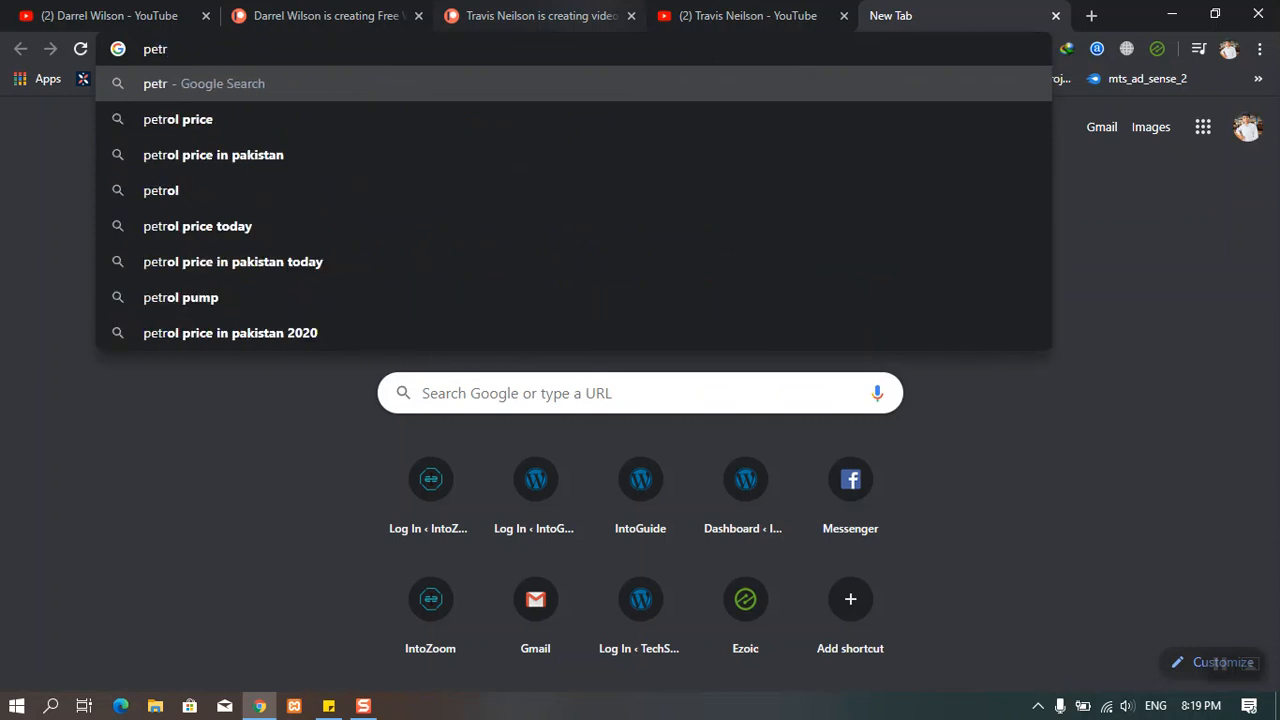
key("BackSpace")
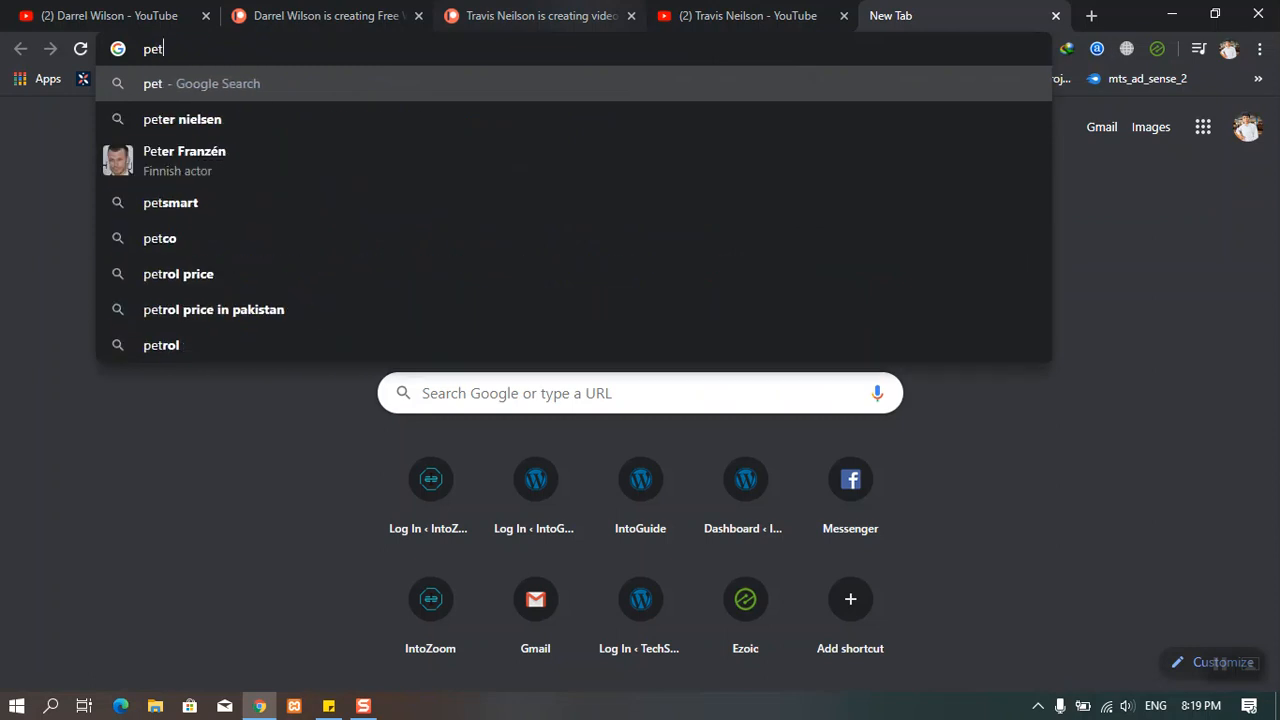
type("reon")
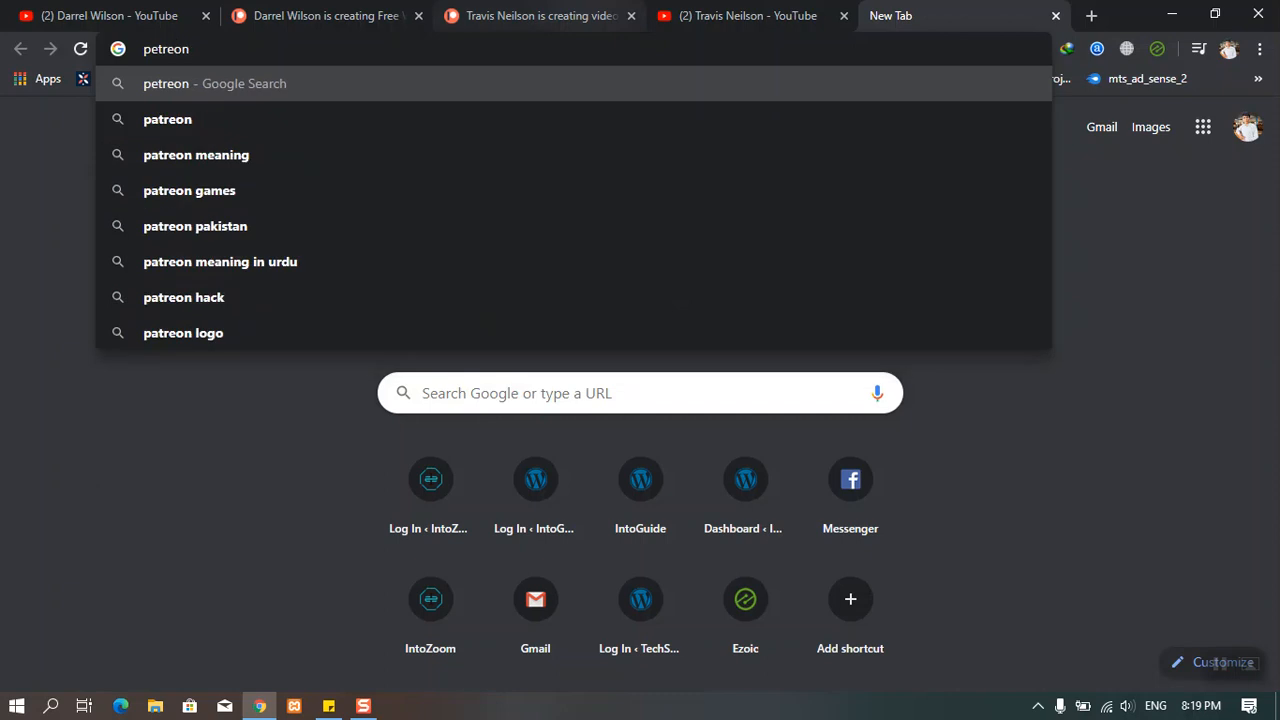
key("Down")
type(".com")
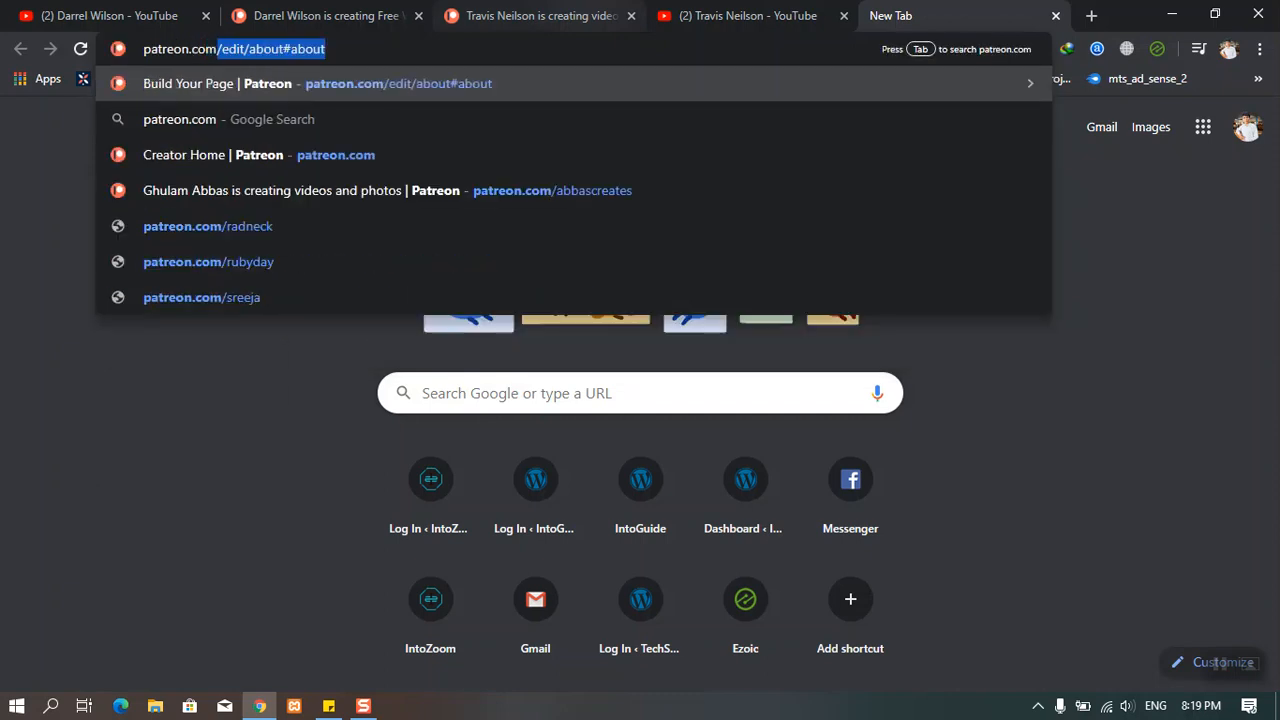
type(".")
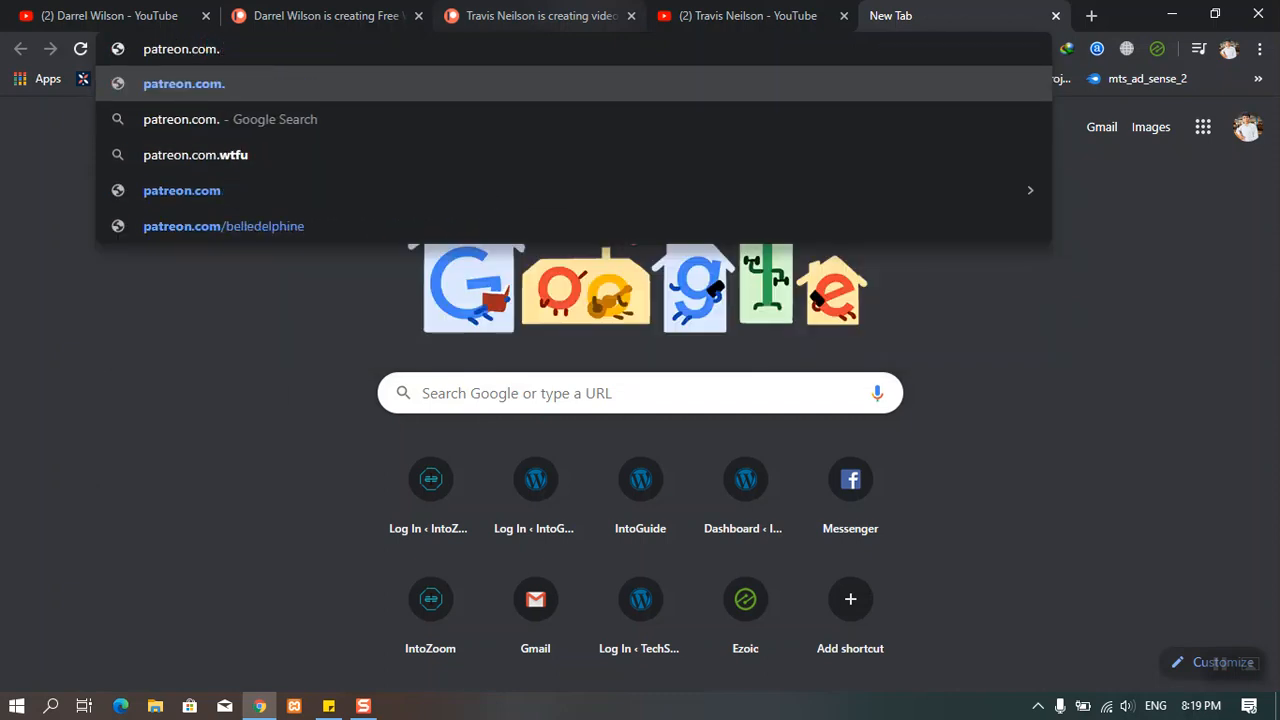
key("BackSpace")
type("/ad")
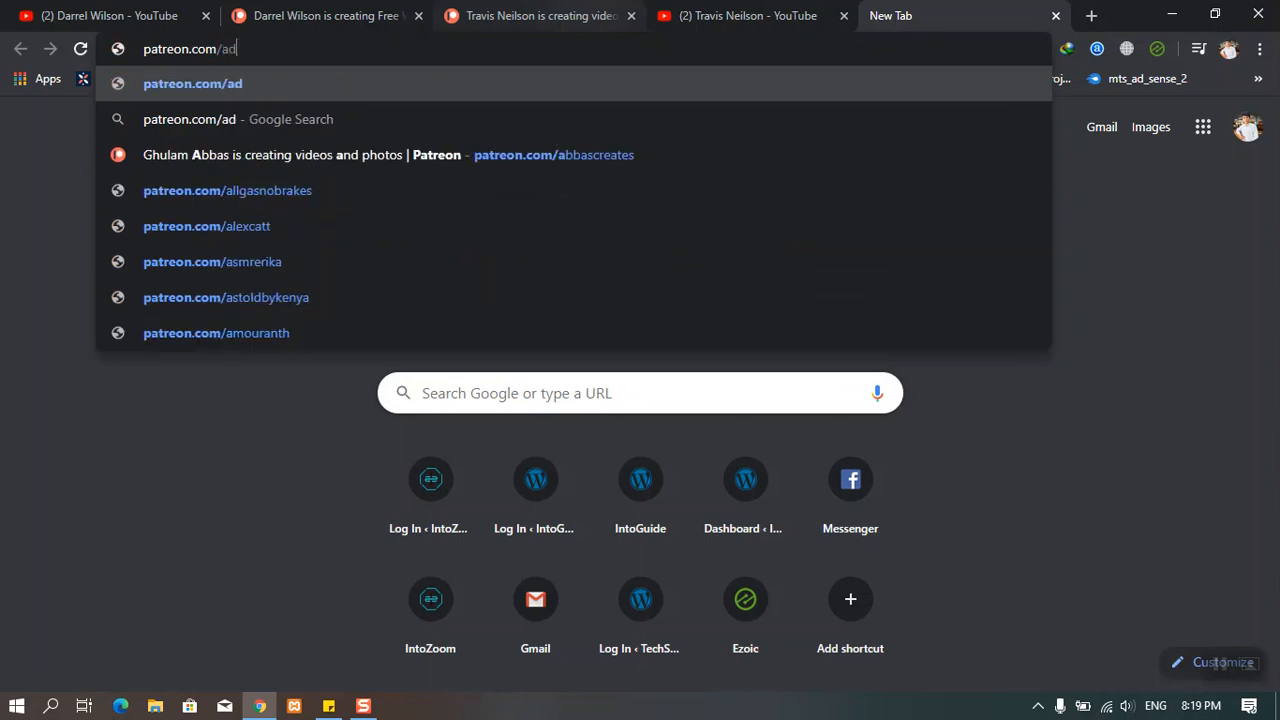
type("d")
key("BackSpace")
key("BackSpace")
type("bbas")
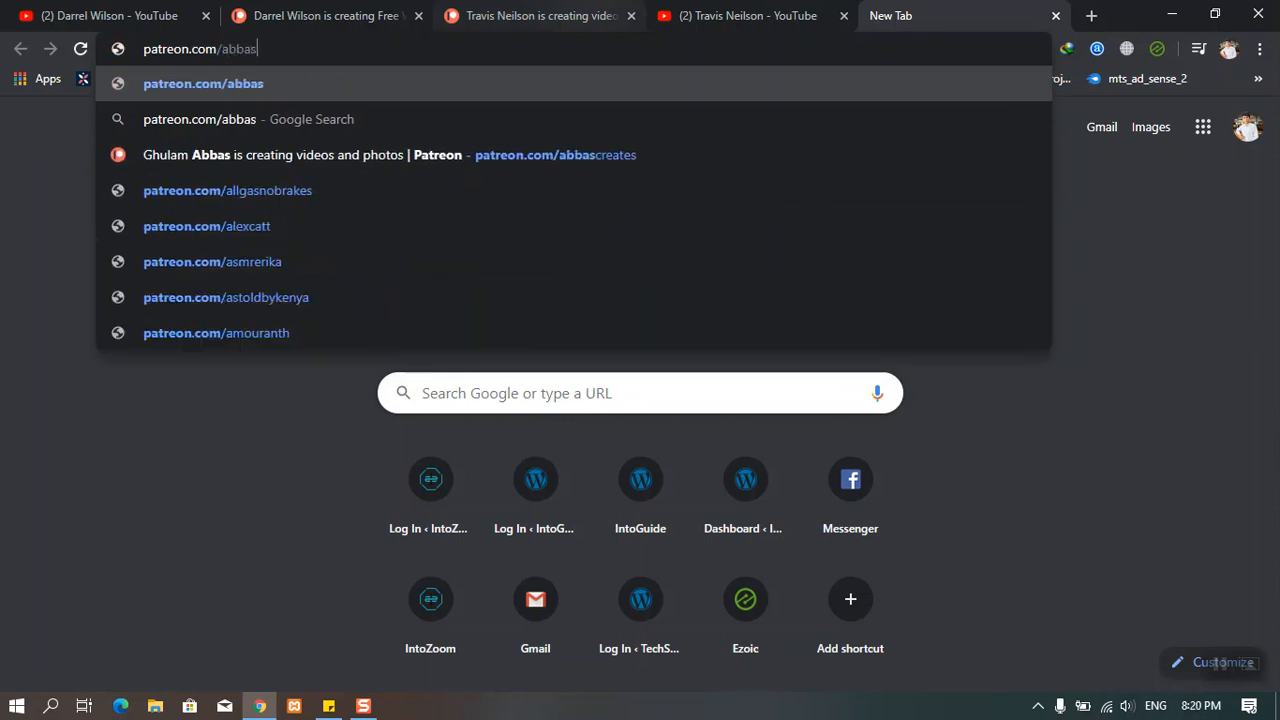
type("creates")
key("Return")
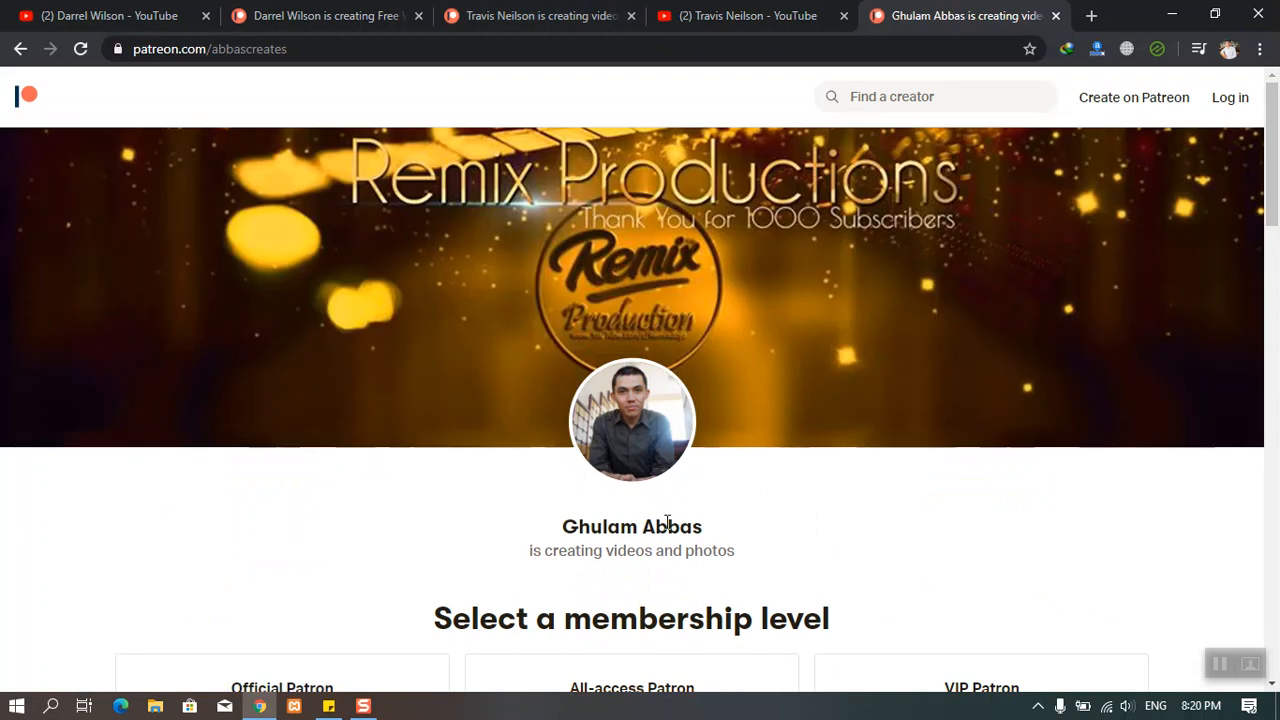
Examine the About video and description, the patron figures and the linked channel on the Remix Productions Patreon page.
scroll(667, 523, "down", 10)
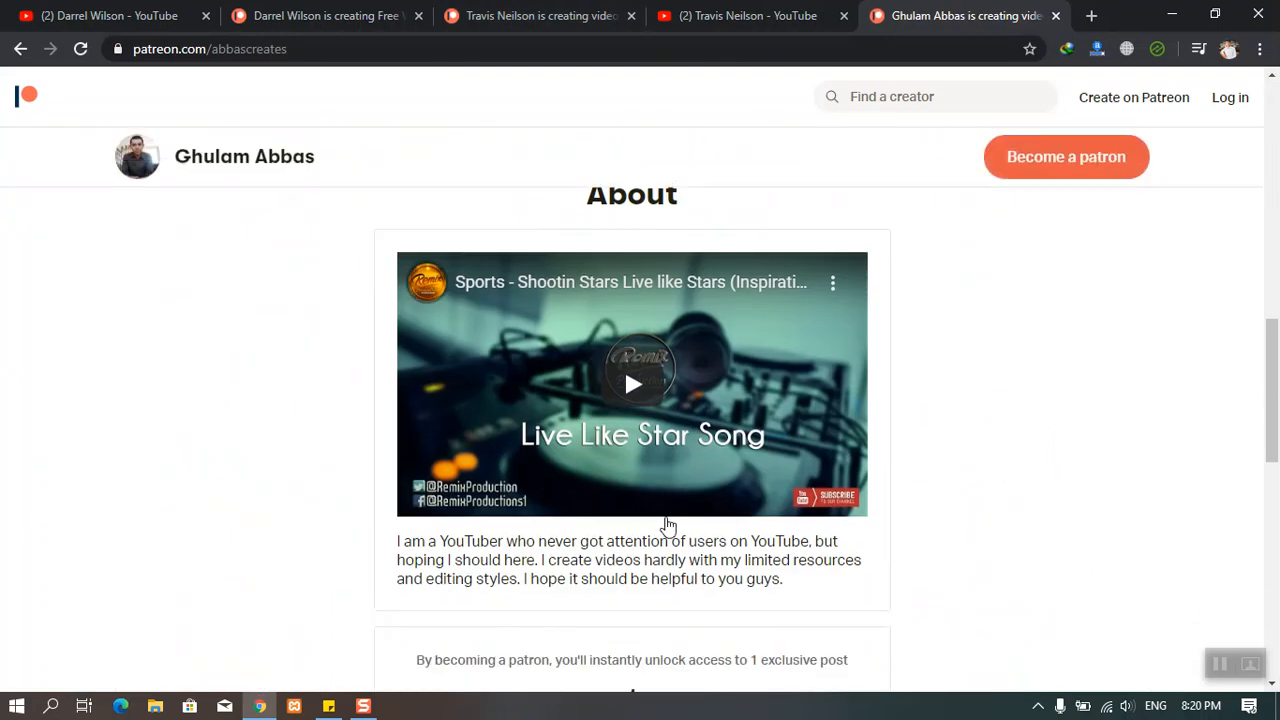
scroll(659, 535, "down", 1)
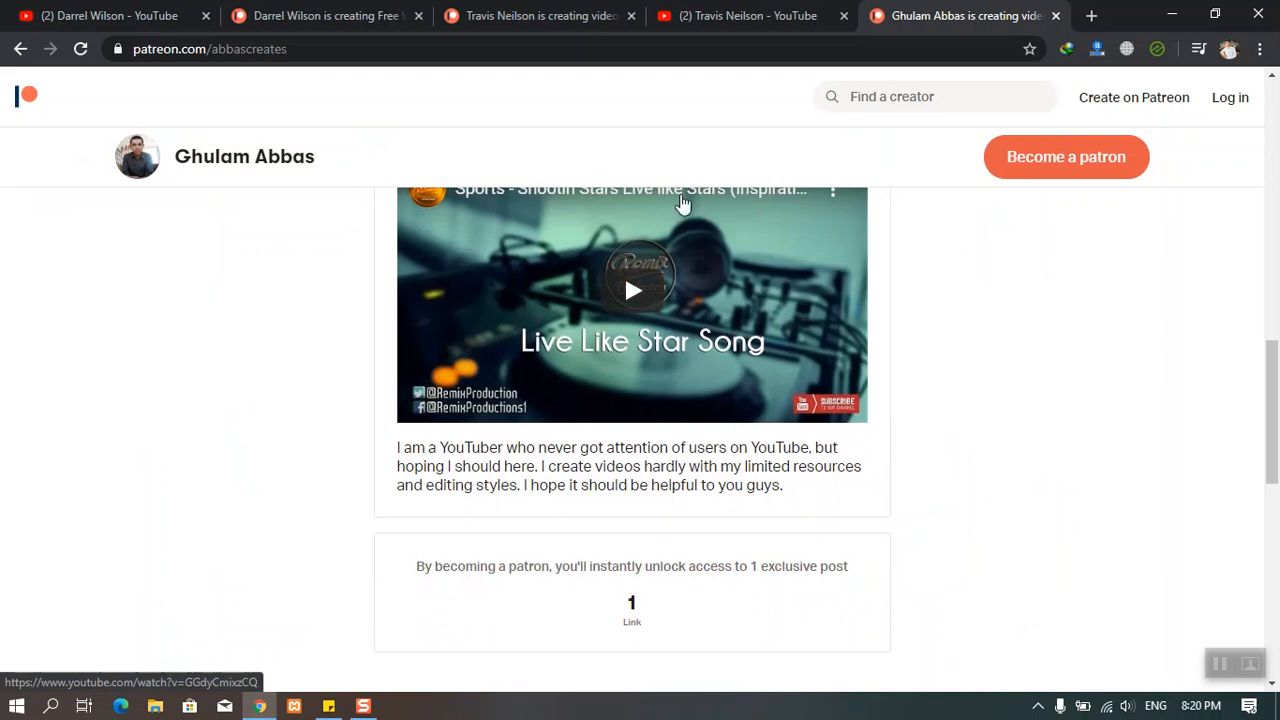
scroll(583, 362, "up", 1)
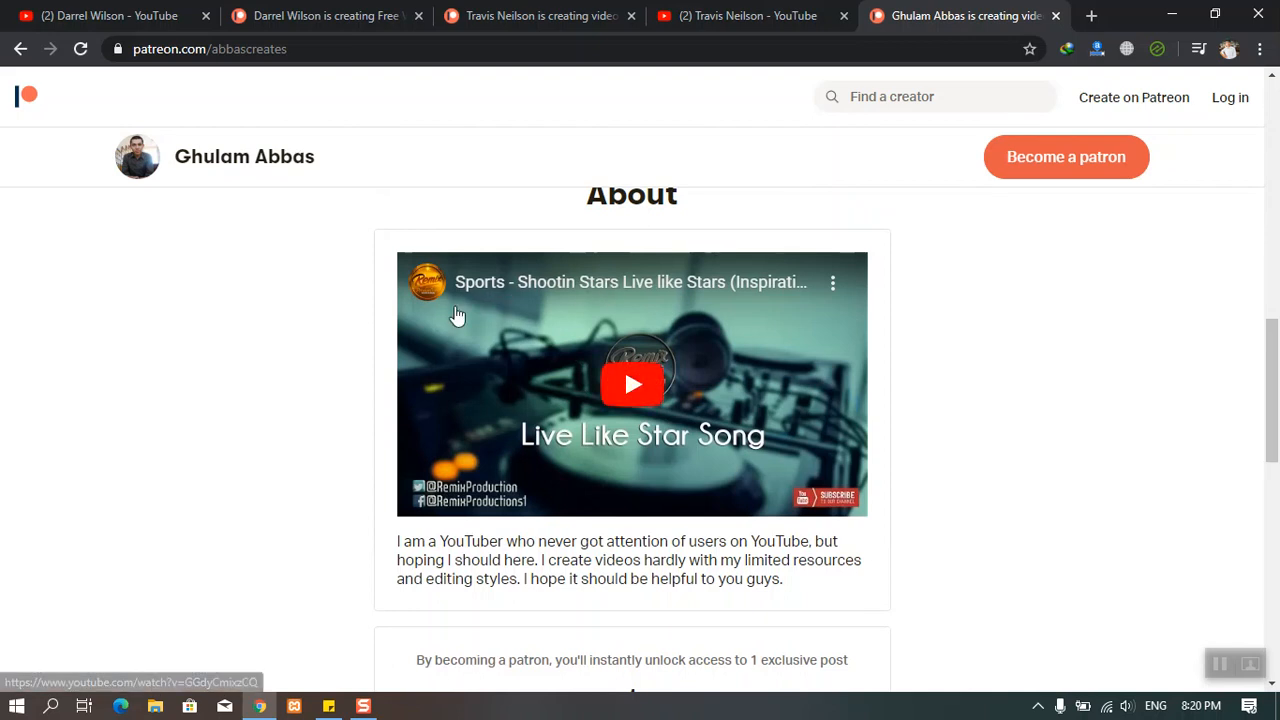
scroll(514, 414, "up", 3)
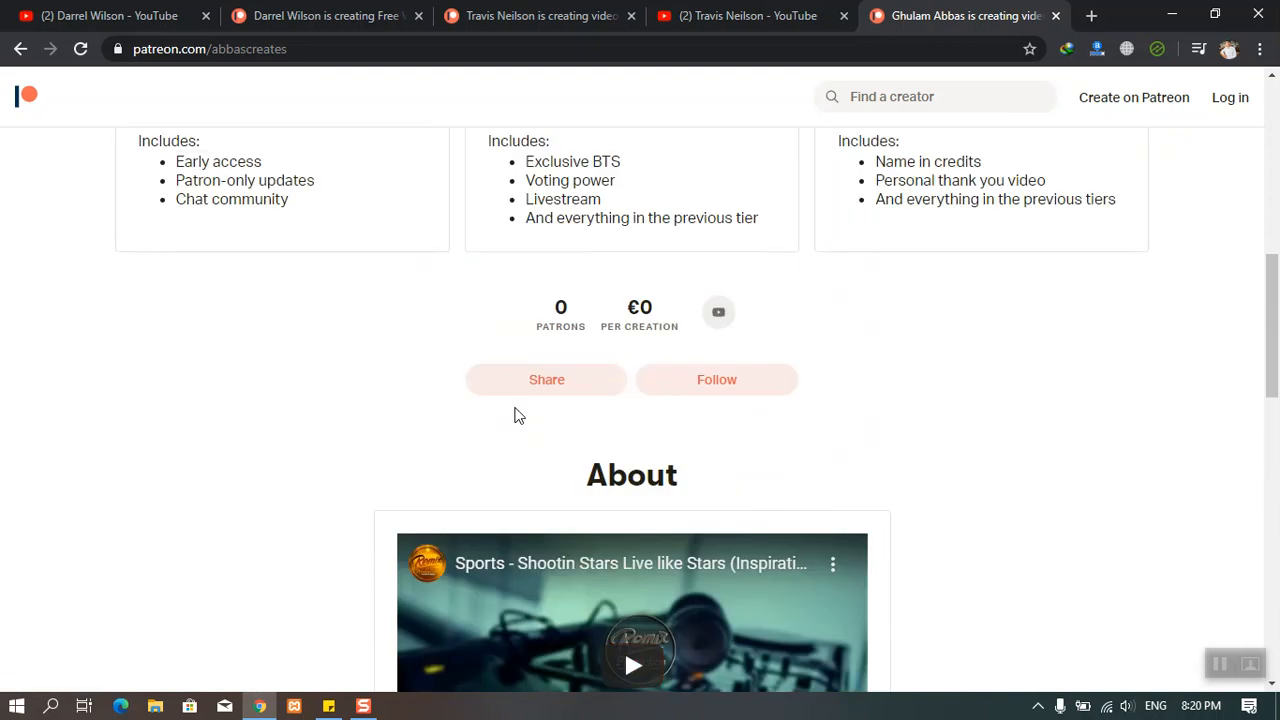
scroll(714, 400, "up", 1)
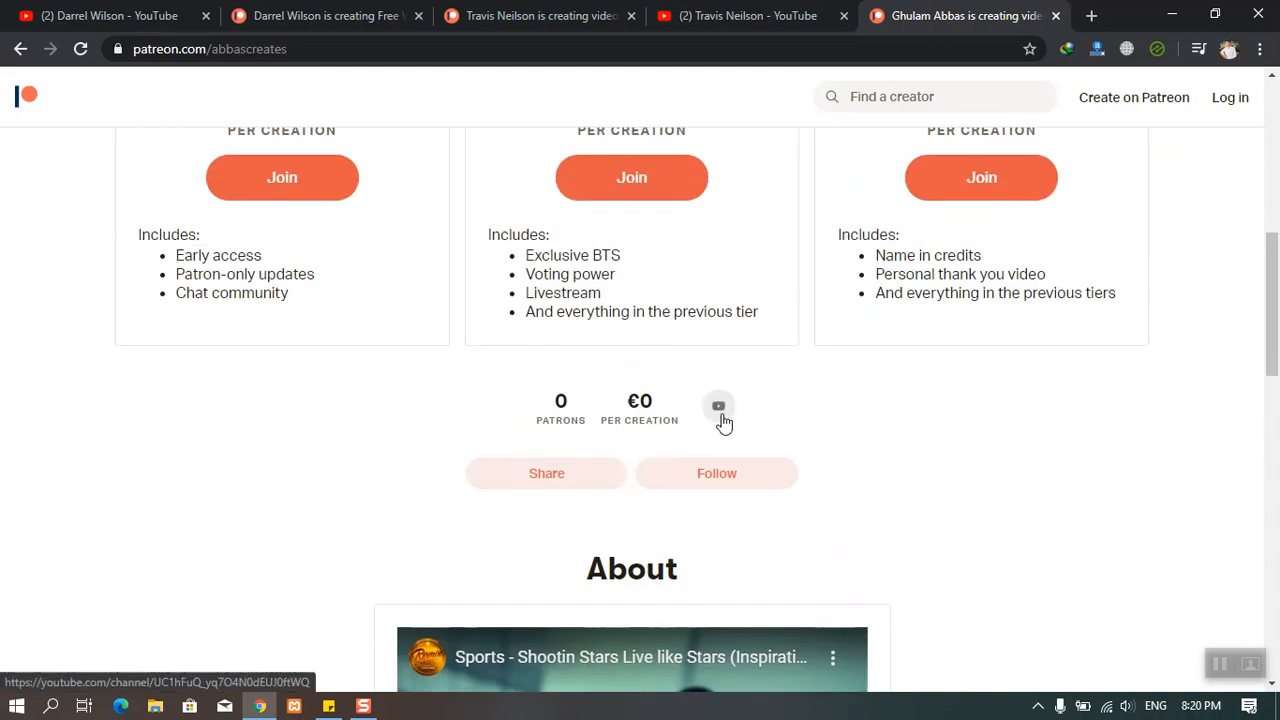
Open the YouTube channel linked on the Patreon page, look over its home page and close it again.
left_click(720, 414)
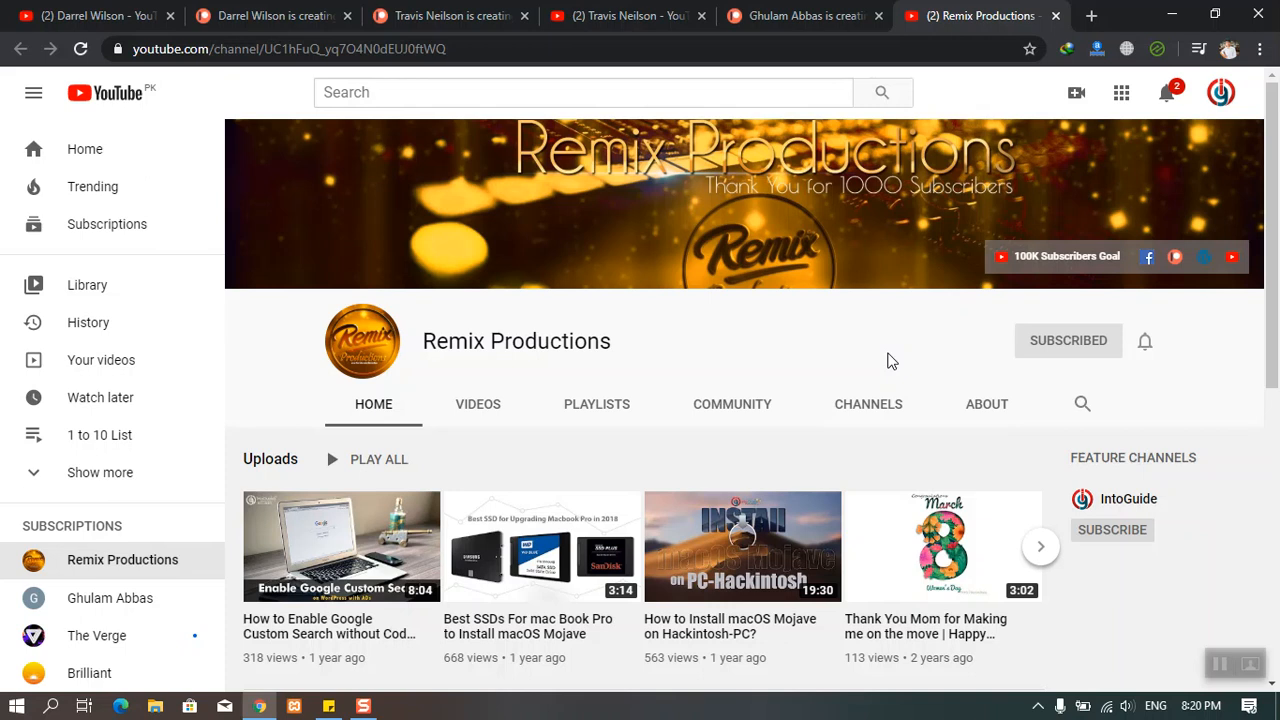
scroll(890, 360, "down", 2)
scroll(694, 334, "up", 2)
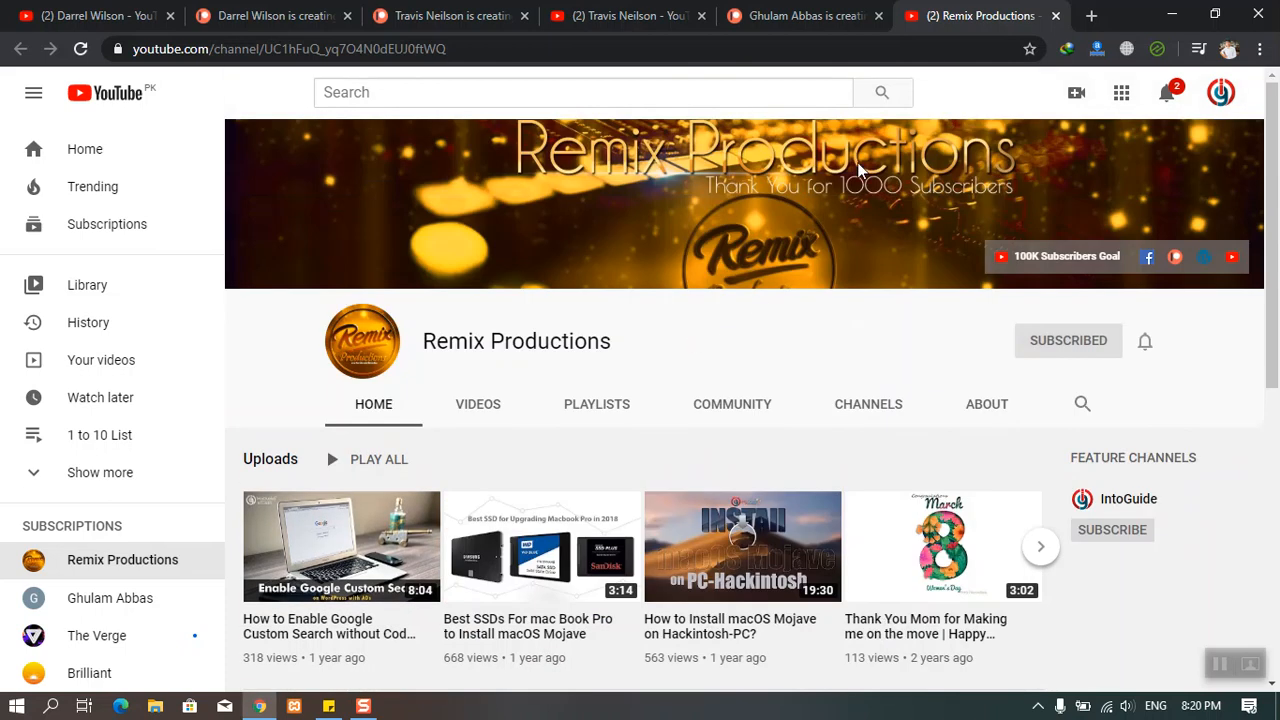
left_click(1056, 17)
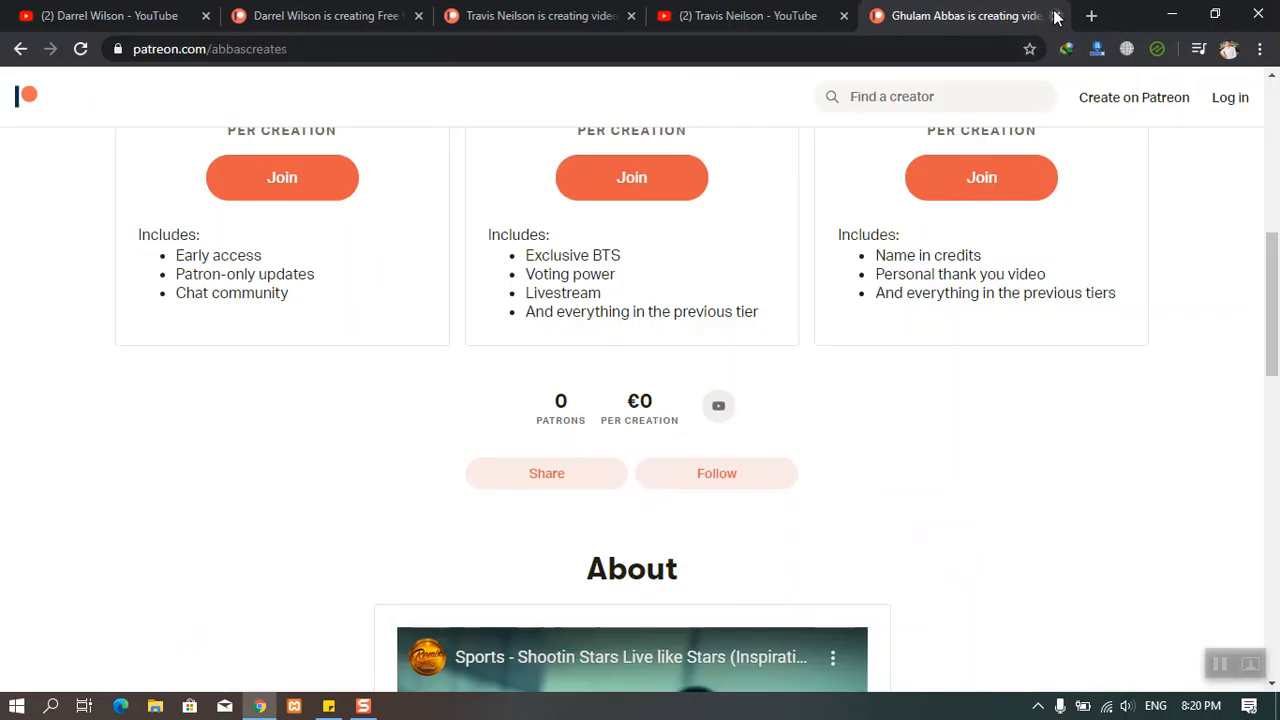
Review the Official, All-access and VIP Patron membership levels and their benefits on the Remix Productions Patreon page.
scroll(807, 428, "up", 4)
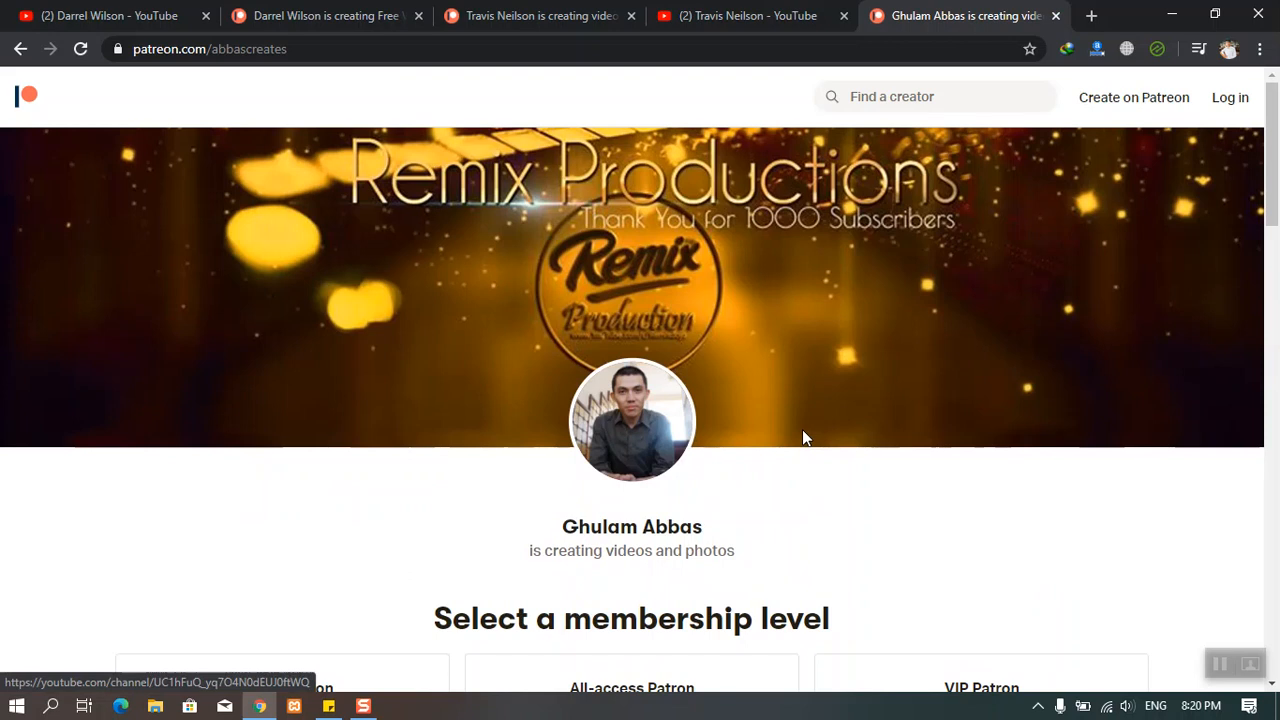
scroll(803, 433, "down", 2)
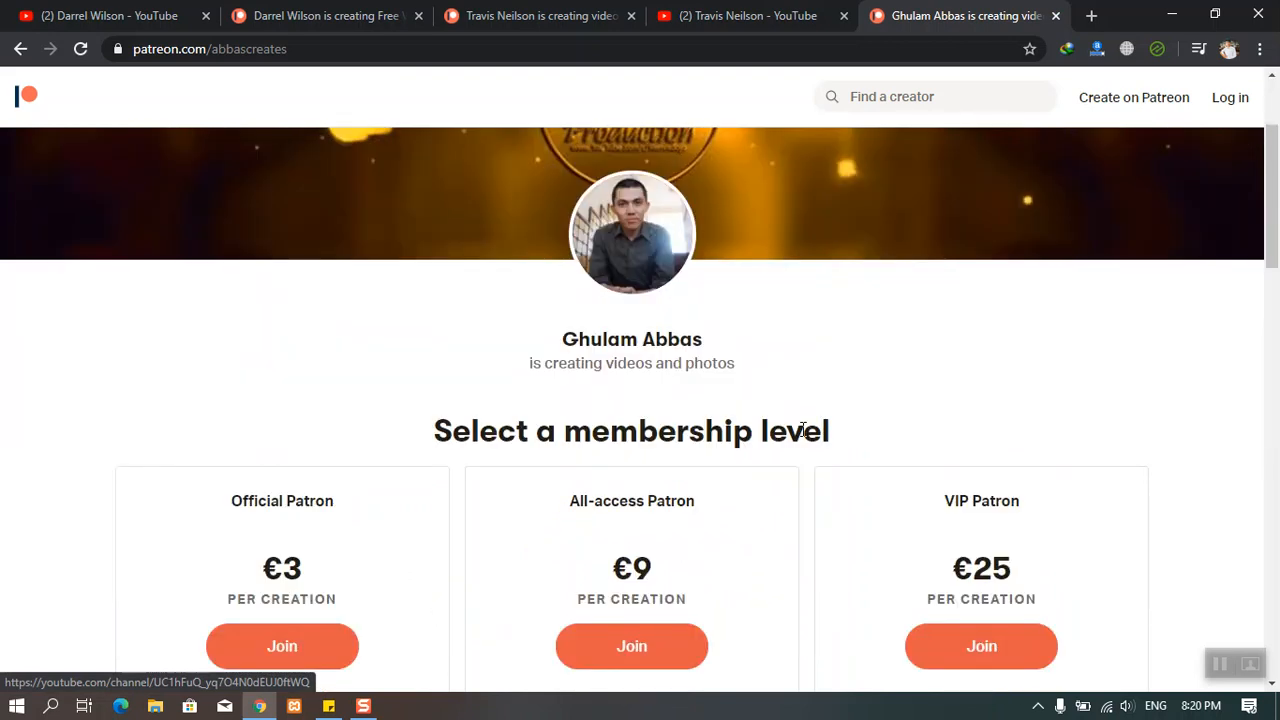
scroll(803, 430, "down", 2)
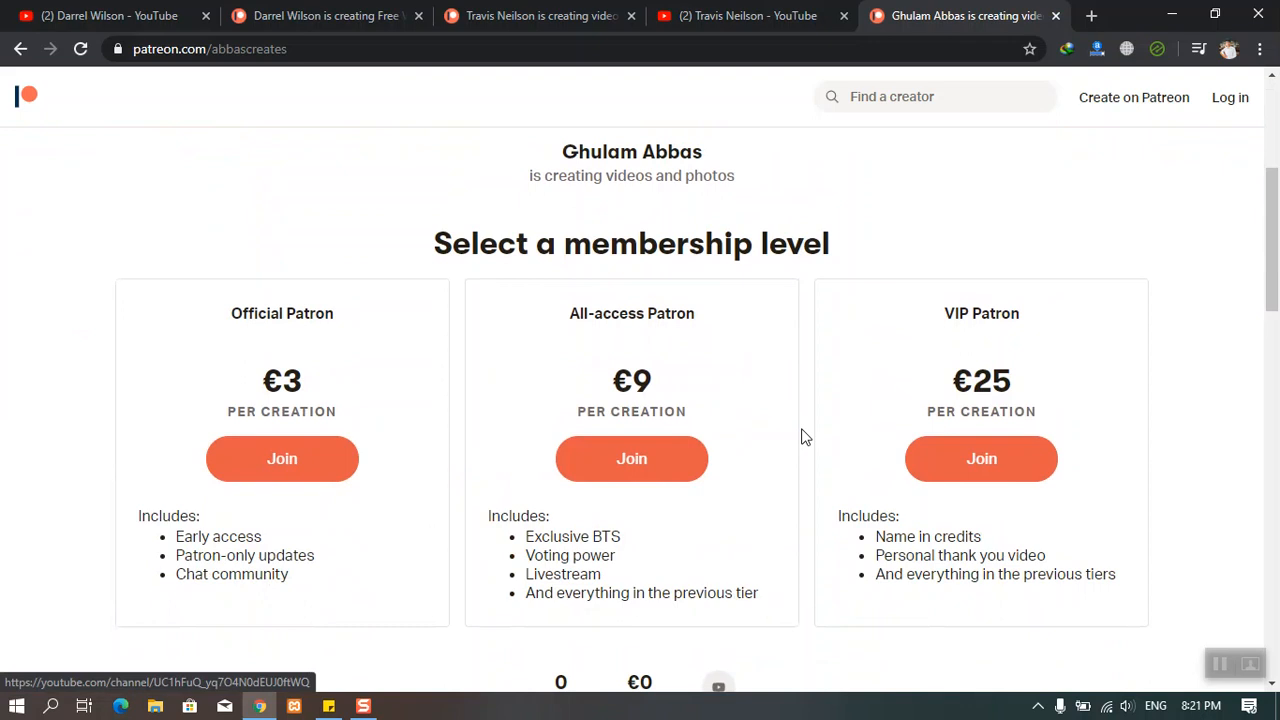
scroll(803, 437, "down", 5)
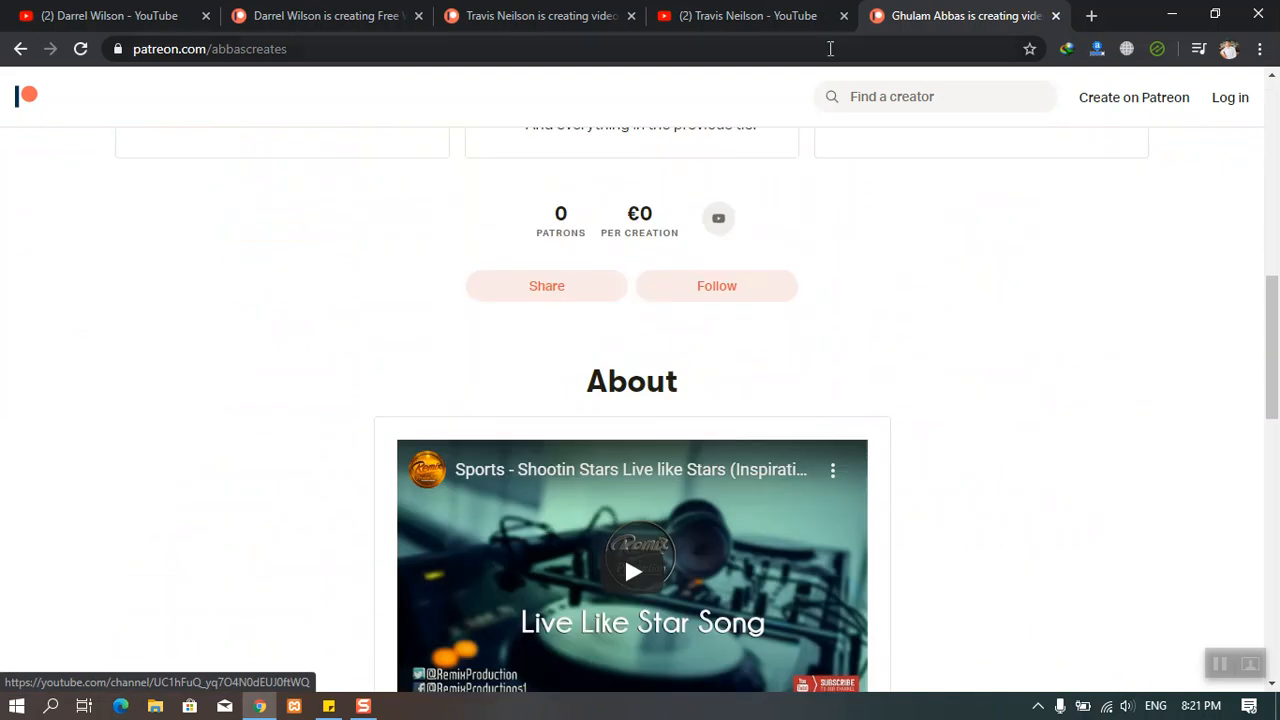
Close the Remix Productions Patreon page and the design creator's YouTube channel, keeping that creator's Patreon page open.
left_click(1055, 16)
left_click(843, 16)
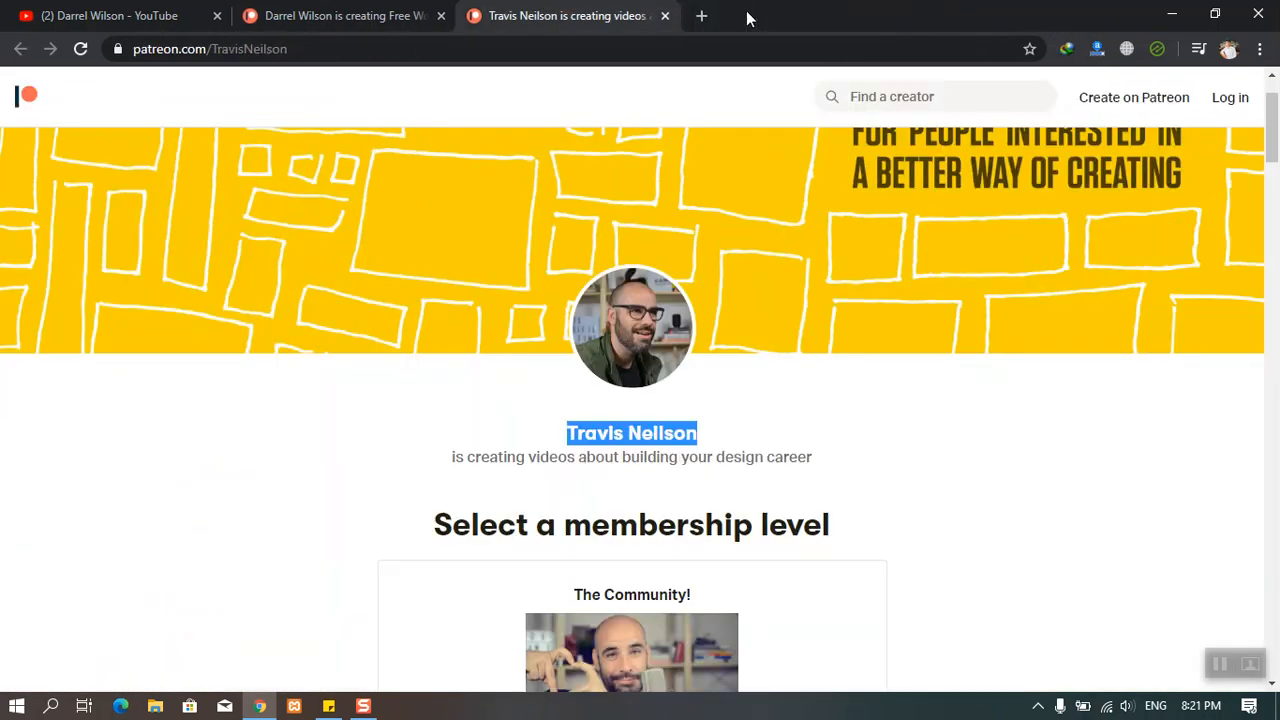
Close the two remaining creators' Patreon pages and leave an empty new tab open.
left_click(661, 16)
key("ctrl+t")
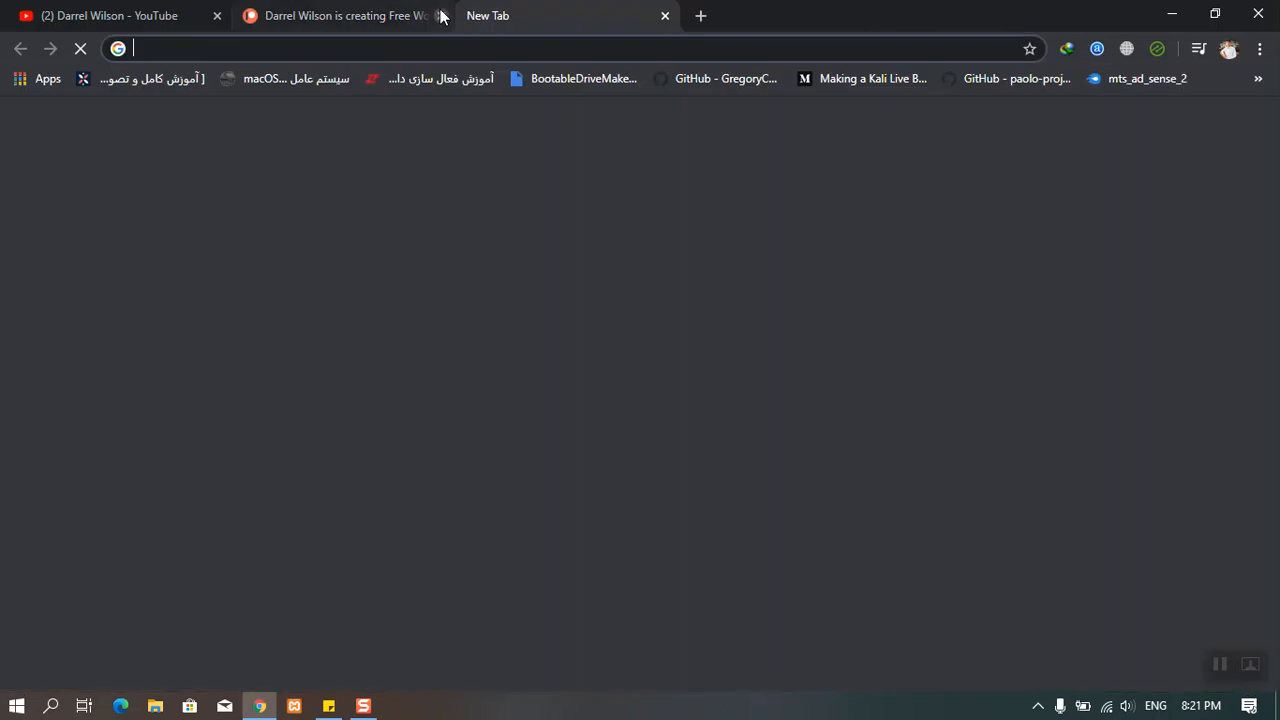
left_click(440, 16)
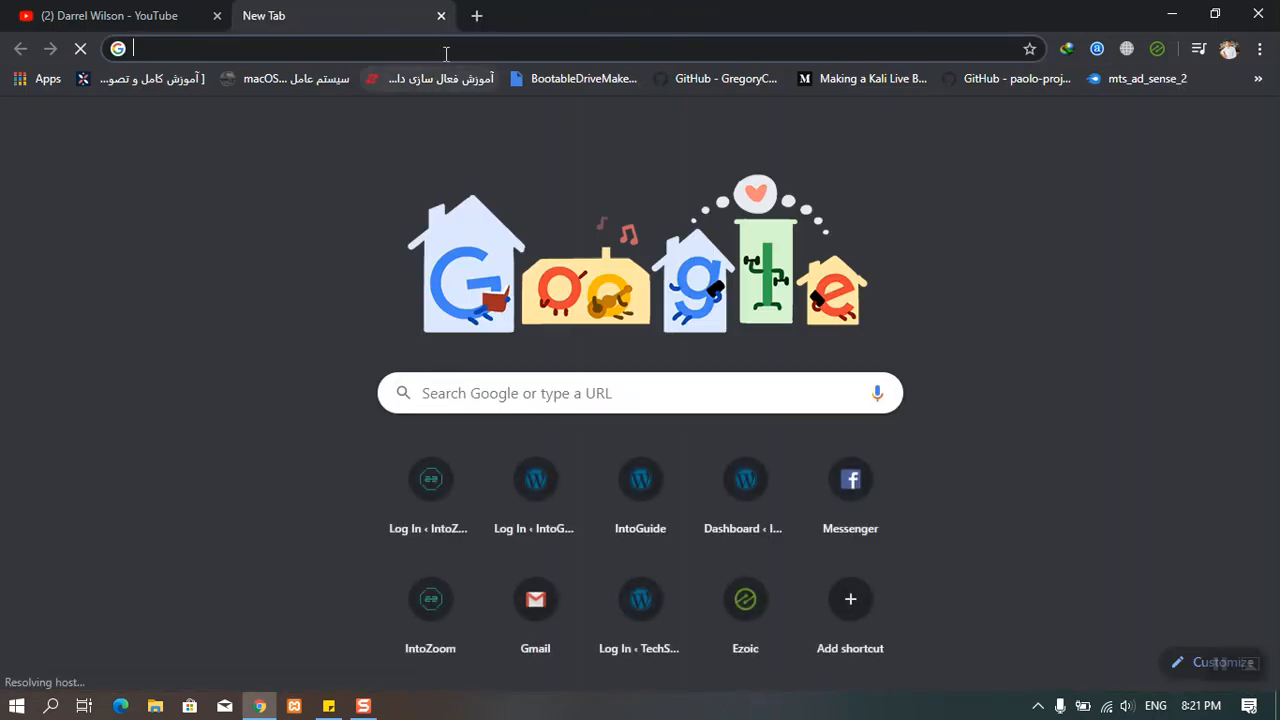
Open the Patreon home page at patreon.com without the suggested creator path.
type("patreon.com/abbascreates")
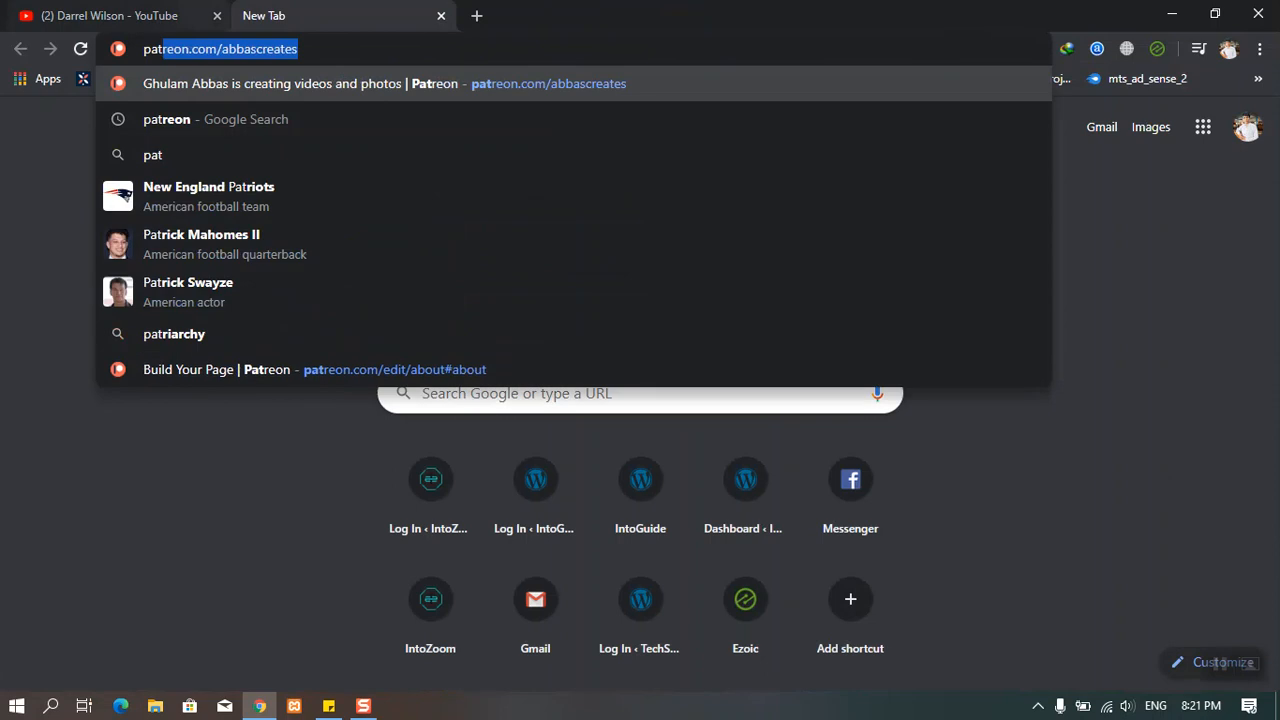
key("Right")
key("ctrl+shift+Left")
key("ctrl+shift+Left")
key("ctrl+shift+Right")
key("BackSpace")
key("Return")
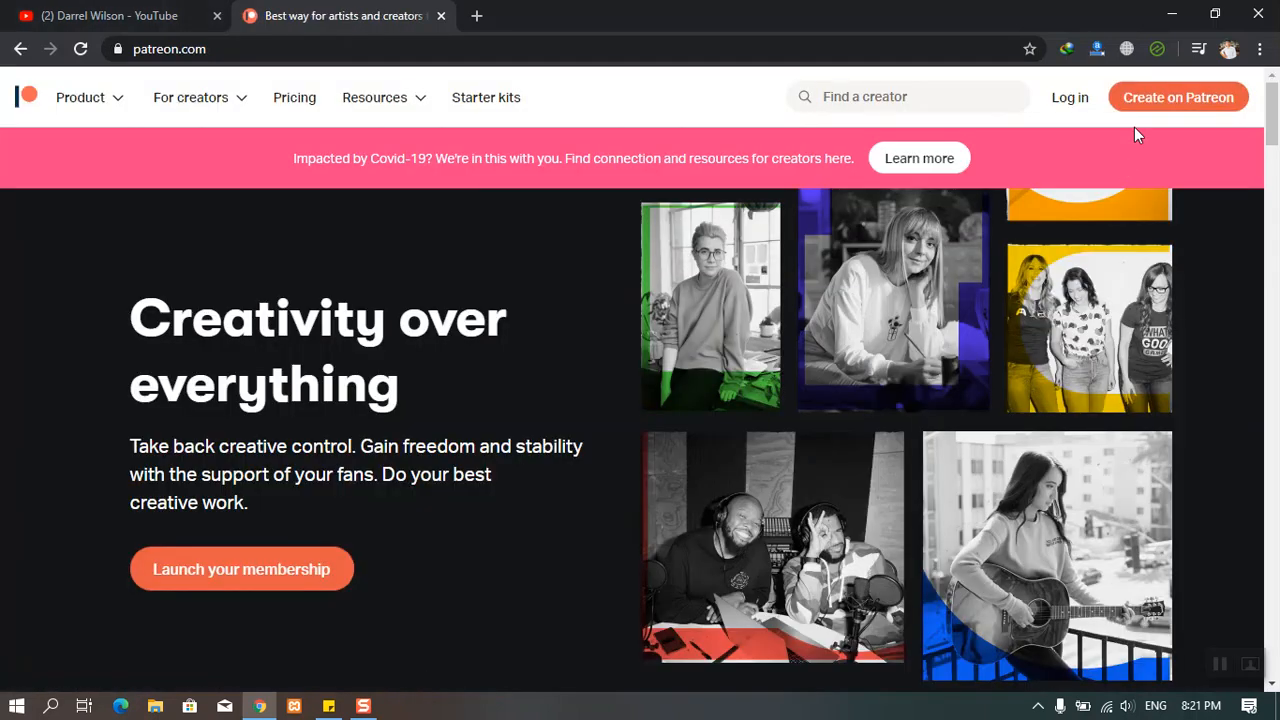
Start creating on Patreon and sign up with the into zoom Google account.
left_click(1168, 103)
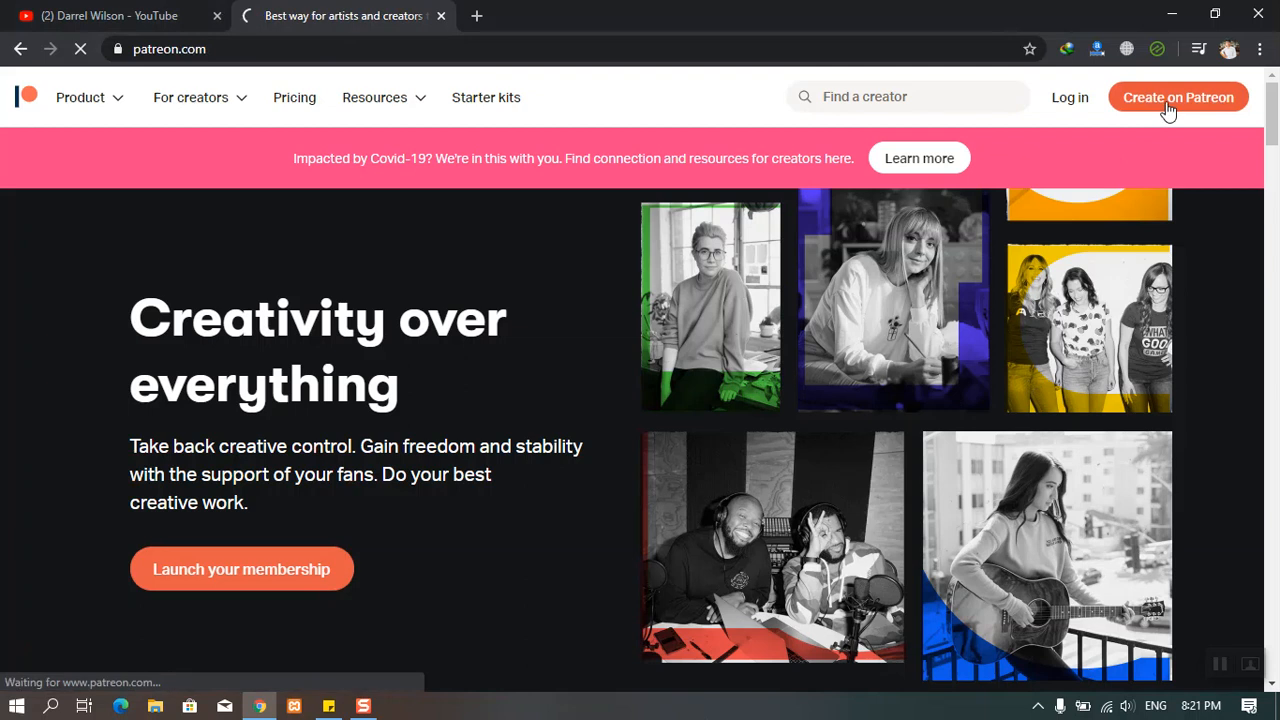
scroll(793, 290, "down", 15)
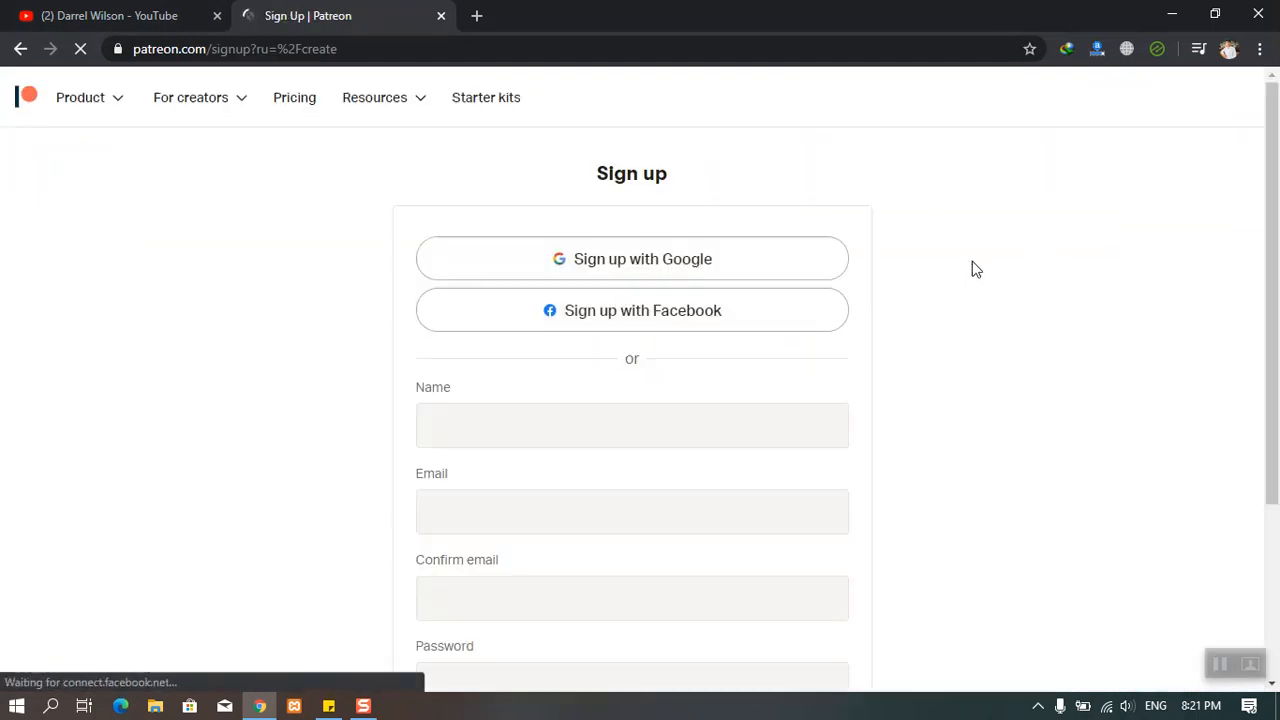
scroll(789, 351, "down", 1)
scroll(789, 358, "down", 3)
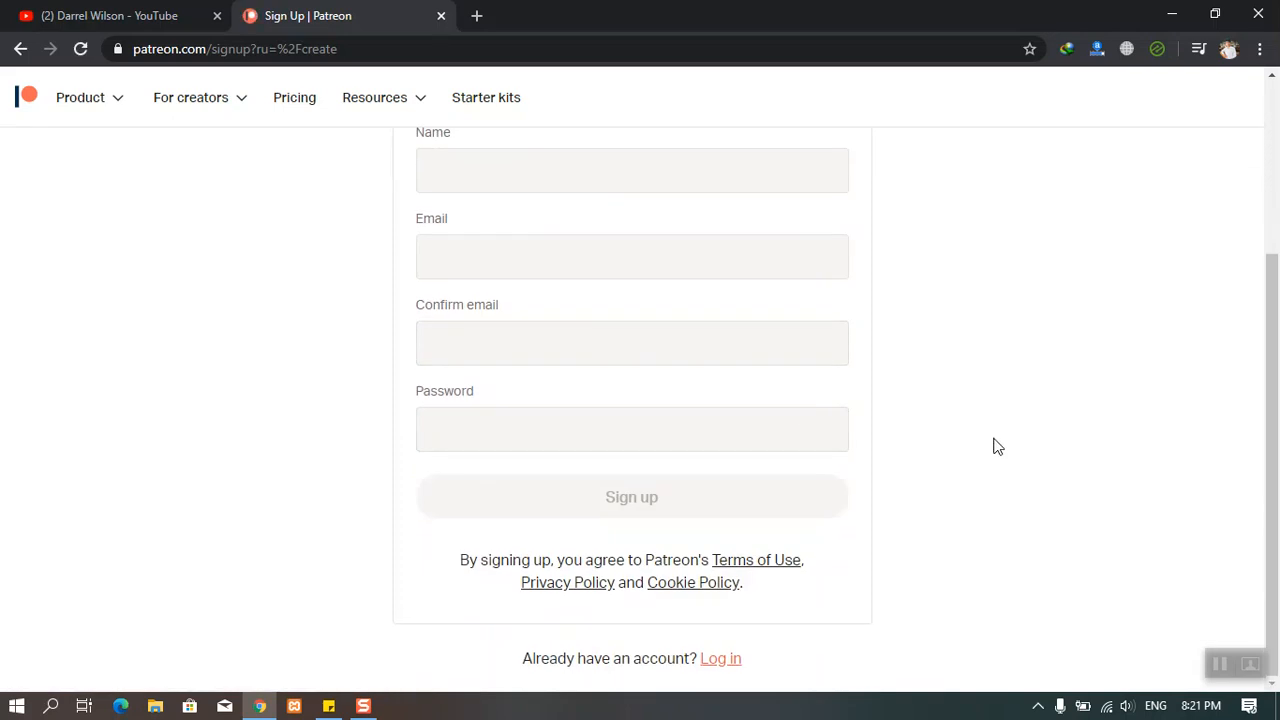
scroll(999, 460, "up", 3)
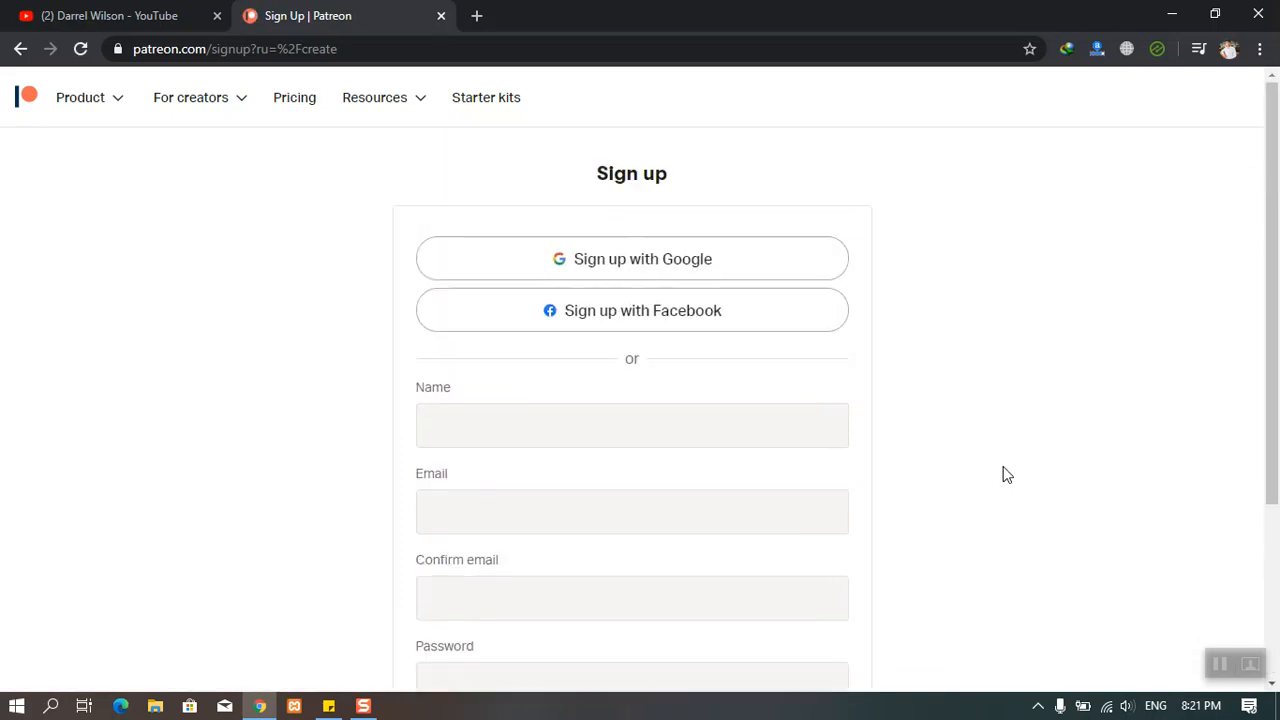
left_click(680, 273)
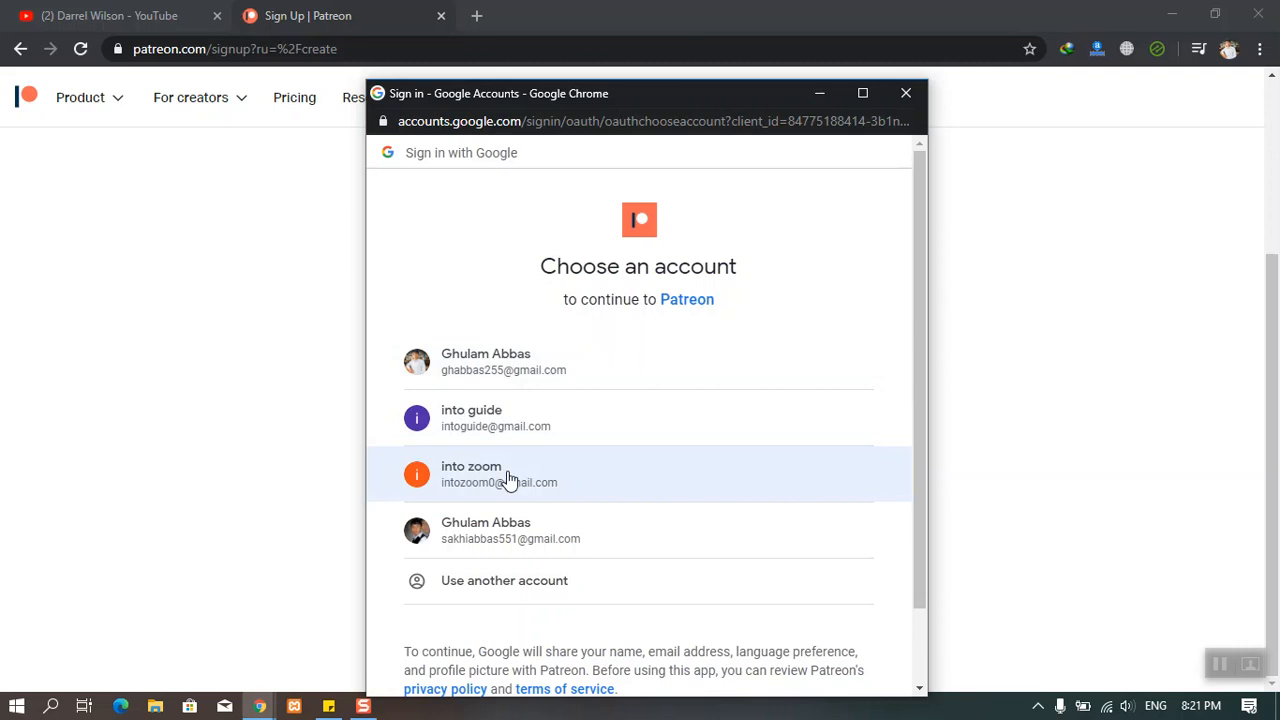
left_click(508, 480)
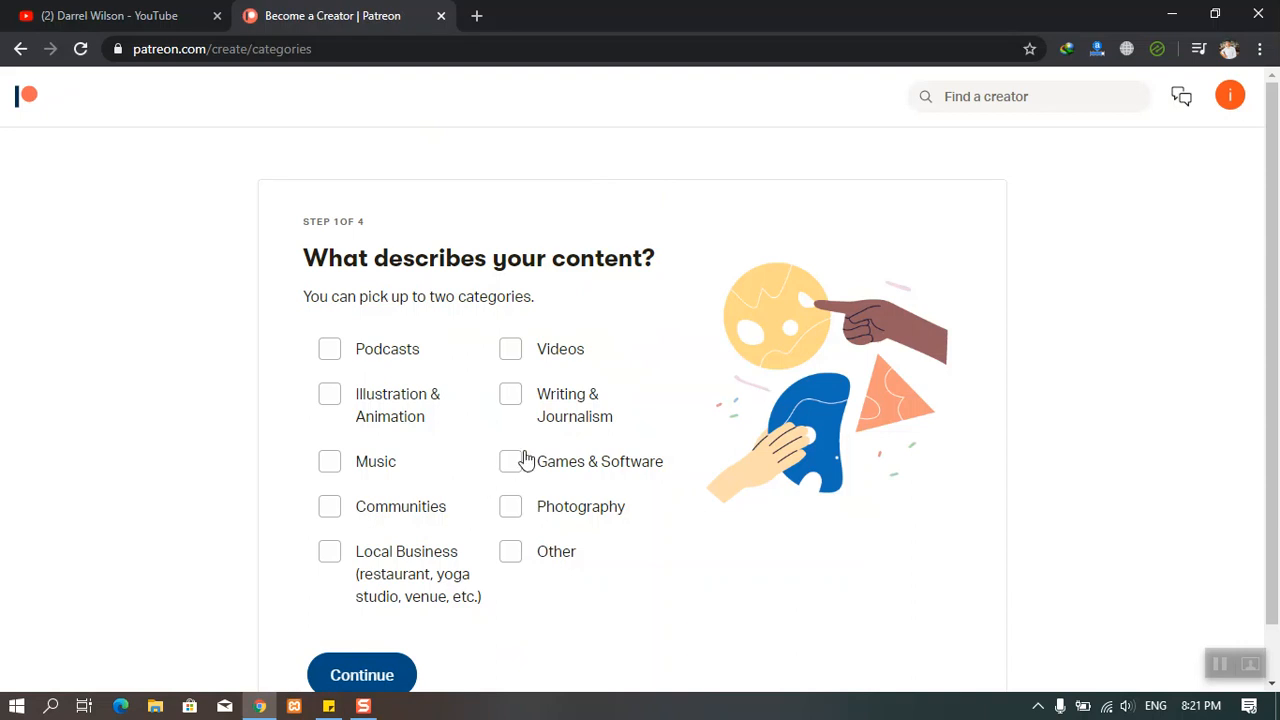
Choose Videos and Photography as the two content categories and continue to the 18+ question.
left_click(509, 408)
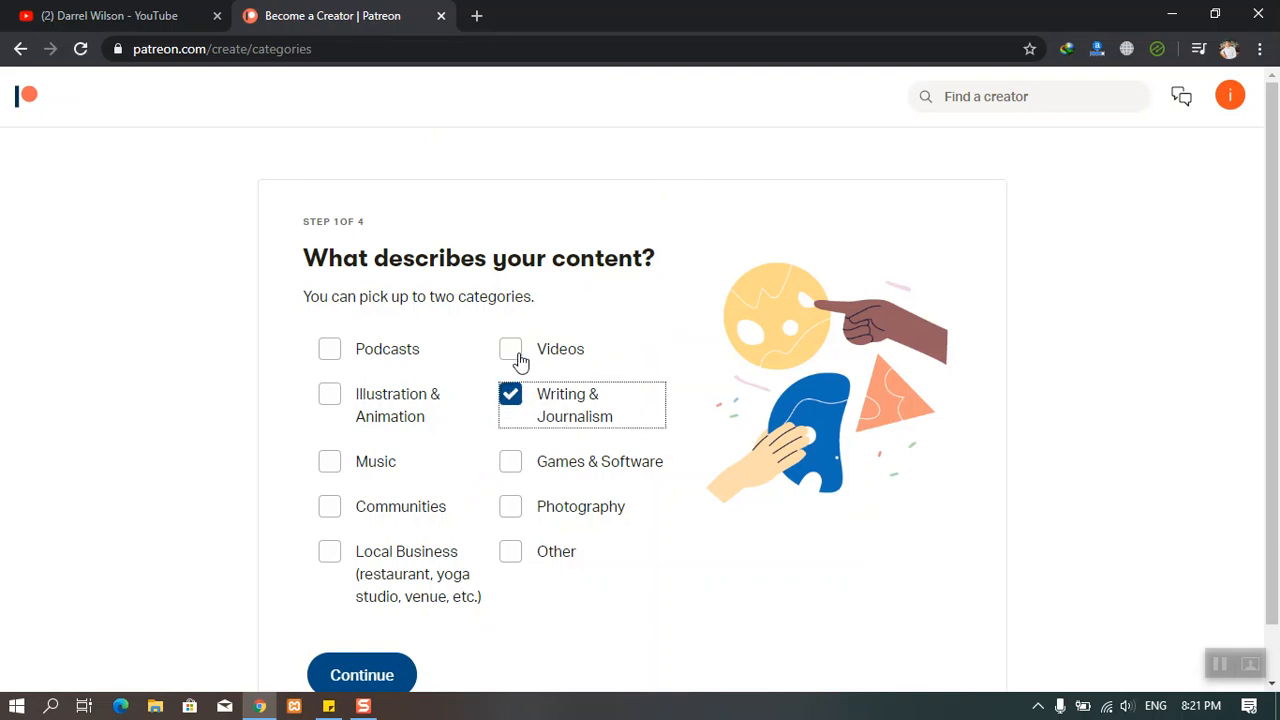
left_click(512, 352)
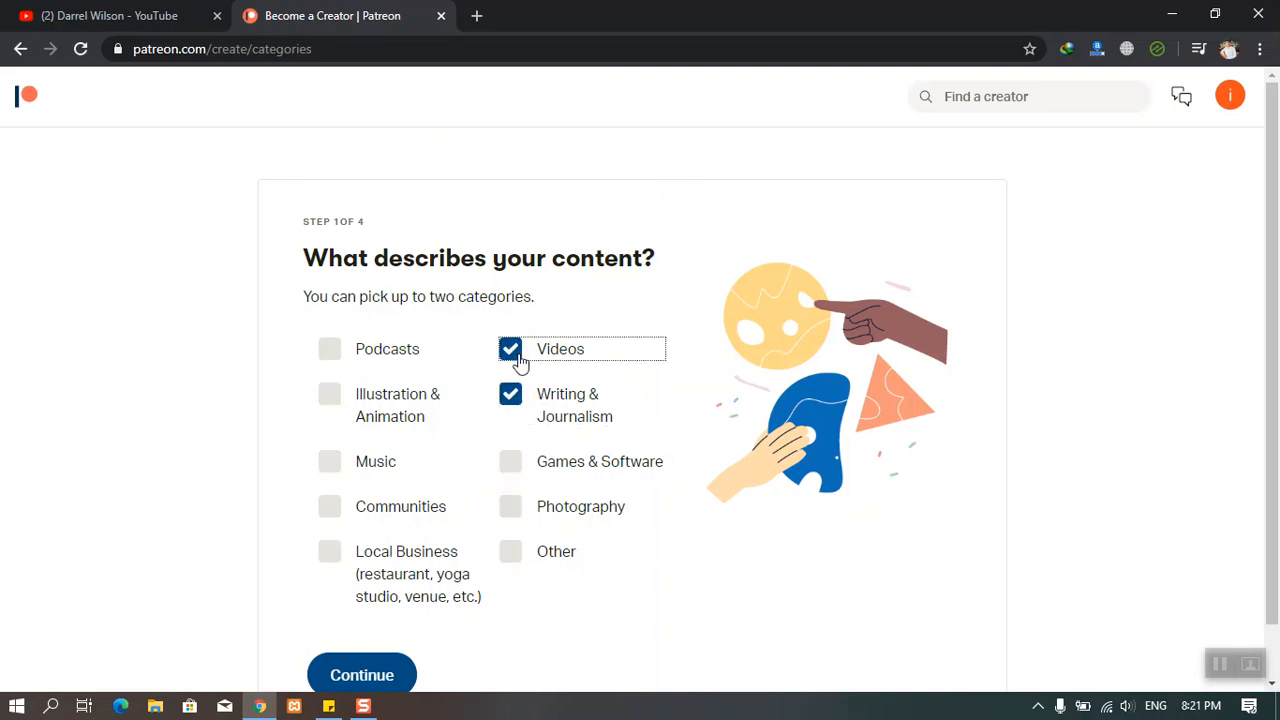
left_click(522, 397)
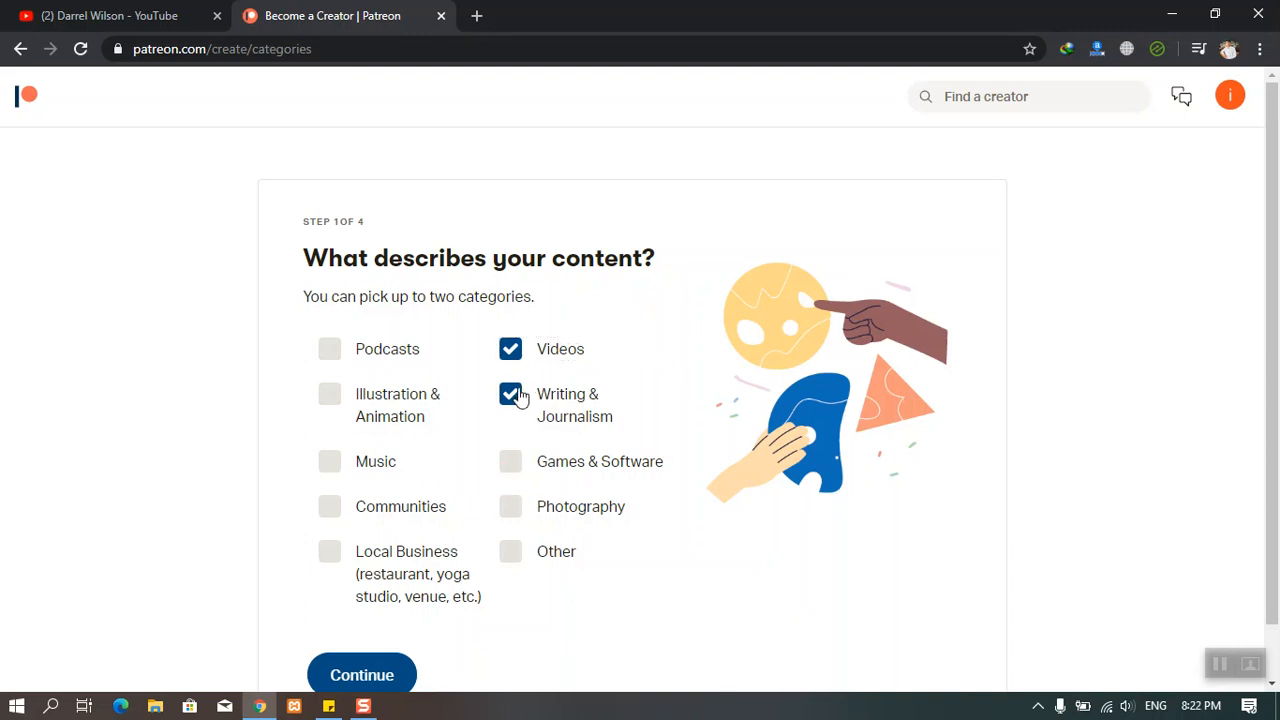
left_click(517, 517)
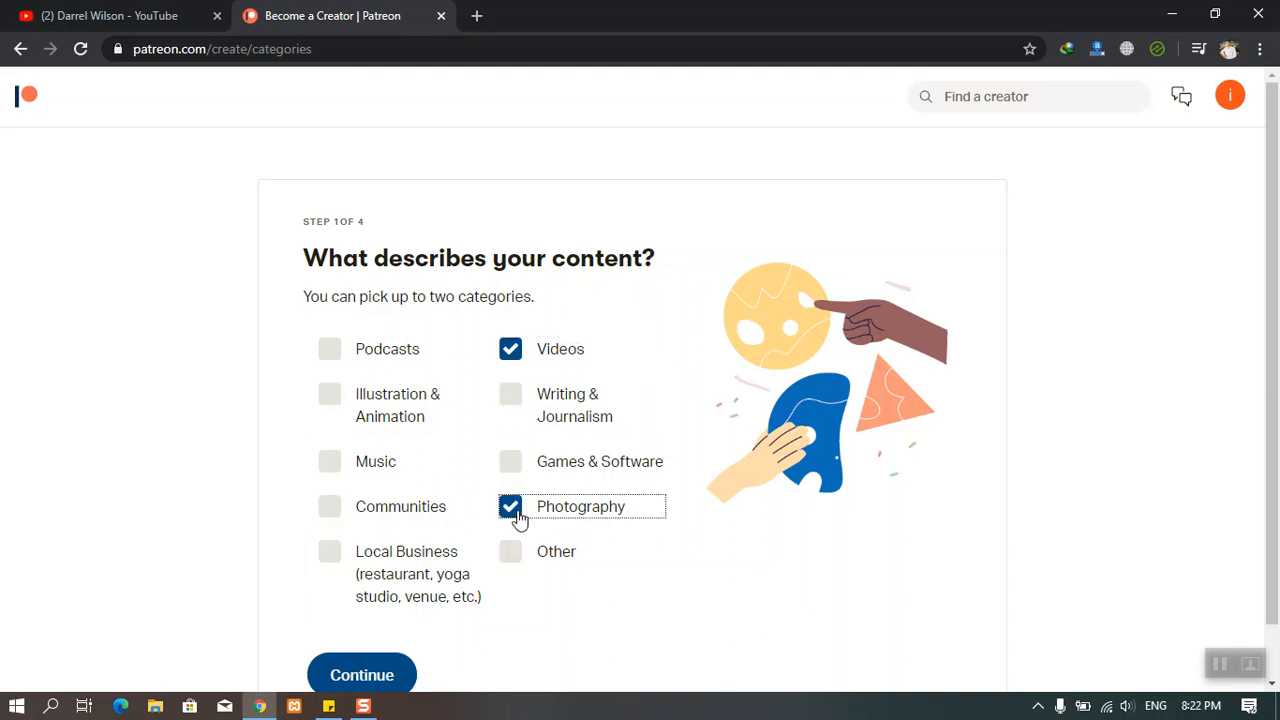
scroll(420, 618, "down", 1)
left_click(380, 615)
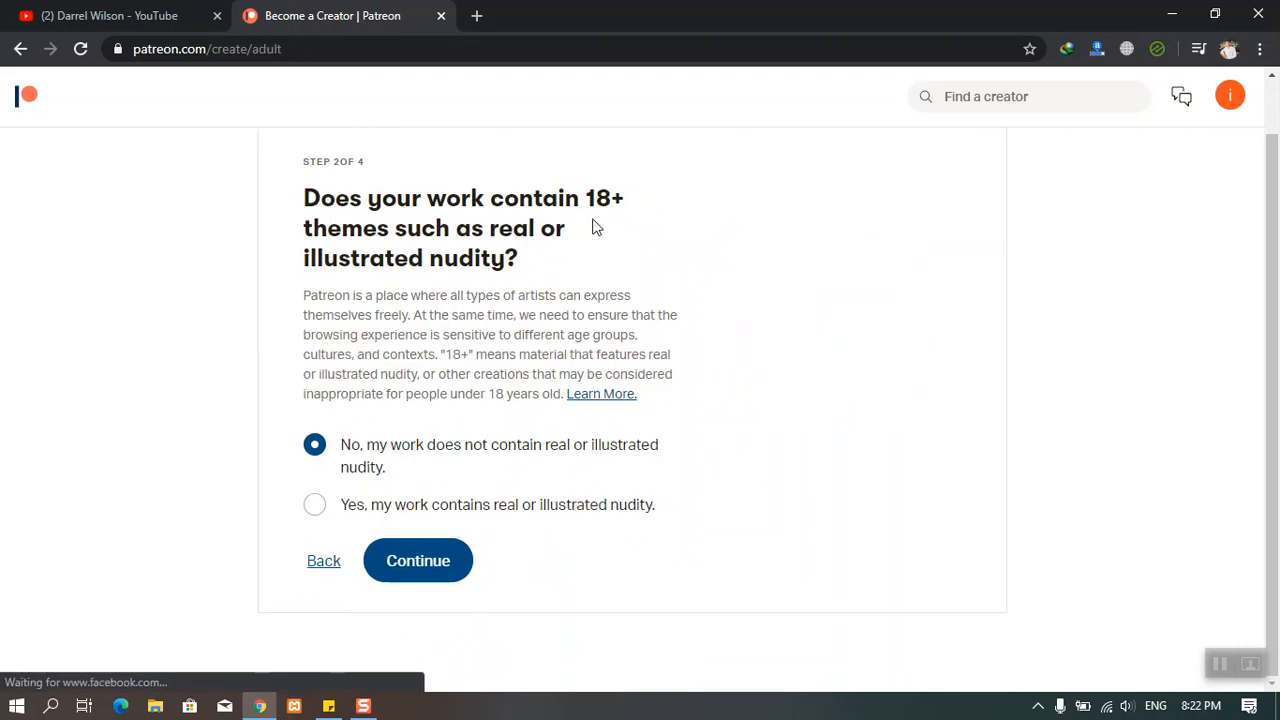
Declare that the work contains no real or illustrated nudity and keep US Dollars as the page currency.
left_click(432, 563)
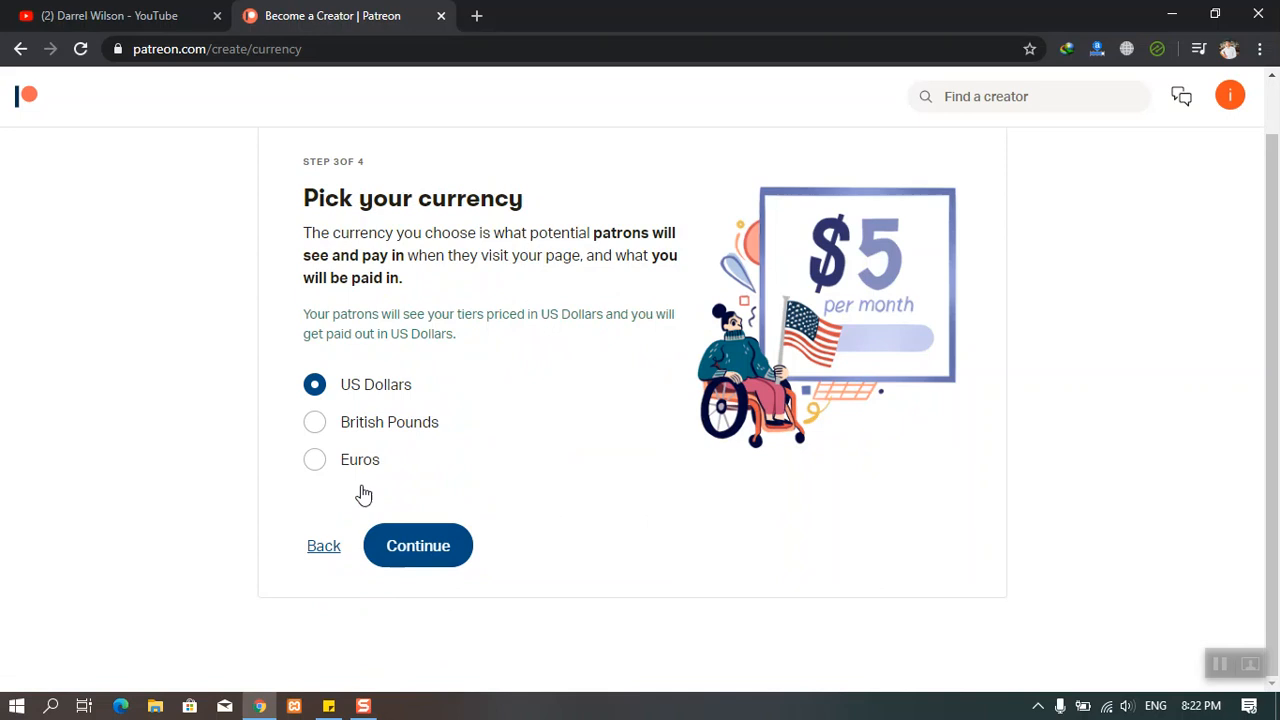
left_click(409, 543)
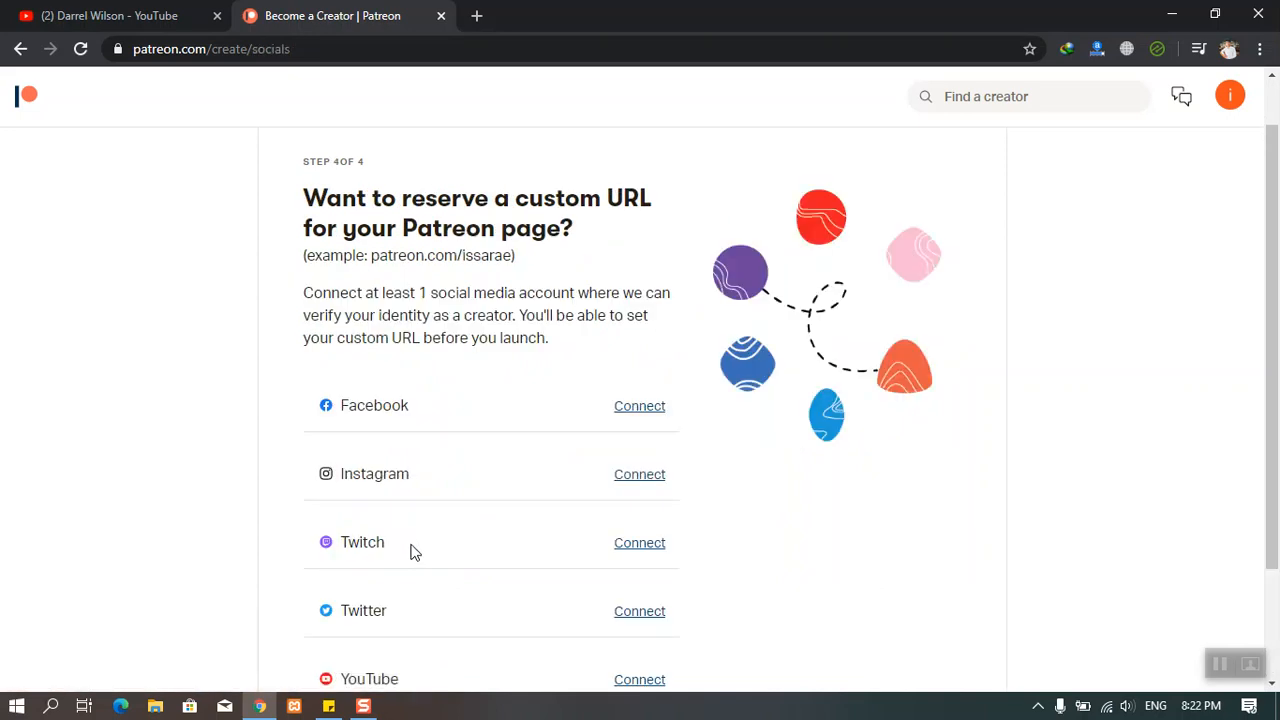
Review the custom URL explanation and the social media accounts that can be connected for identity verification.
scroll(432, 544, "down", 2)
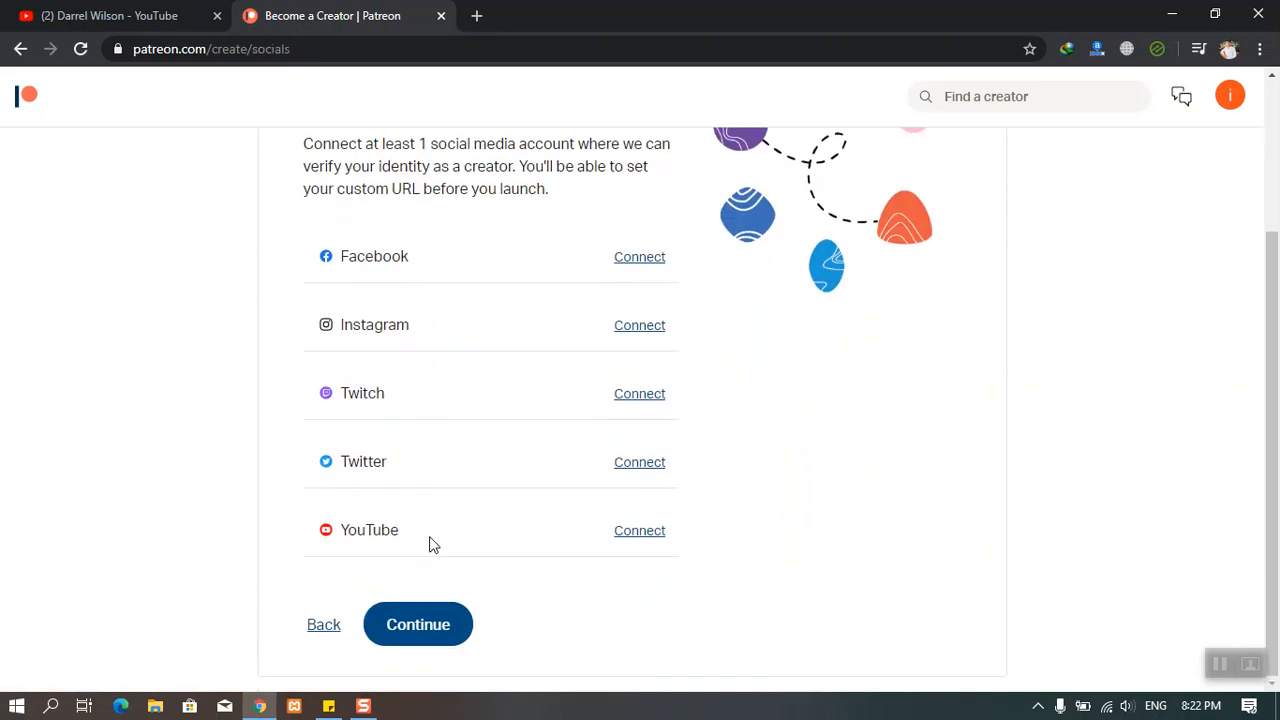
scroll(432, 544, "up", 1)
scroll(432, 541, "up", 1)
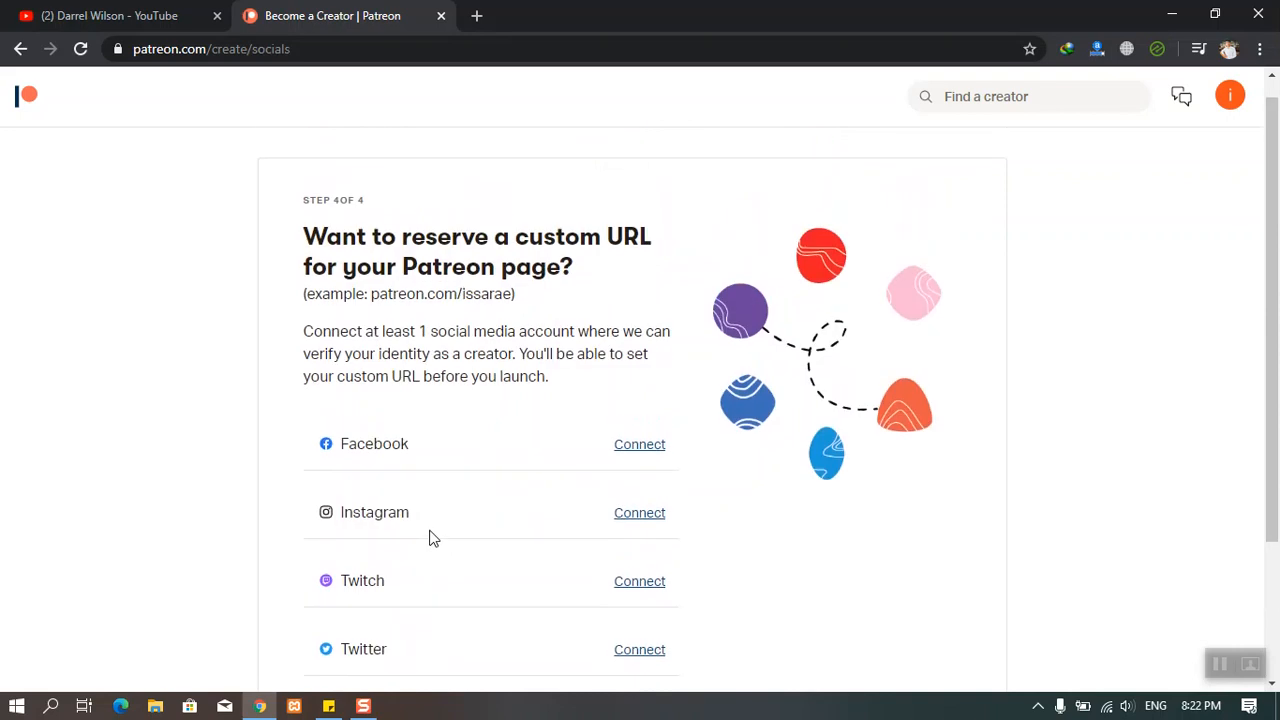
scroll(432, 539, "down", 2)
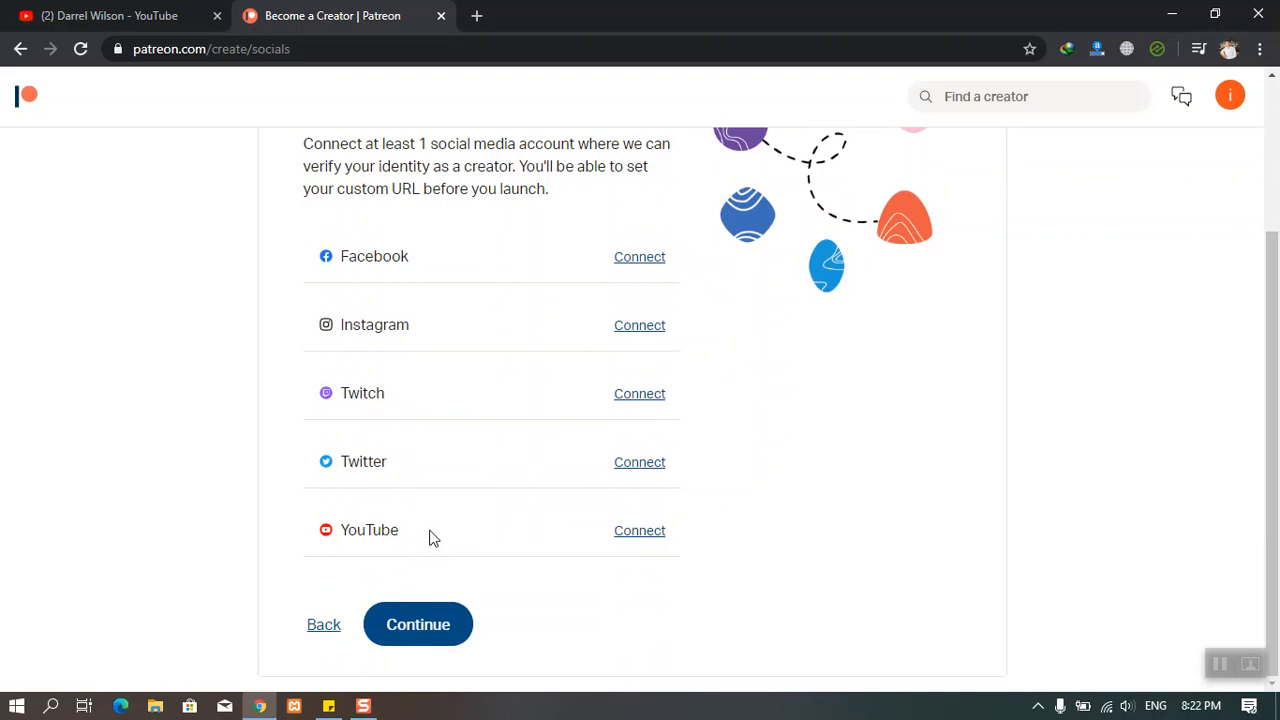
scroll(590, 543, "up", 2)
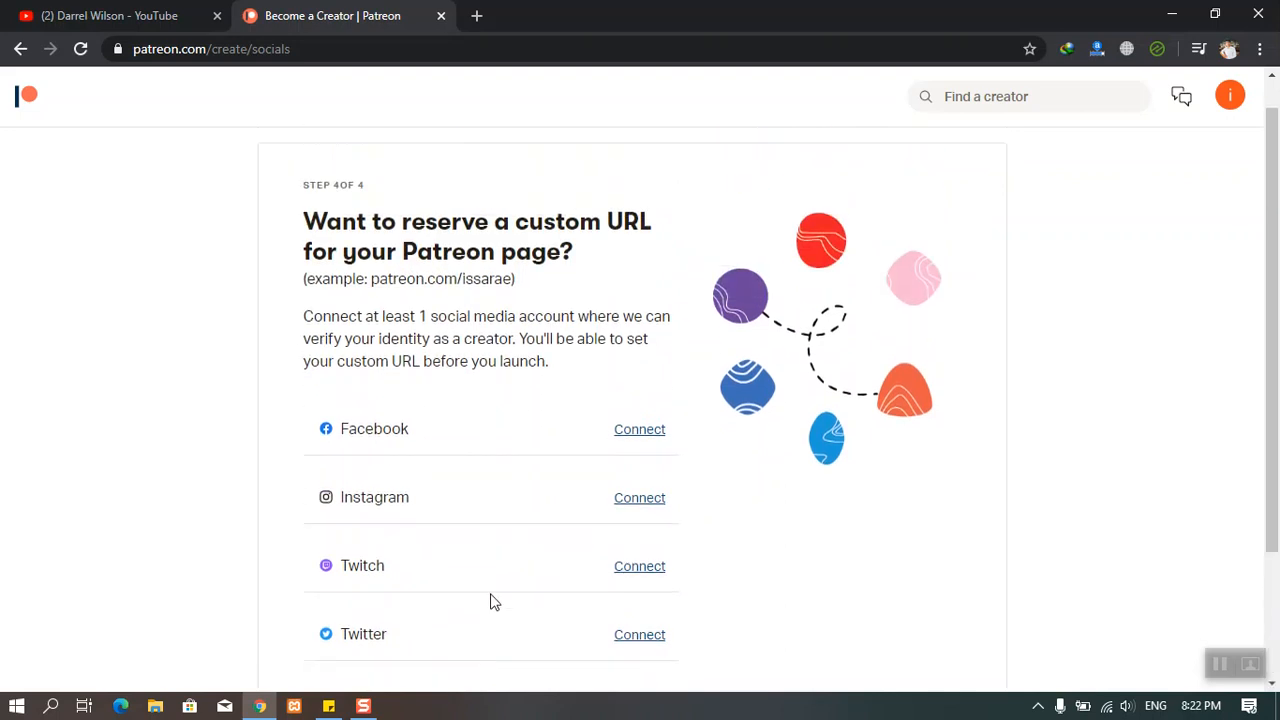
scroll(510, 515, "down", 2)
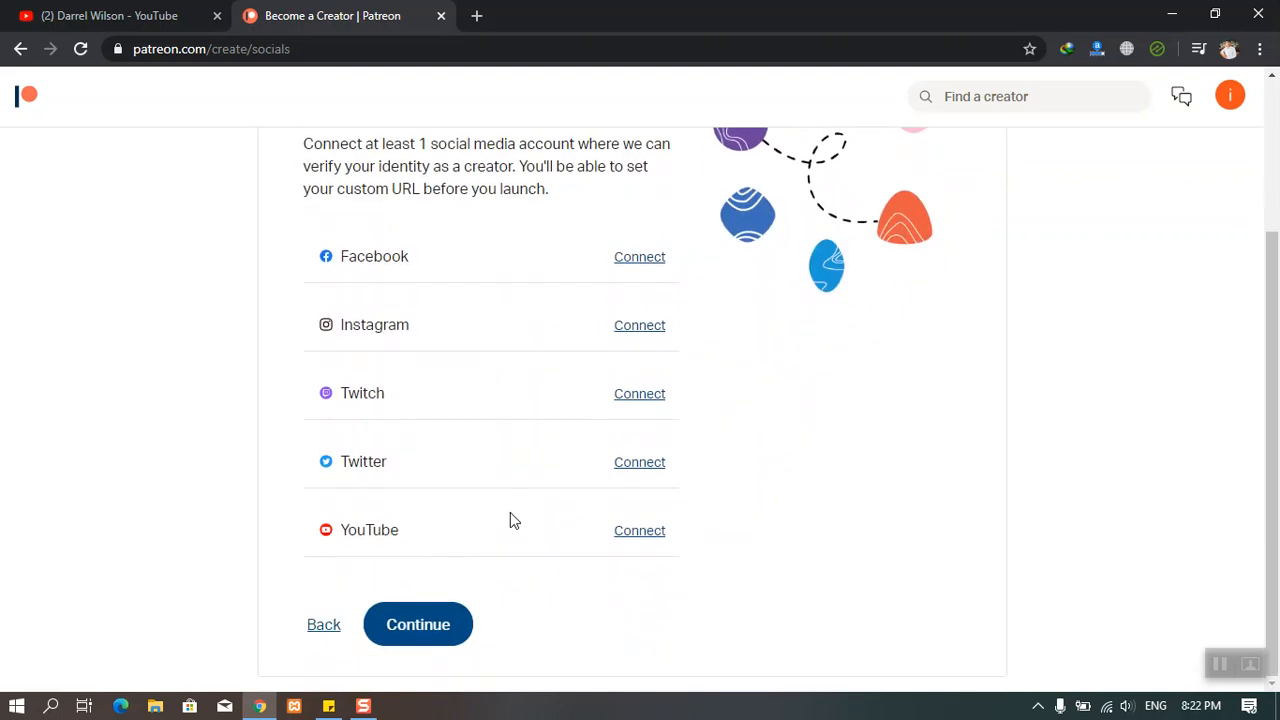
left_click(628, 538)
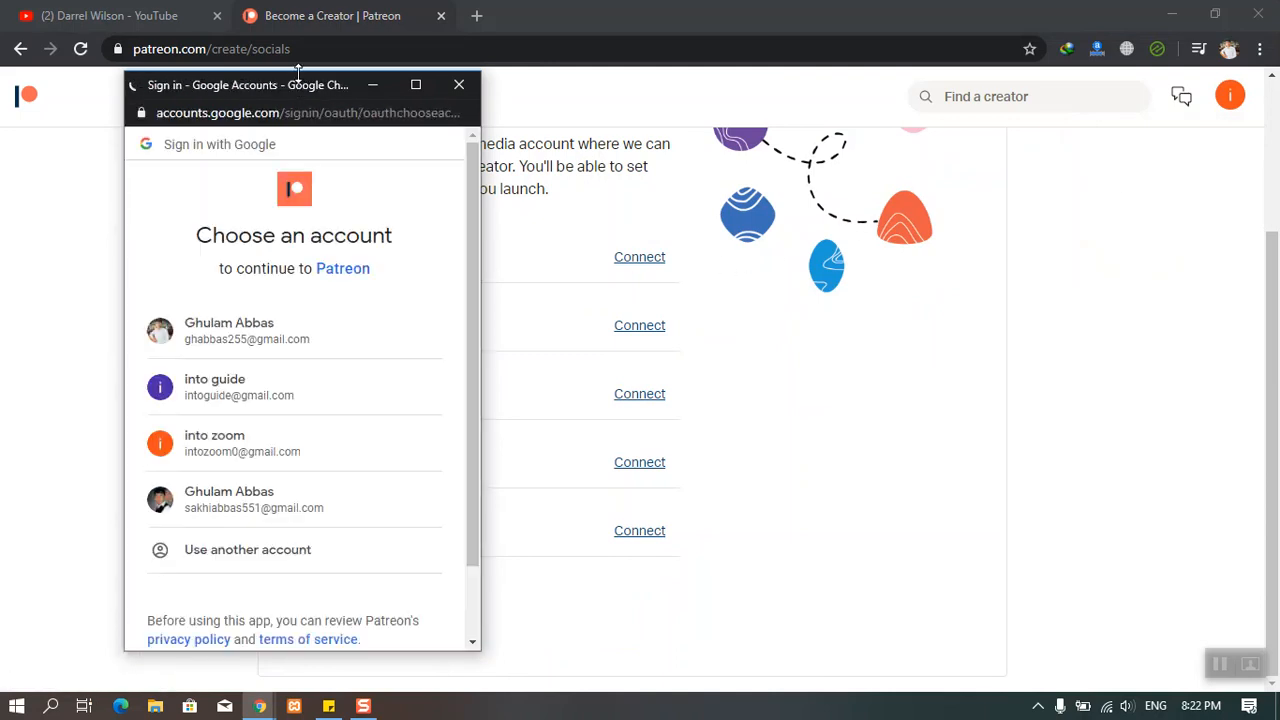
left_click(231, 443)
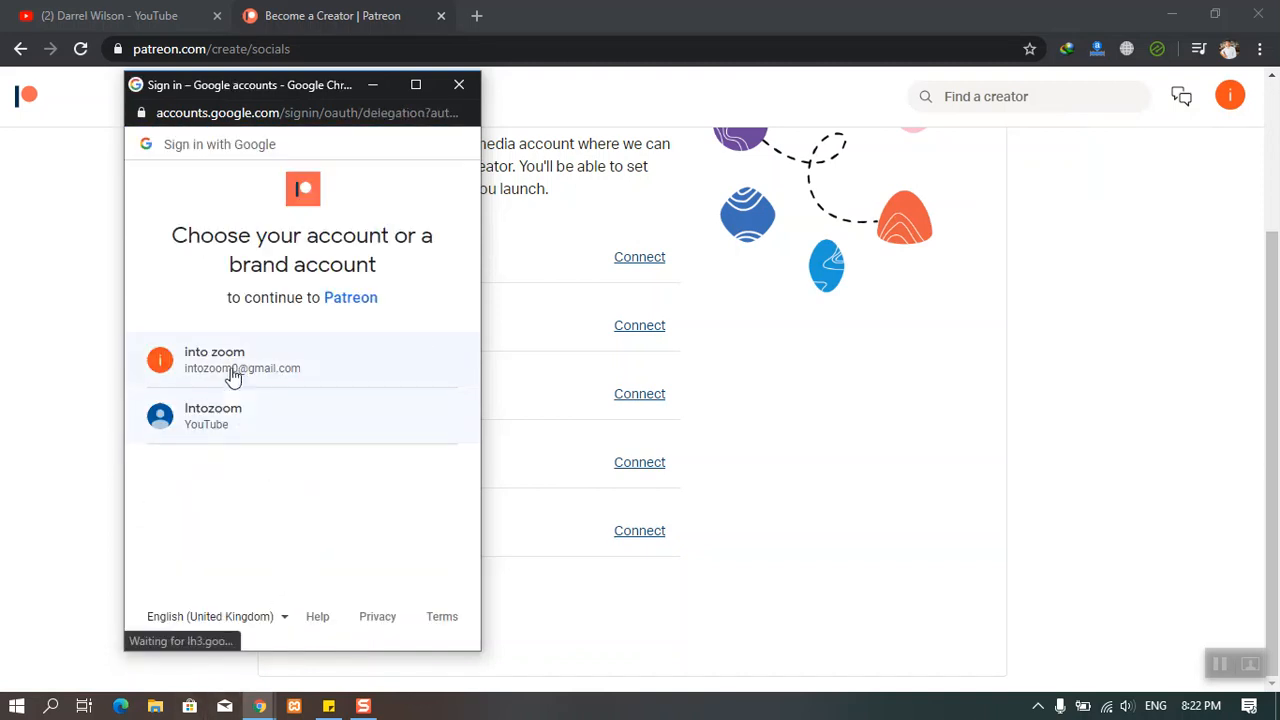
left_click(232, 366)
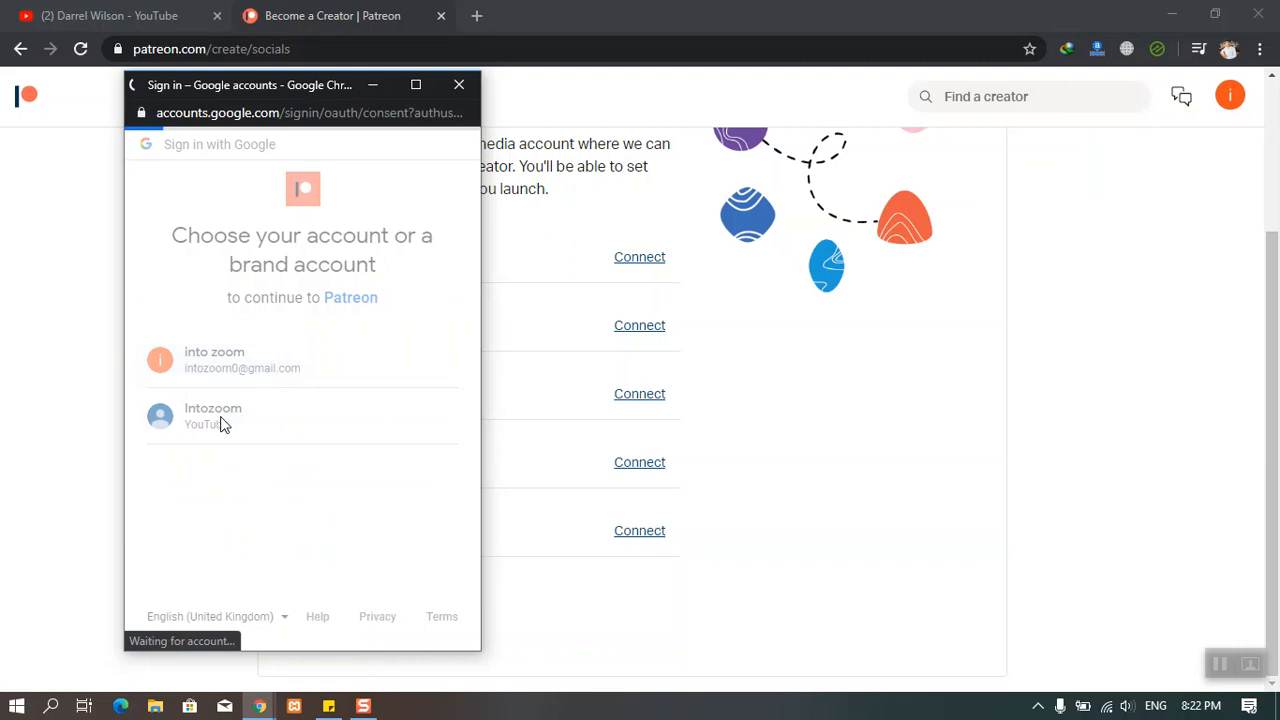
scroll(209, 296, "down", 2)
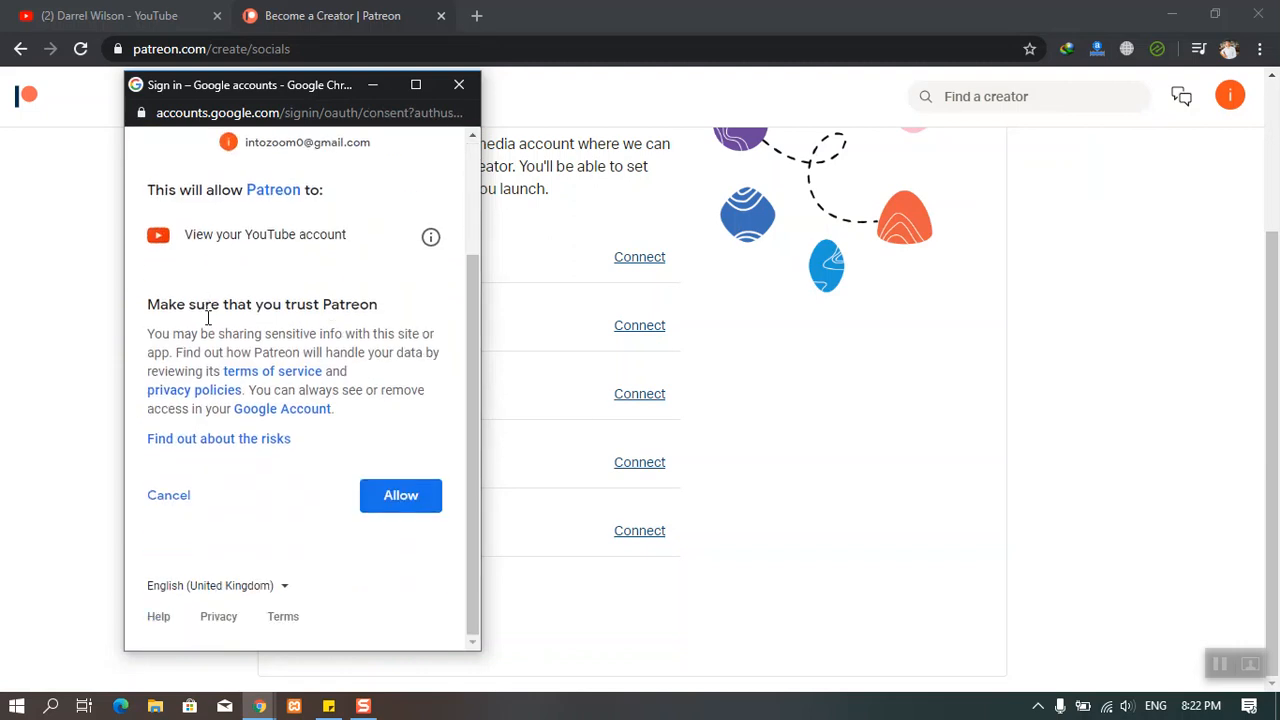
left_click(177, 499)
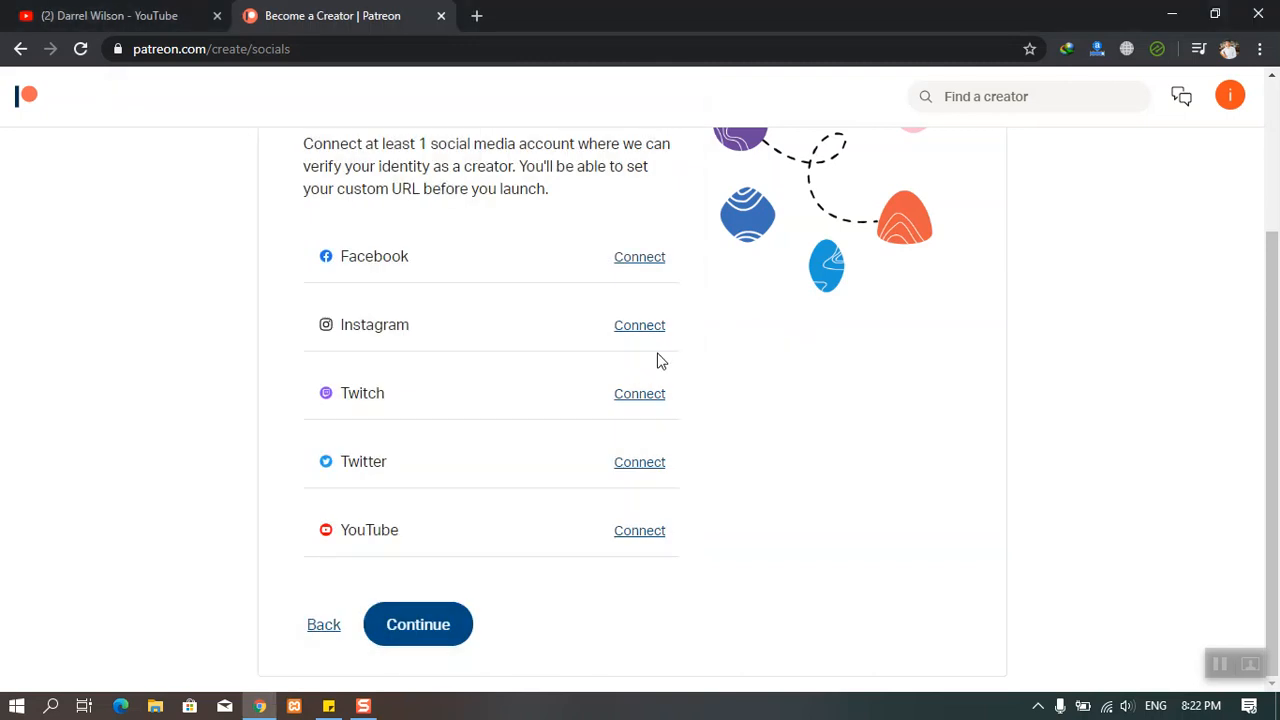
Connect YouTube through the Intozoom brand account and allow Patreon to view that YouTube account.
left_click(624, 532)
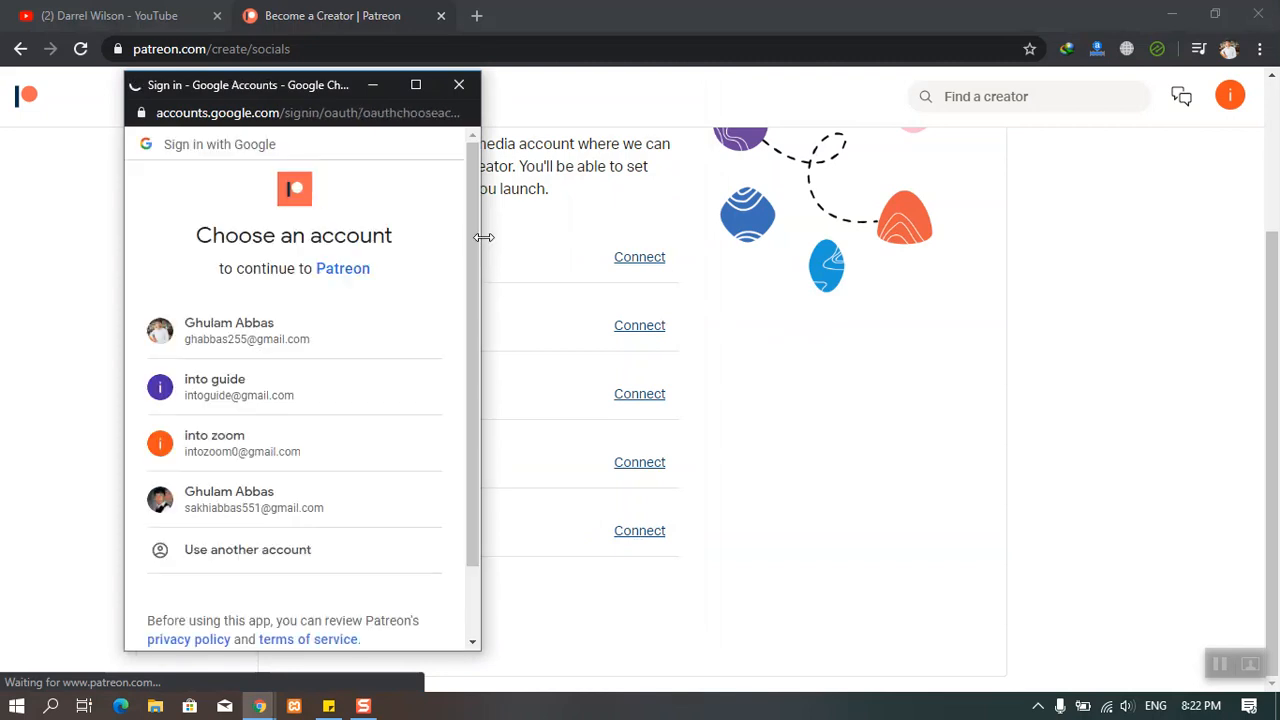
left_click(246, 440)
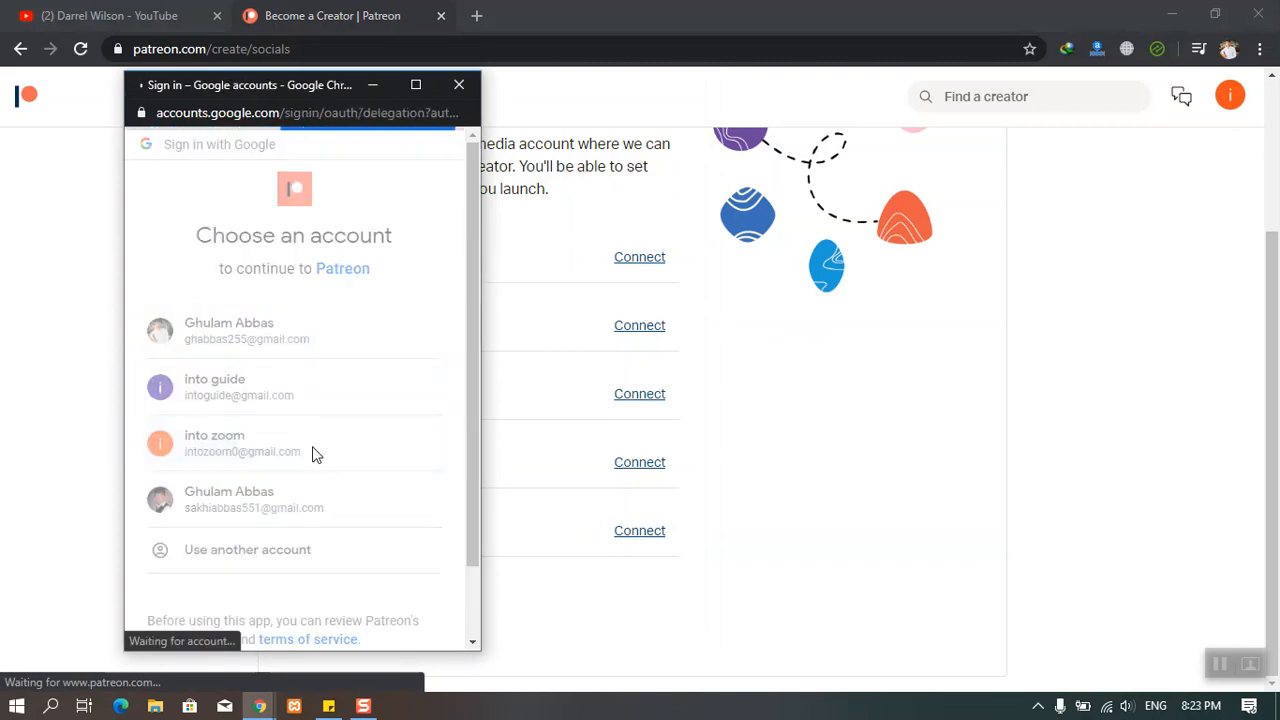
left_click(217, 414)
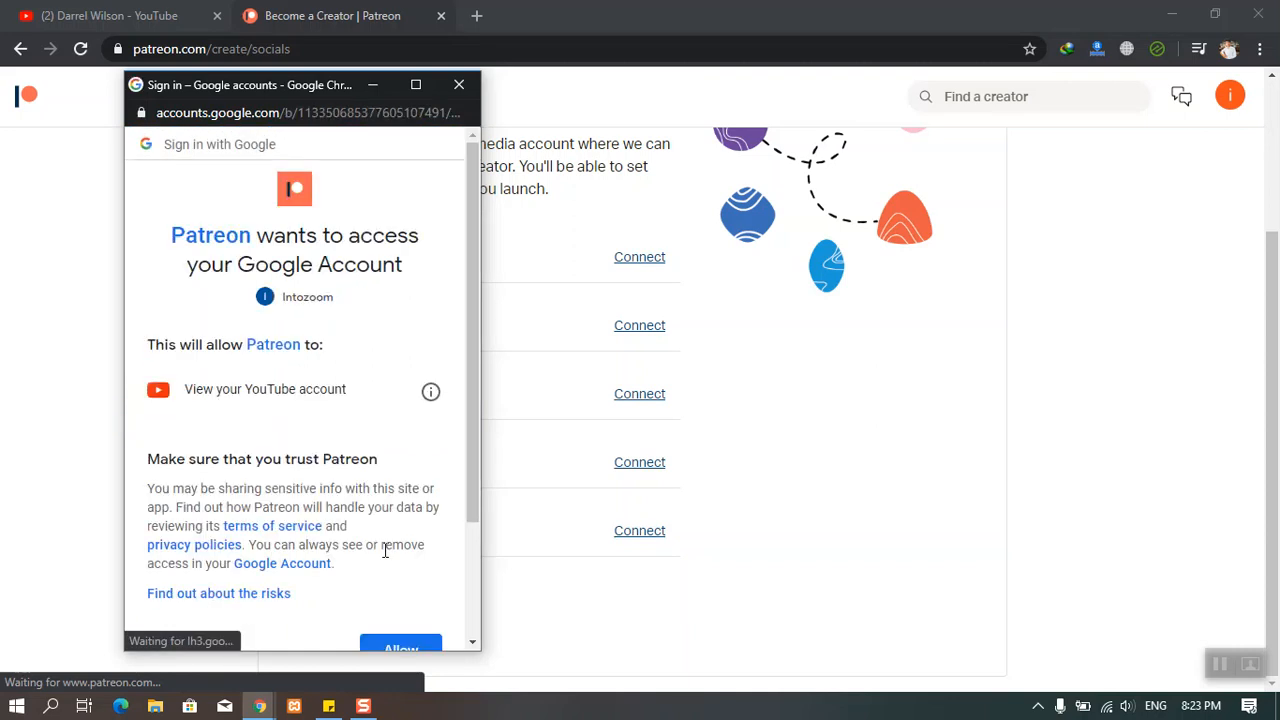
scroll(382, 565, "down", 3)
left_click(380, 500)
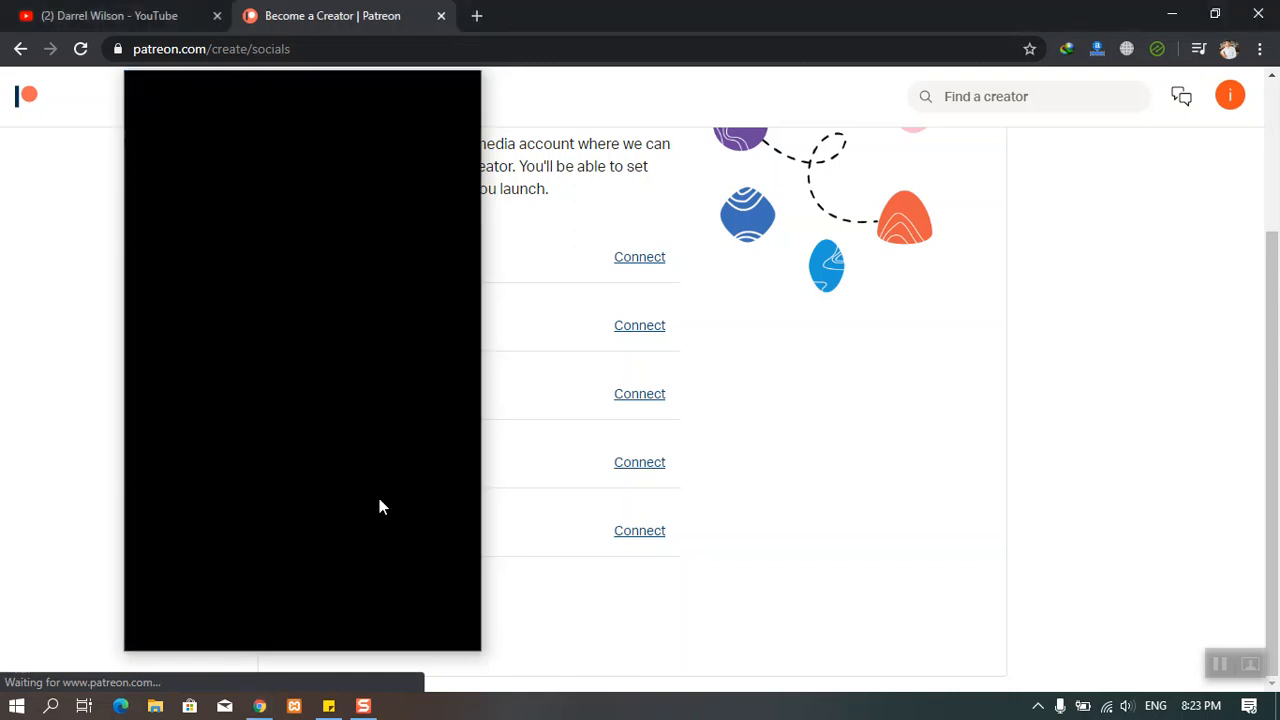
Finish the creator setup with the YouTube link displayed on Patreon and start customizing the page.
scroll(548, 612, "down", 1)
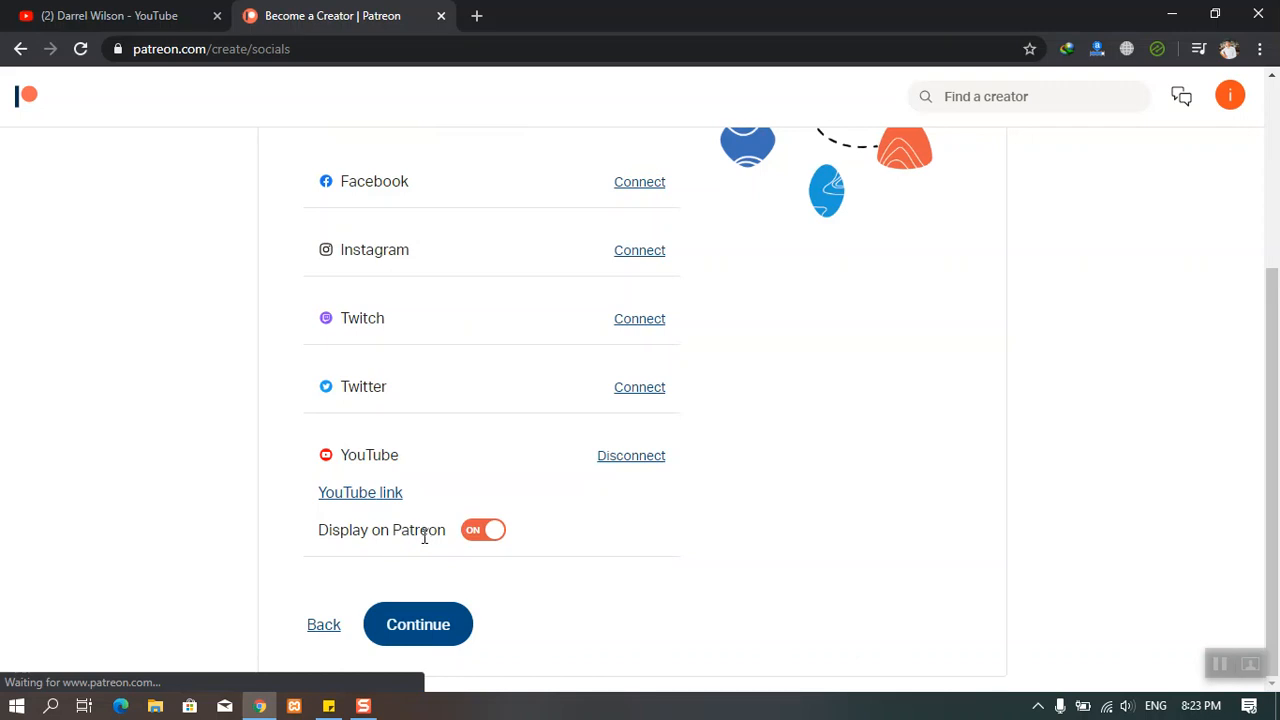
left_click(477, 536)
left_click(475, 536)
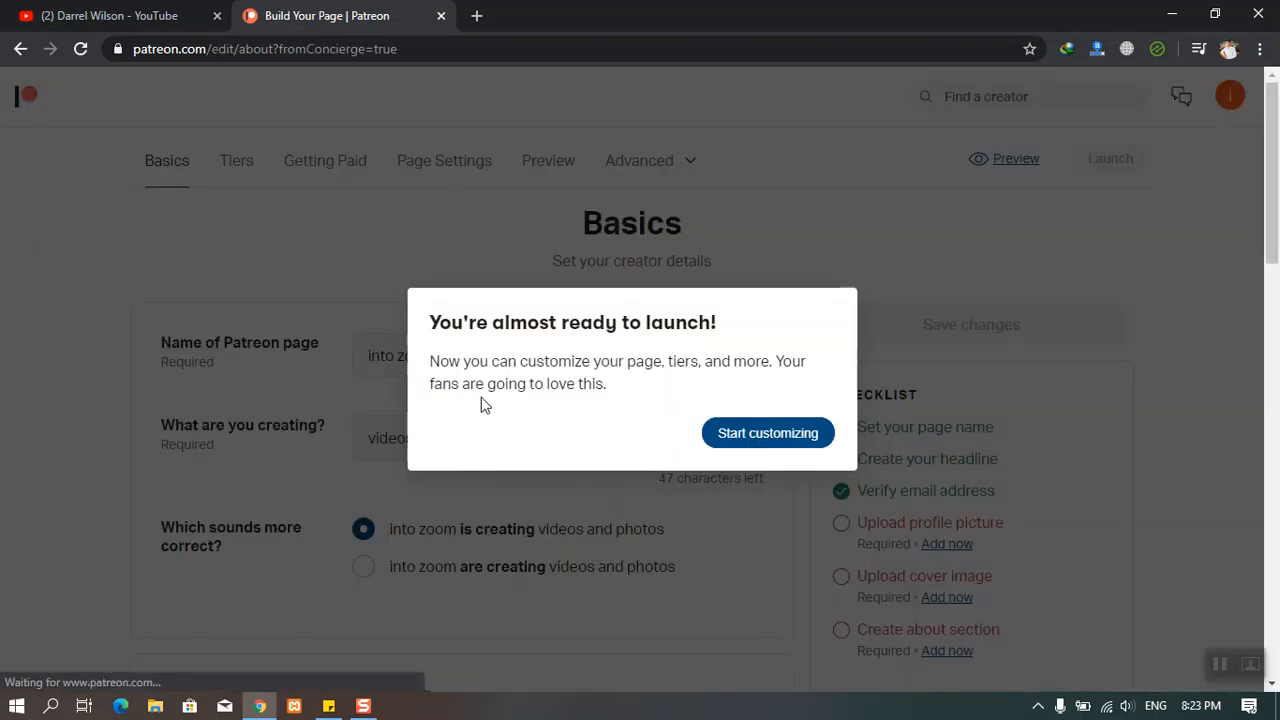
left_click(733, 440)
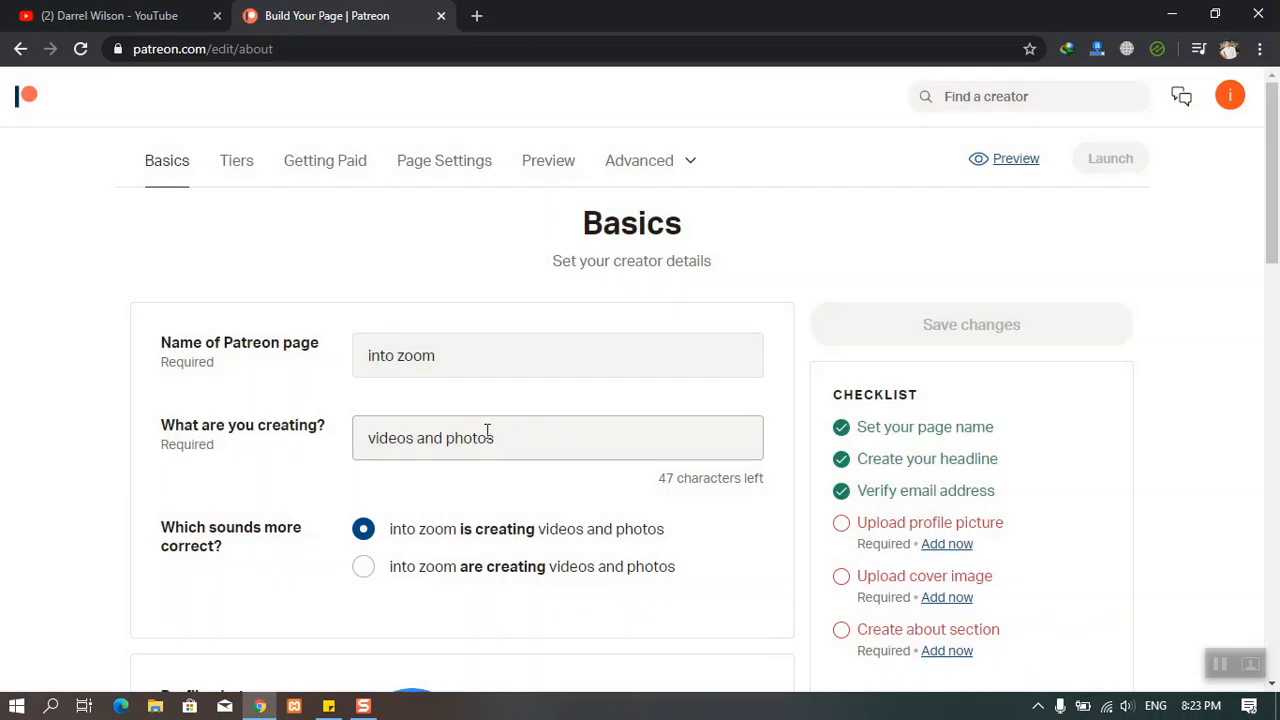
scroll(460, 445, "down", 8)
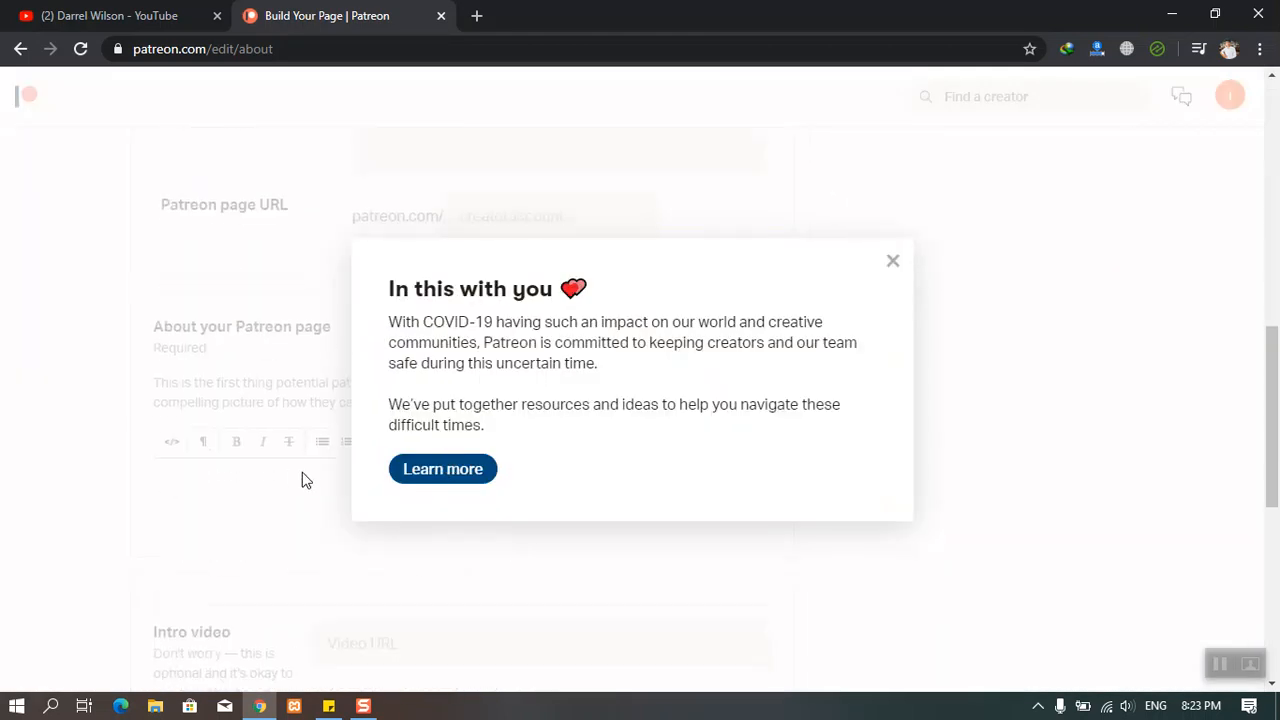
Dismiss the COVID-19 resources notice and set the name of the Patreon page to Intozoom.
left_click(890, 263)
scroll(500, 434, "up", 8)
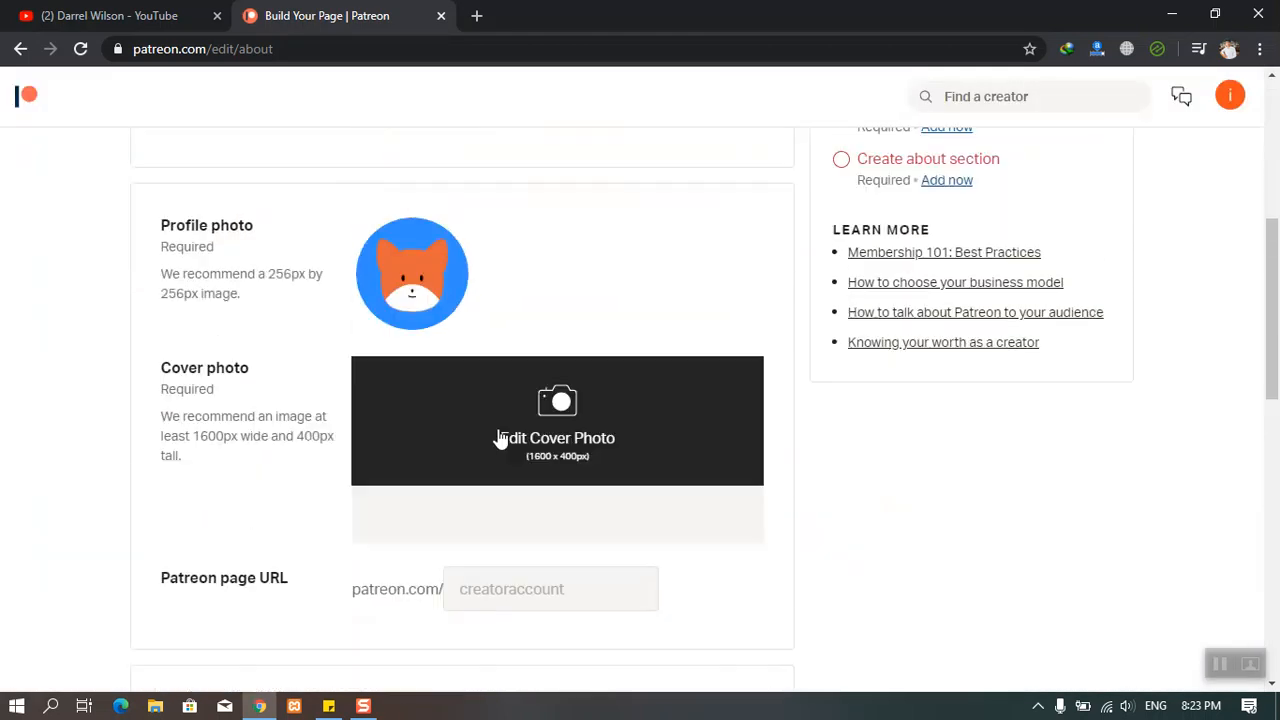
triple_click(466, 363)
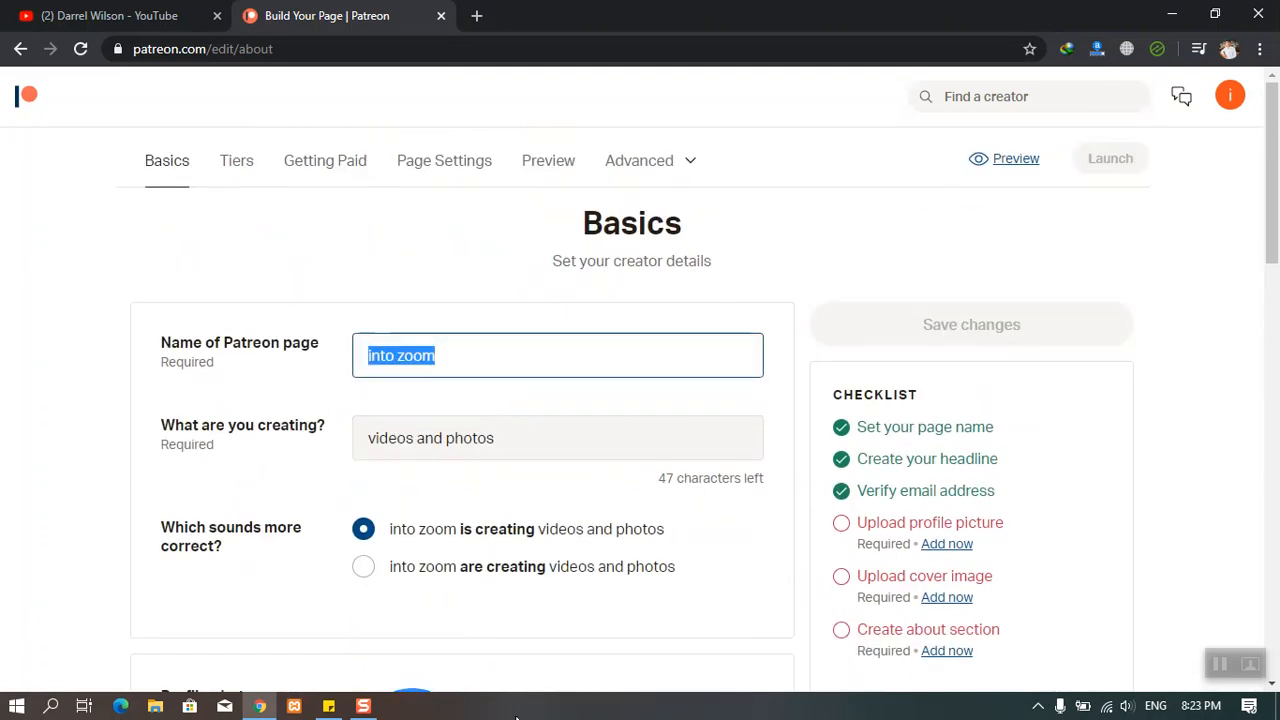
type("I")
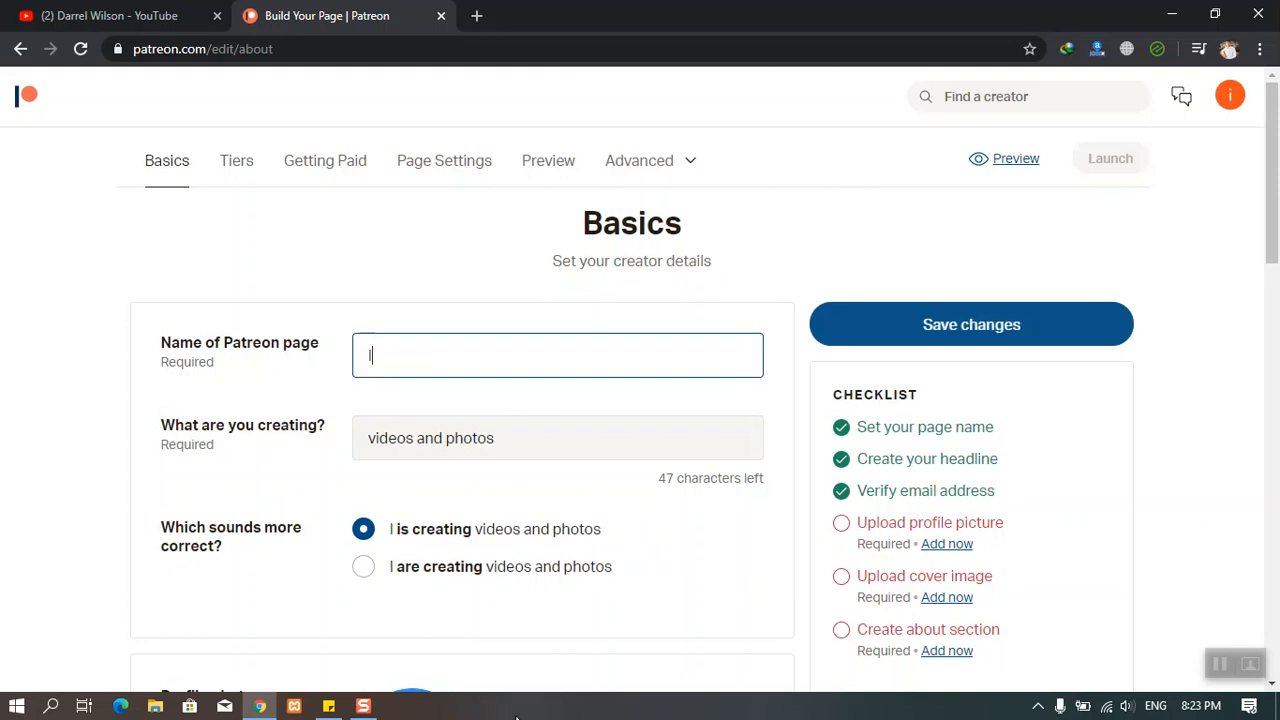
type("ntozoom")
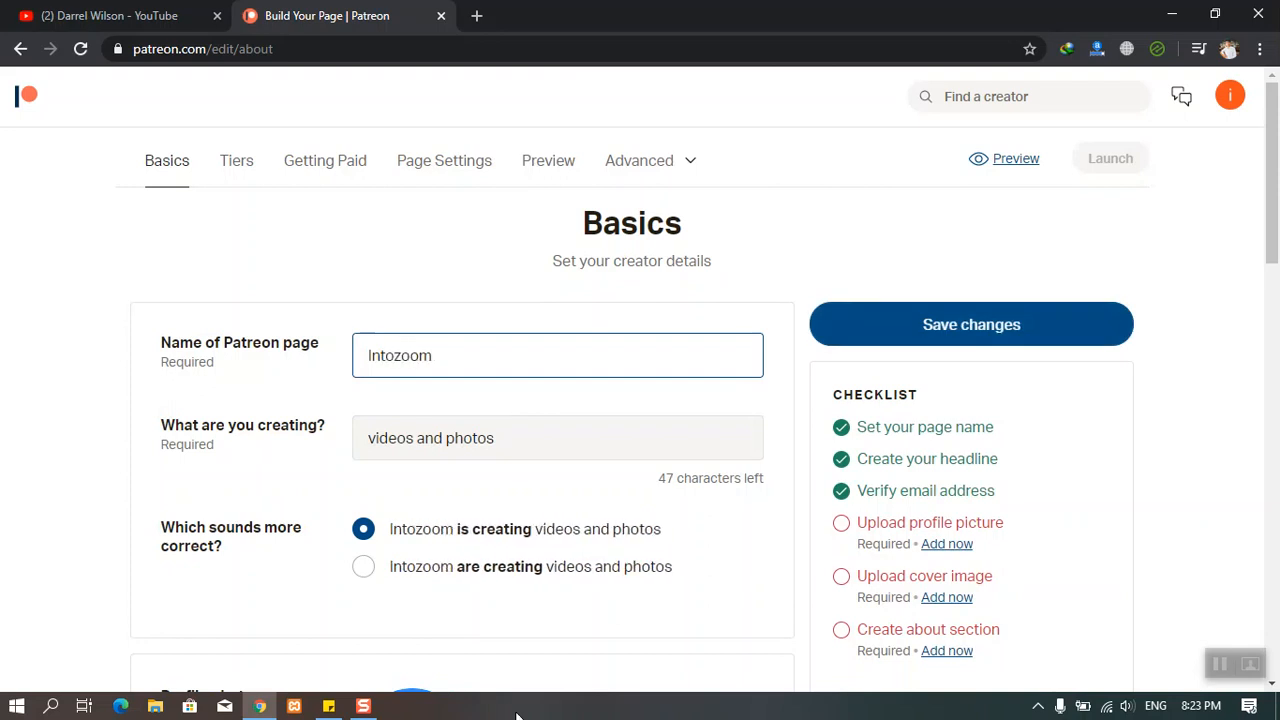
Extend the description of what is being created to "videos and photos and writing about How to Guide".
left_click(396, 445)
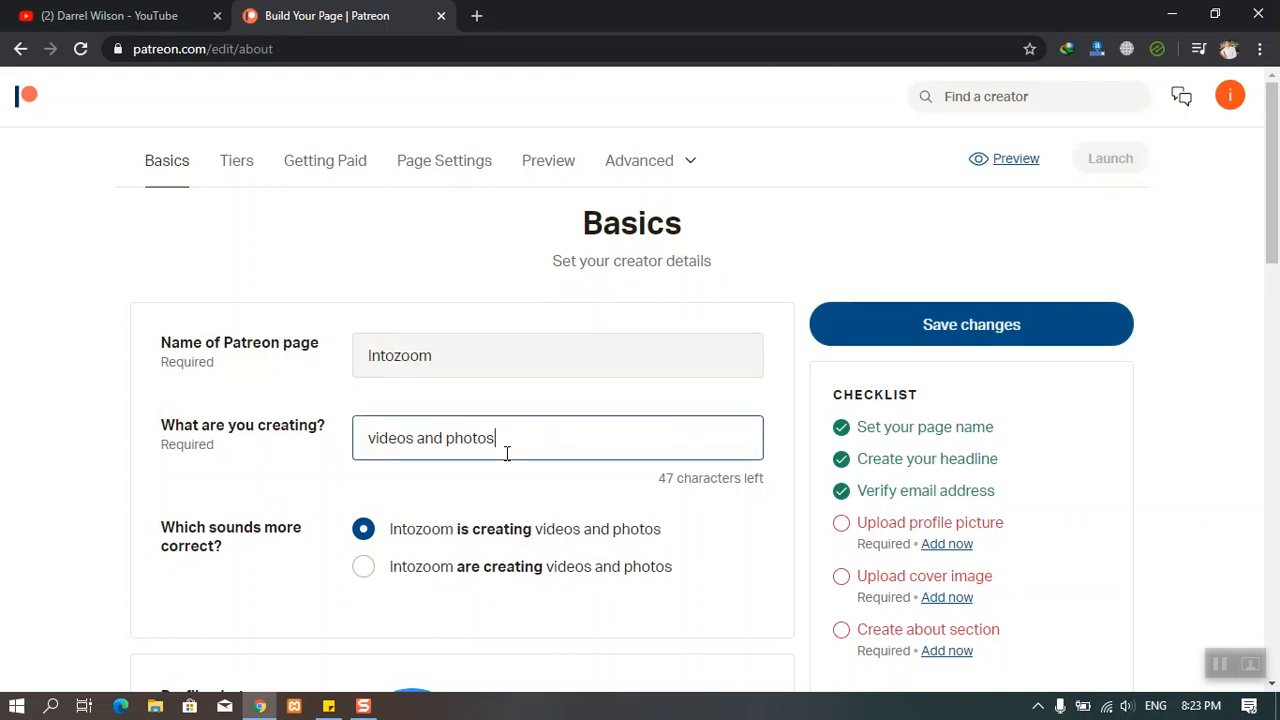
type("and writing about tecb")
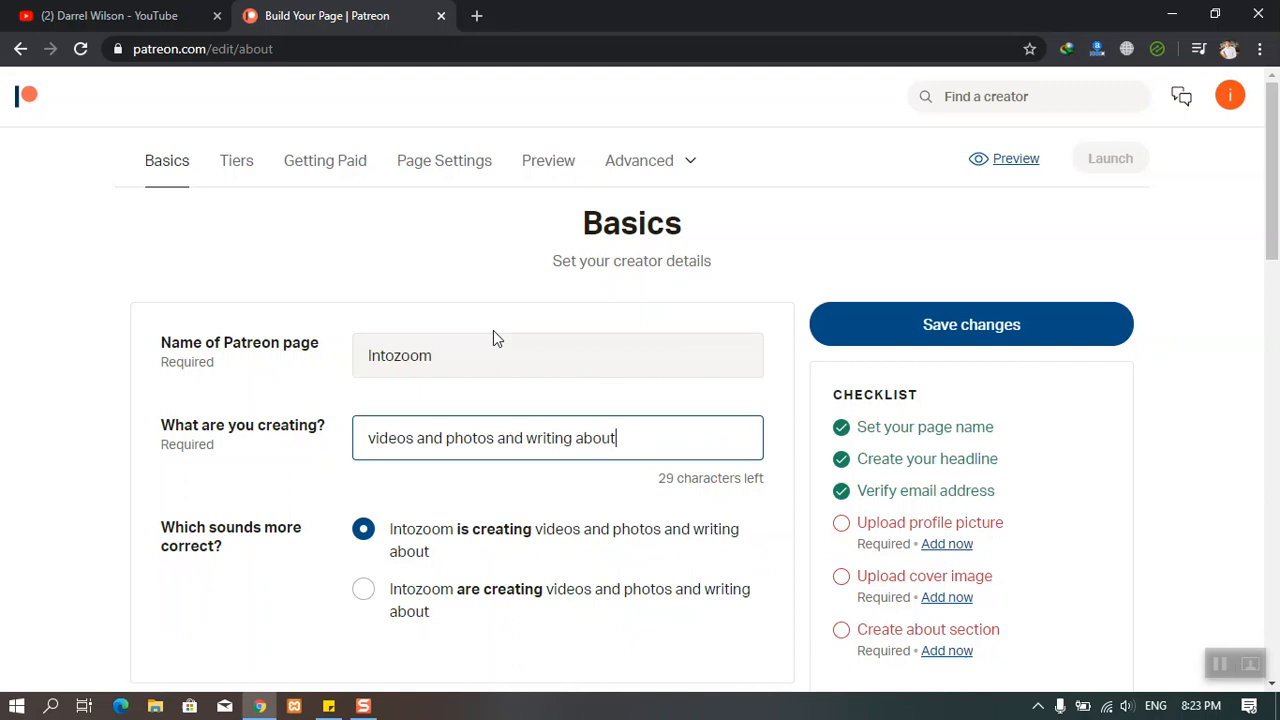
key("BackSpace")
type("h")
key("BackSpace")
key("BackSpace")
key("BackSpace")
key("BackSpace")
type("How to Tec")
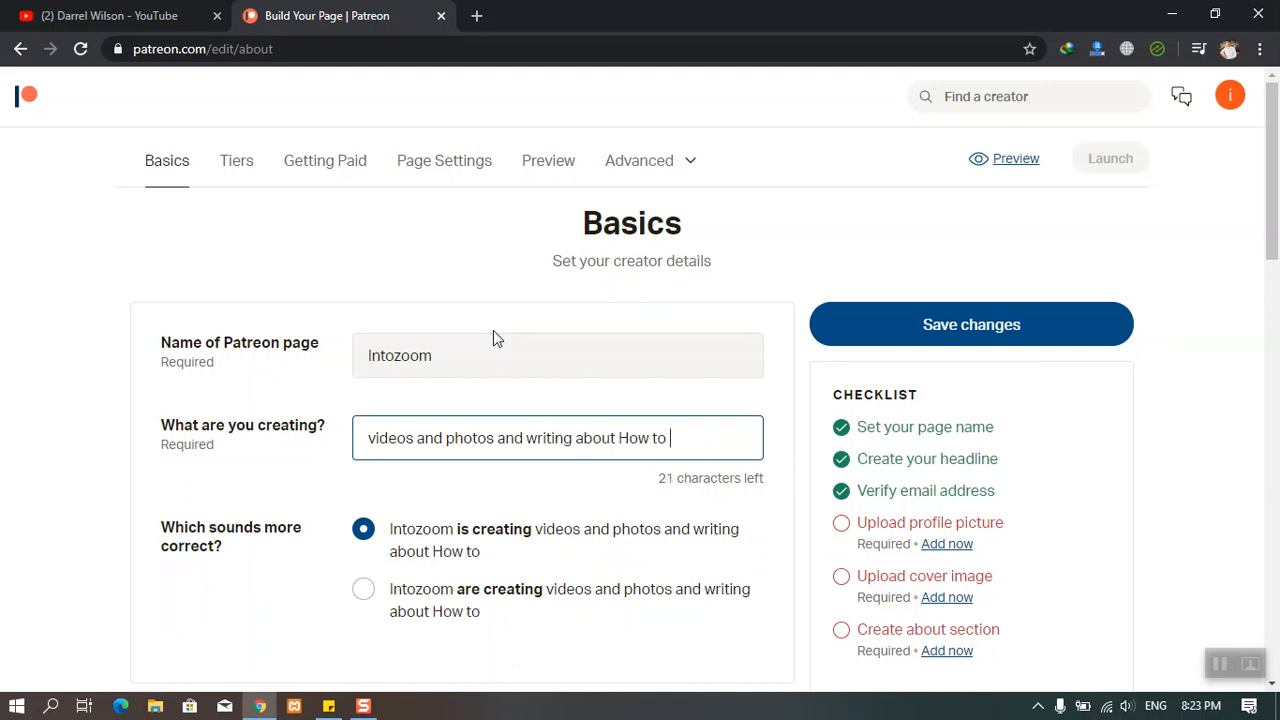
key("BackSpace")
key("BackSpace")
type("Guide")
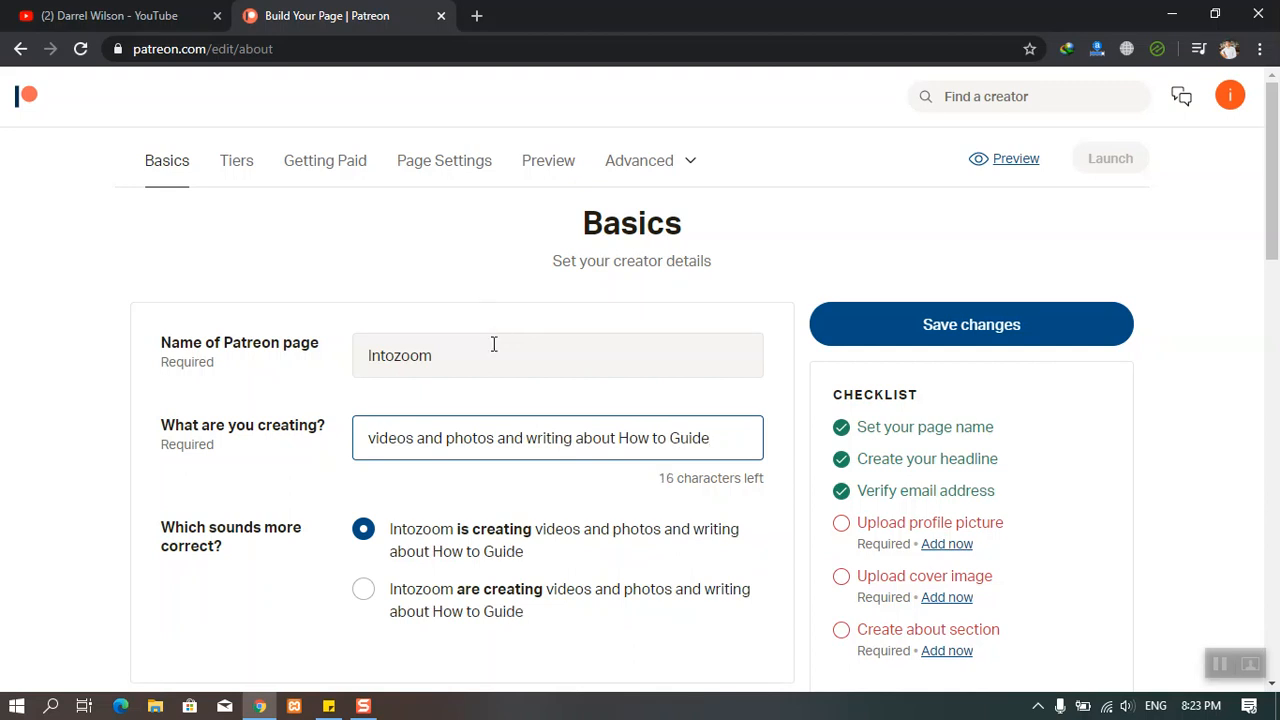
Upload Intozoom-logo.png from the Desktop as the page's profile photo.
scroll(494, 321, "down", 2)
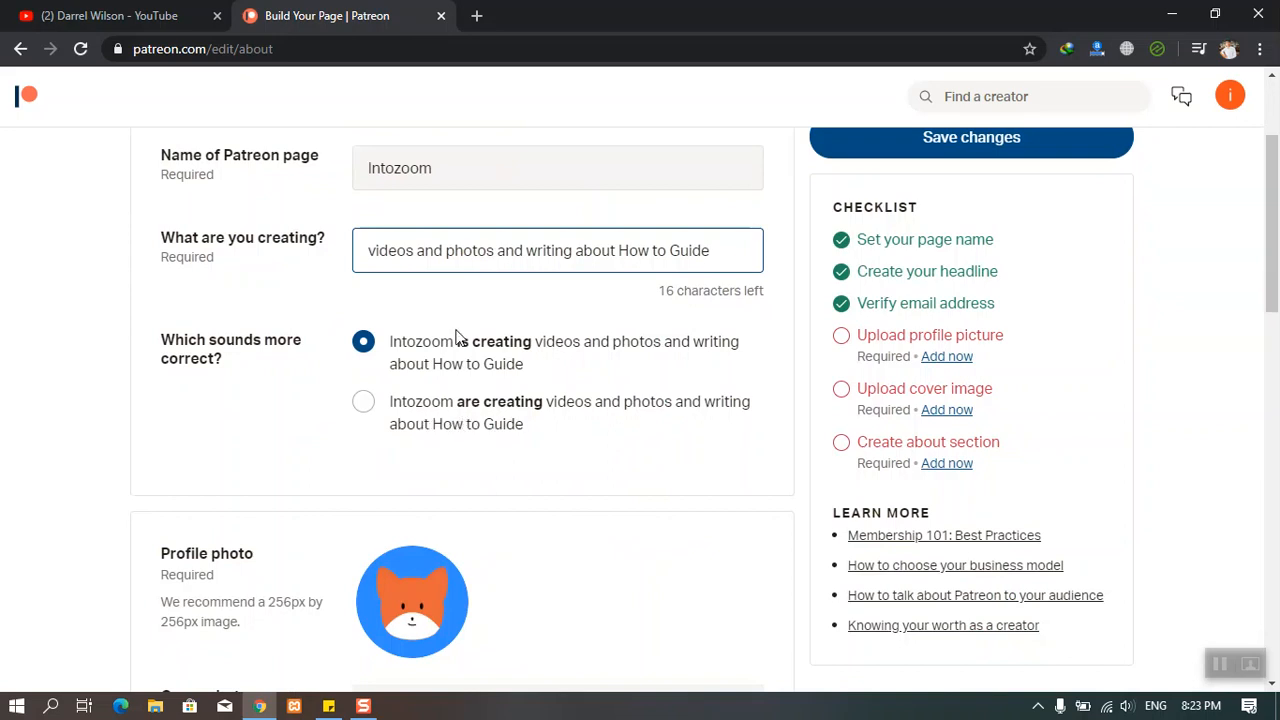
scroll(457, 400, "down", 3)
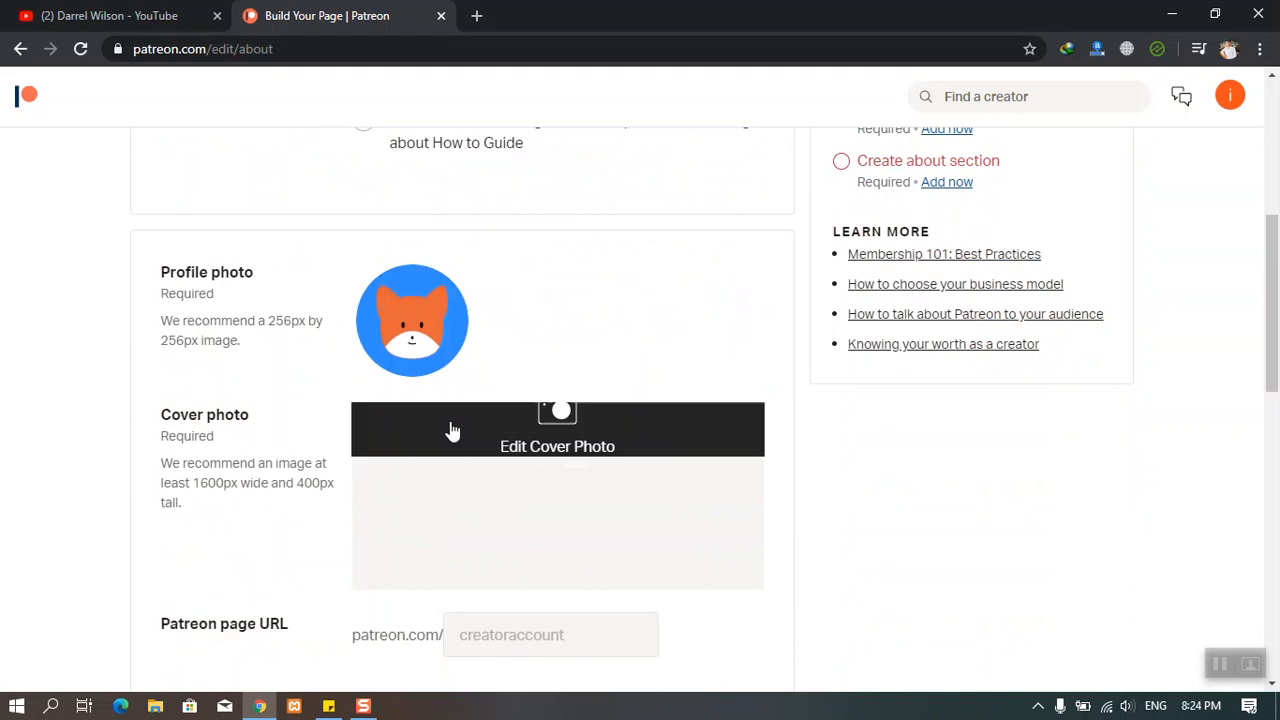
left_click(414, 326)
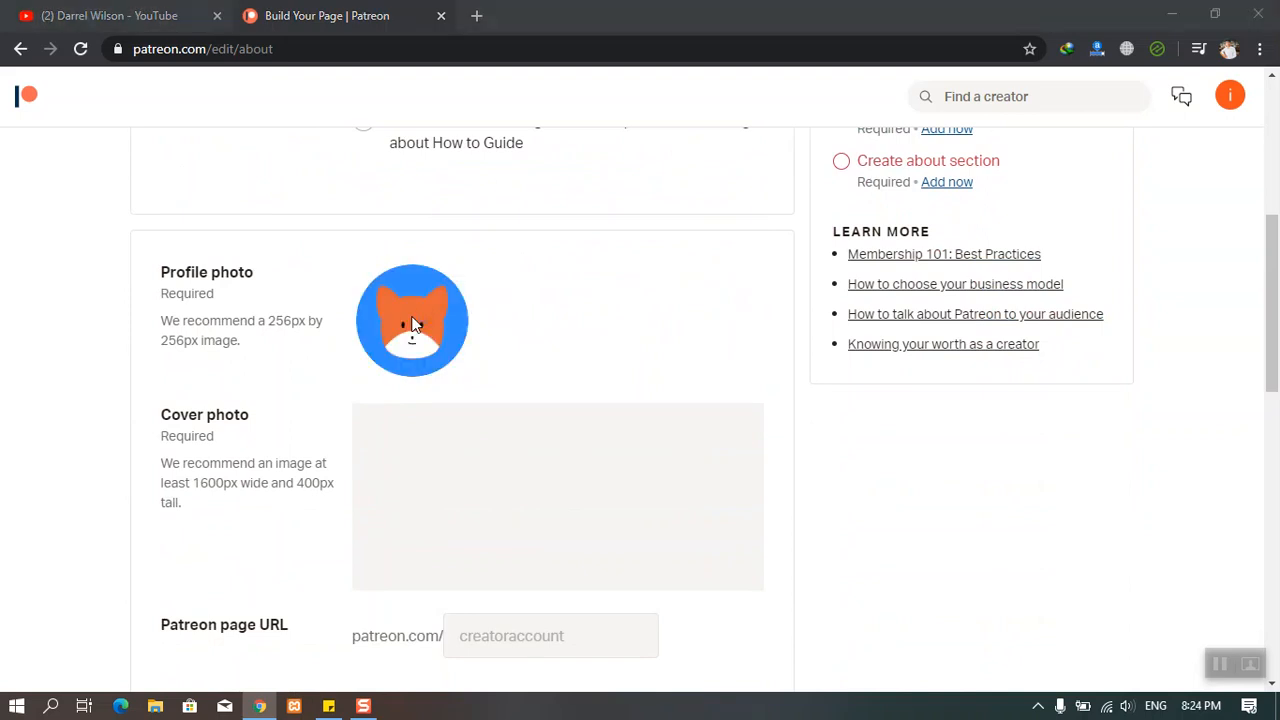
scroll(608, 375, "down", 1)
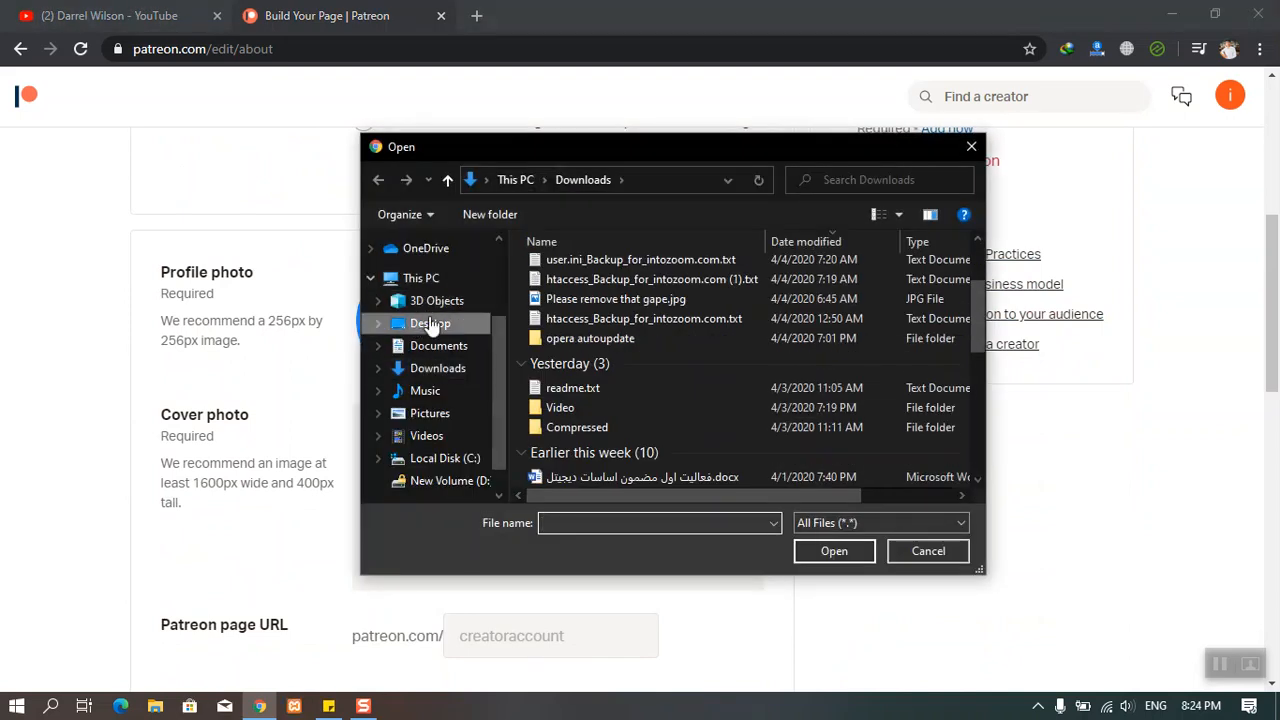
left_click(430, 323)
scroll(853, 403, "down", 2)
scroll(860, 443, "down", 3)
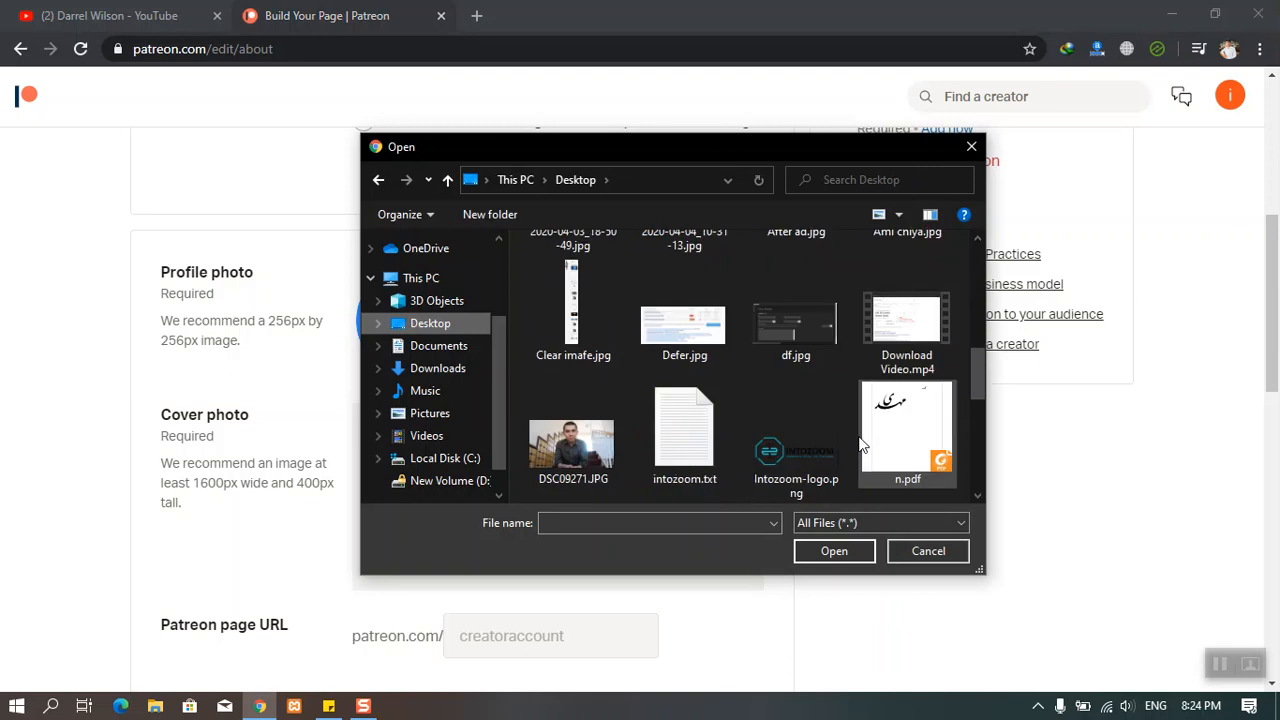
scroll(796, 472, "down", 1)
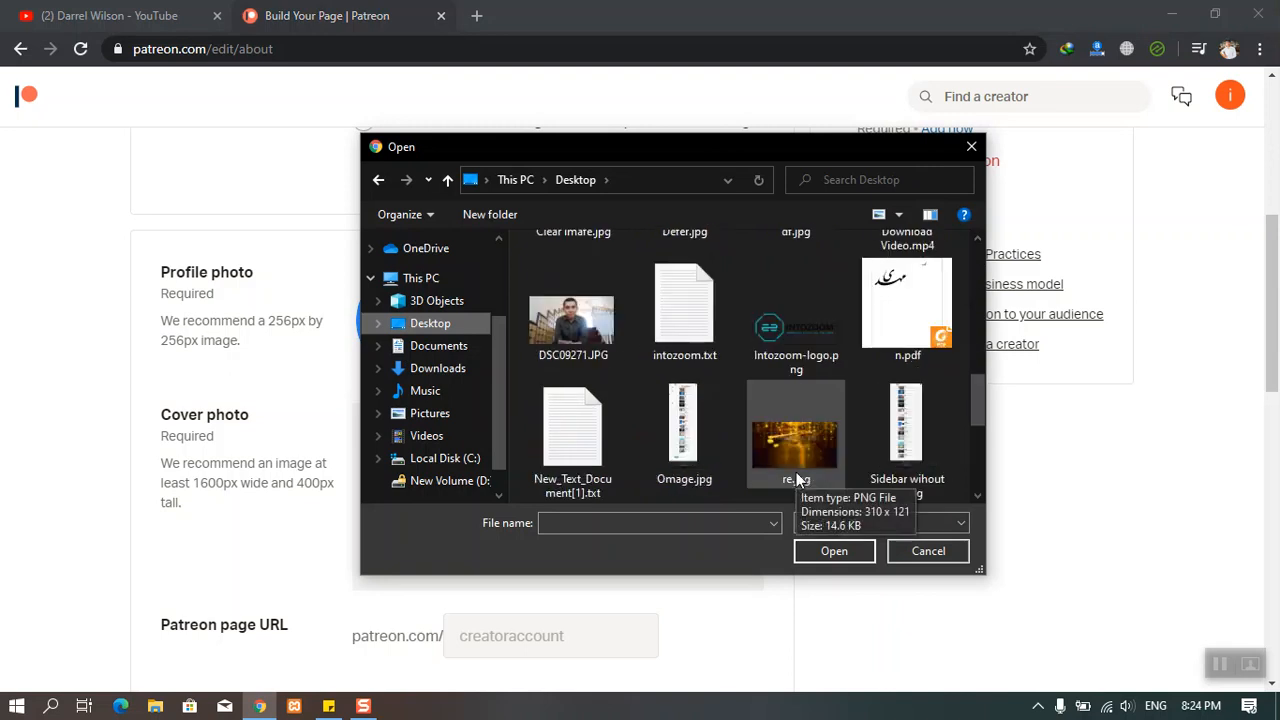
left_click(796, 472)
left_click(786, 350)
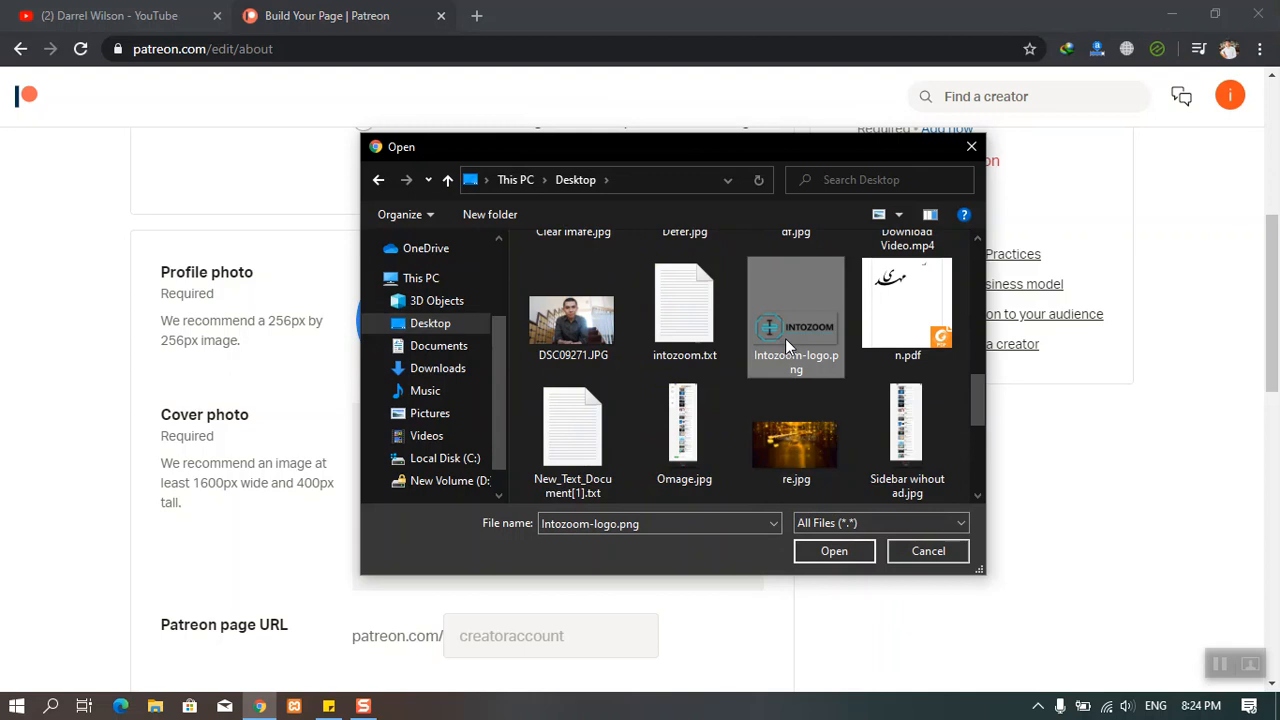
double_click(785, 337)
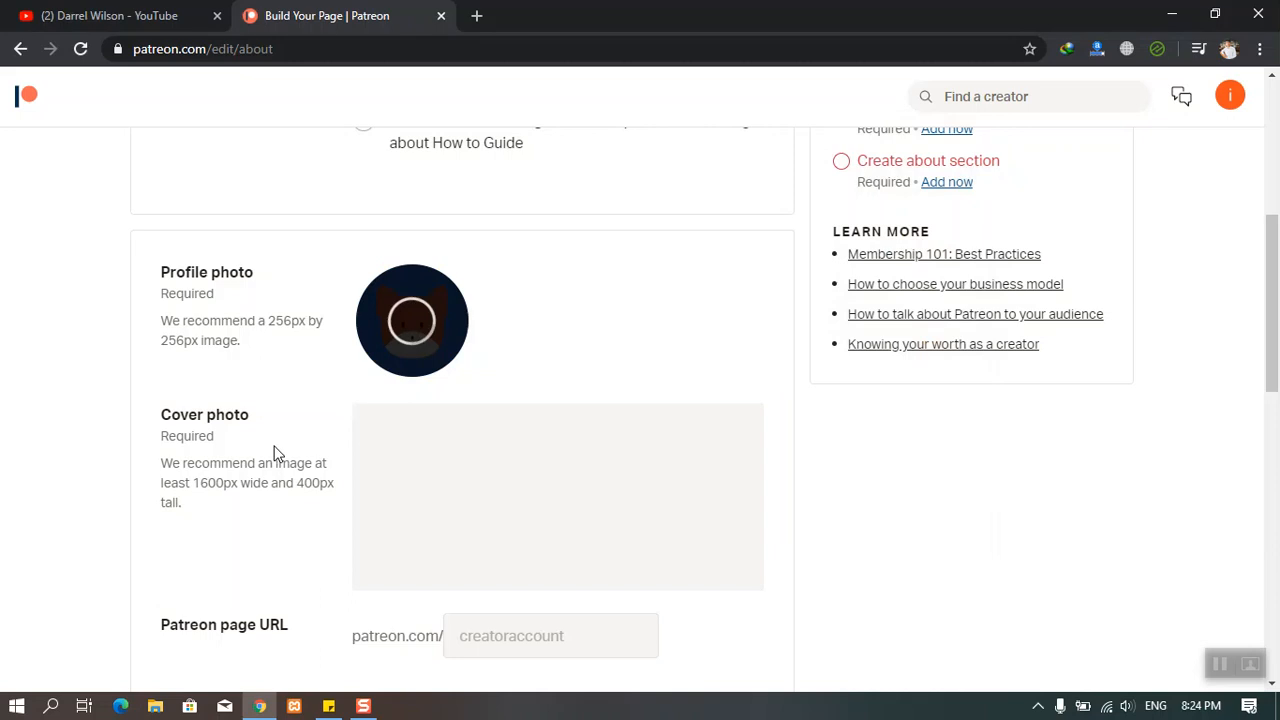
Check the recommended profile photo size, then unlock New Volume (D:) in File Explorer with its BitLocker password.
double_click(283, 318)
double_click(178, 341)
key("super+e")
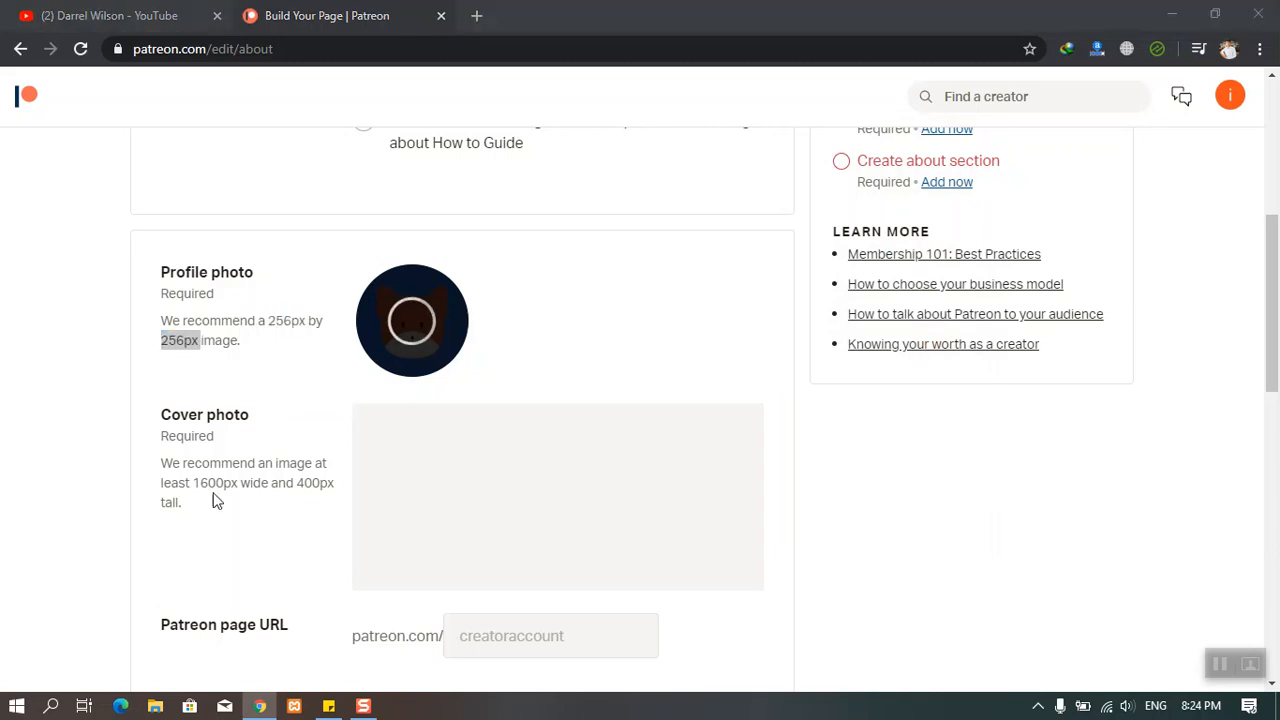
double_click(676, 467)
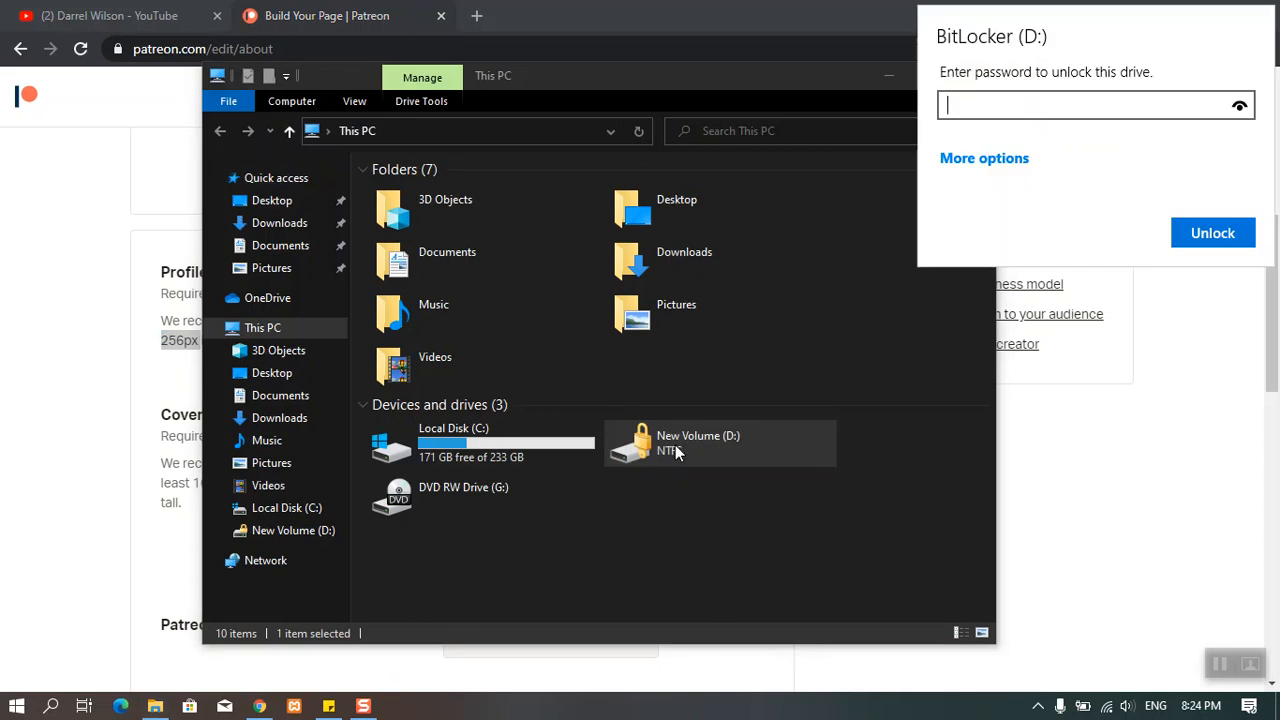
type("••••")
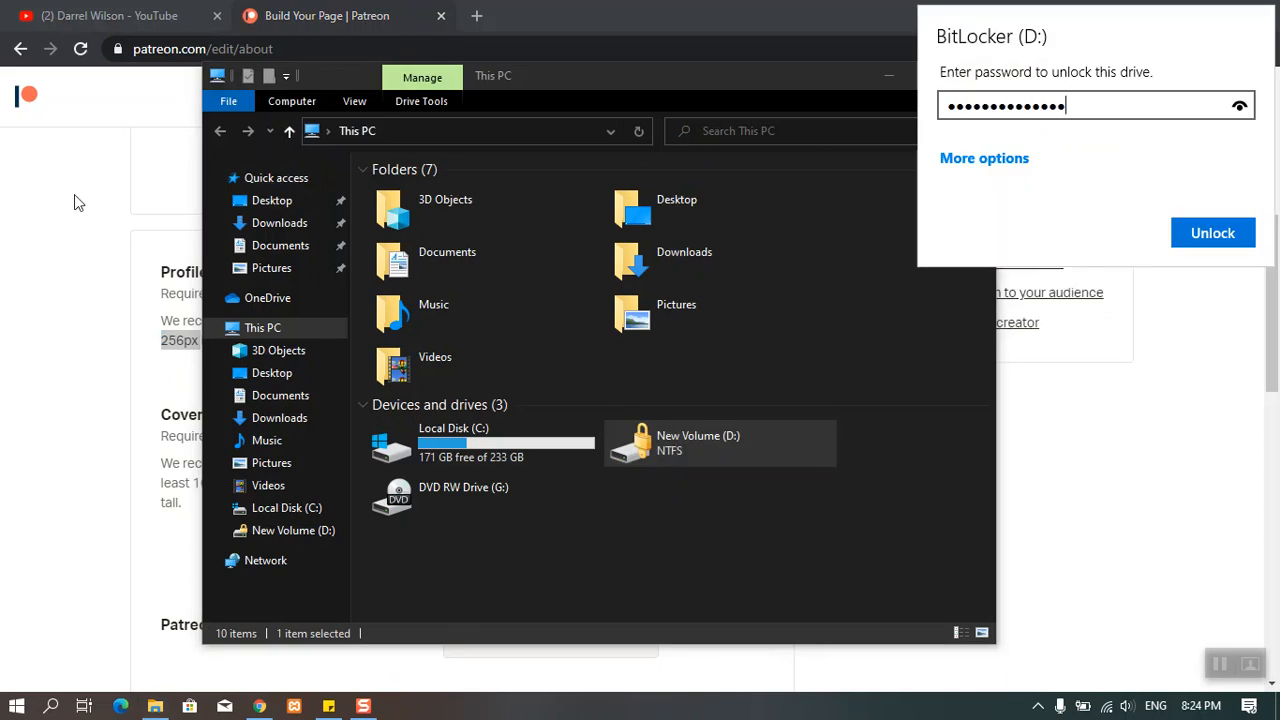
key("Return")
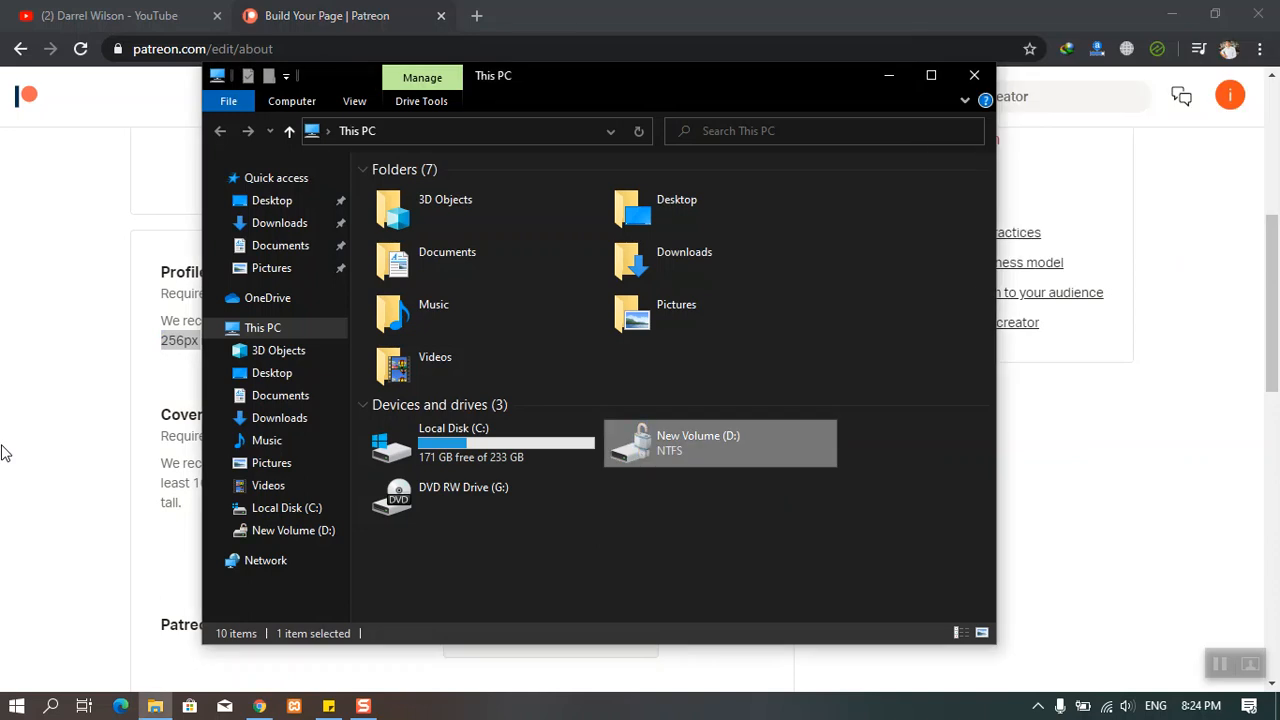
Open Intozoom.psd from the Medias folder on drive D: in Adobe Photoshop CS6 and switch to it.
double_click(702, 452)
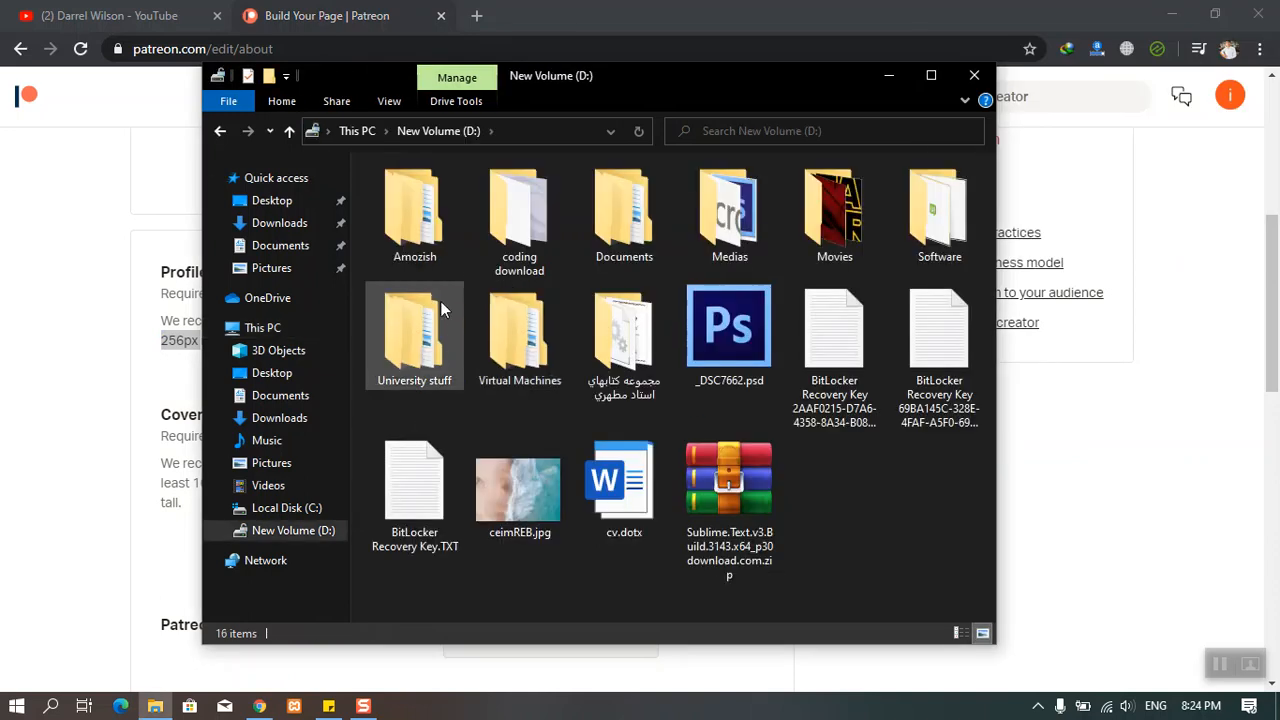
double_click(729, 215)
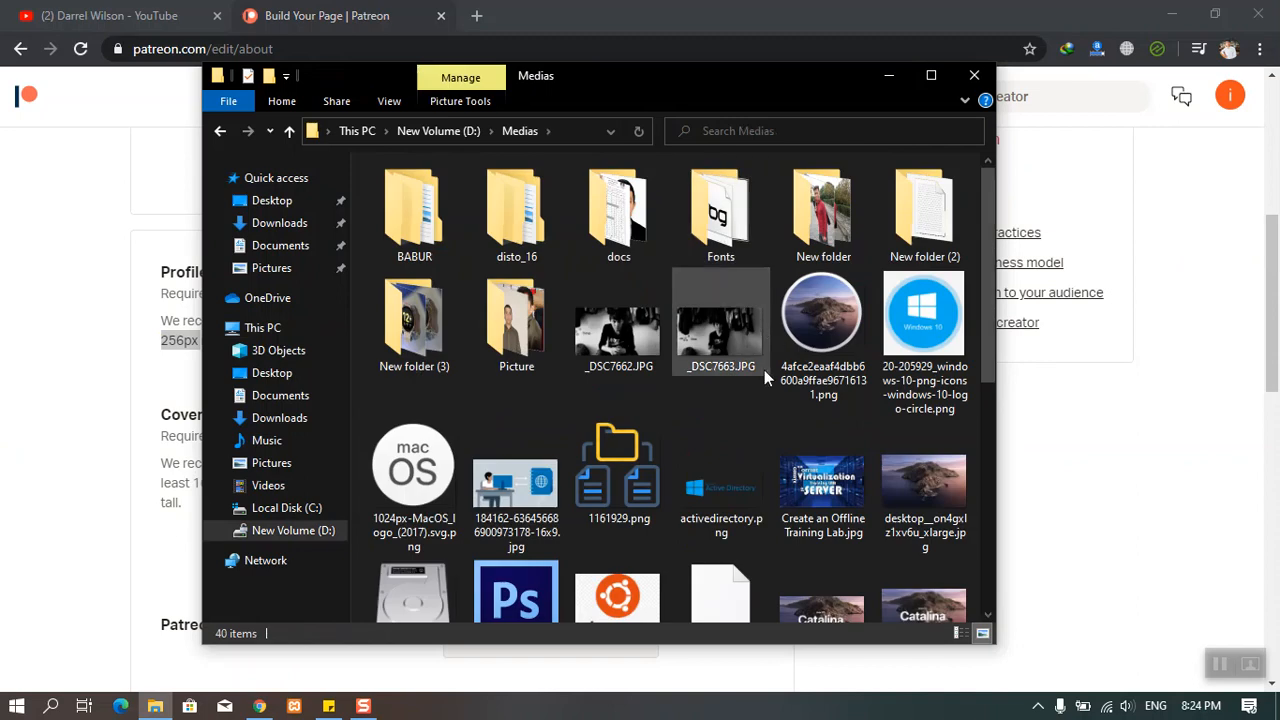
scroll(764, 340, "down", 5)
scroll(741, 486, "up", 3)
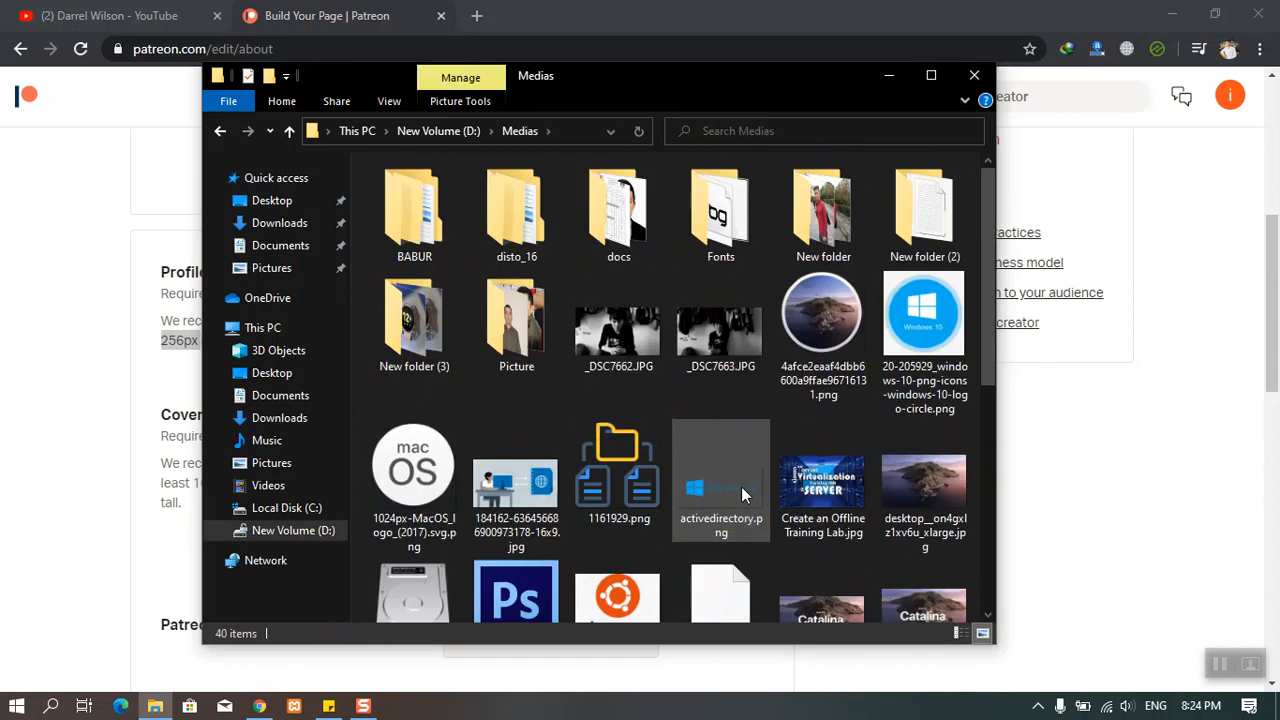
scroll(741, 486, "down", 1)
double_click(497, 403)
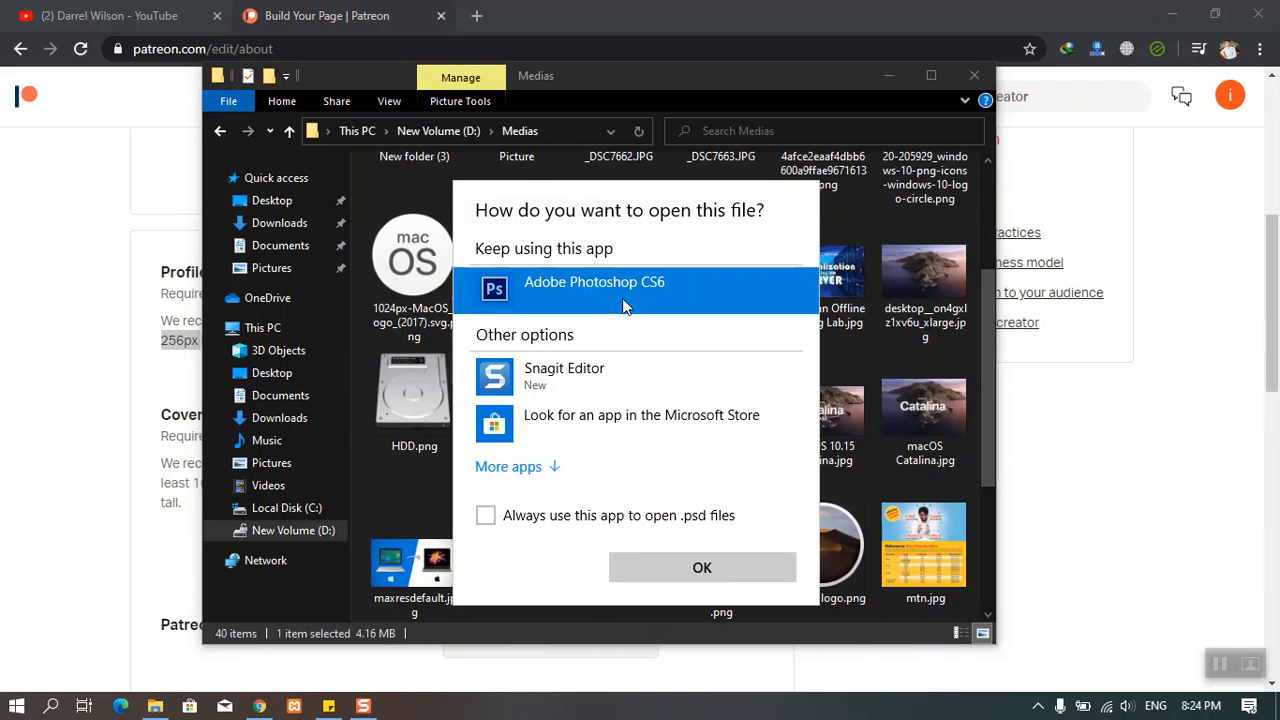
double_click(624, 292)
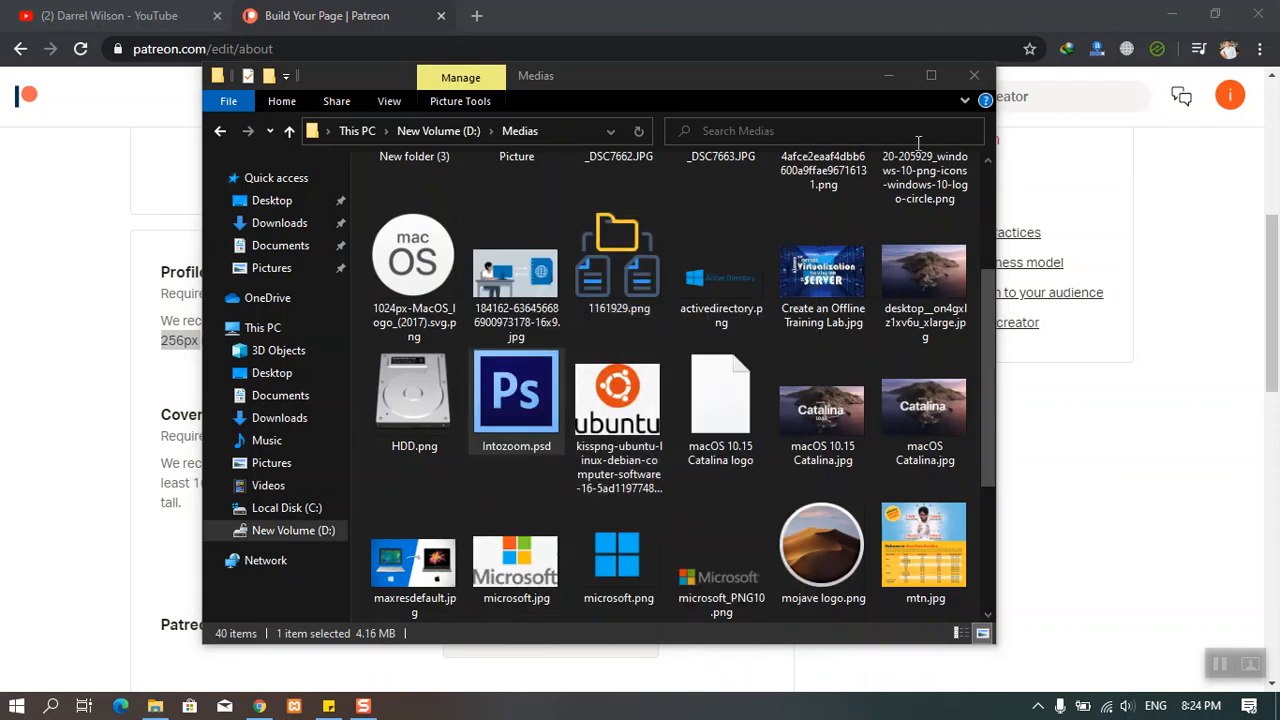
left_click(889, 76)
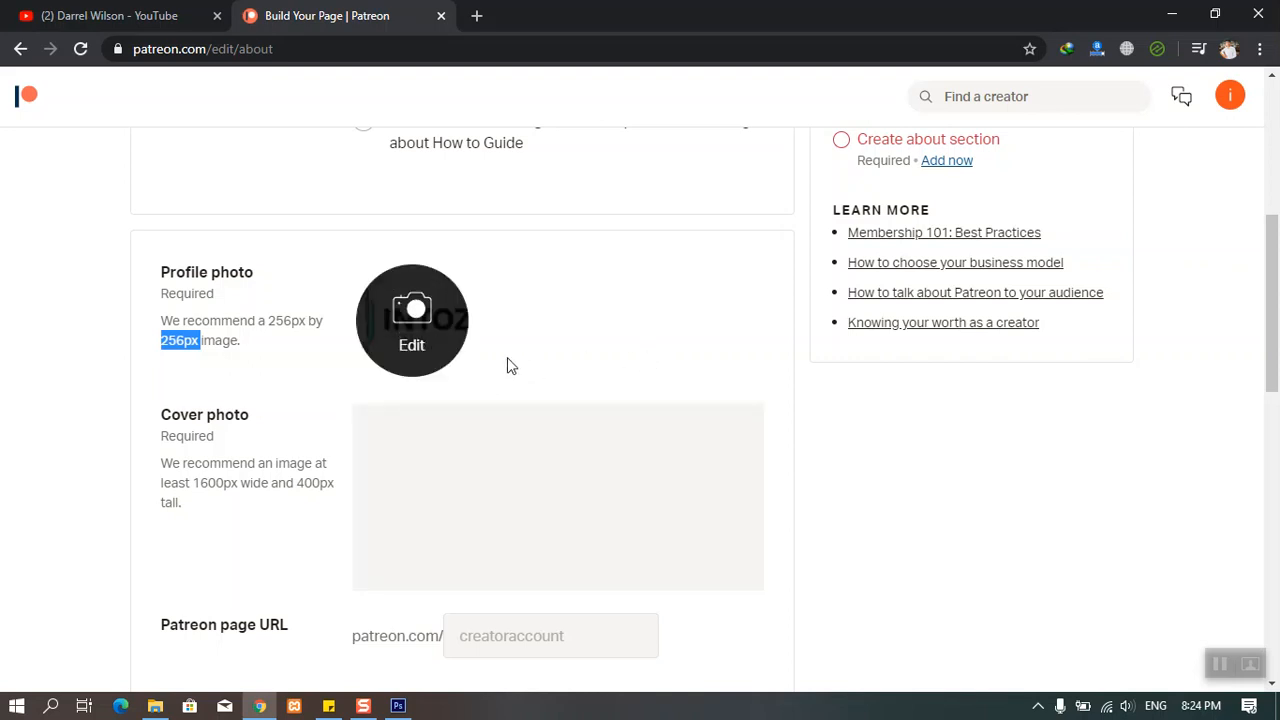
key("alt+Tab")
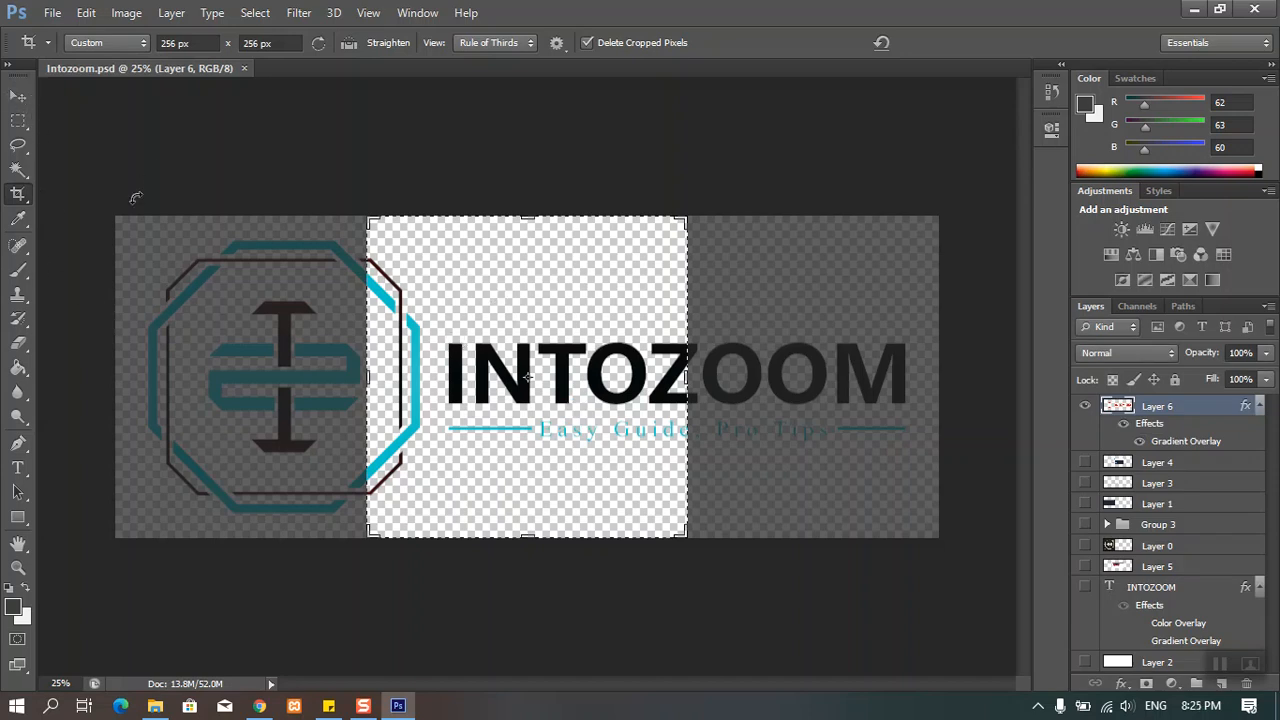
left_click(18, 96)
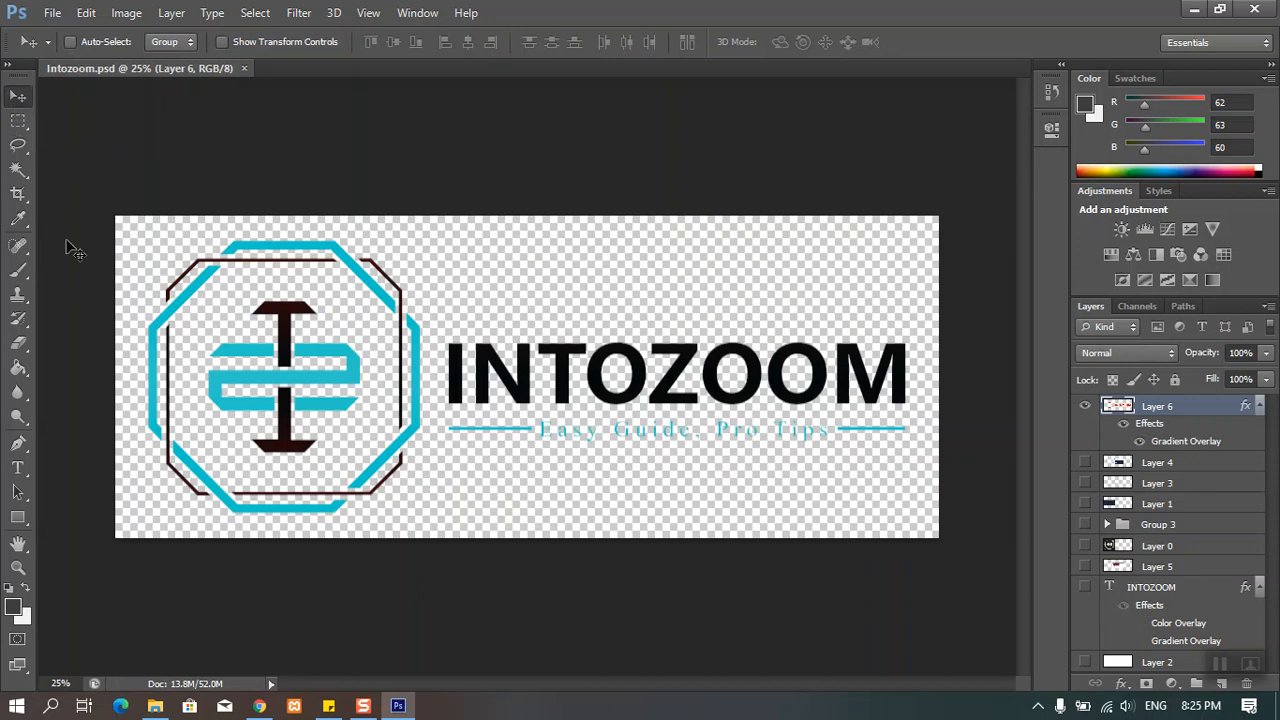
left_click(20, 195)
left_click_drag(466, 376, 367, 366)
left_click(375, 374)
key("Escape")
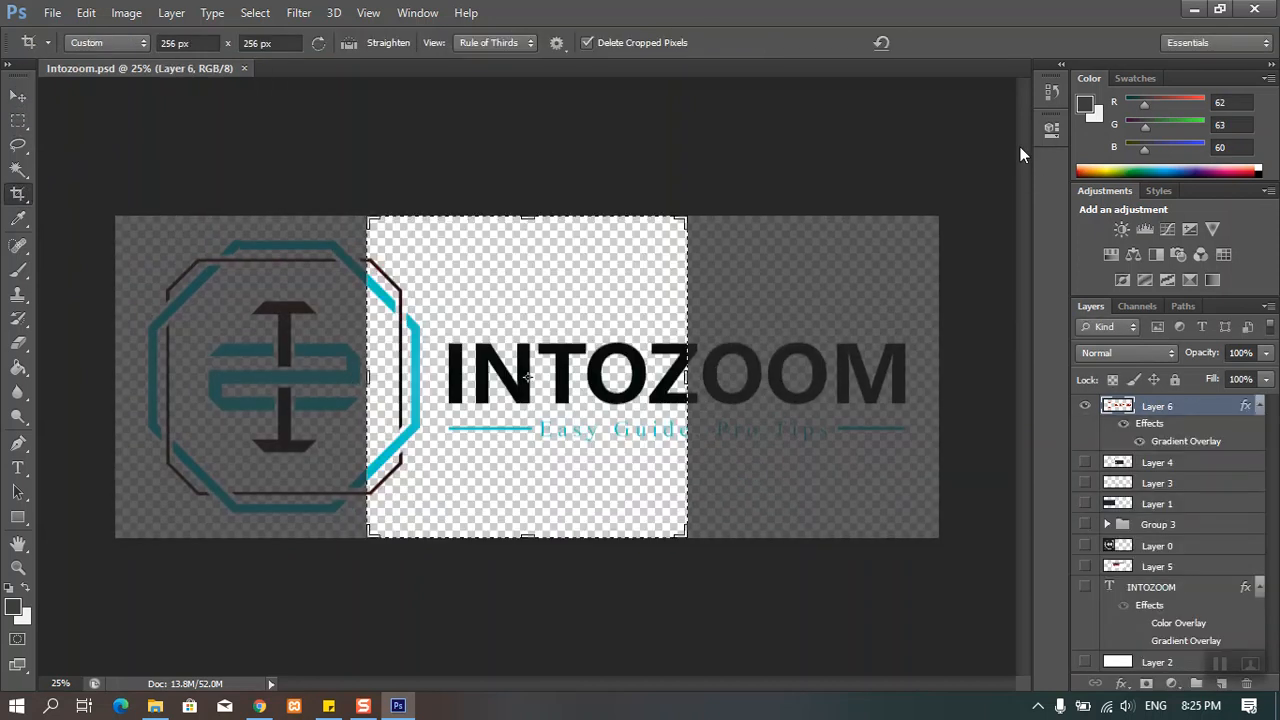
Crop the logo image to a 256 by 256 px square framing only the octagonal emblem.
left_click(616, 448)
left_click_drag(608, 443, 821, 442)
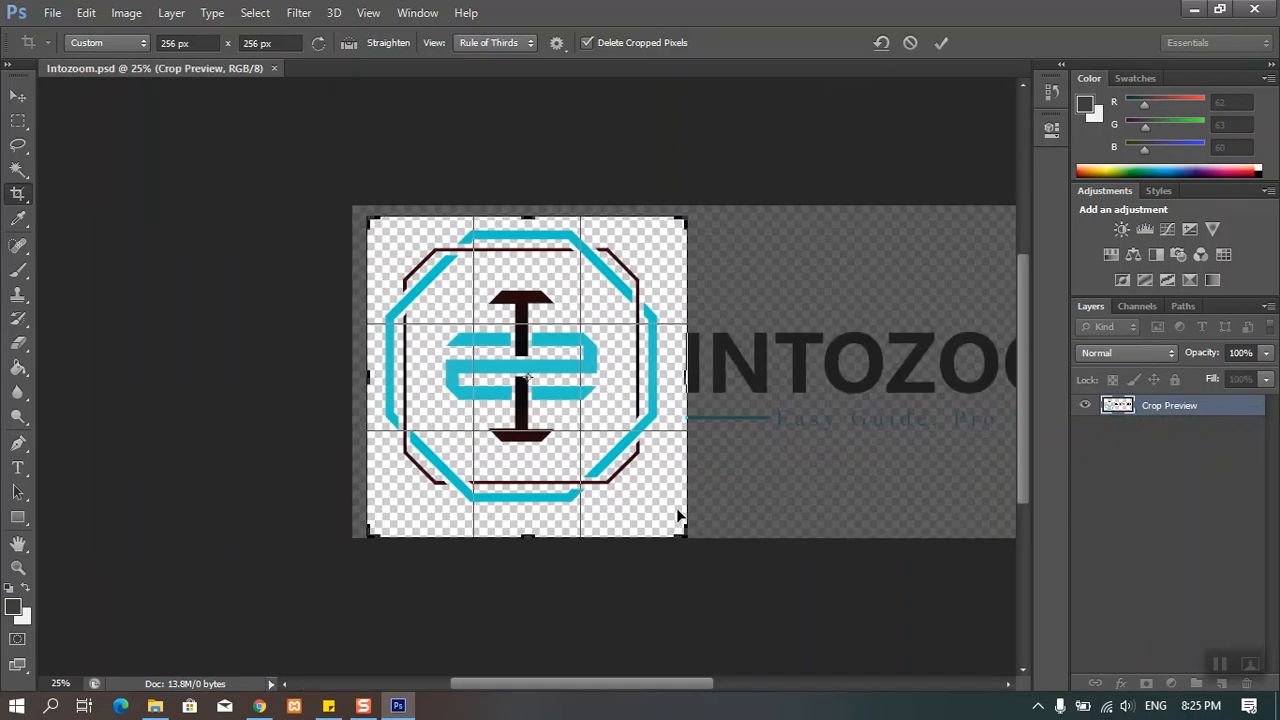
left_click_drag(684, 535, 675, 517)
left_click_drag(558, 405, 550, 398)
key("Return")
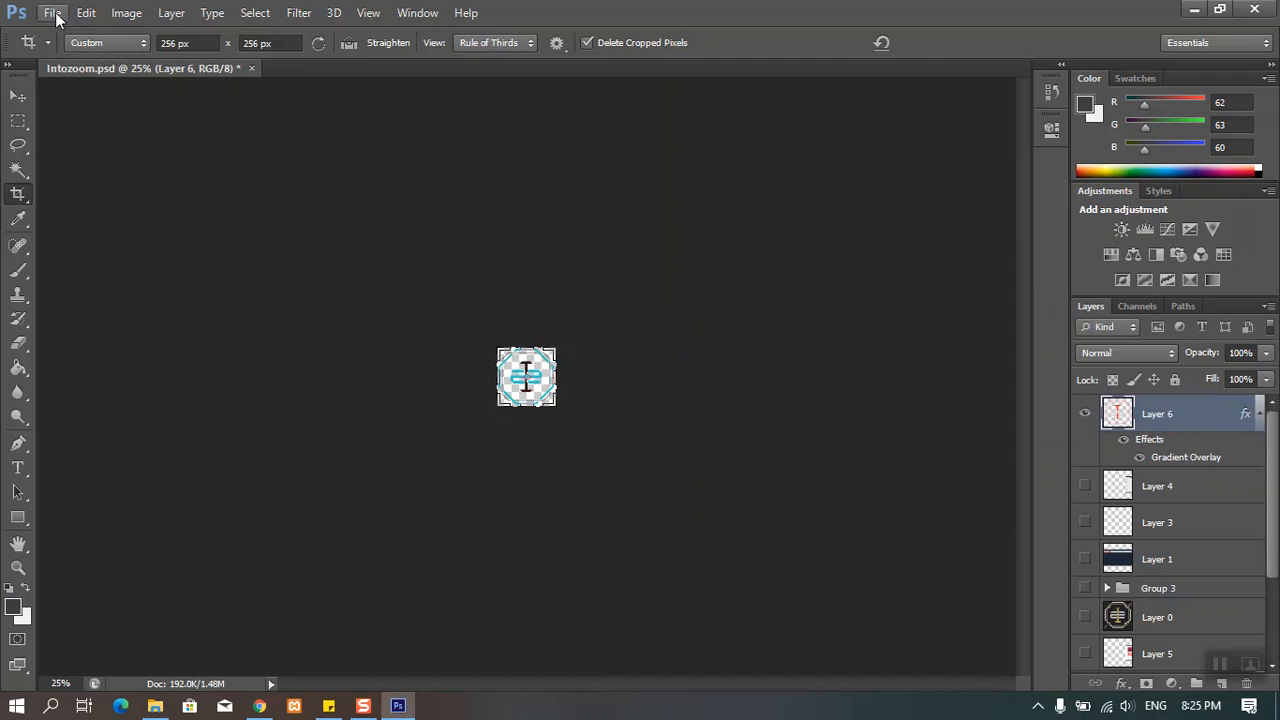
Save the cropped emblem to the Desktop as Intozoom.png in PNG format, accepting the PNG options.
key("ctrl+1")
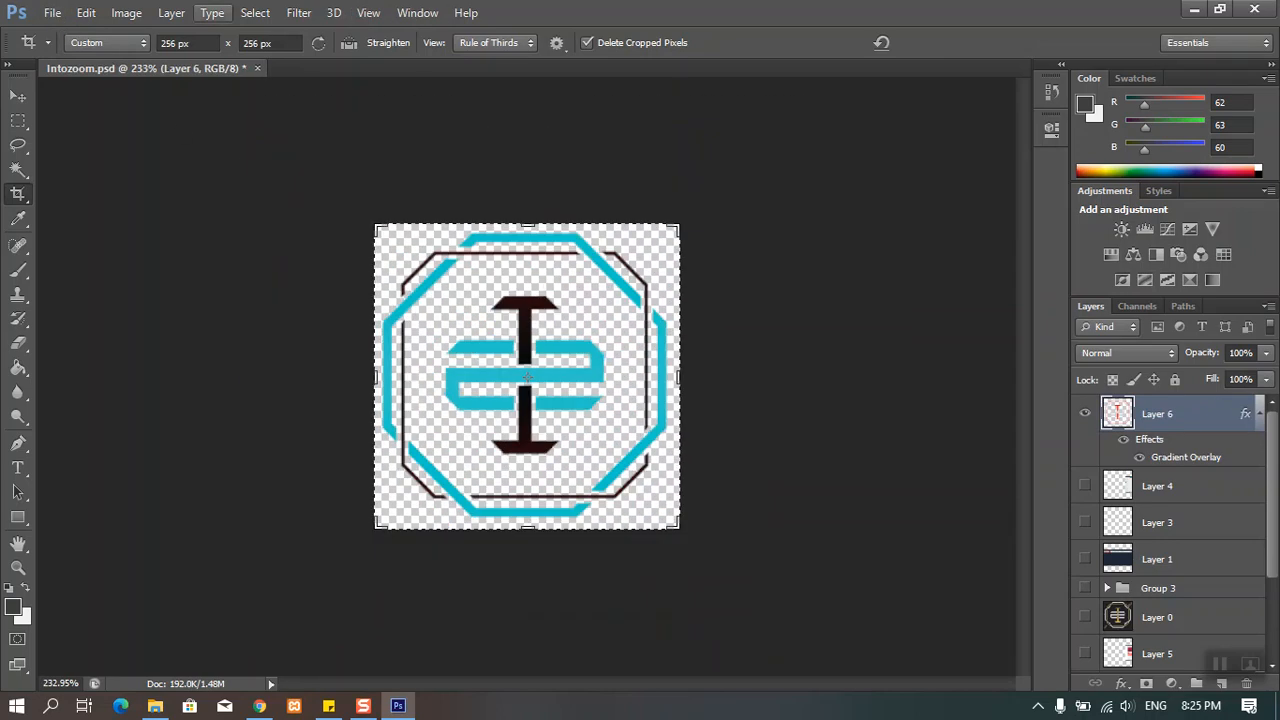
left_click(52, 13)
left_click(104, 238)
left_click(426, 175)
left_click(610, 399)
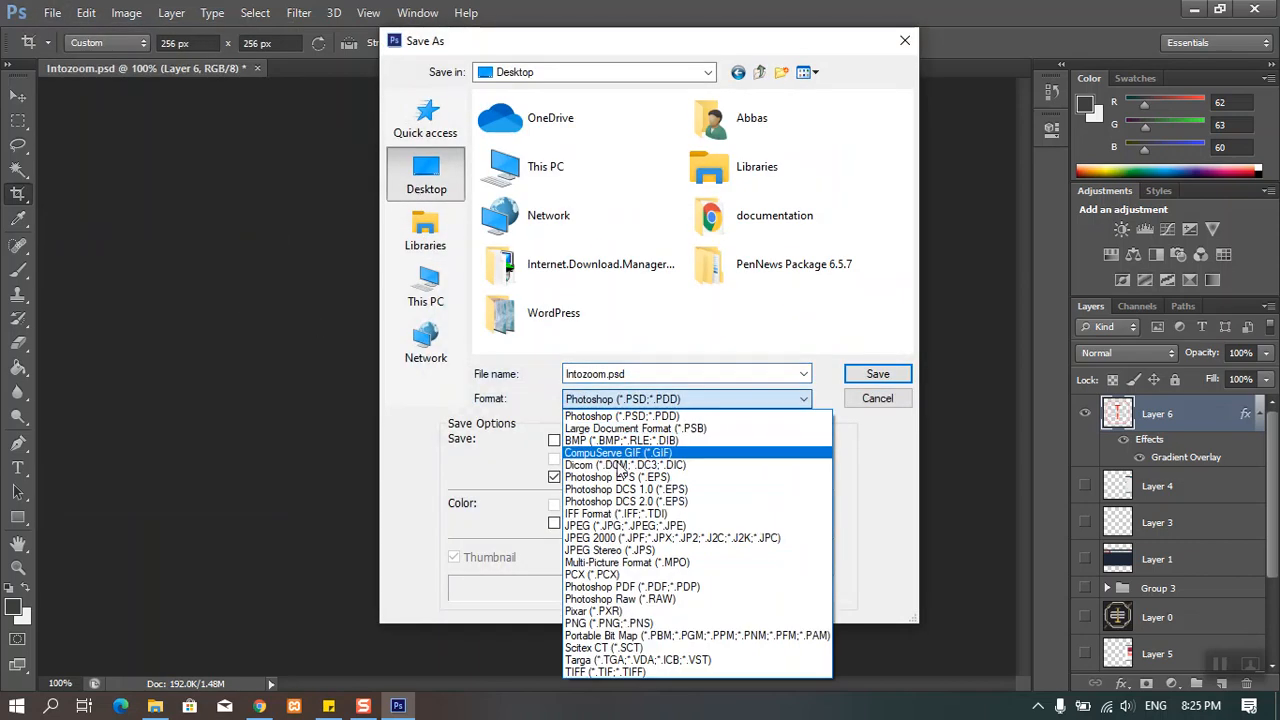
left_click(620, 625)
left_click(872, 375)
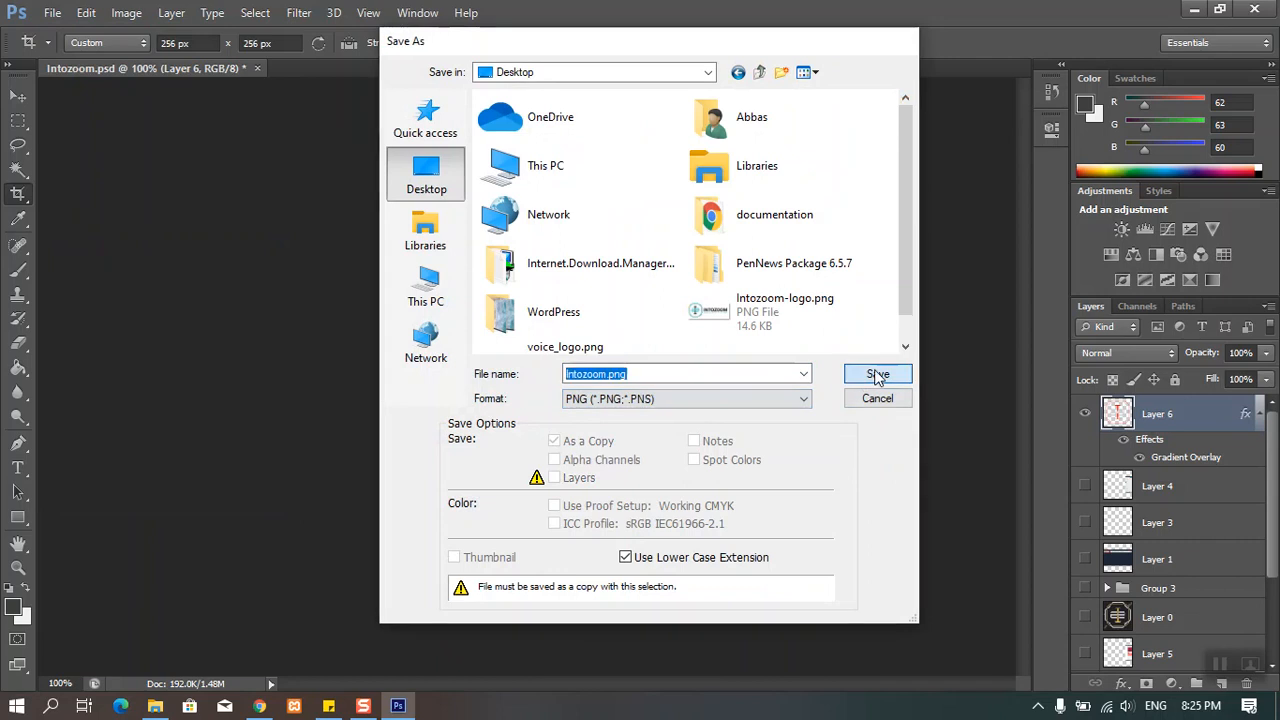
left_click(675, 220)
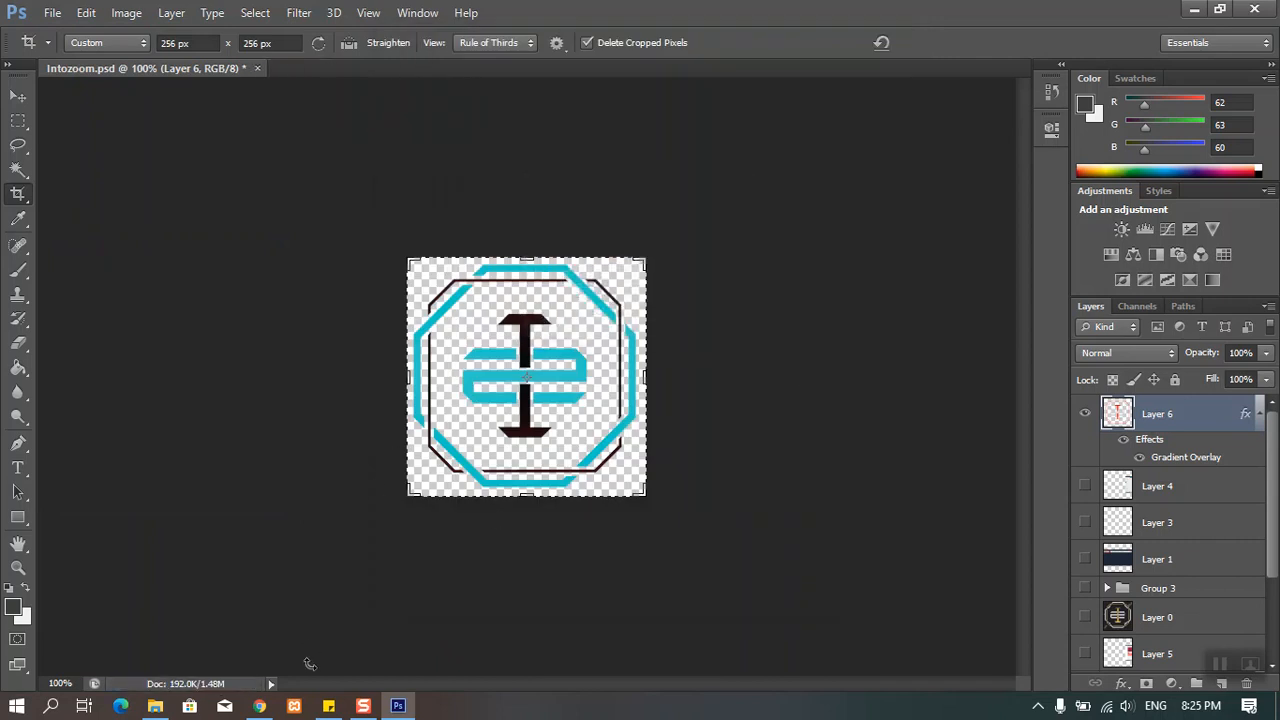
Return to the Patreon page in Chrome and upload Intozoom-logo.png from the Desktop as the profile photo.
left_click(259, 705)
left_click(410, 328)
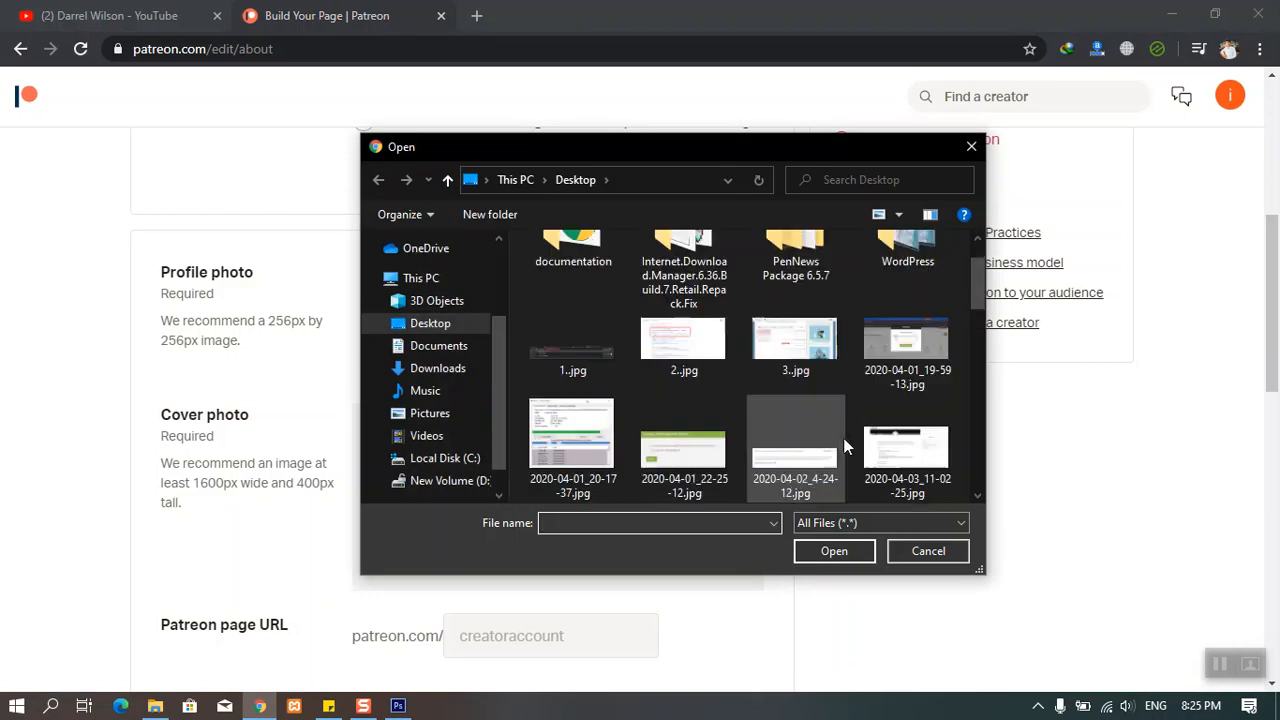
left_click(723, 523)
type("into")
key("Down")
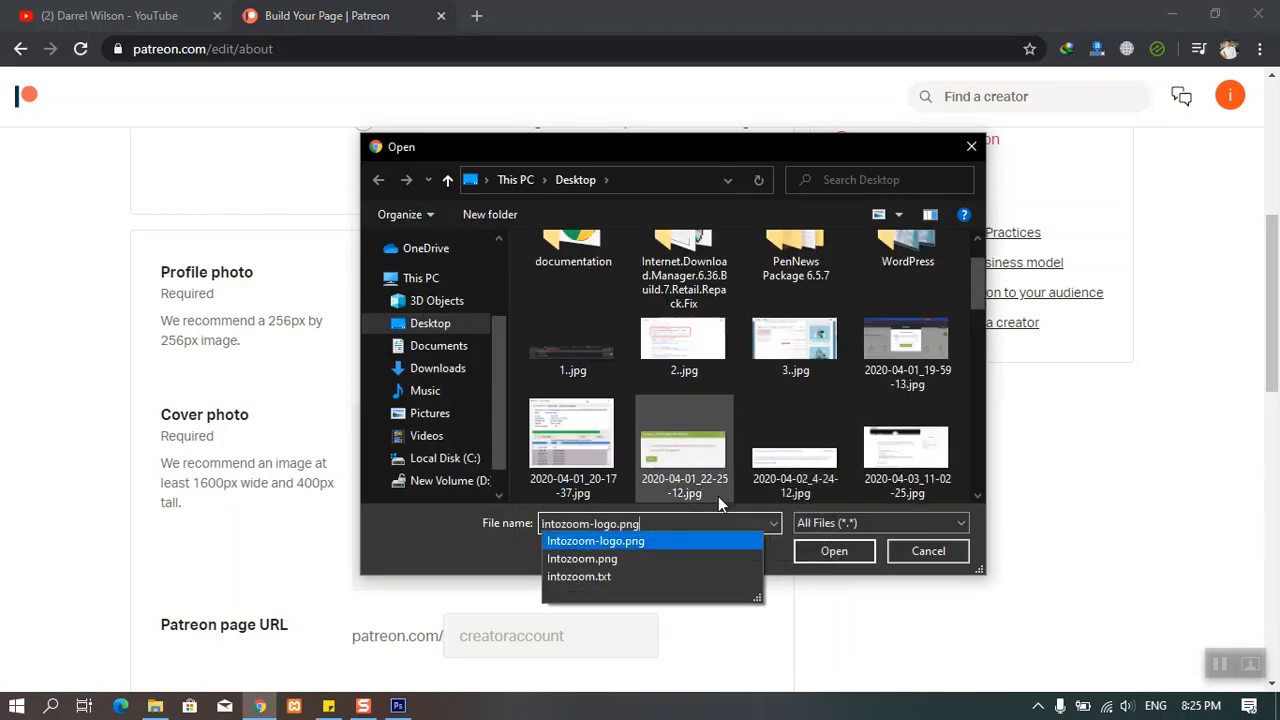
key("Return")
key("Return")
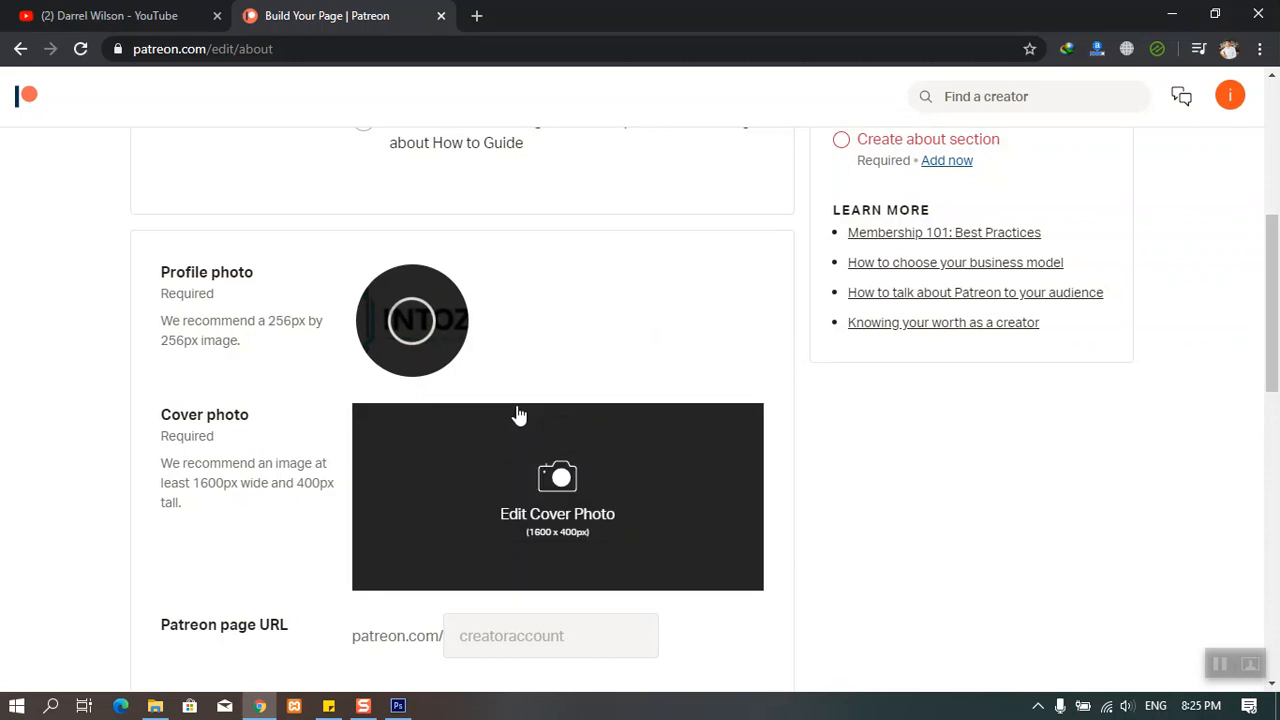
Upload re.jpg from the Desktop as the Patreon page's cover photo.
left_click(555, 482)
scroll(614, 489, "down", 2)
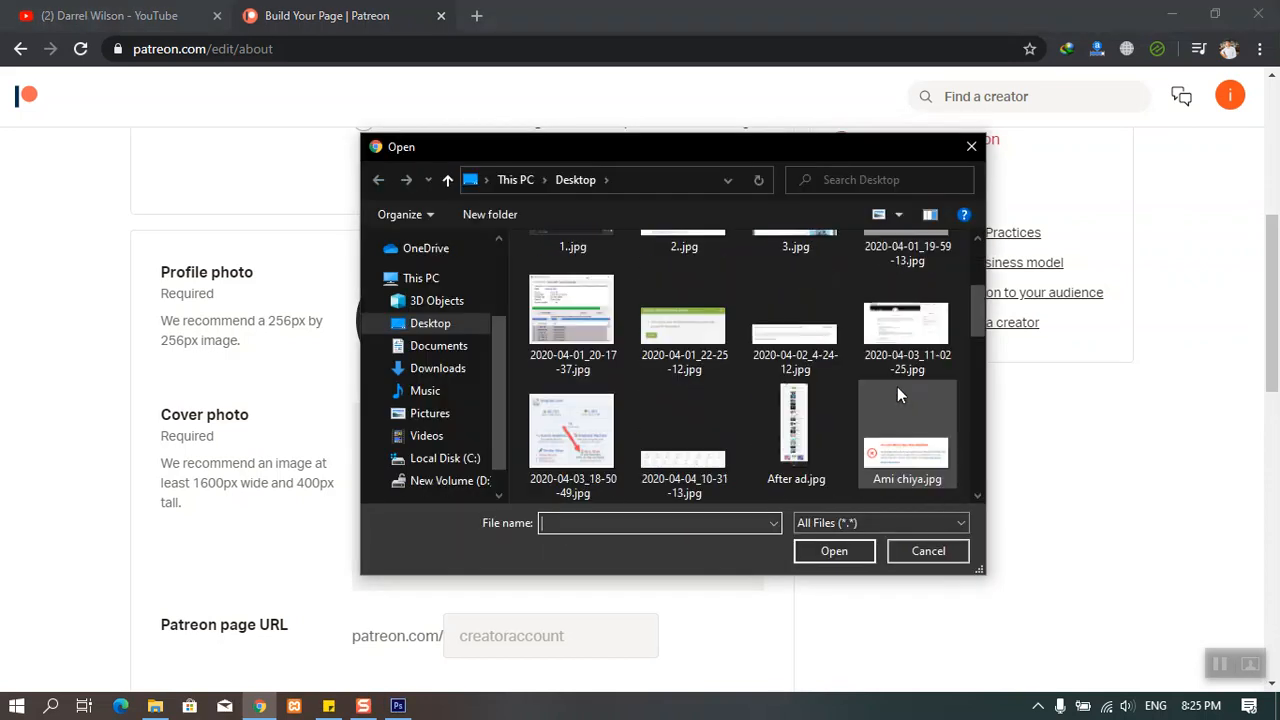
scroll(897, 425, "down", 3)
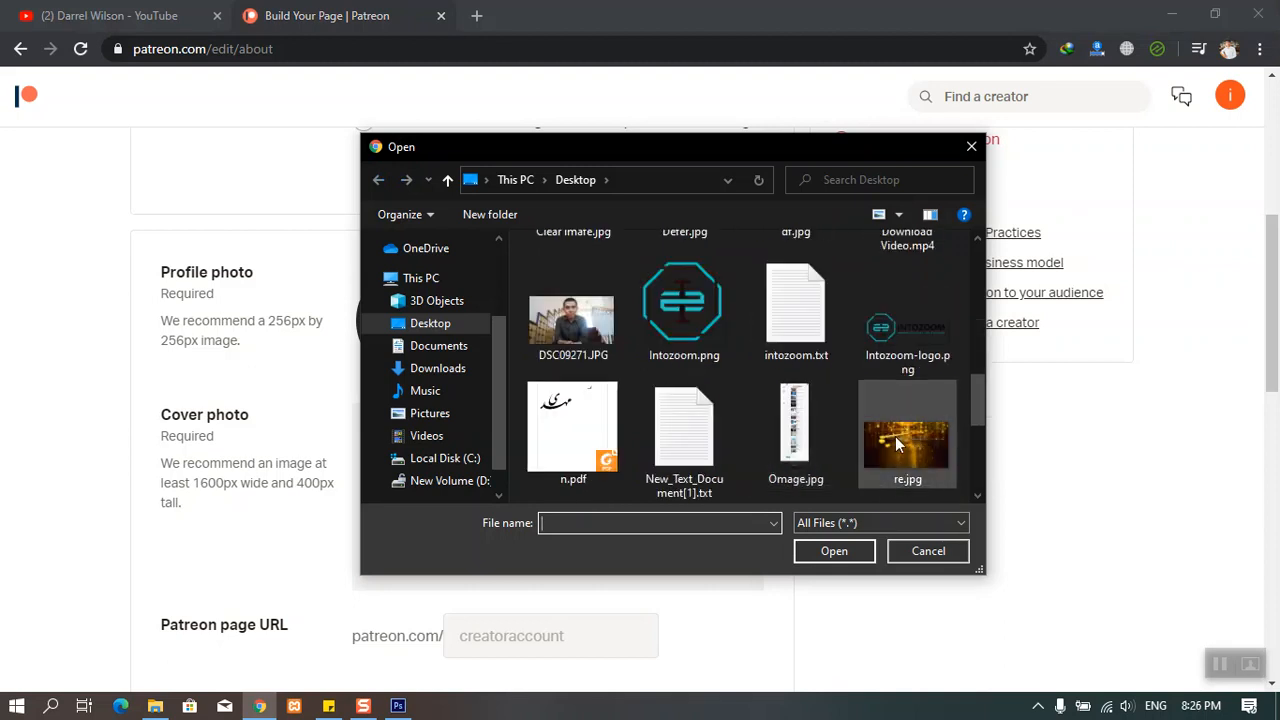
left_click(898, 432)
left_click(834, 551)
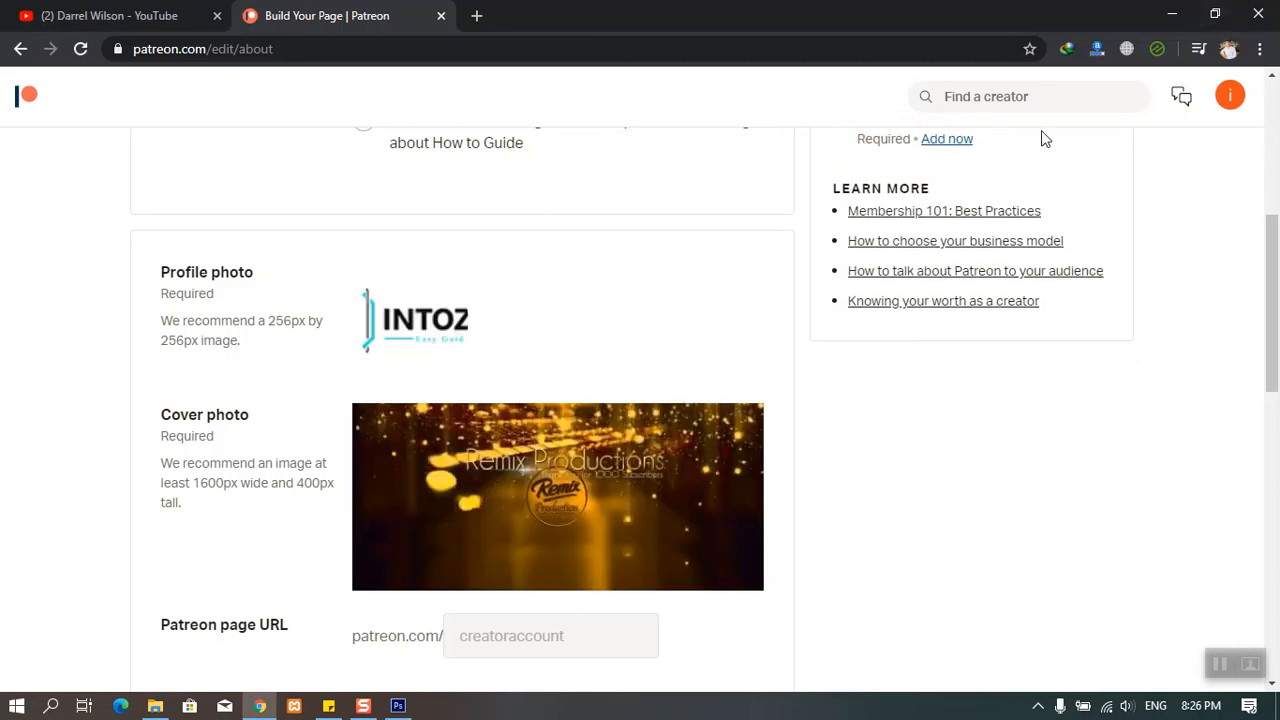
Minimize the open windows, show the desktop icons and locate the Intozoom.png emblem file.
left_click(1171, 13)
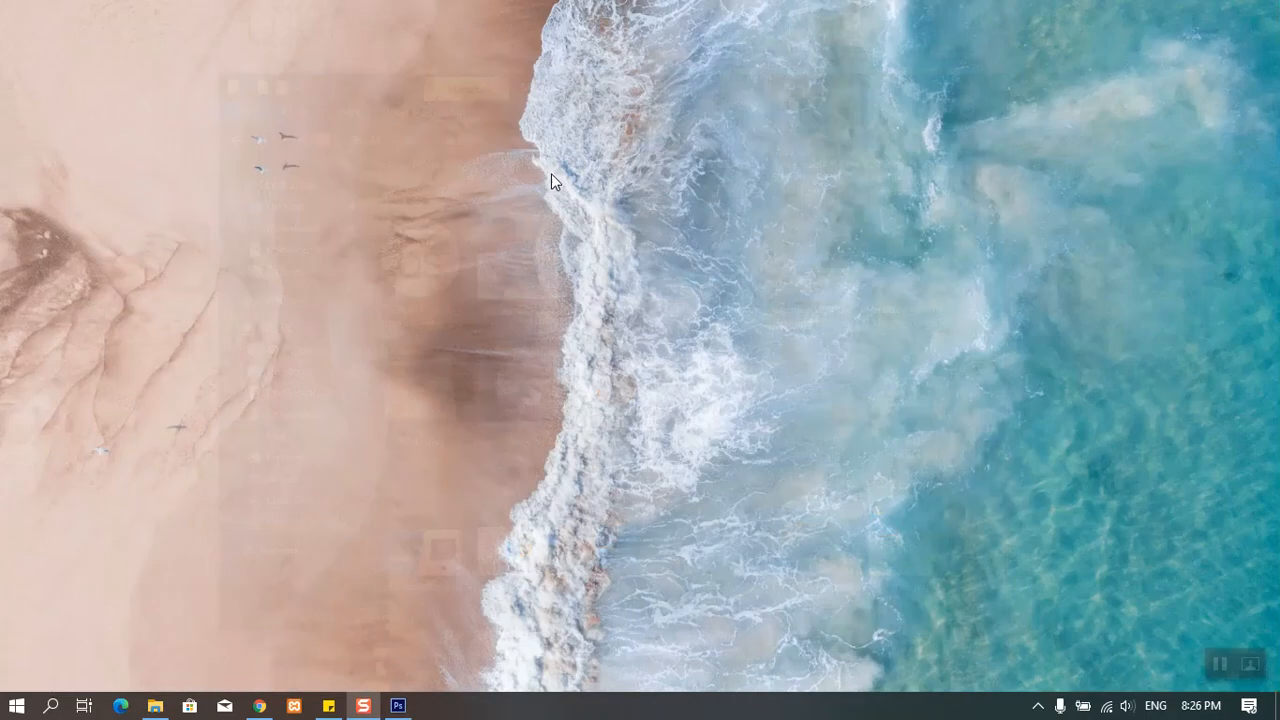
left_click(980, 20)
right_click(551, 173)
mouse_move(691, 213)
left_click(826, 332)
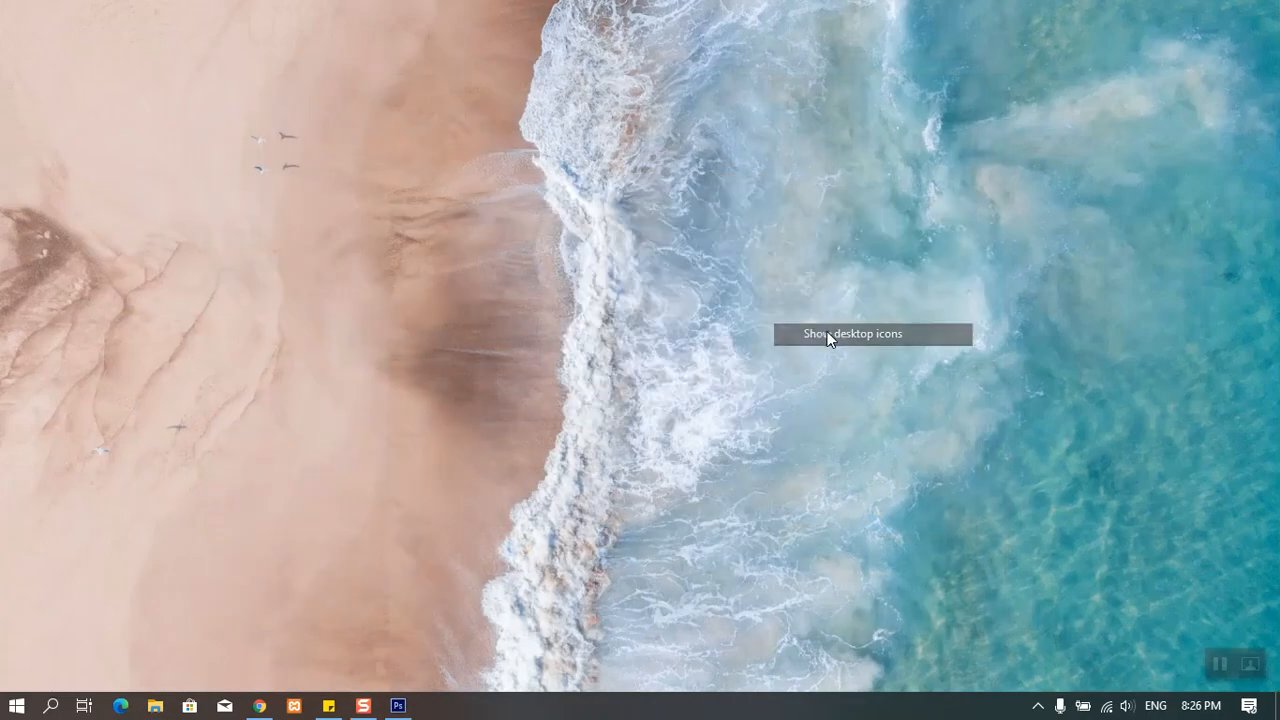
left_click(246, 484)
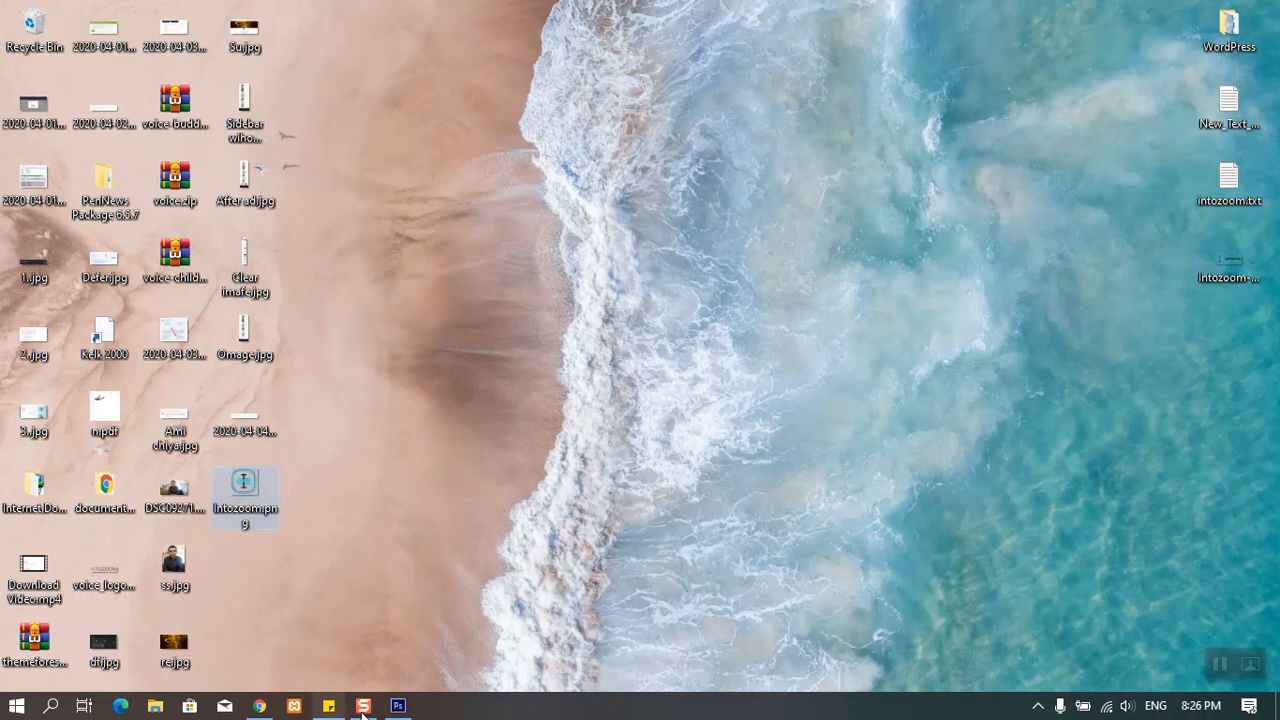
Switch back to Chrome and upload Intozoom.png from the Desktop as the replacement profile photo.
left_click(259, 706)
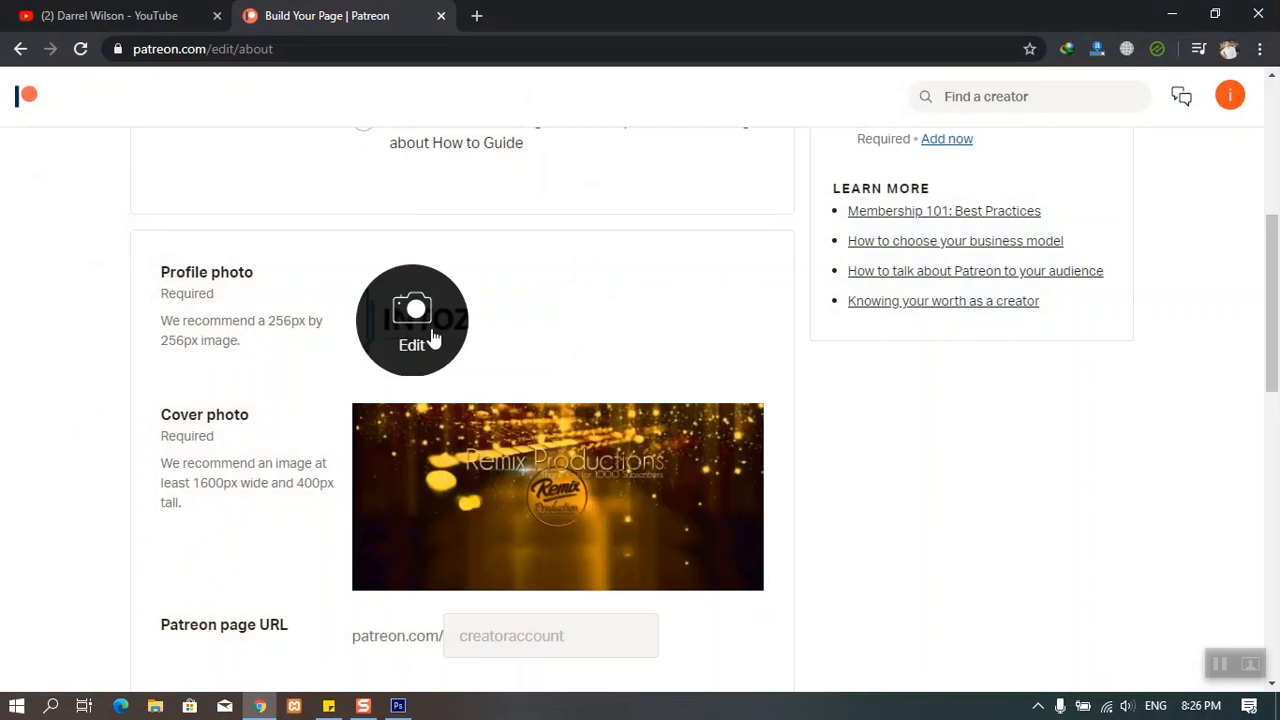
left_click(413, 318)
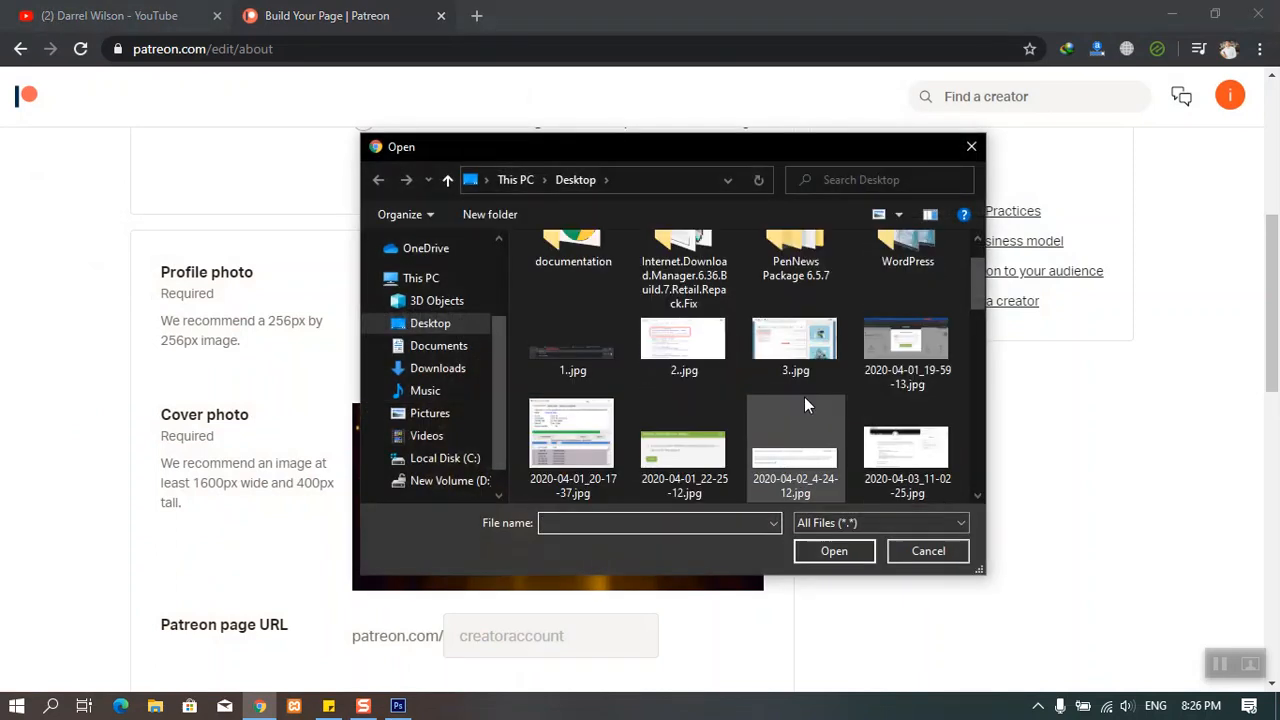
scroll(806, 410, "down", 5)
left_click(693, 435)
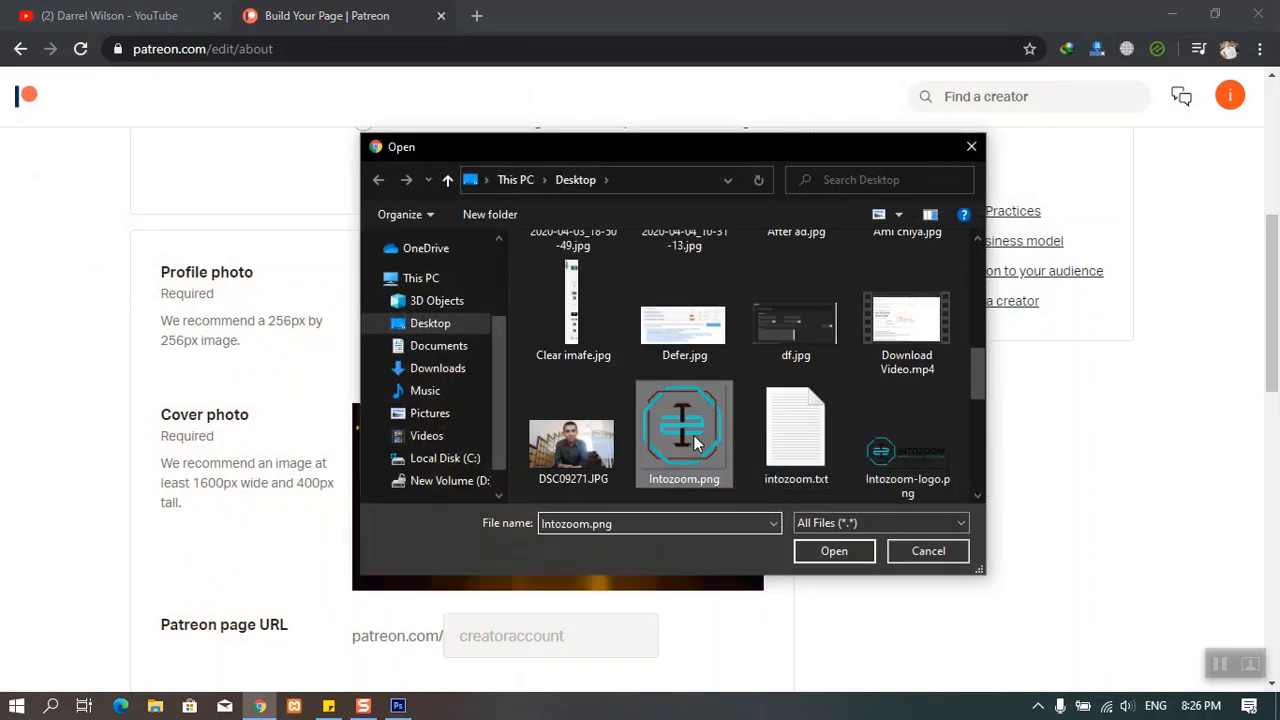
left_click(851, 558)
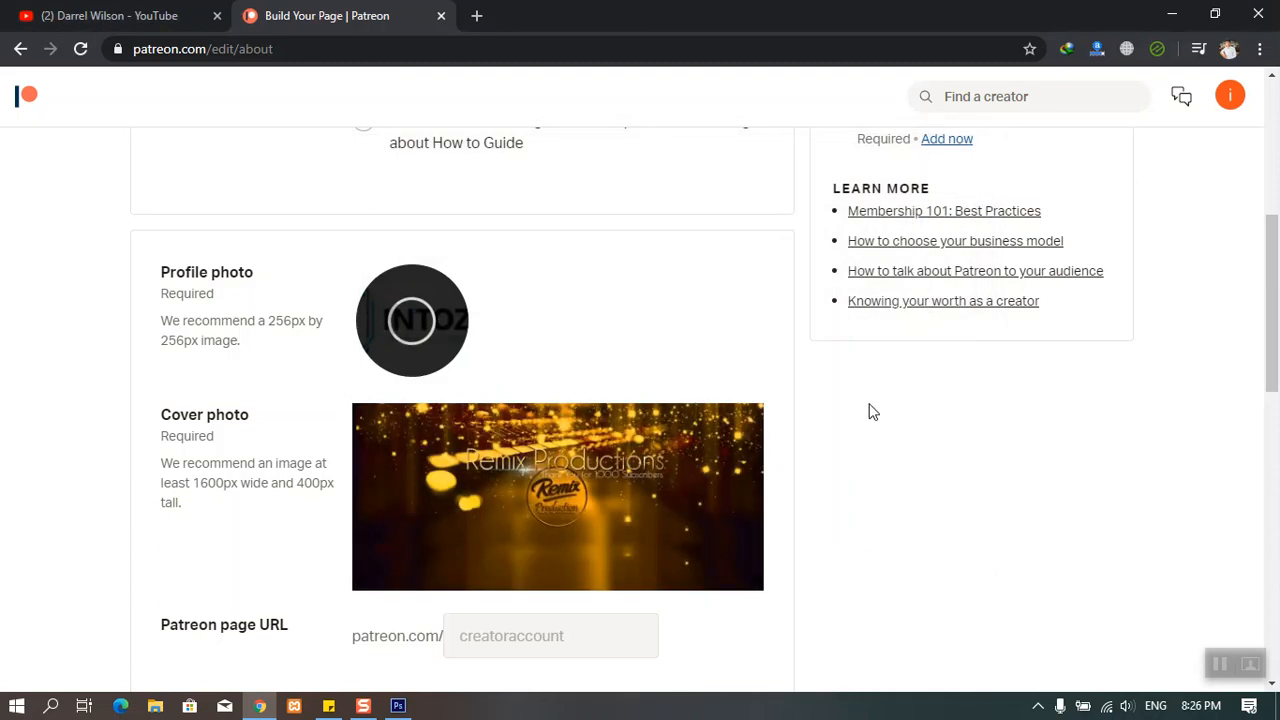
Set the Patreon page URL ending to intozoom.
scroll(790, 365, "down", 1)
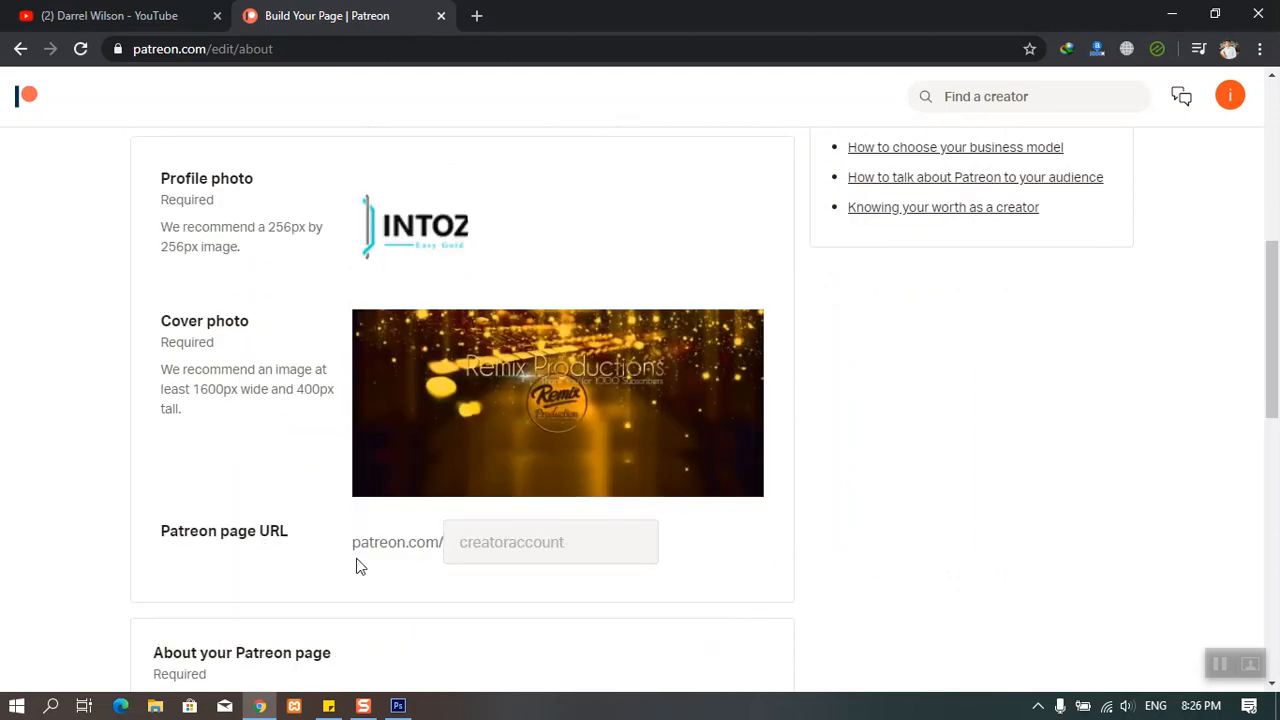
left_click(516, 545)
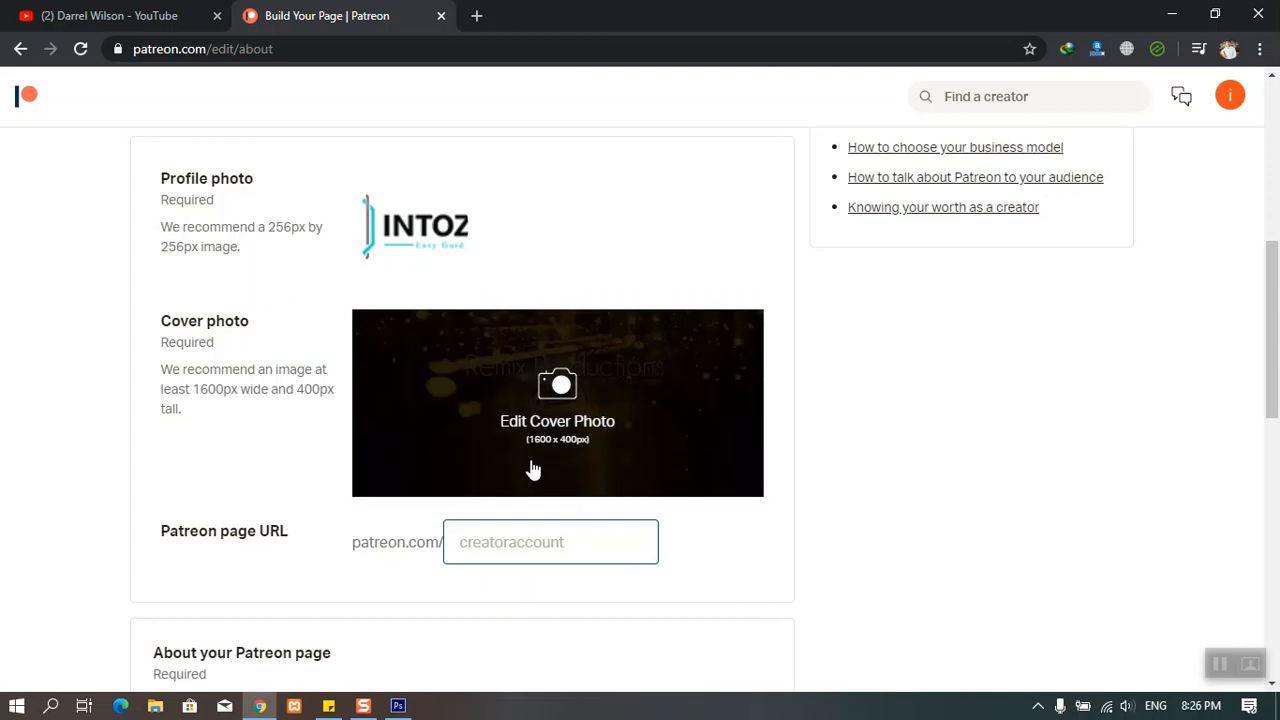
type("intzo")
type("to")
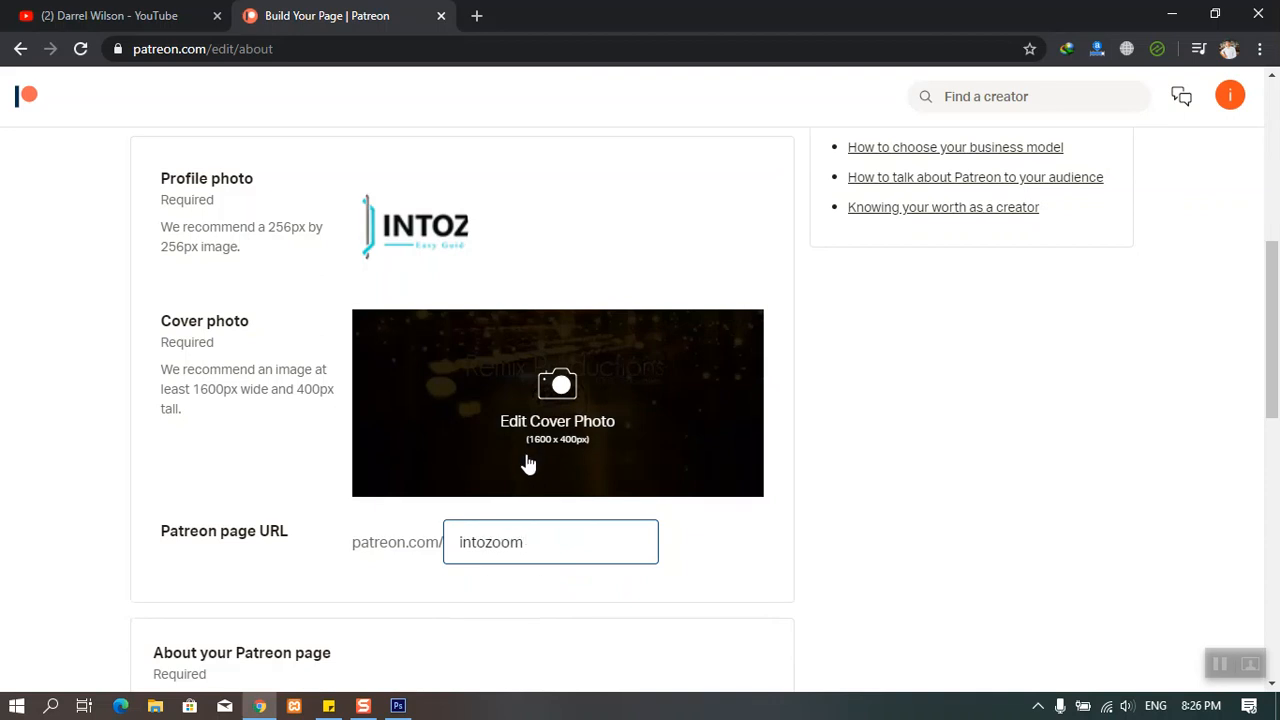
Write the about section: "I welcome all the users and followers of Intozoom.com here on the official page of the Patreon page of intozoom.".
scroll(530, 475, "down", 2)
scroll(403, 500, "down", 2)
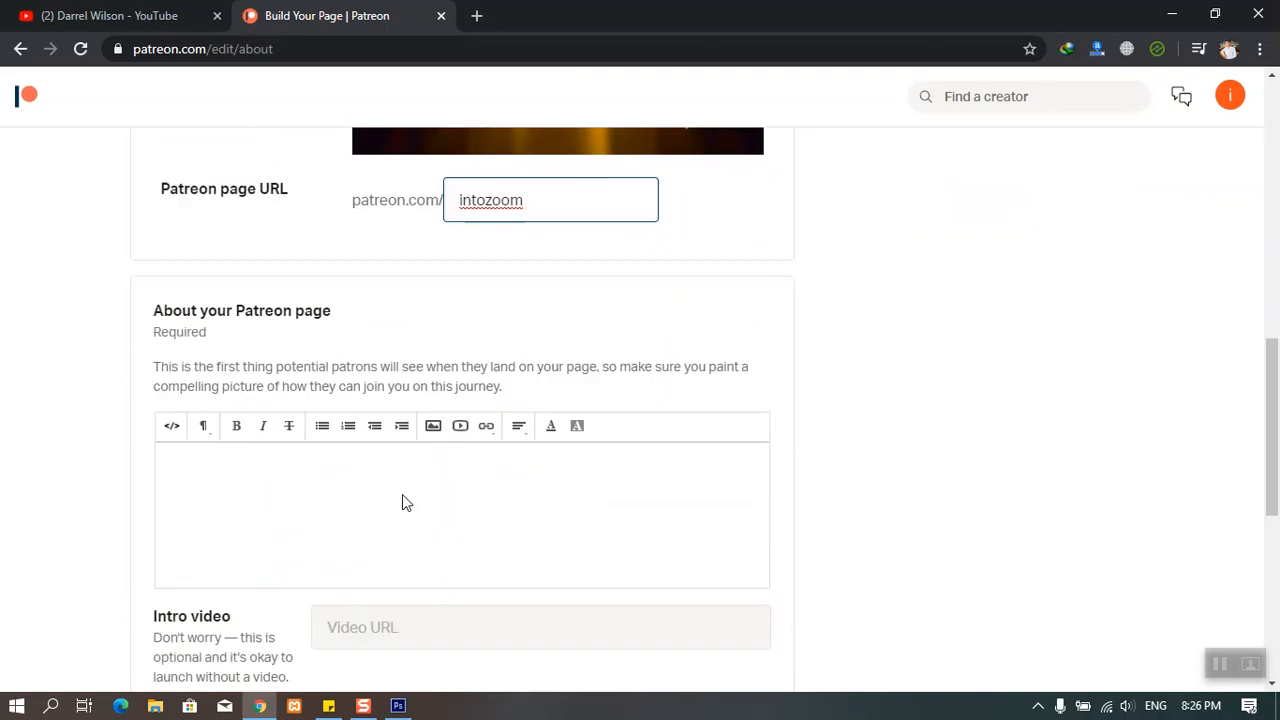
left_click(400, 471)
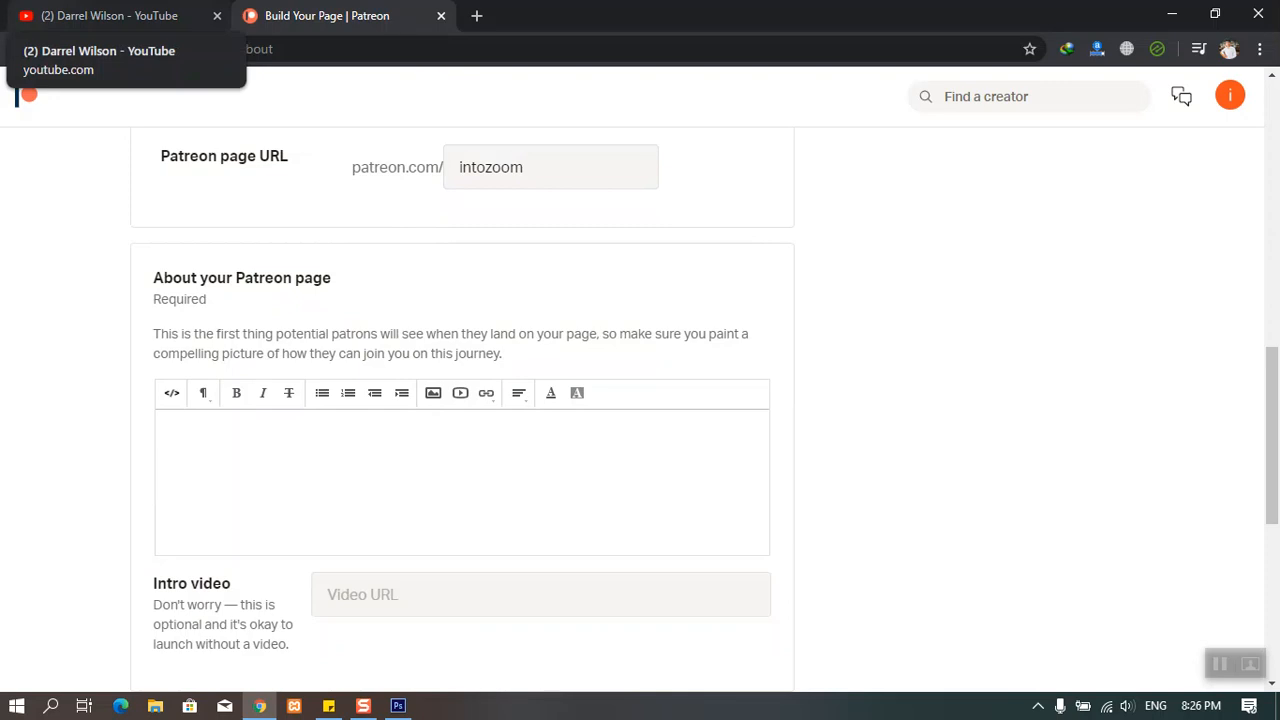
left_click(165, 430)
type("This sis the p")
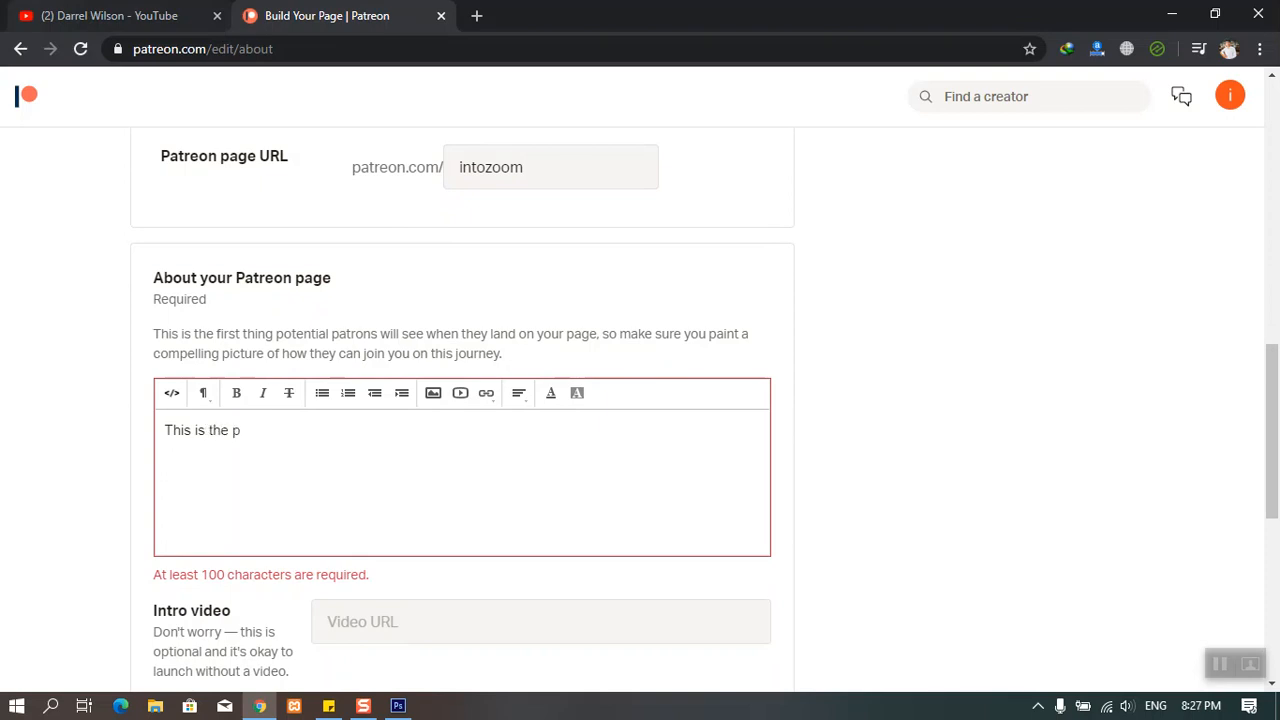
key("ctrl+a")
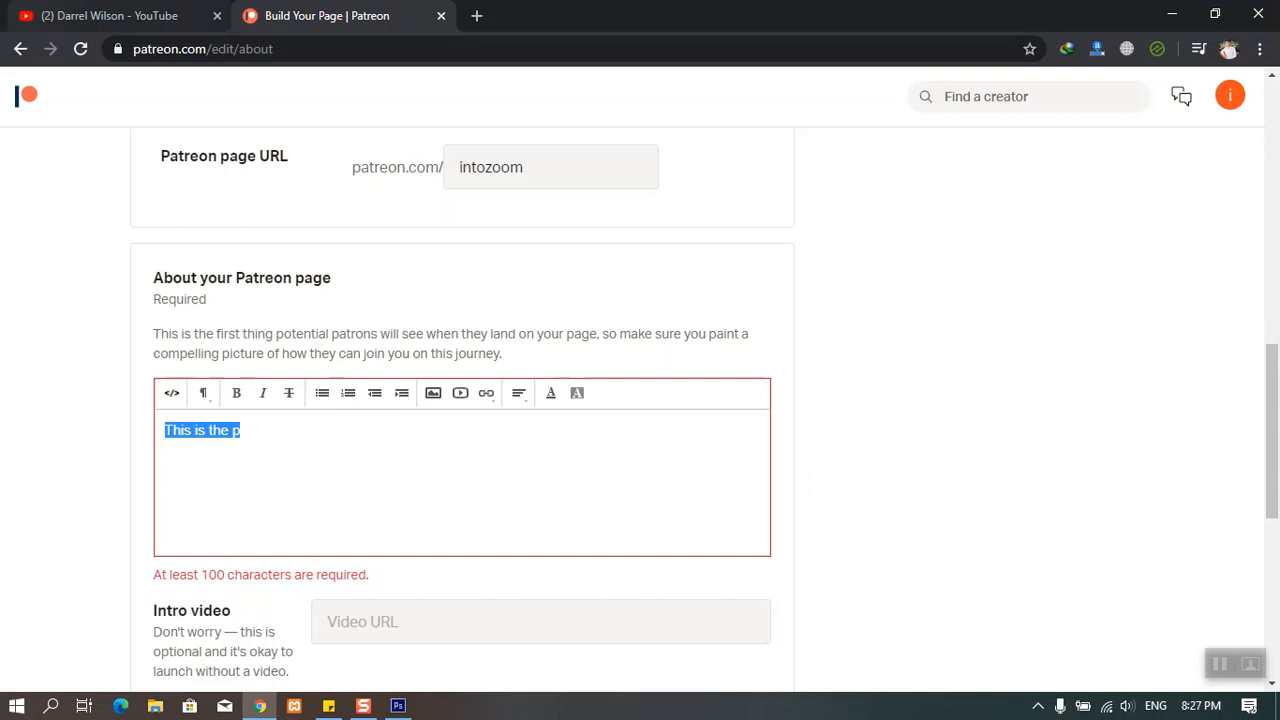
type("I welcome all the")
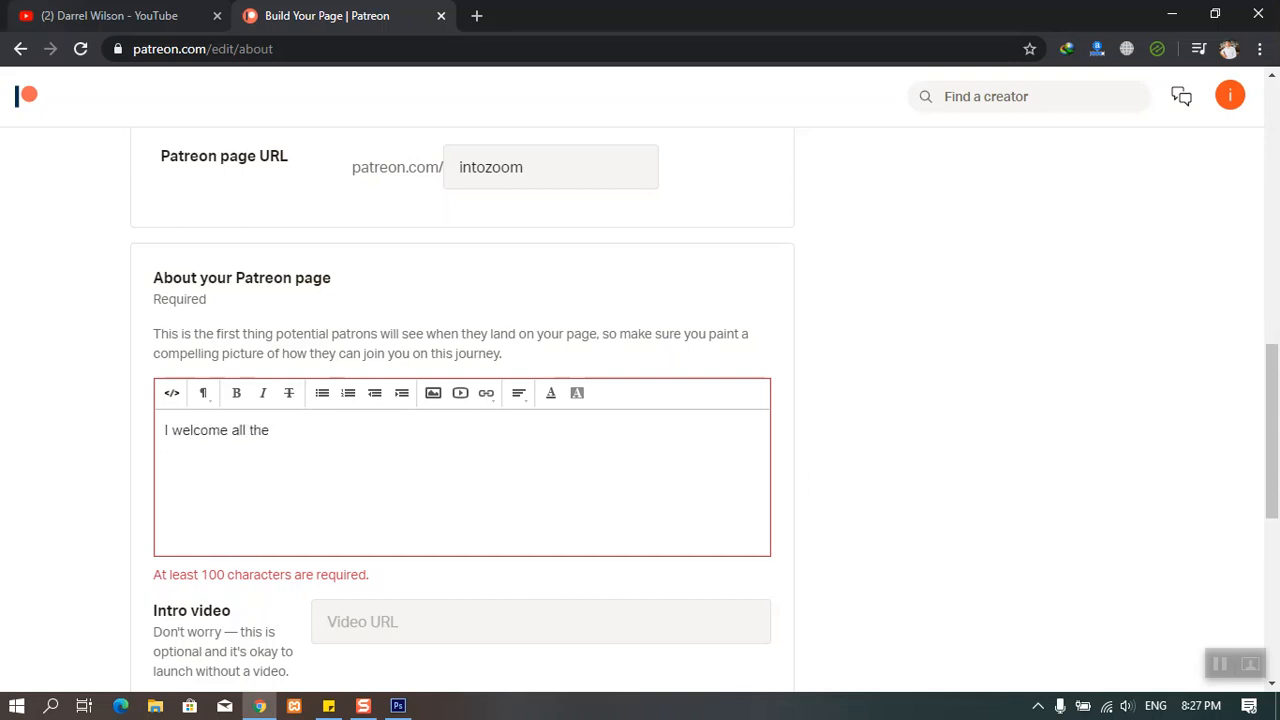
type(" users and followers of Intozoom.com here on the official page of the Patreon")
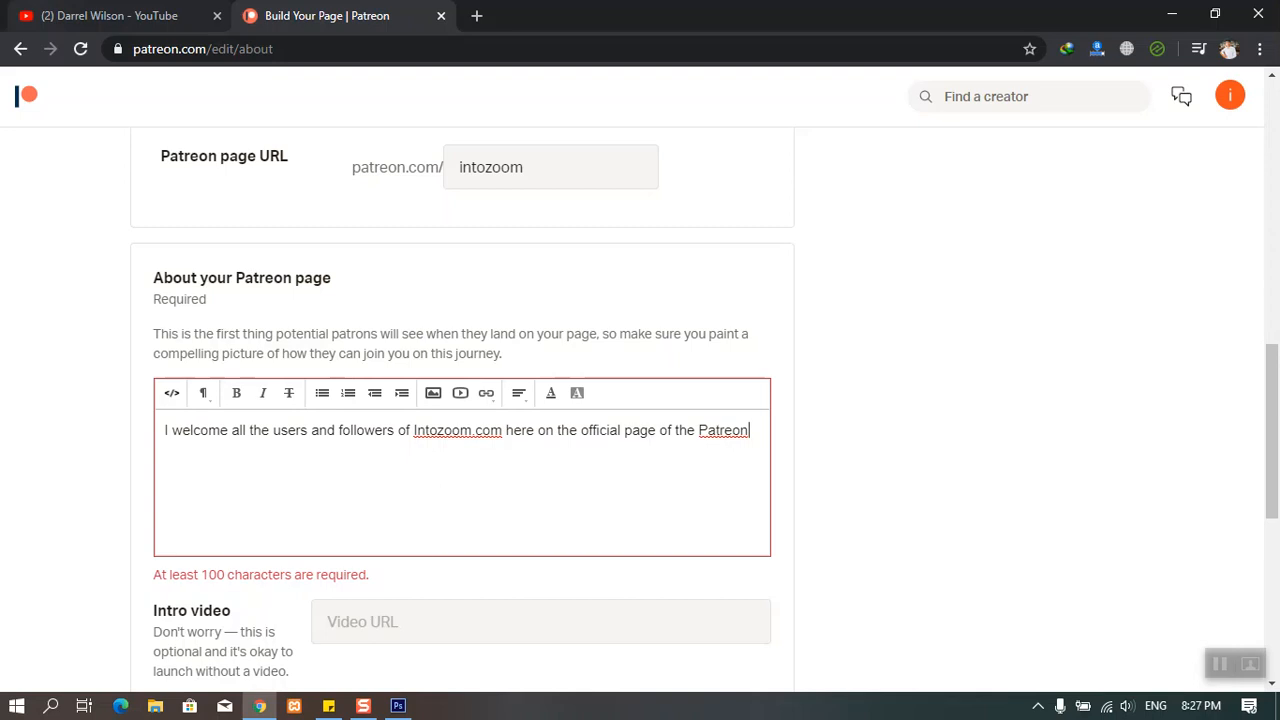
type("page of intozoom.")
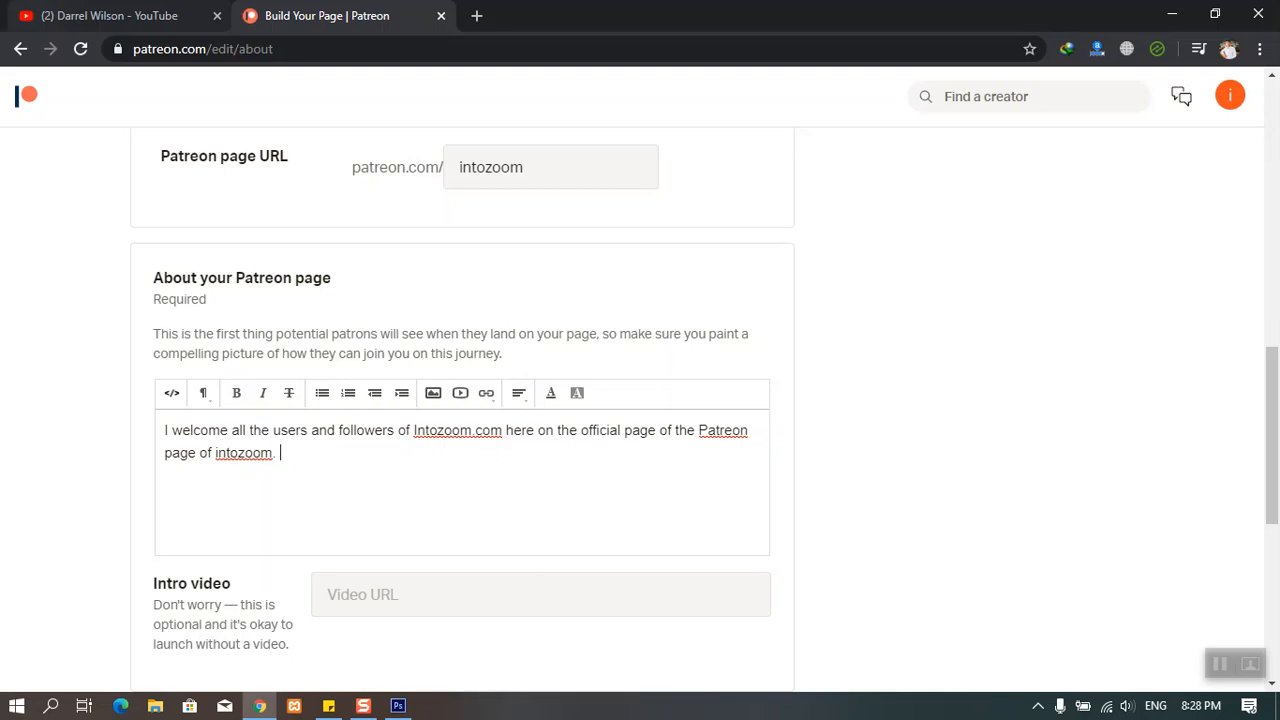
Activate the intro video URL field, then open youtube.com/techroze in a new browser tab.
scroll(383, 449, "down", 3)
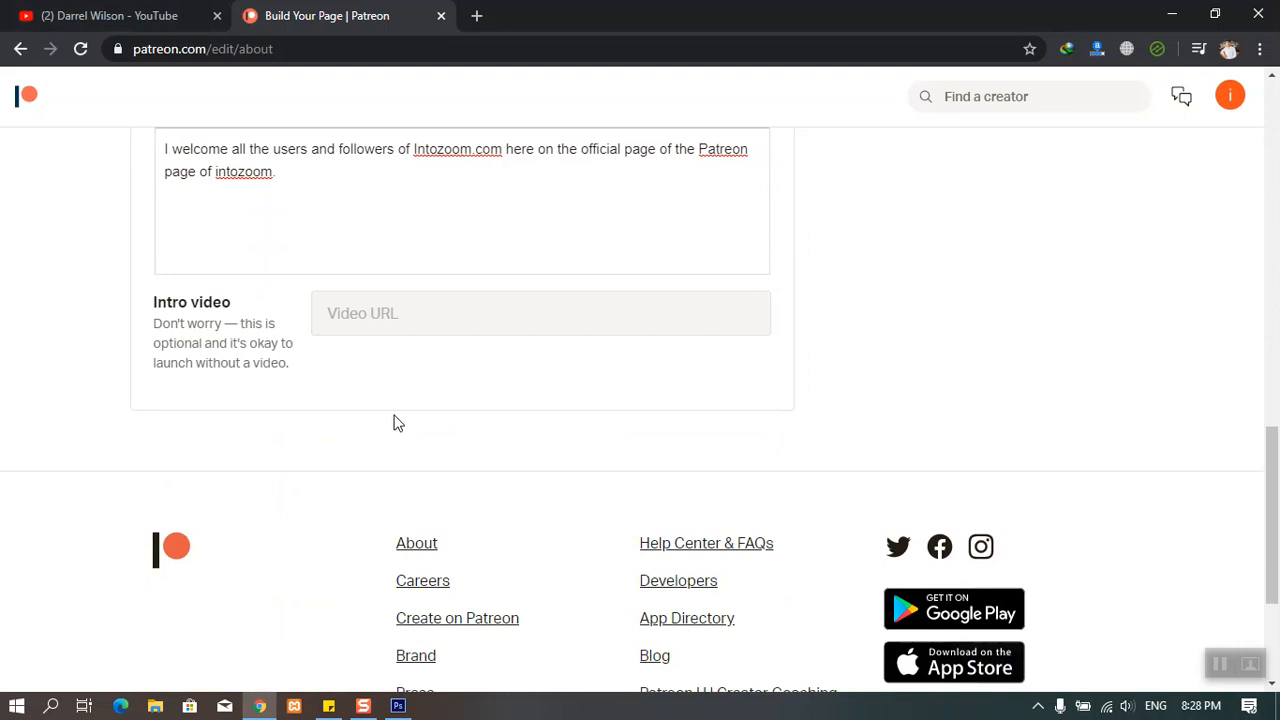
left_click(421, 314)
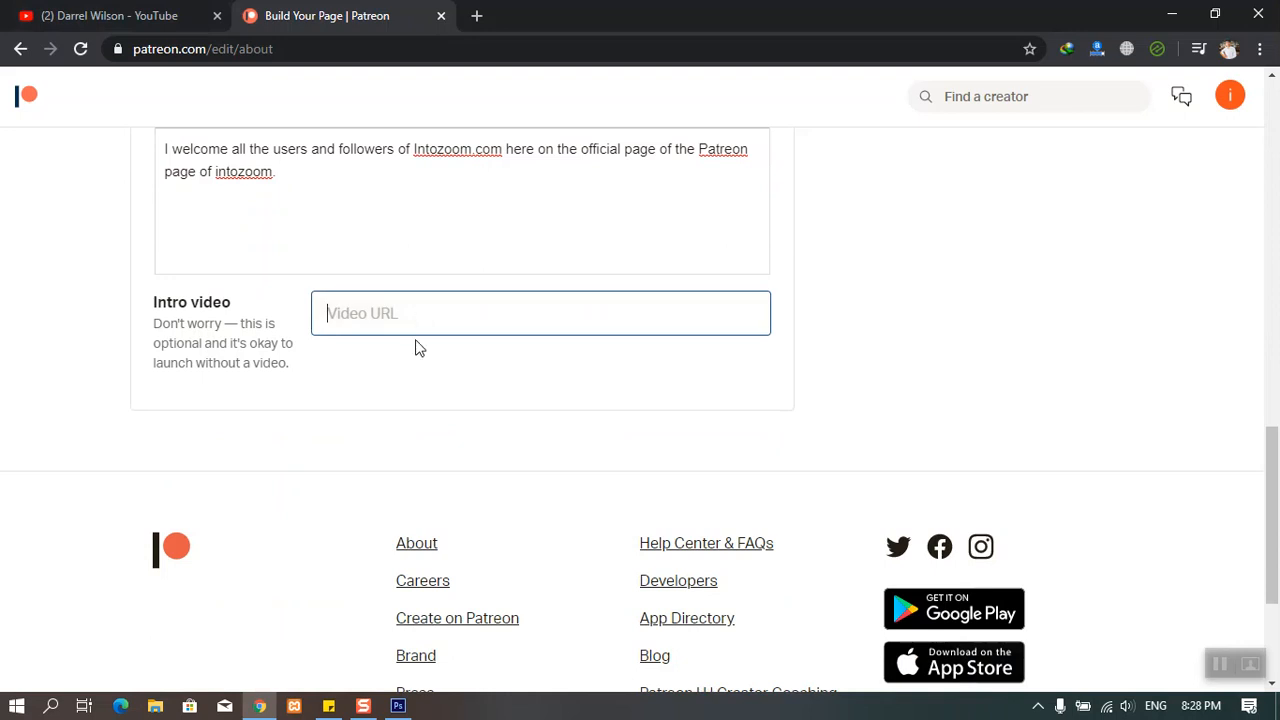
left_click(476, 18)
type("youtube")
key("Right")
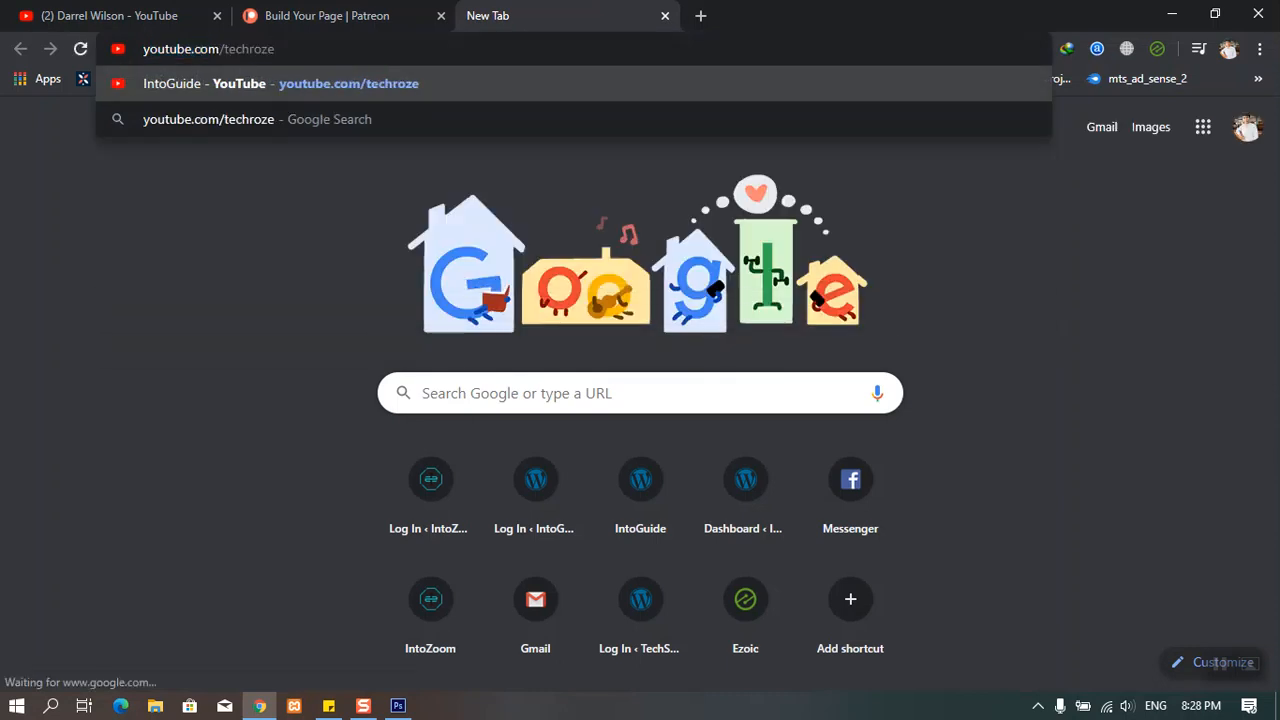
key("Return")
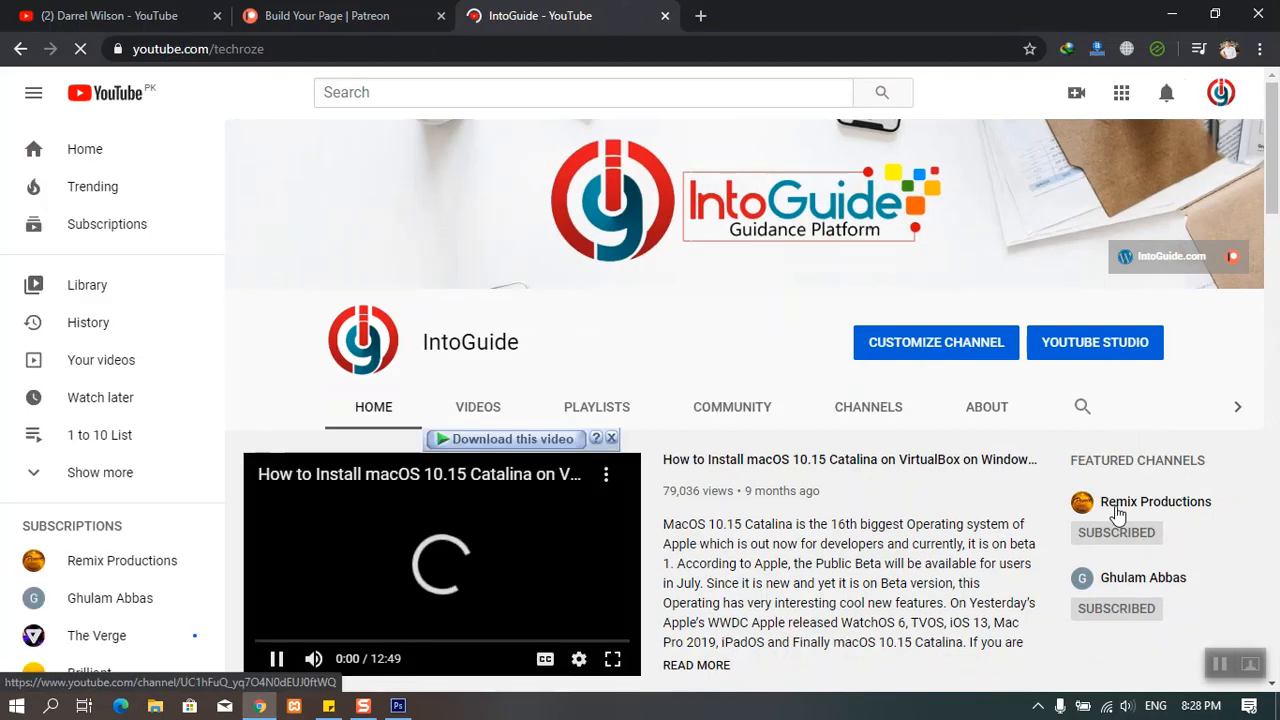
Open the featured Remix Productions channel's video list and load "Homes where the heart is" in a separate tab.
left_click(1117, 510)
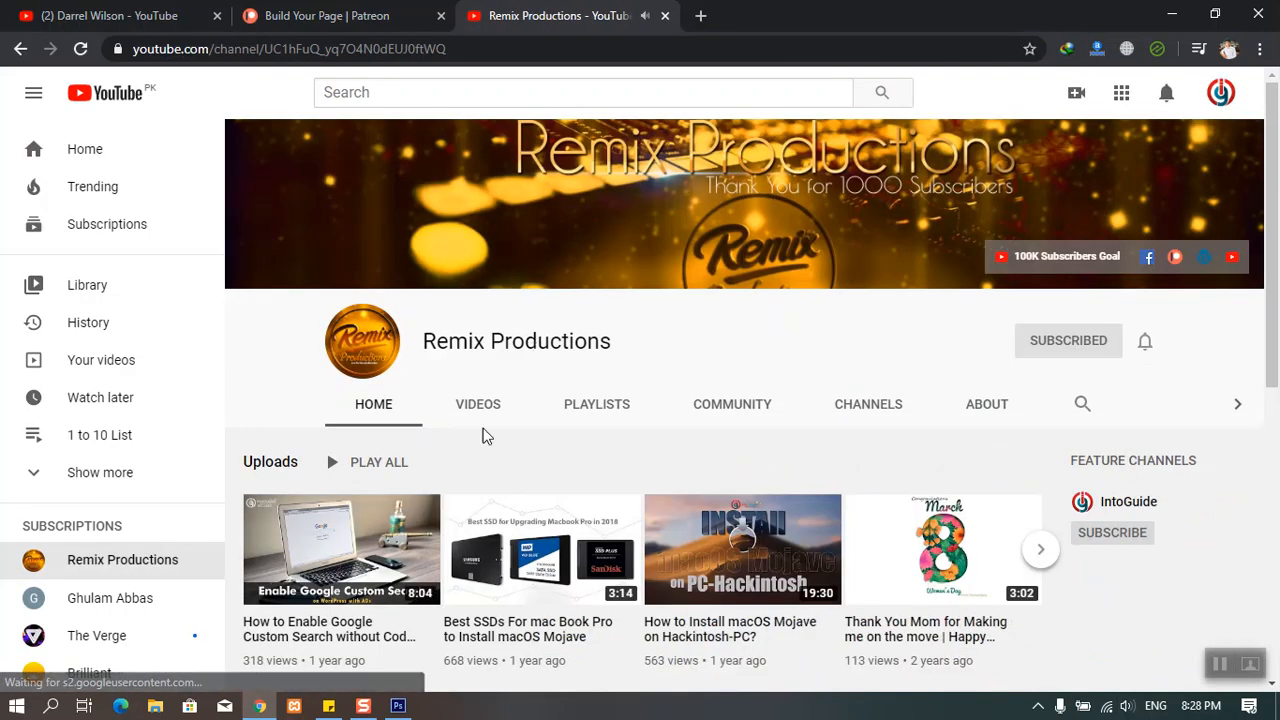
left_click(480, 403)
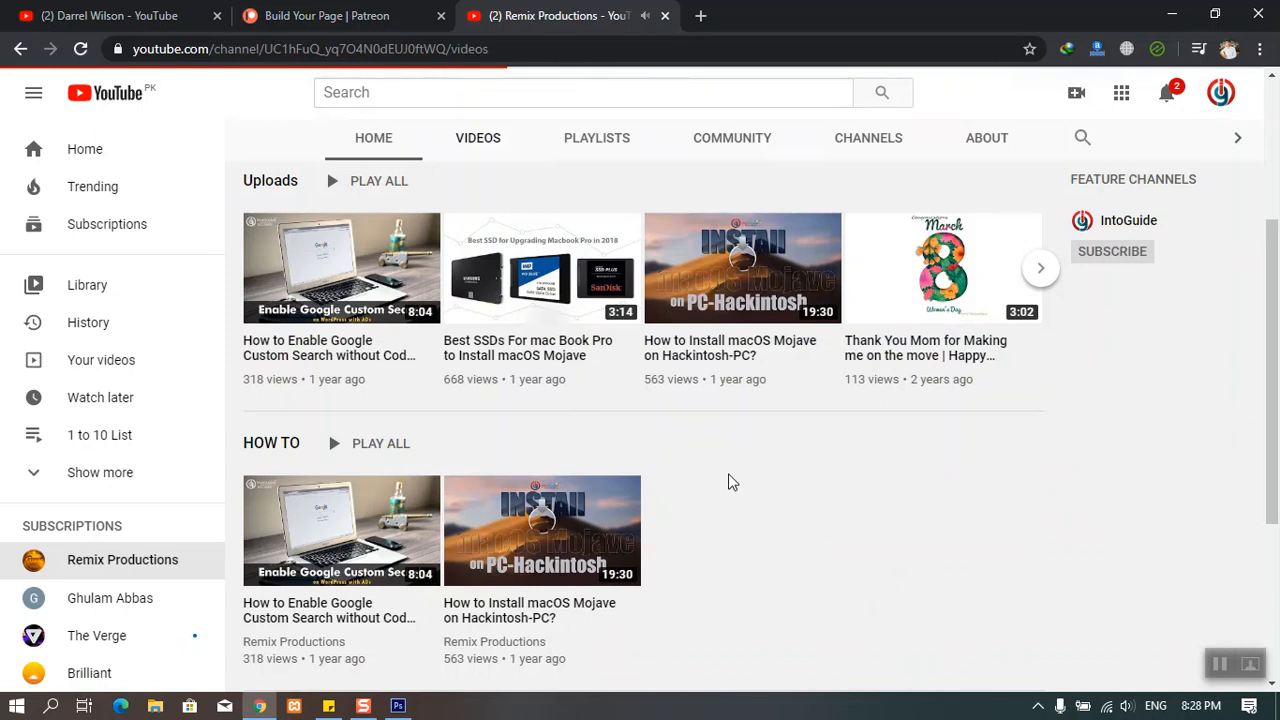
scroll(688, 507, "down", 2)
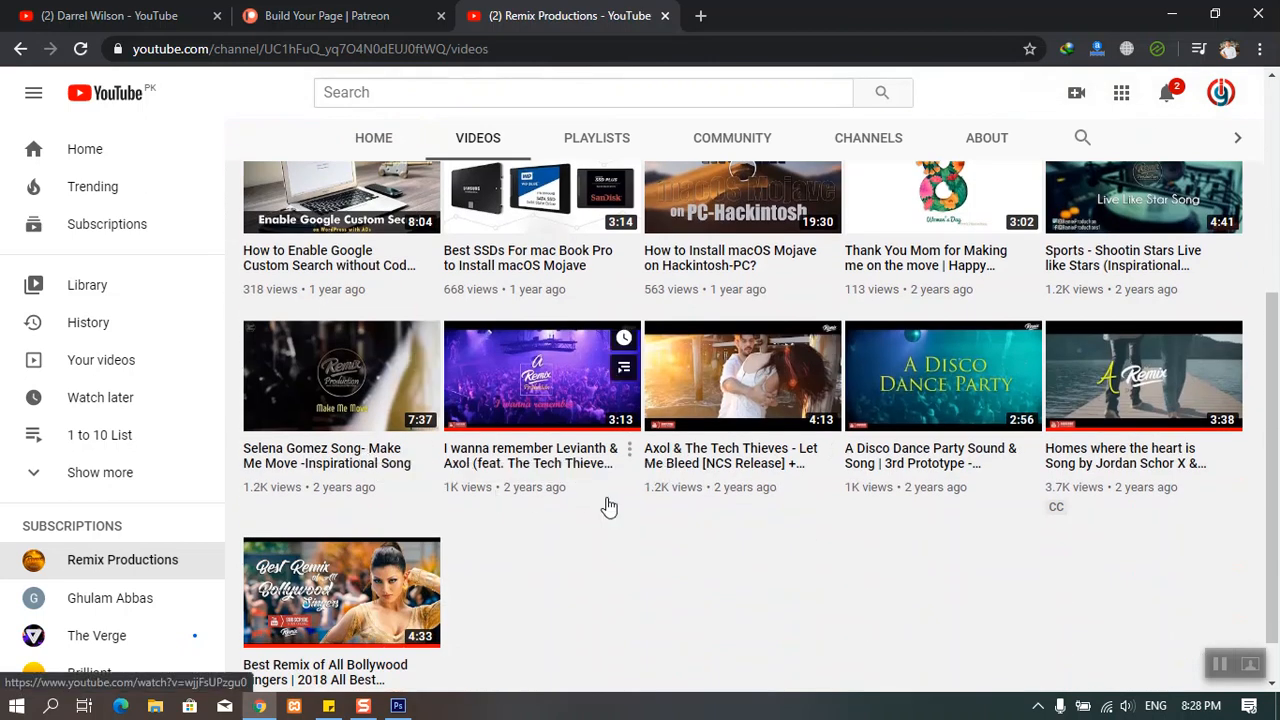
middle_click(1071, 457)
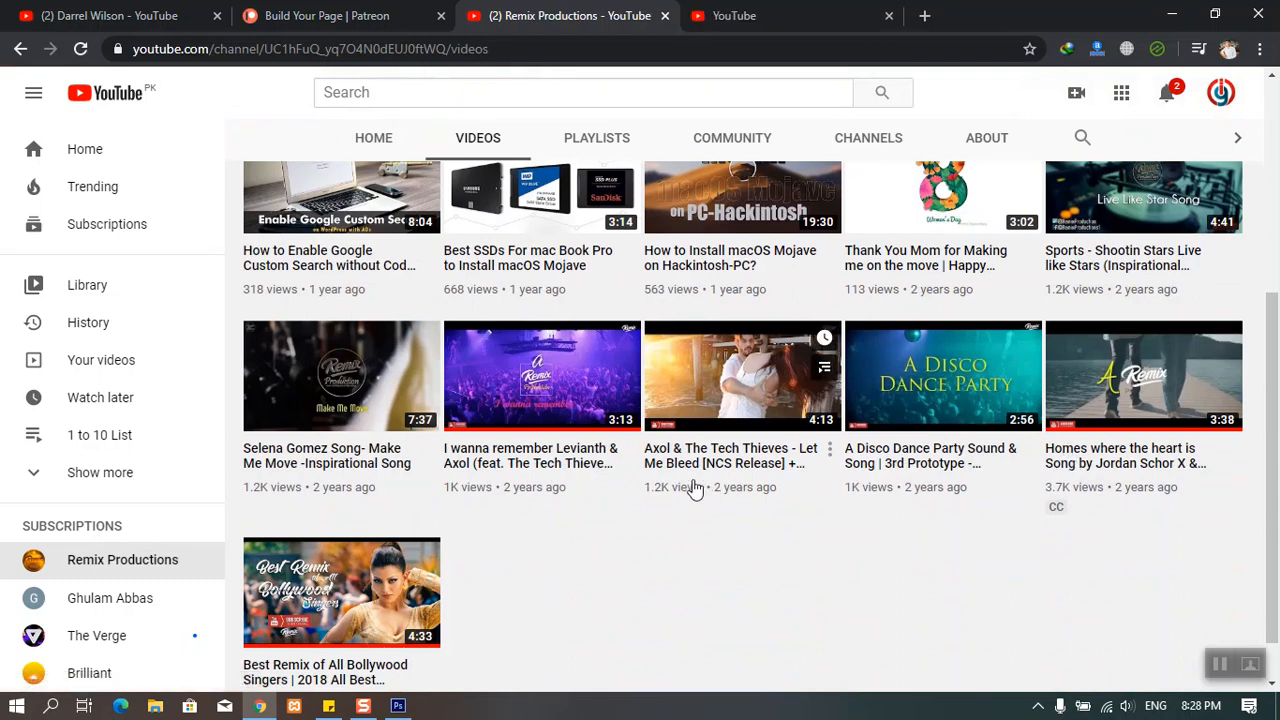
Browse the Remix Productions uploads and open "Homes where the heart is" in the current tab.
scroll(651, 420, "down", 1)
scroll(651, 423, "up", 5)
scroll(653, 425, "down", 3)
scroll(645, 460, "up", 4)
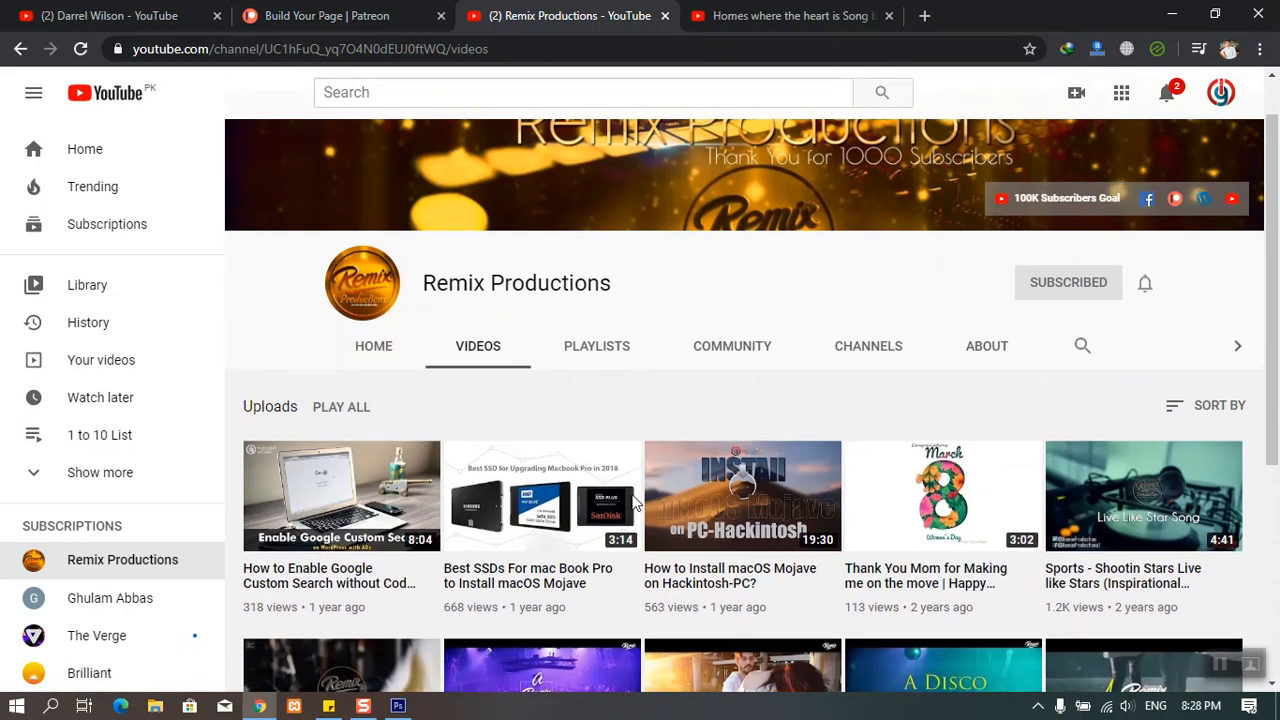
scroll(634, 500, "down", 2)
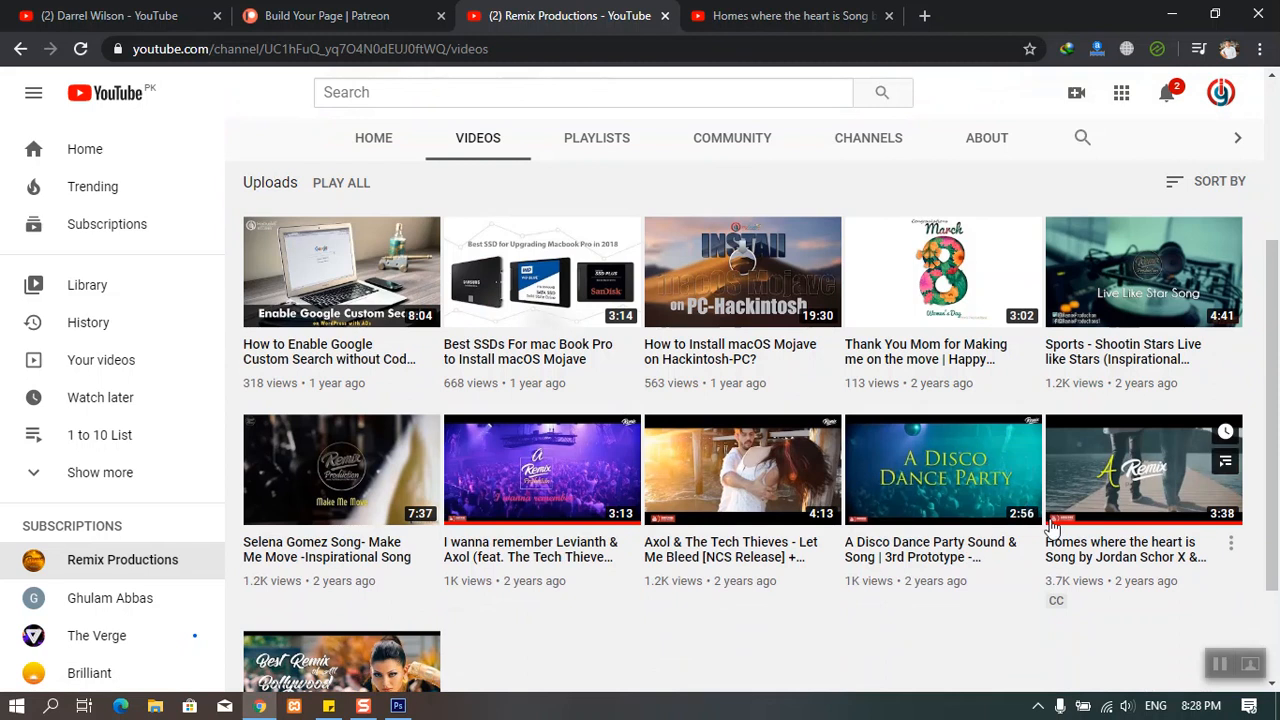
left_click(1076, 540)
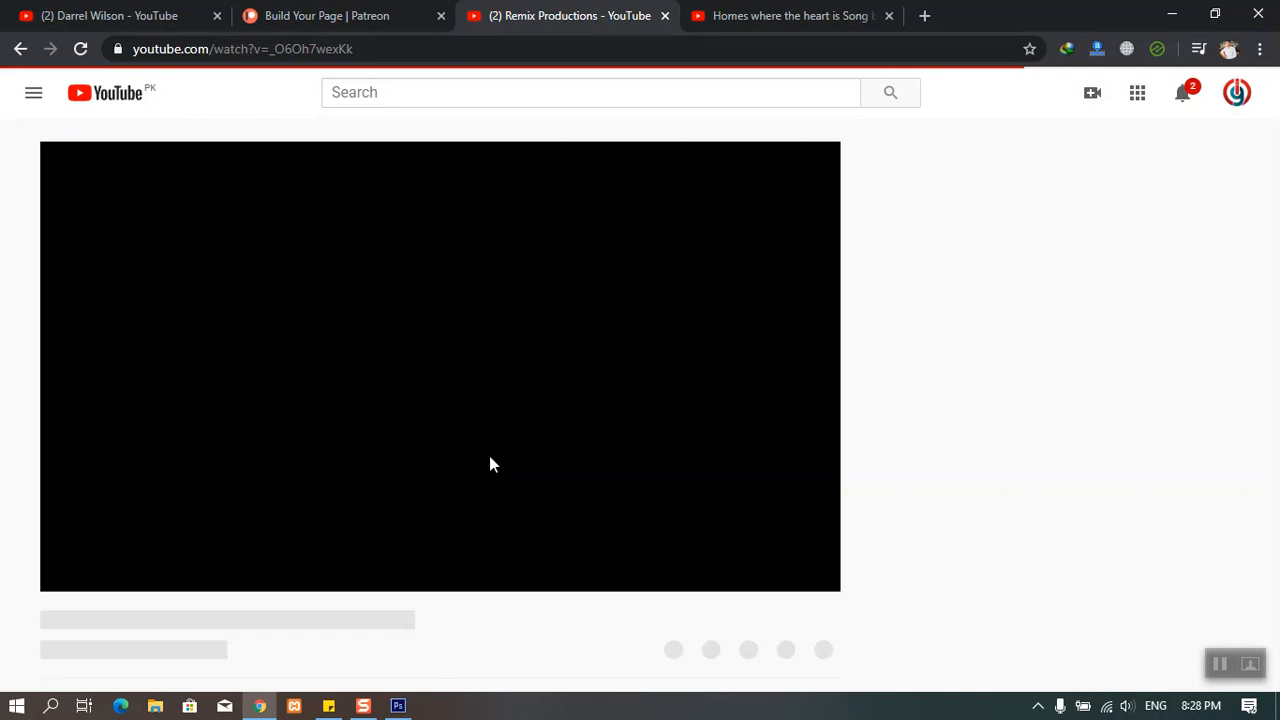
scroll(487, 464, "down", 2)
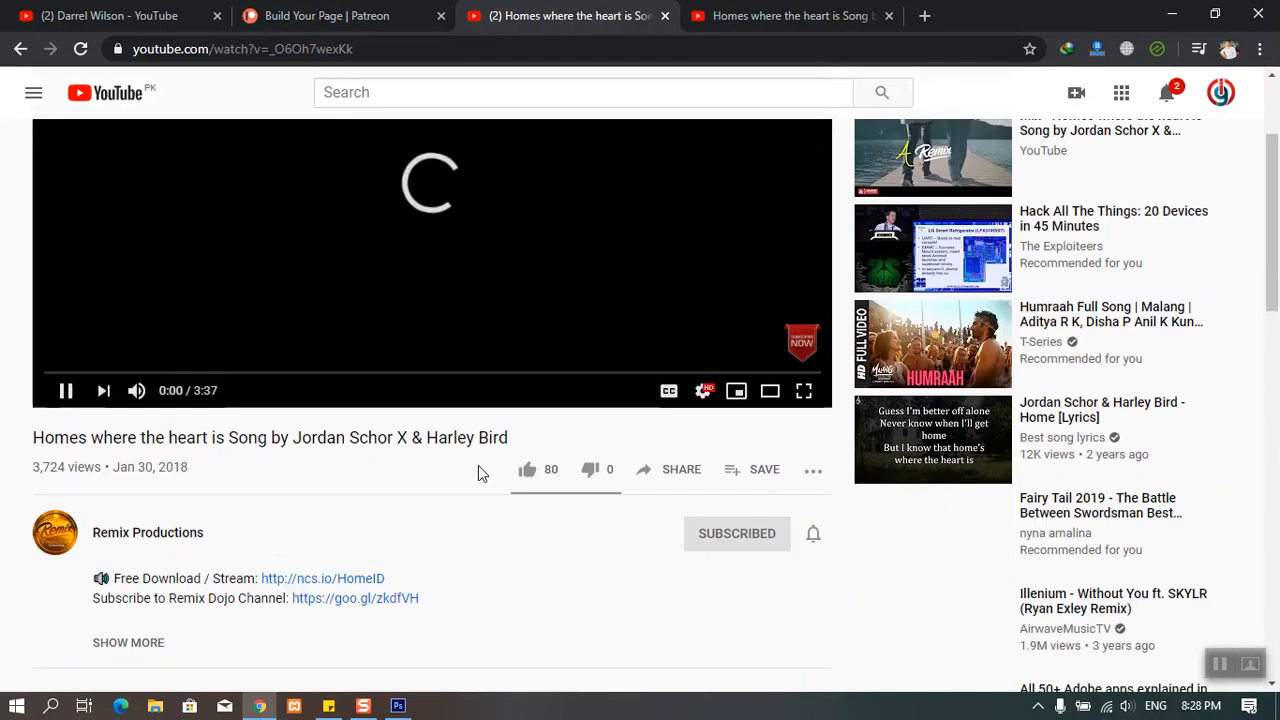
Copy the share link of "Homes where the heart is" and paste it into the Patreon intro video URL field.
scroll(293, 468, "up", 2)
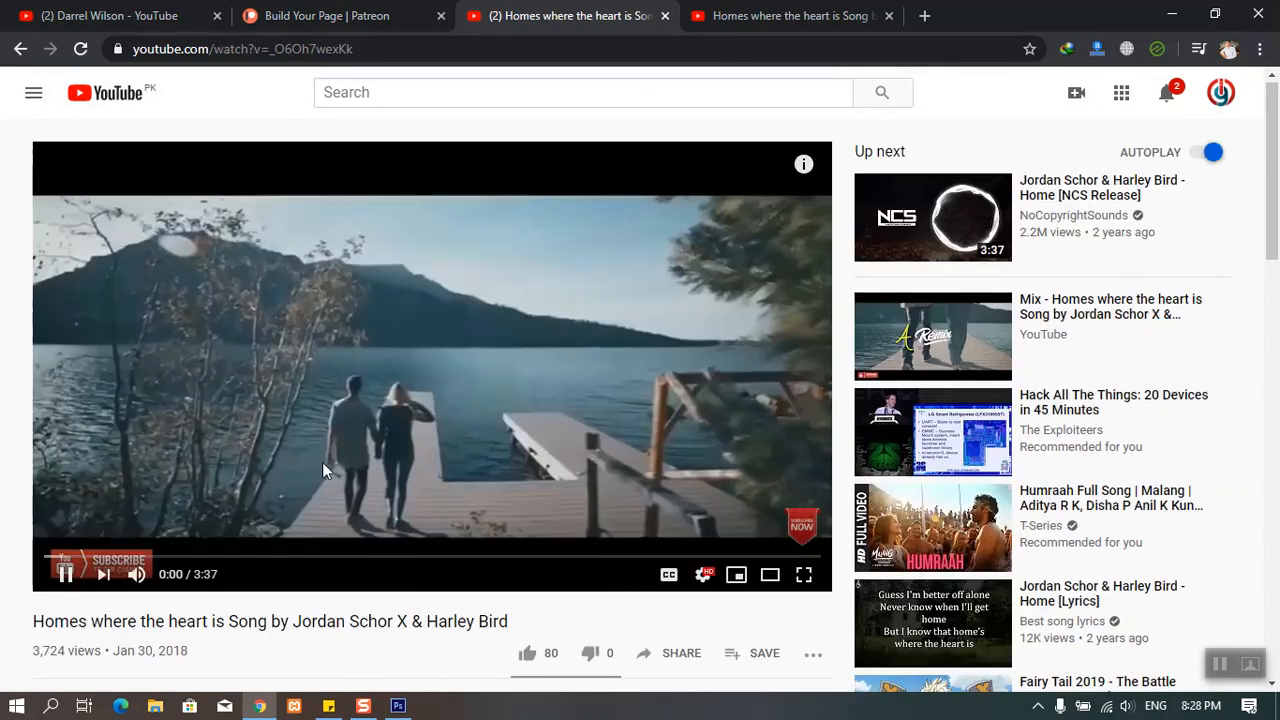
scroll(449, 498, "down", 3)
left_click(677, 374)
left_click(815, 484)
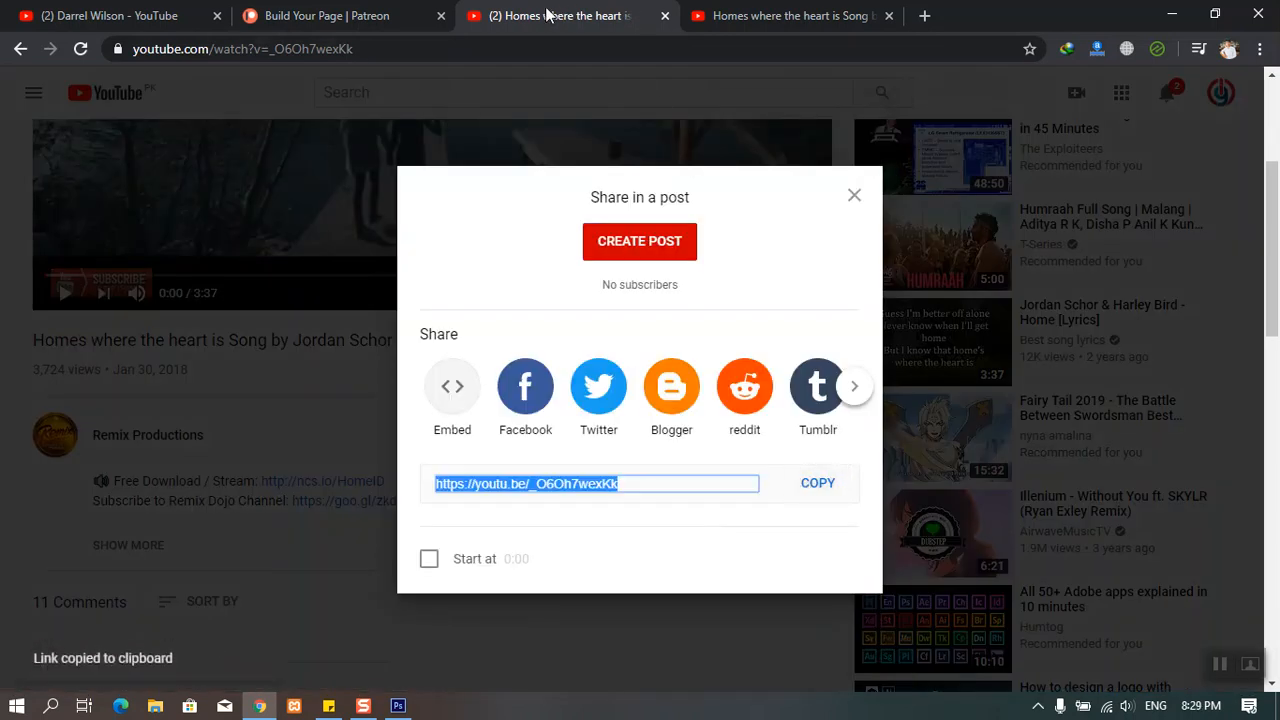
left_click(320, 15)
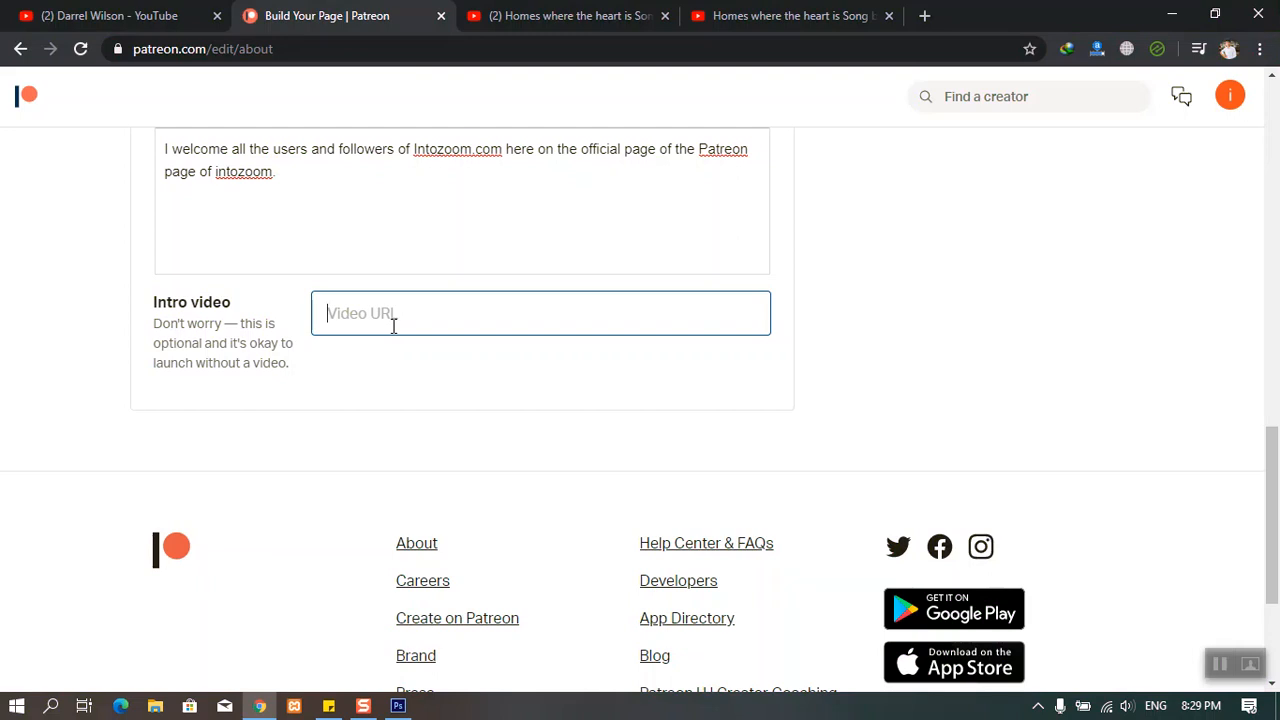
key("ctrl+v")
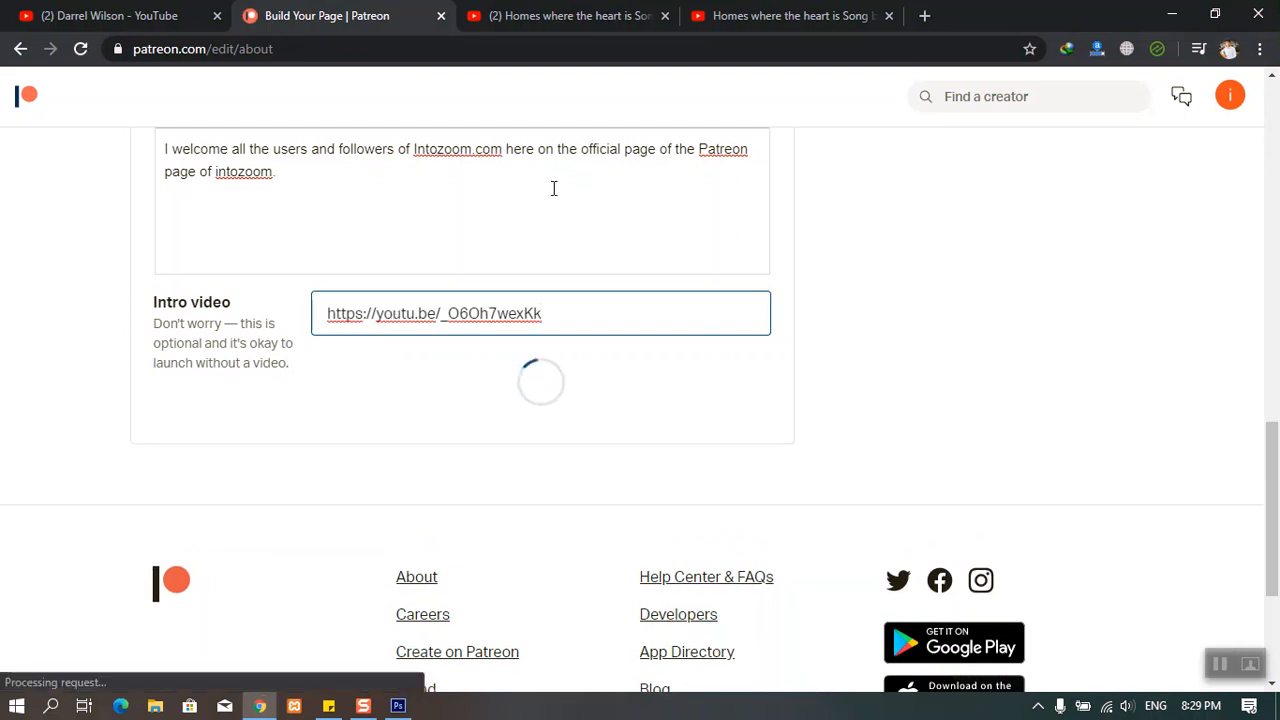
Close the duplicate video tab and return to the Patreon page editor to check the intro video preview.
left_click(865, 15)
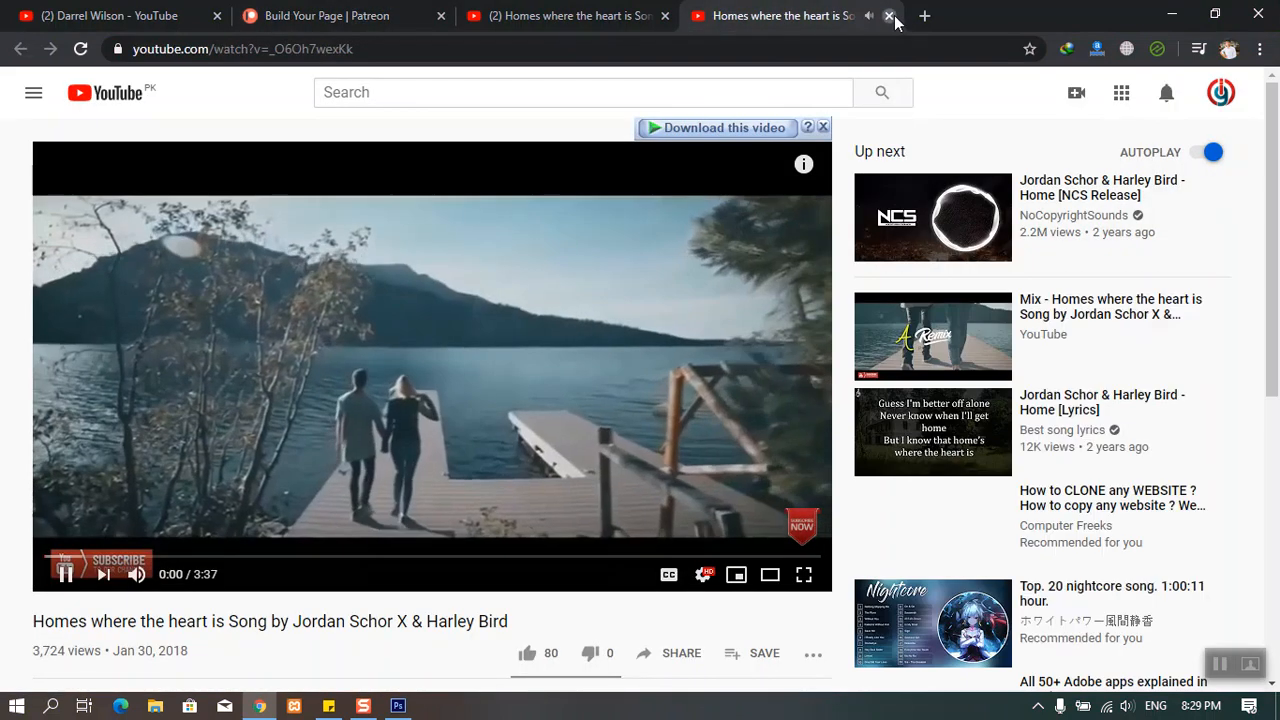
left_click(889, 15)
key("Escape")
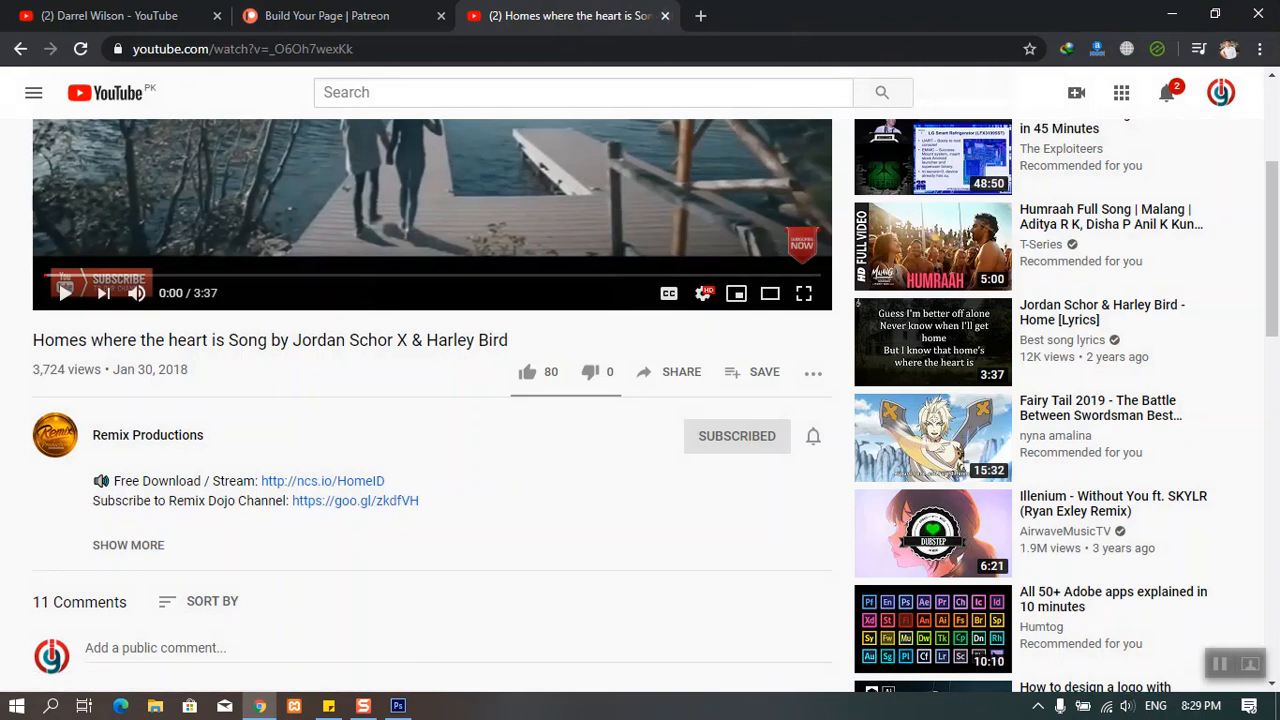
left_click(346, 14)
scroll(463, 377, "down", 3)
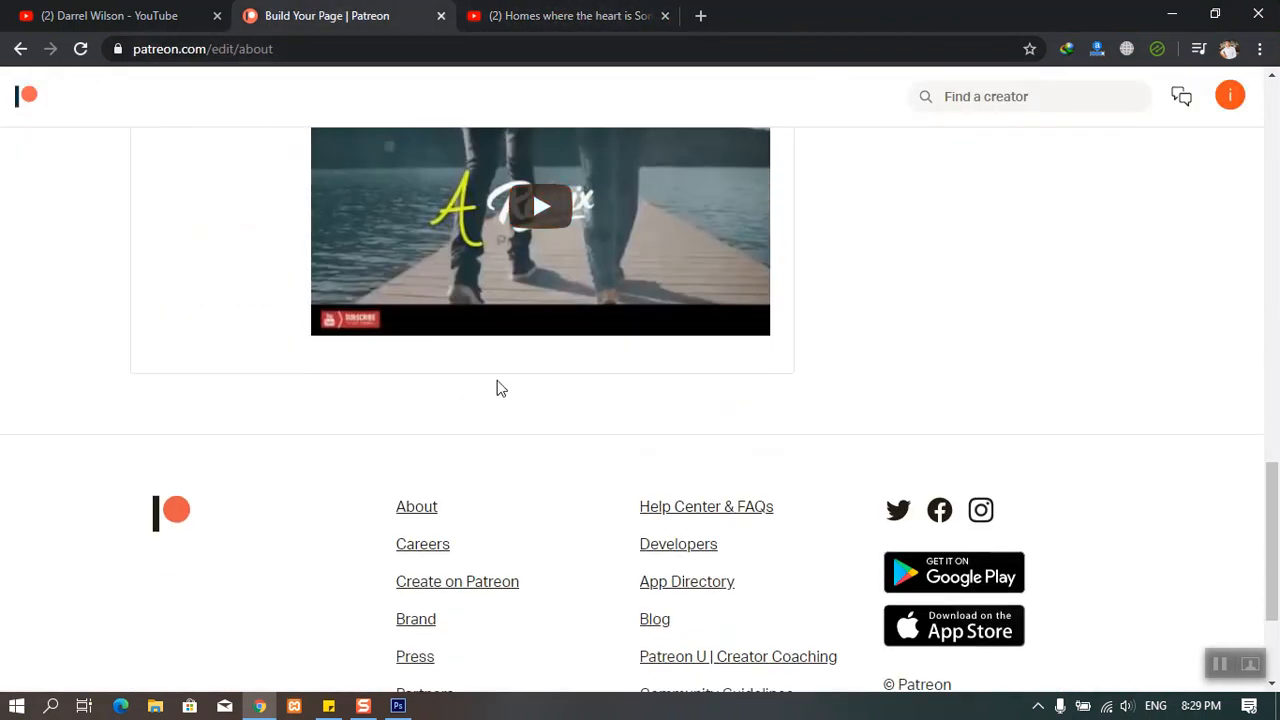
Review the setup checklist, including the email verification and about section items, against the Basics page entries.
scroll(857, 351, "up", 15)
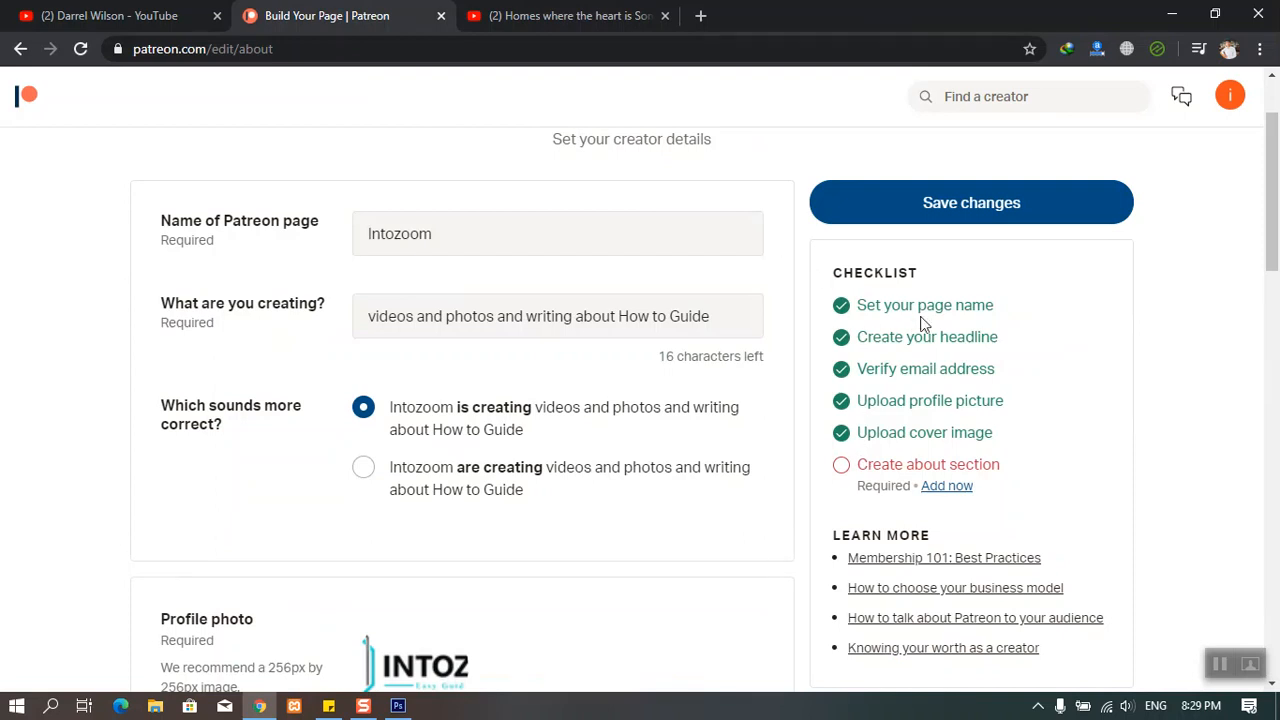
double_click(926, 377)
triple_click(926, 377)
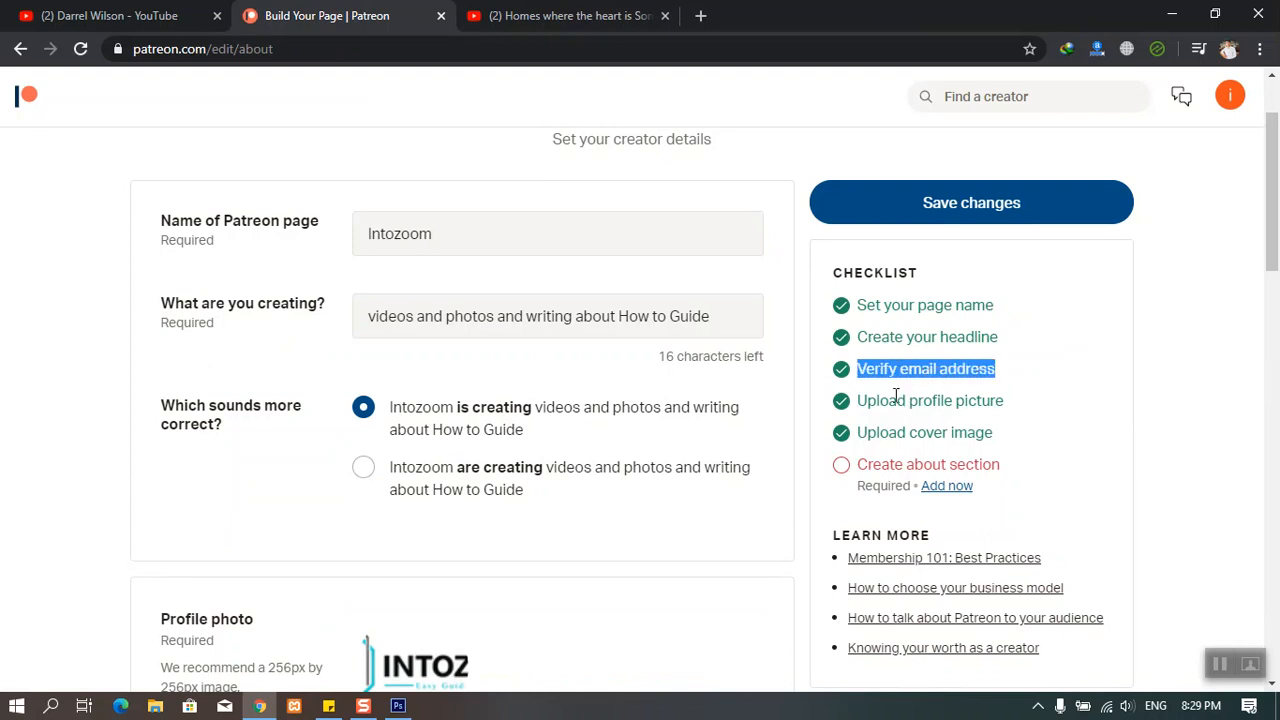
scroll(907, 402, "down", 1)
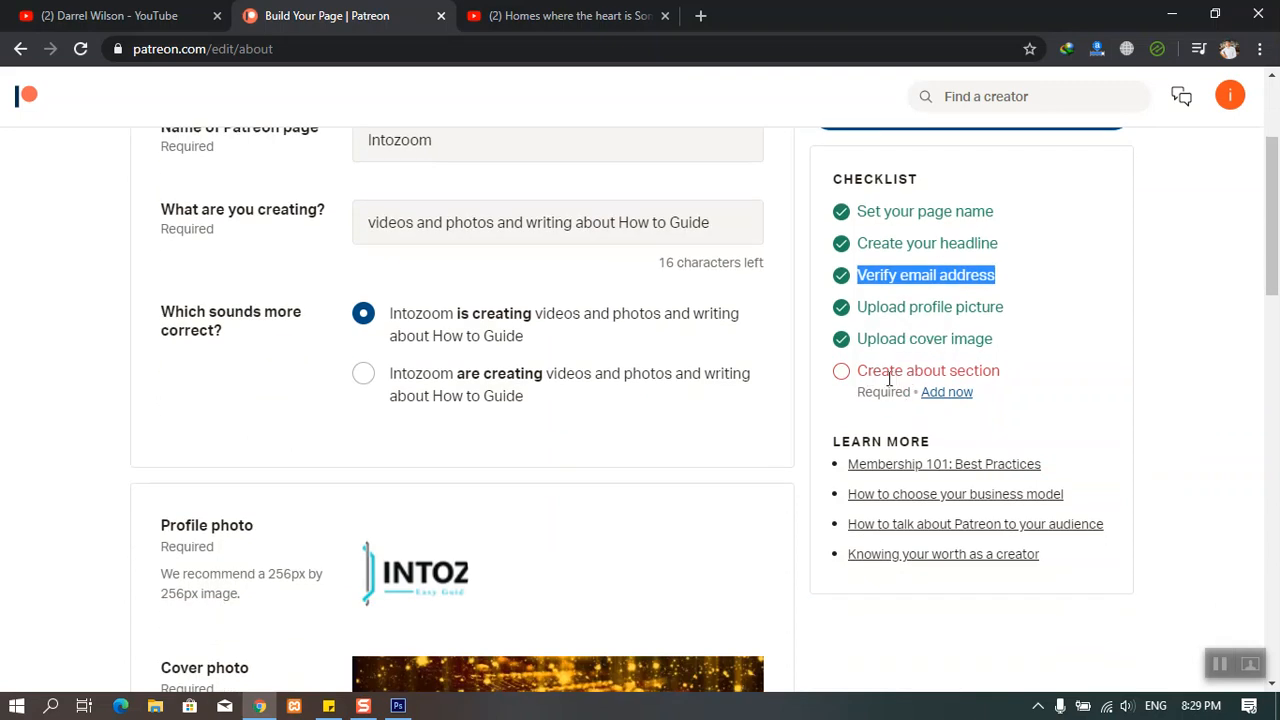
scroll(714, 400, "down", 6)
scroll(986, 428, "up", 5)
scroll(1051, 423, "up", 3)
scroll(600, 475, "down", 8)
scroll(595, 476, "down", 10)
scroll(1037, 420, "up", 20)
Save the changes to the Basics page and check the saved intro video and checklist.
left_click(1028, 322)
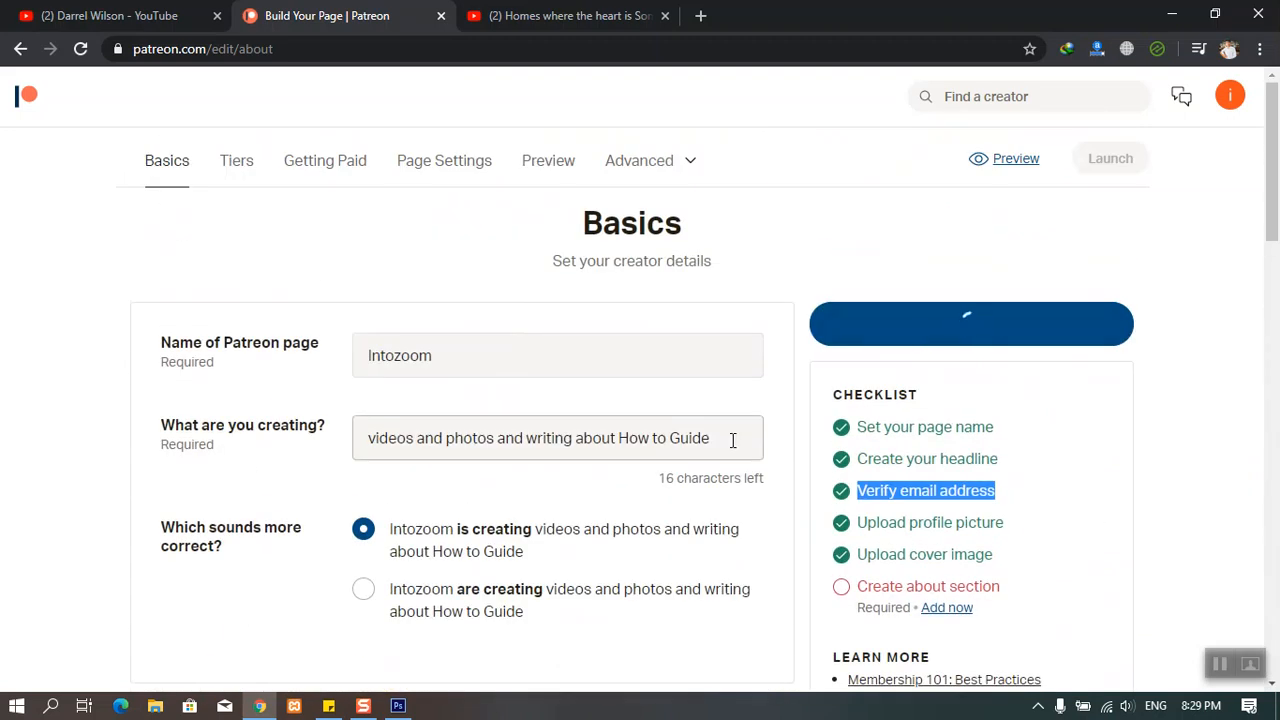
scroll(731, 442, "down", 12)
scroll(728, 452, "up", 4)
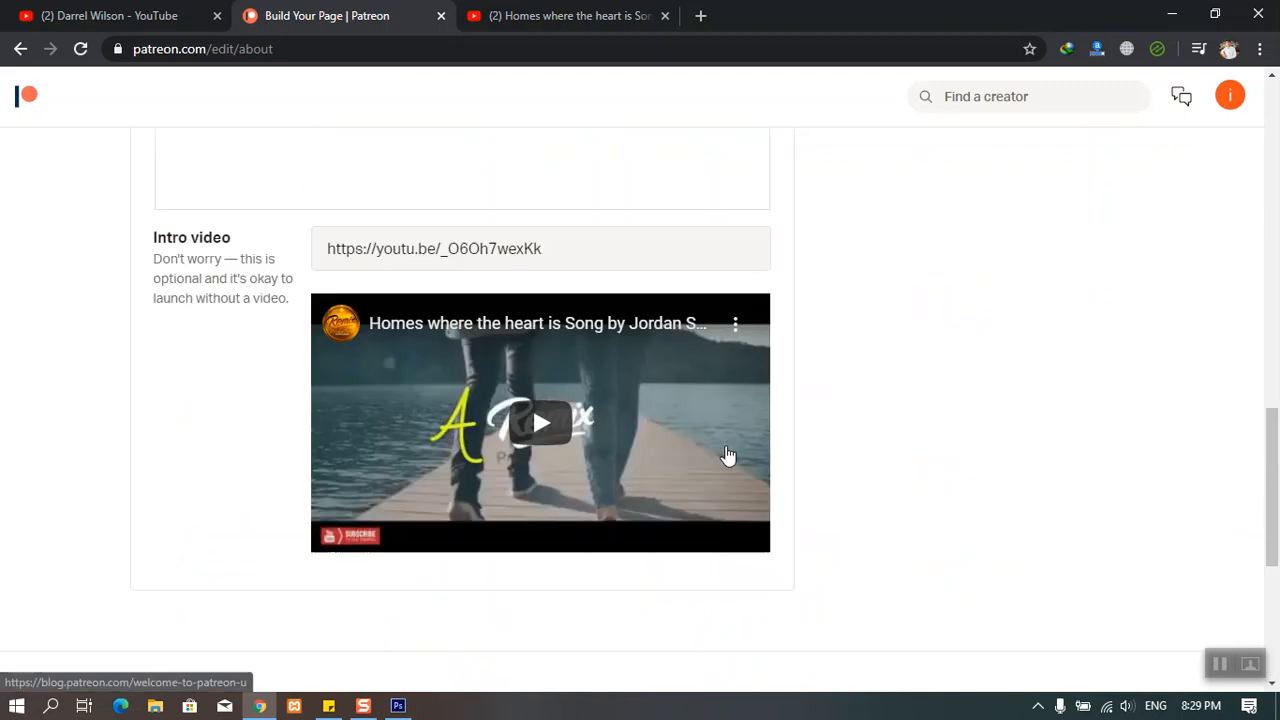
scroll(728, 455, "up", 8)
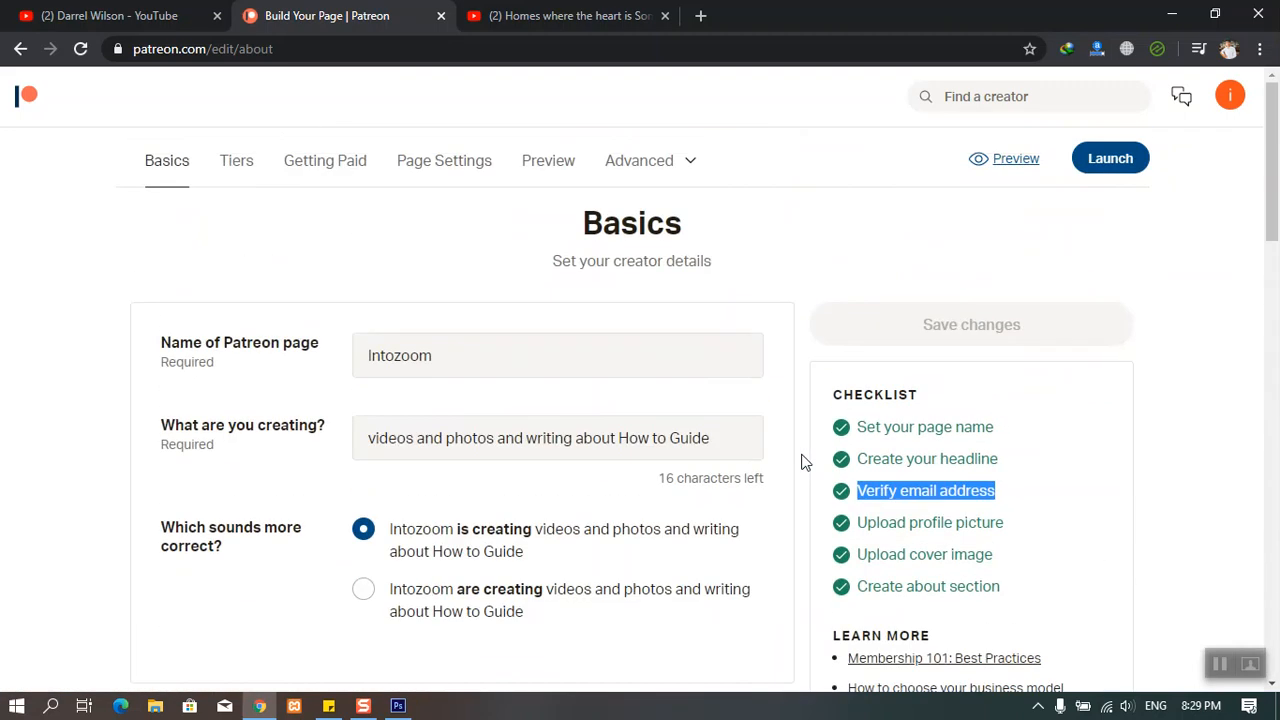
On the Tiers page, create the membership tiers from the customizable Video starter kit.
left_click(247, 167)
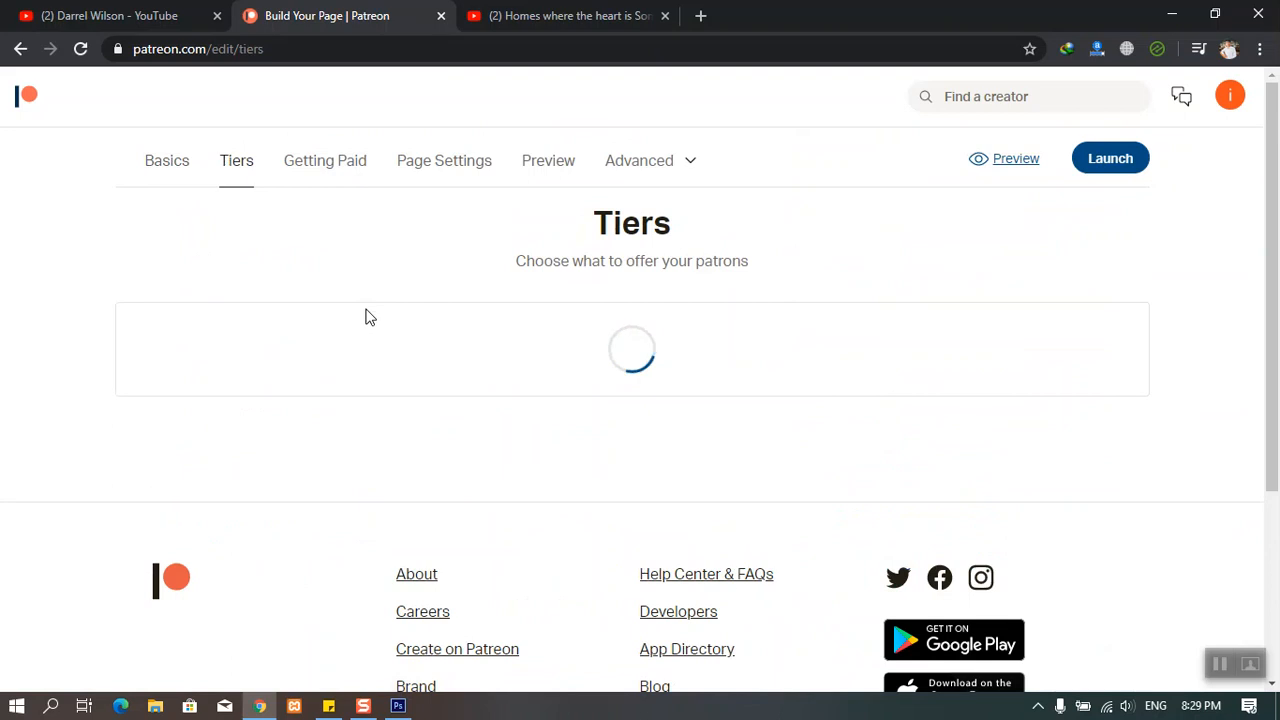
scroll(366, 316, "down", 2)
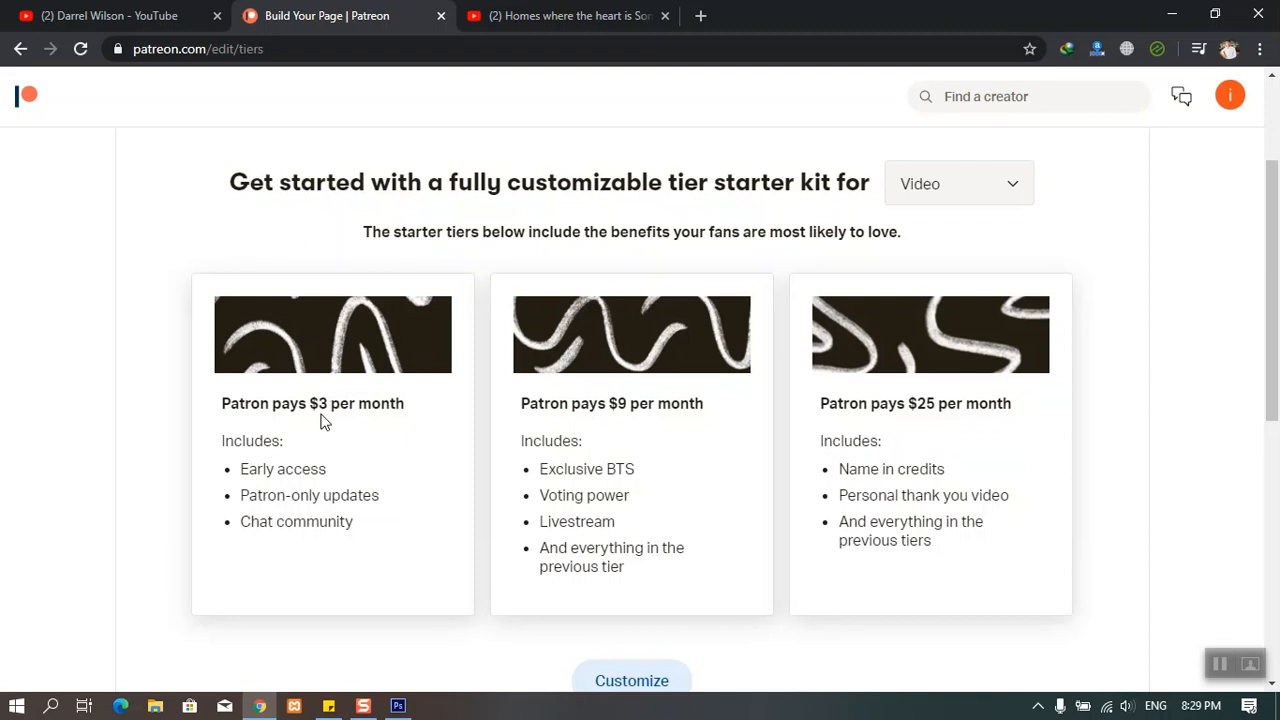
left_click(946, 191)
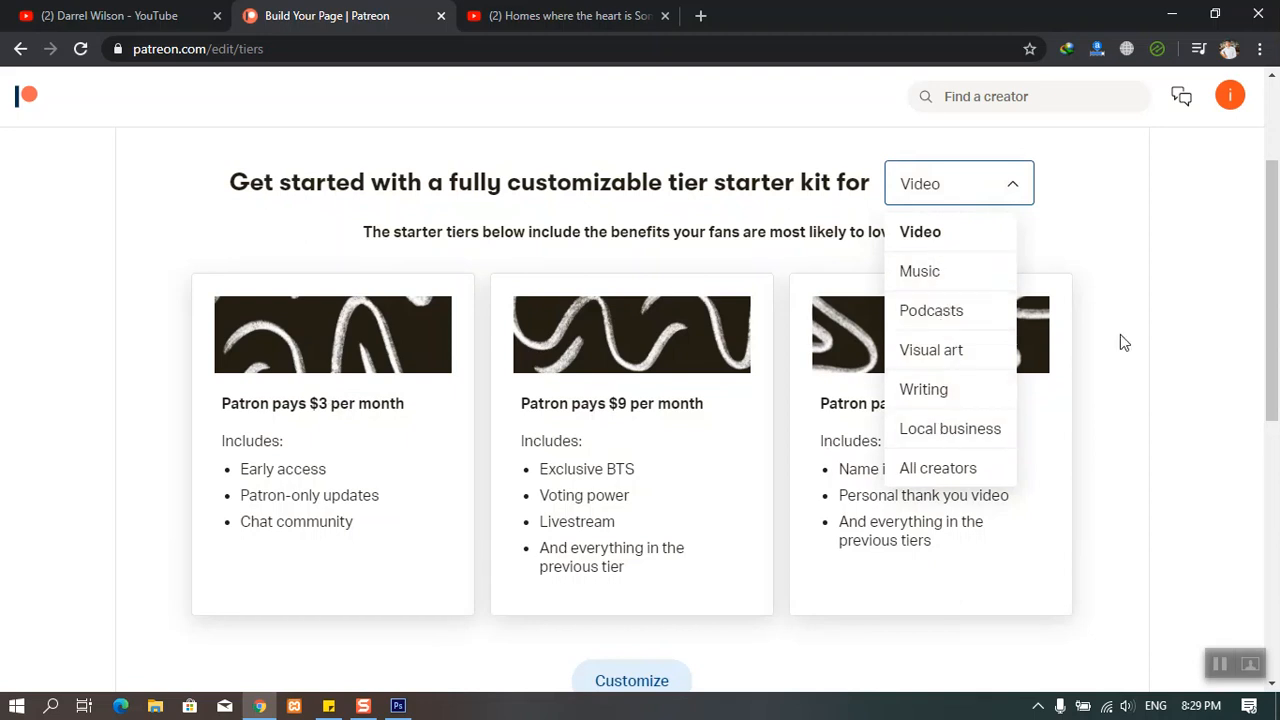
left_click(997, 249)
scroll(720, 320, "down", 5)
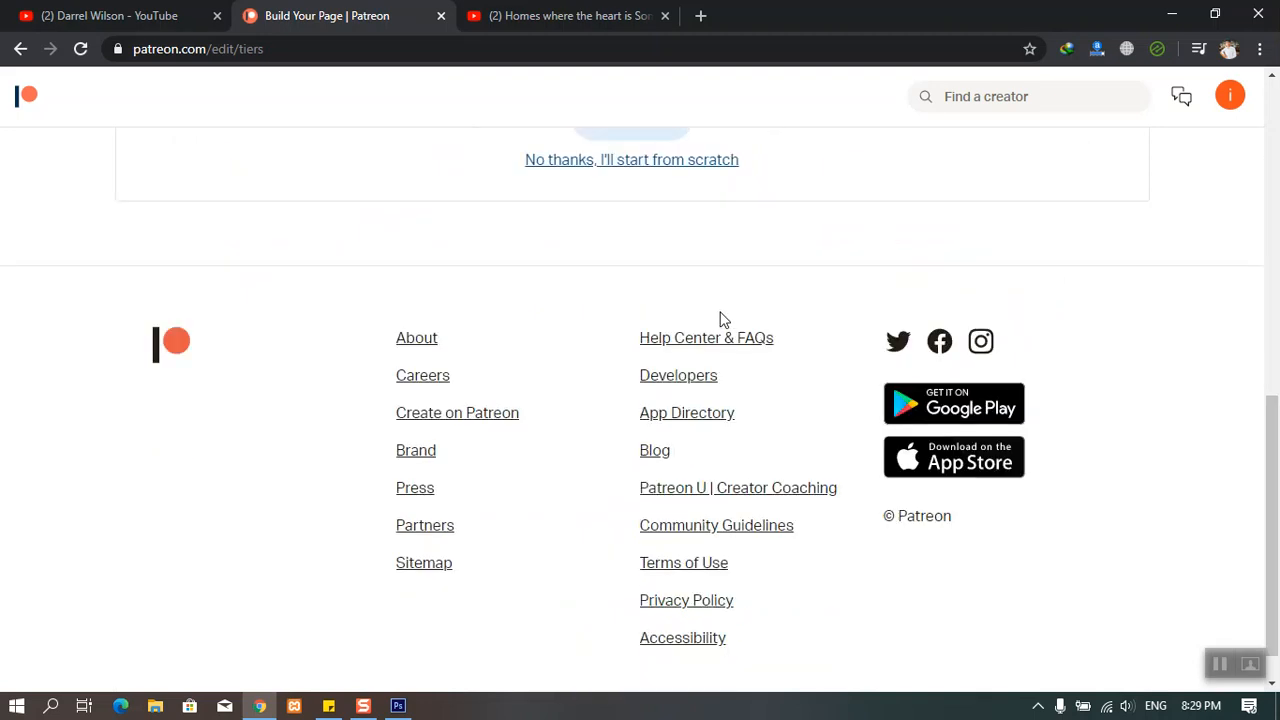
scroll(714, 323, "up", 4)
left_click(643, 510)
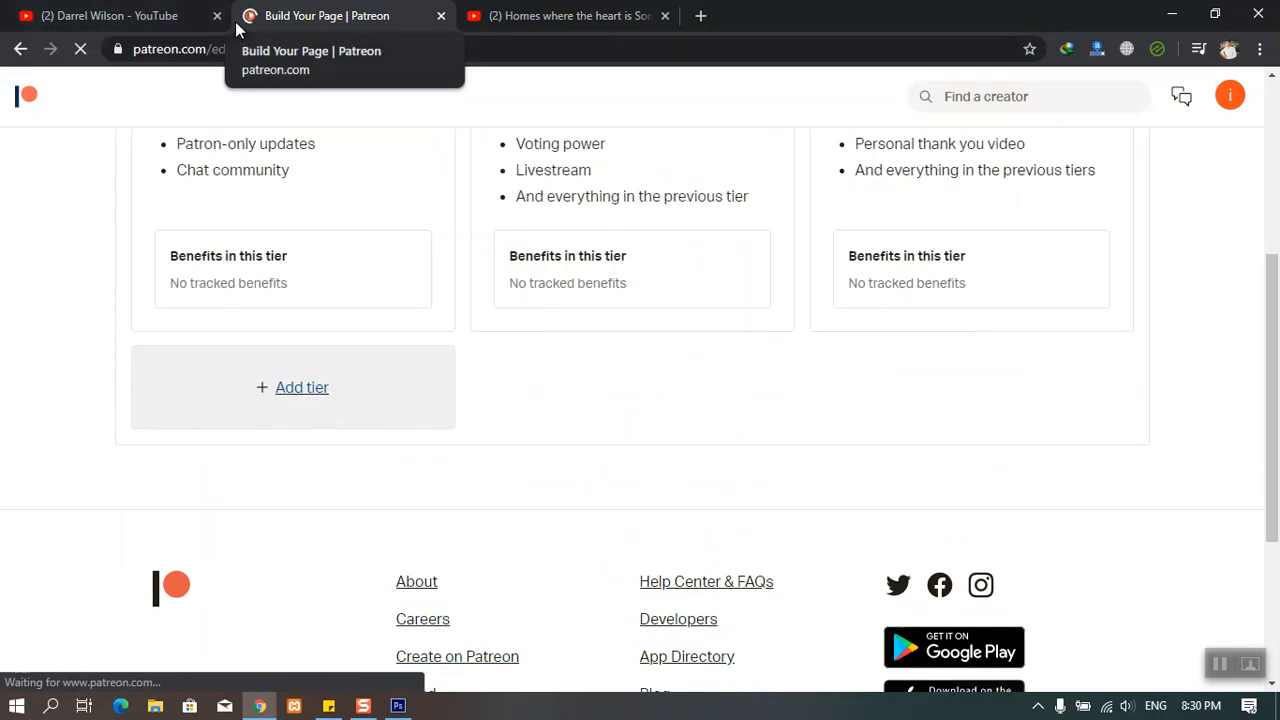
Set the Official Patron tier's price to $1.00 and save the tier.
scroll(461, 442, "up", 2)
scroll(455, 420, "up", 2)
scroll(330, 440, "down", 2)
scroll(366, 411, "up", 2)
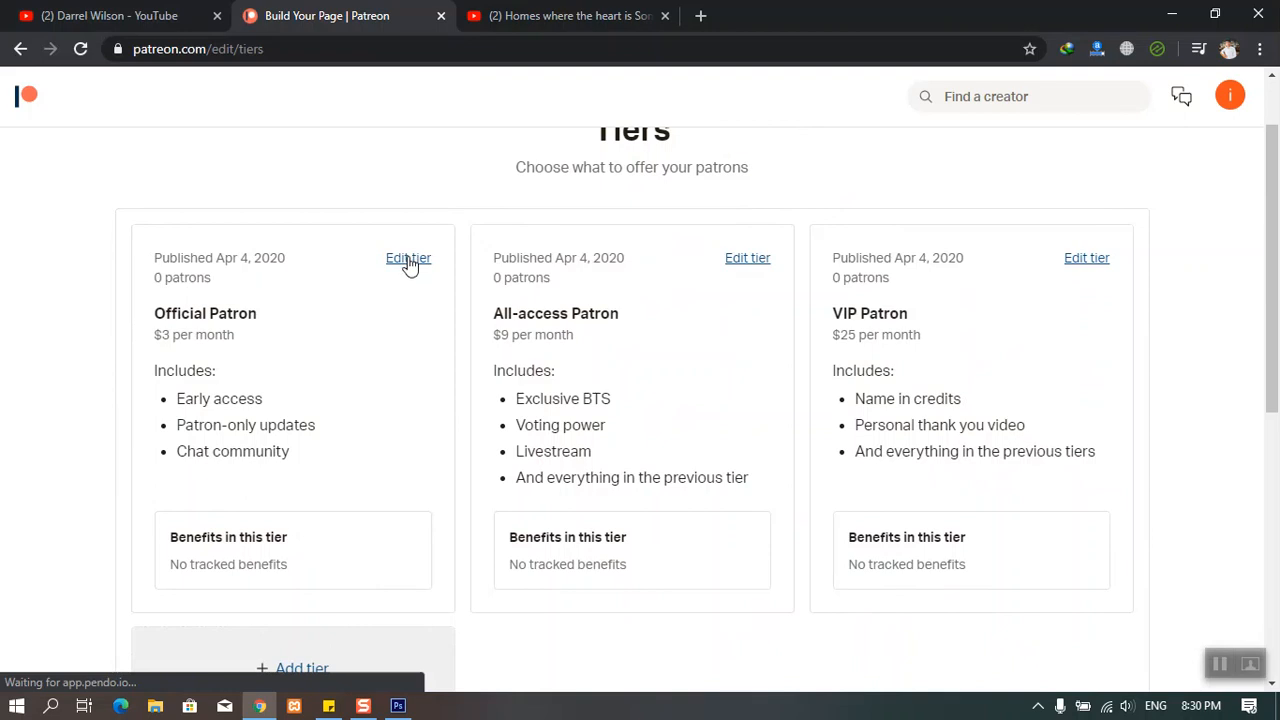
left_click(408, 258)
left_click_drag(355, 348, 327, 355)
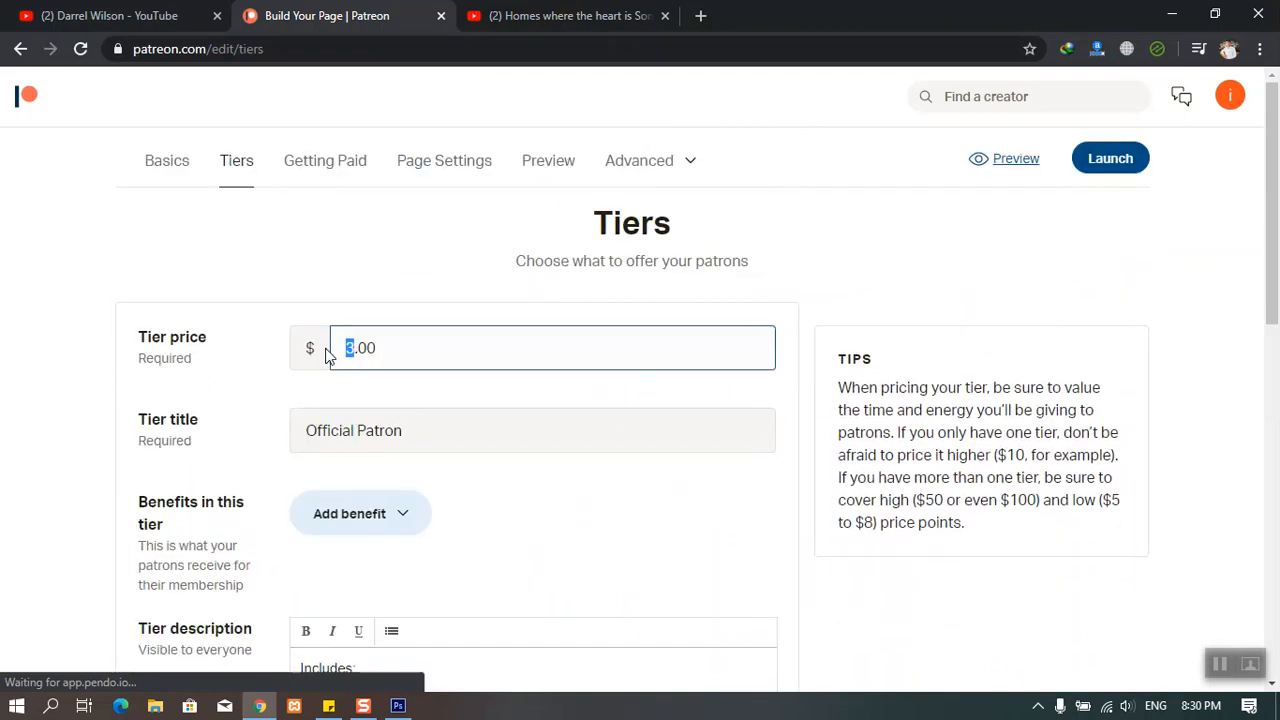
type("1")
scroll(414, 449, "down", 2)
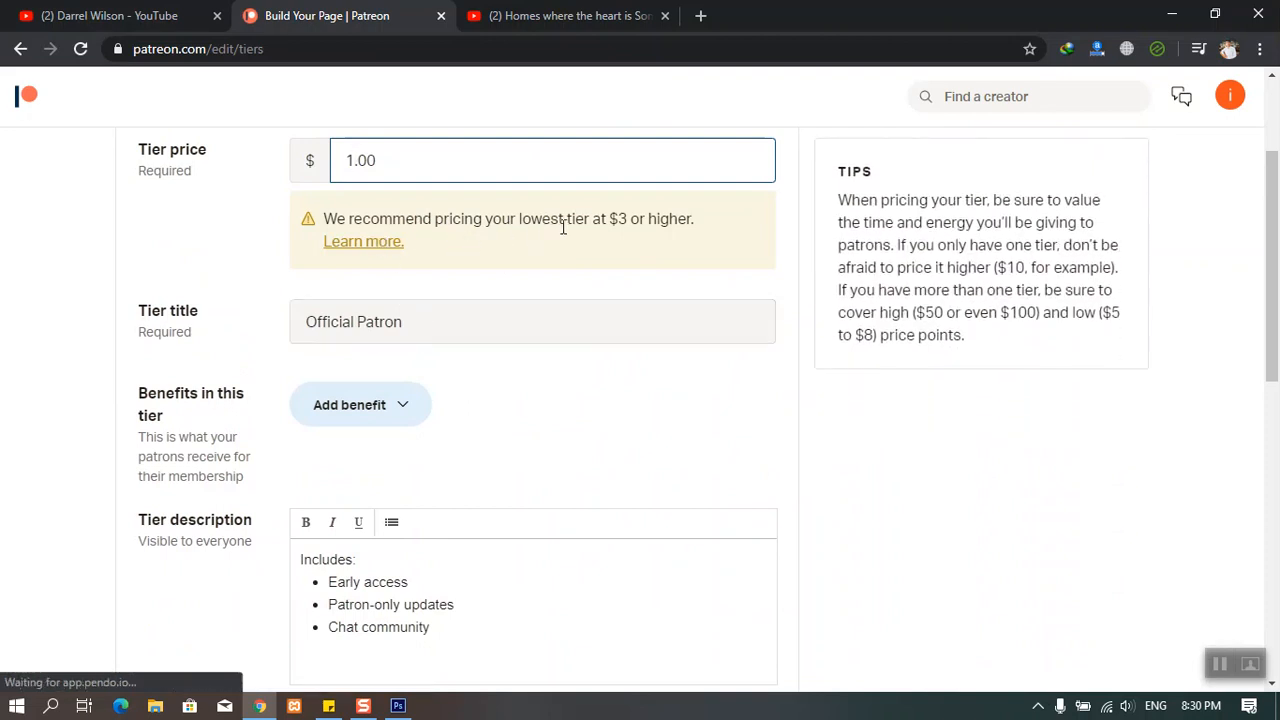
scroll(600, 250, "down", 3)
left_click(188, 641)
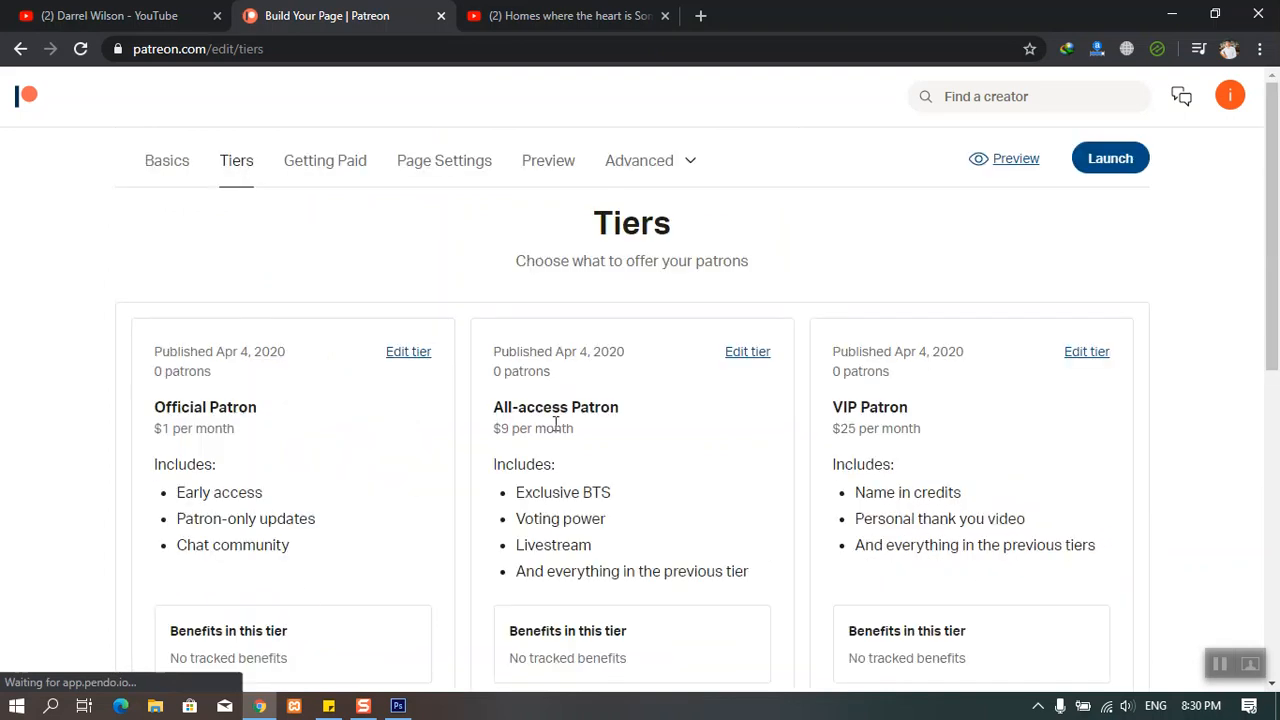
Examine the monthly prices and included benefits of the three membership tiers.
left_click_drag(174, 428, 141, 434)
scroll(651, 474, "down", 4)
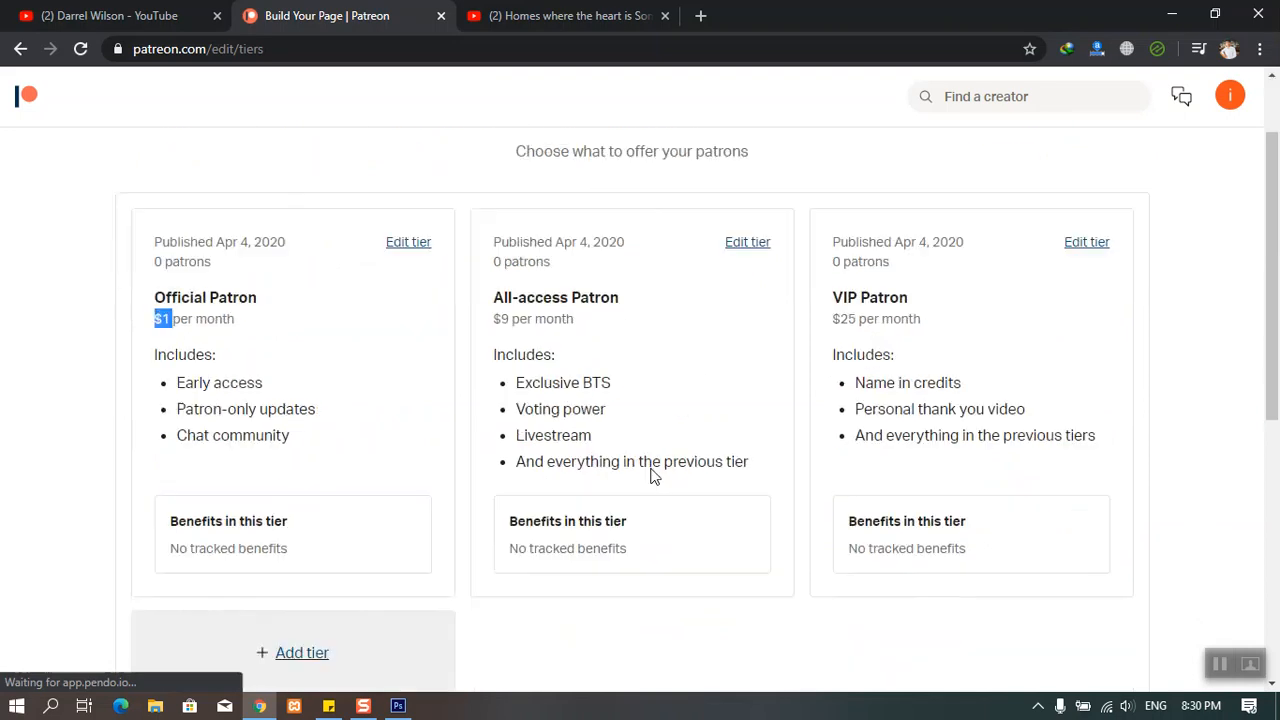
scroll(589, 509, "up", 1)
scroll(540, 555, "up", 3)
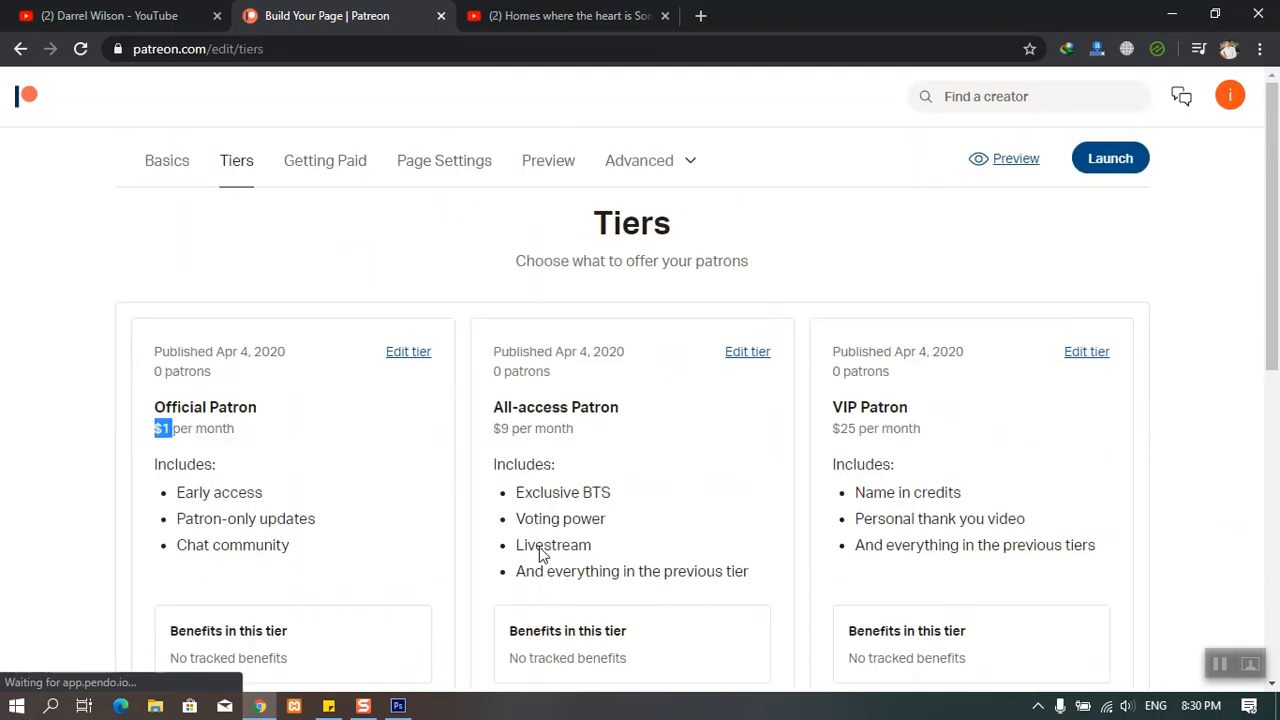
scroll(583, 451, "down", 1)
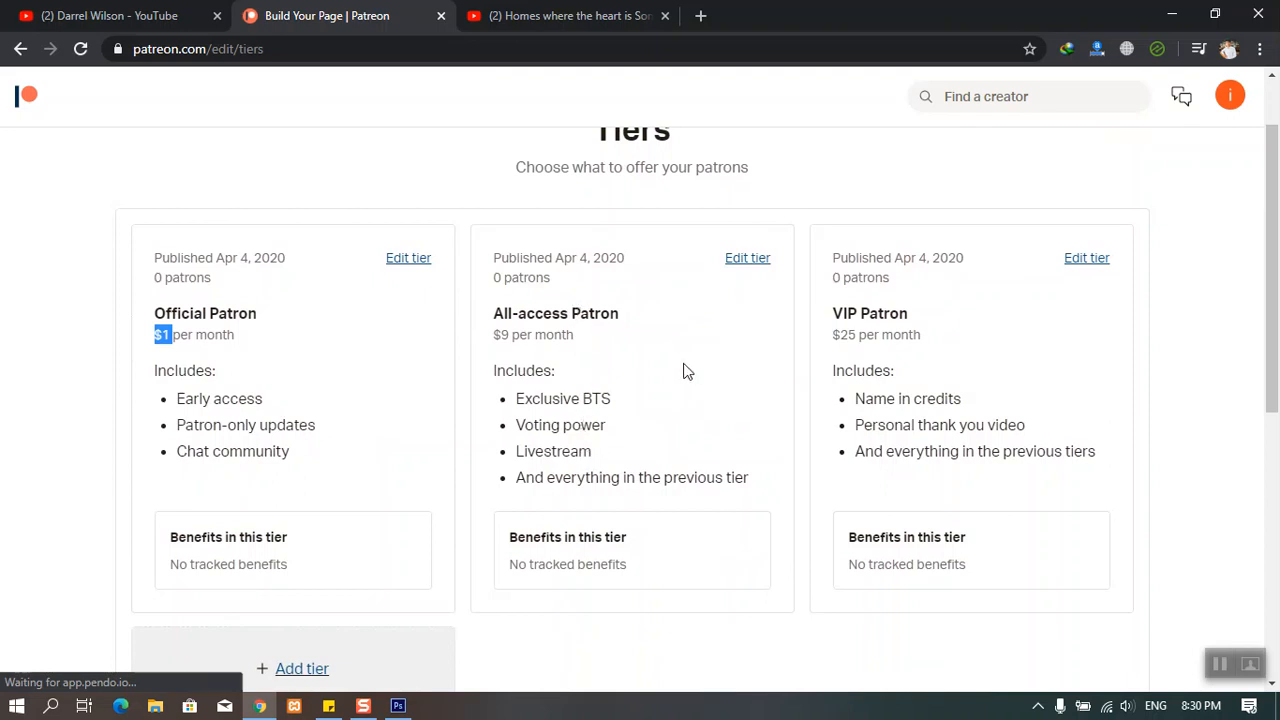
scroll(686, 374, "down", 4)
scroll(594, 374, "up", 5)
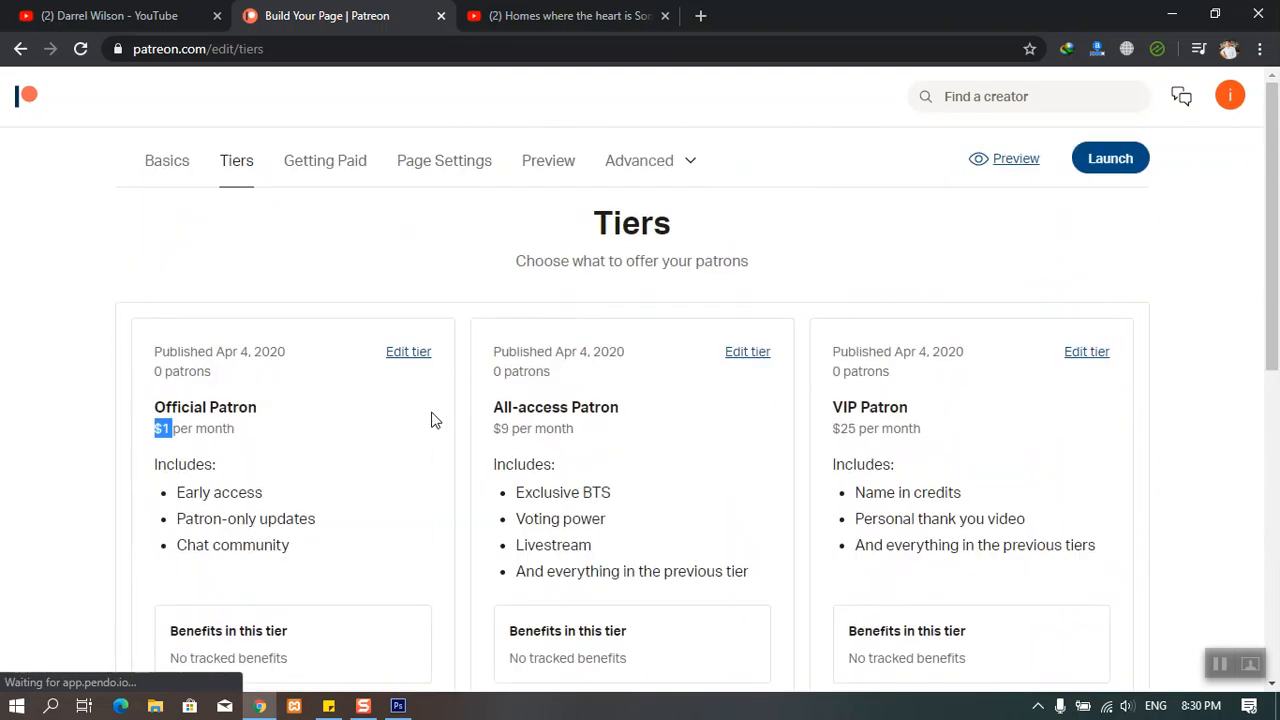
On the Getting Paid page, set the payment schedule to Per Creation and look over the currency options.
left_click(343, 175)
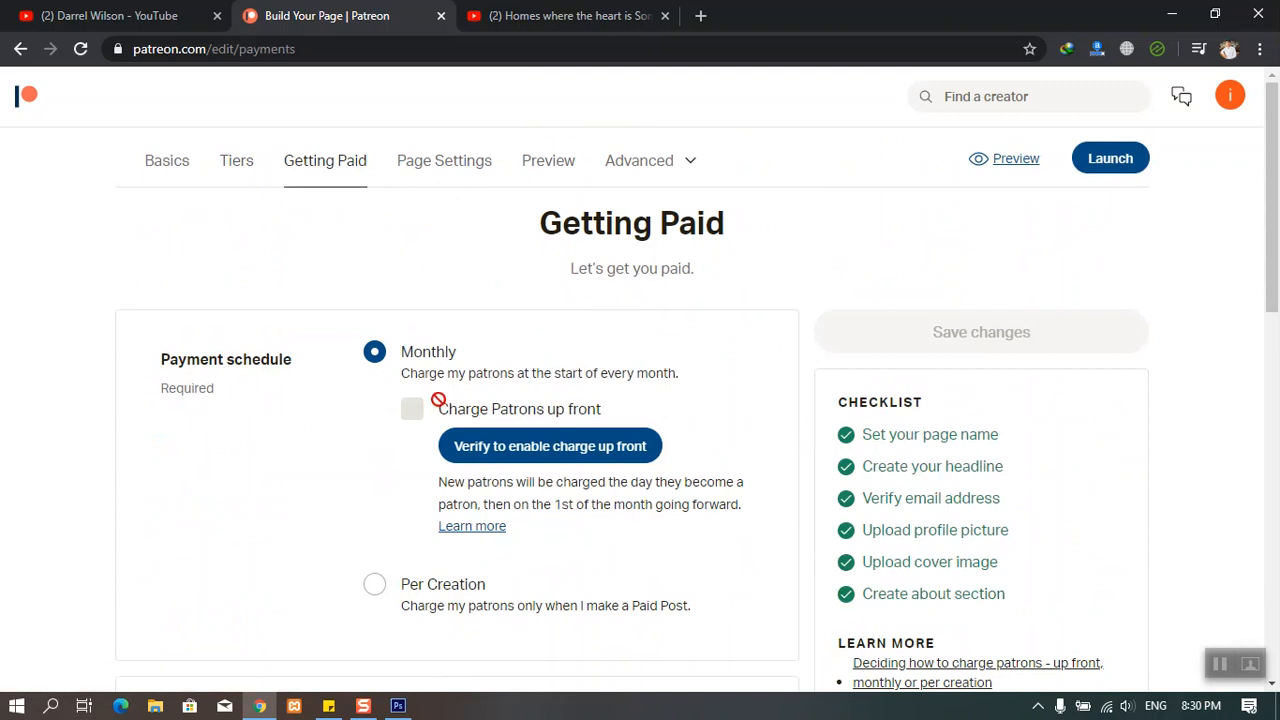
left_click(382, 585)
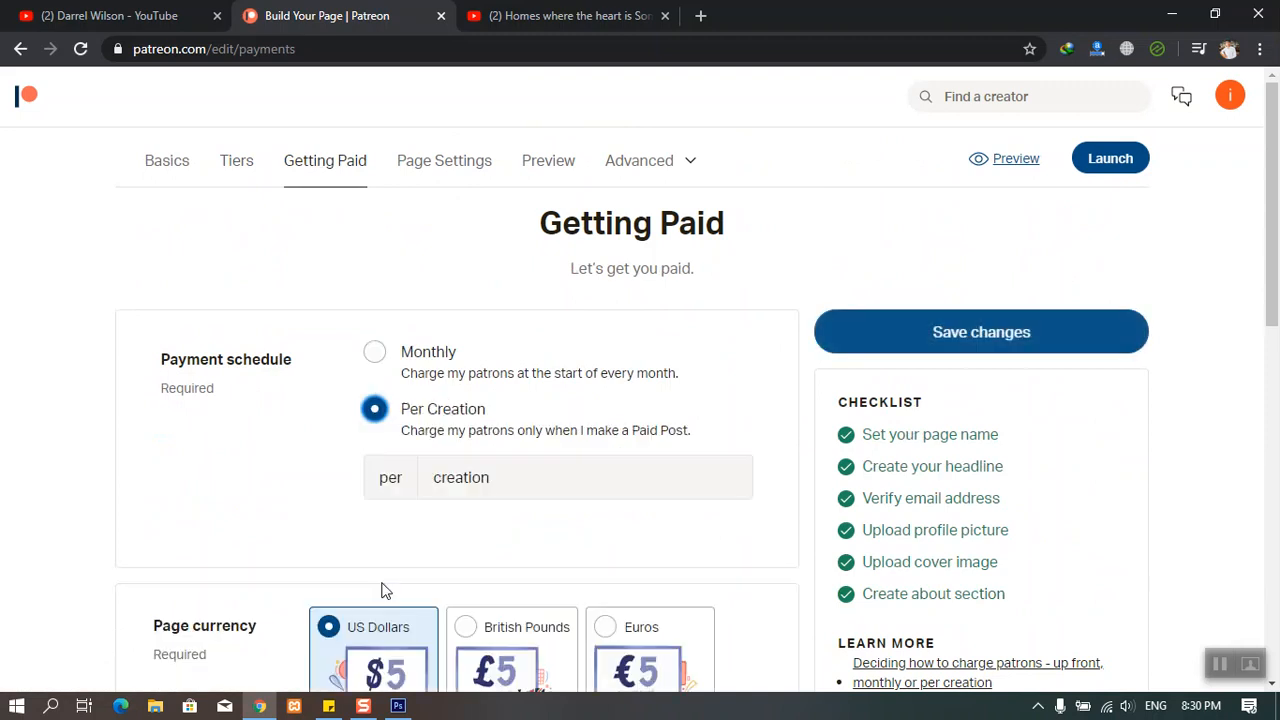
scroll(434, 528, "down", 2)
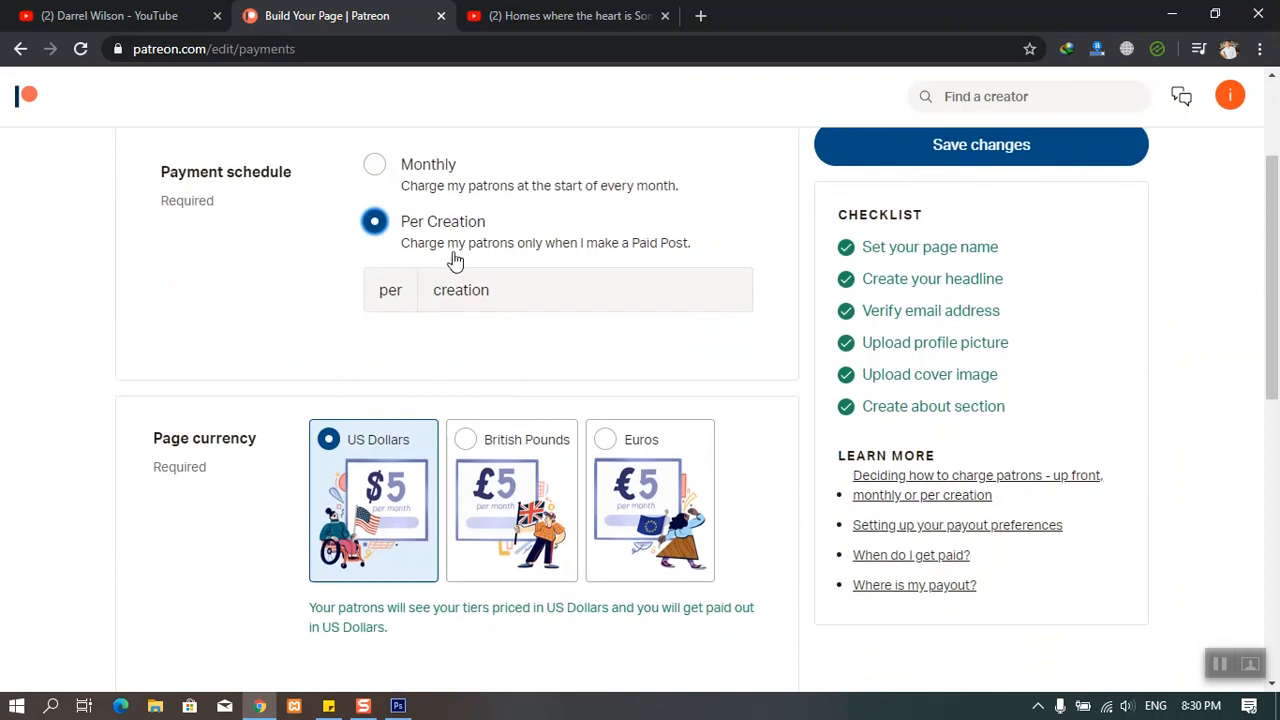
scroll(483, 371, "up", 1)
scroll(440, 300, "up", 1)
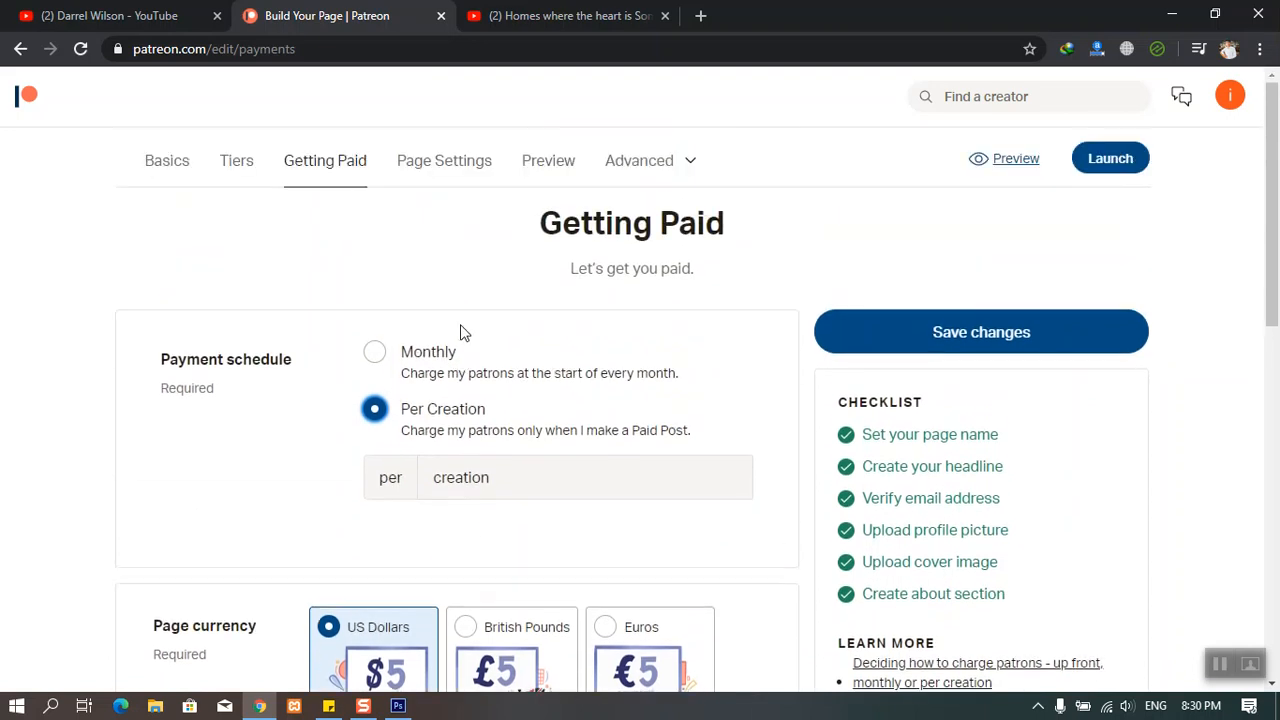
On the Page Settings page, set the custom brand color to the suggested teal.
left_click(442, 168)
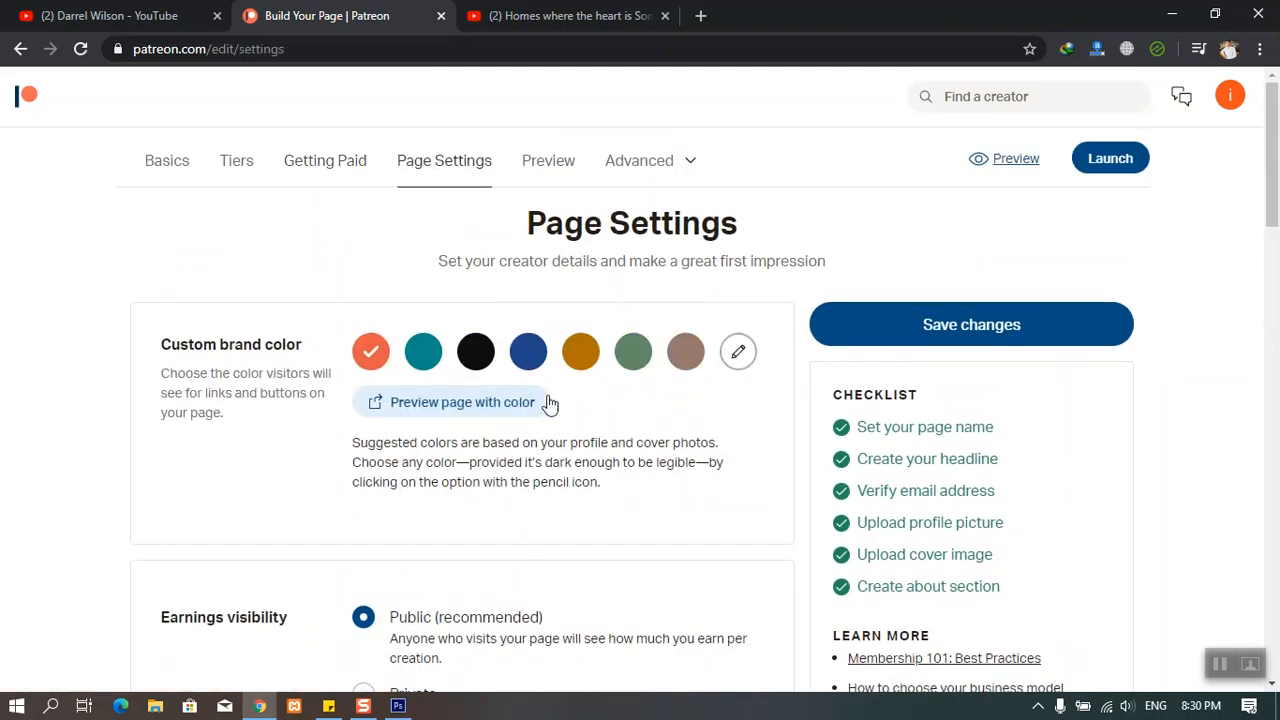
left_click(426, 348)
scroll(578, 441, "down", 1)
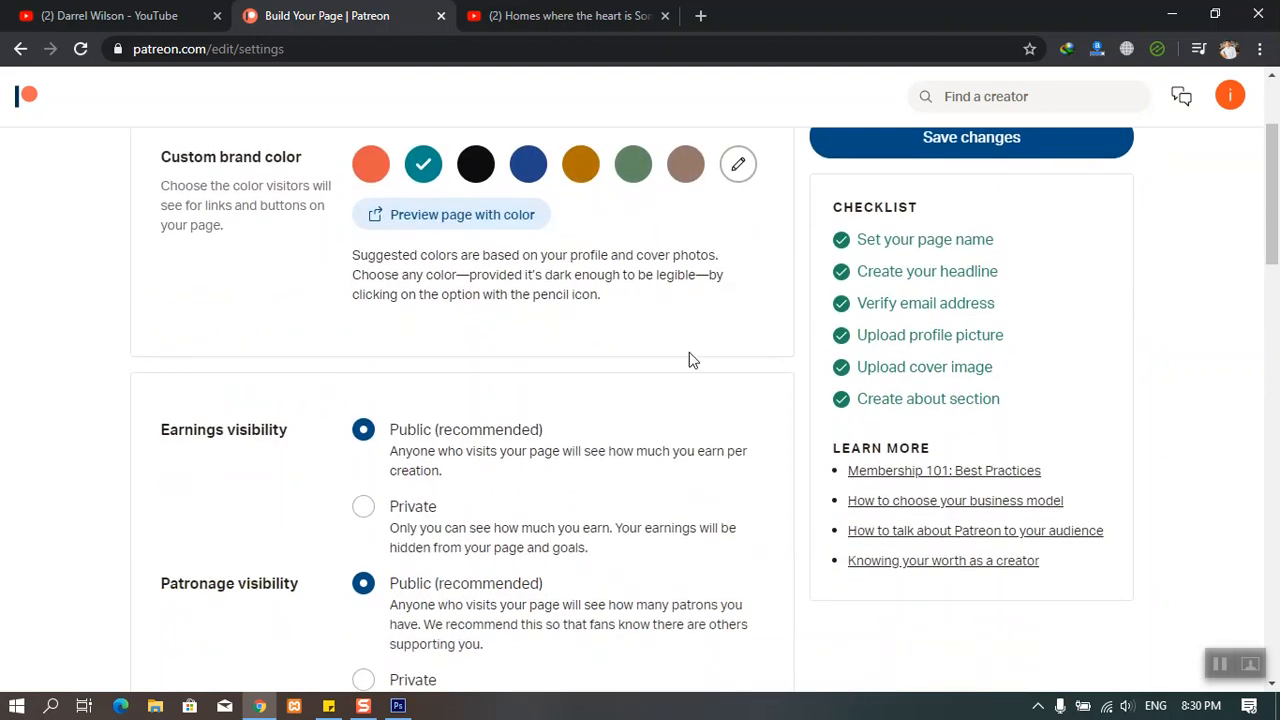
Try Private earnings visibility, switch back to Public (recommended), and look over the patronage visibility and social links settings.
scroll(262, 446, "down", 2)
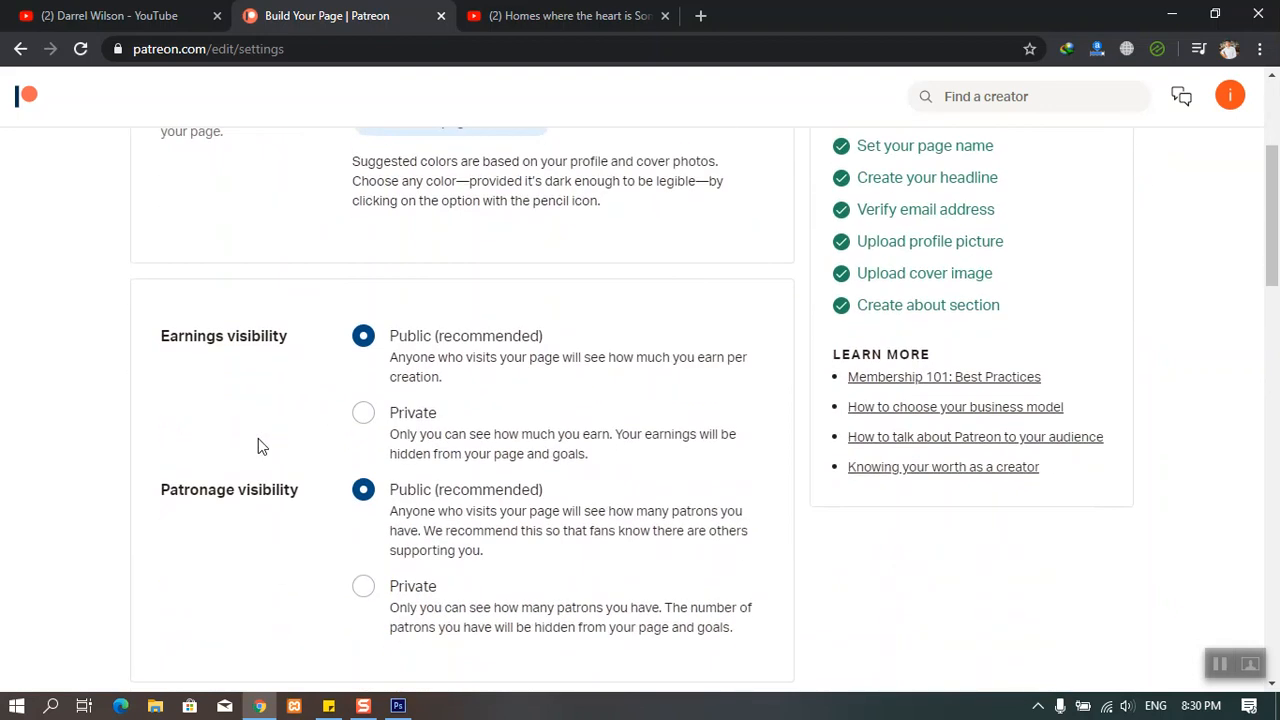
left_click(393, 411)
left_click(368, 338)
scroll(378, 418, "down", 2)
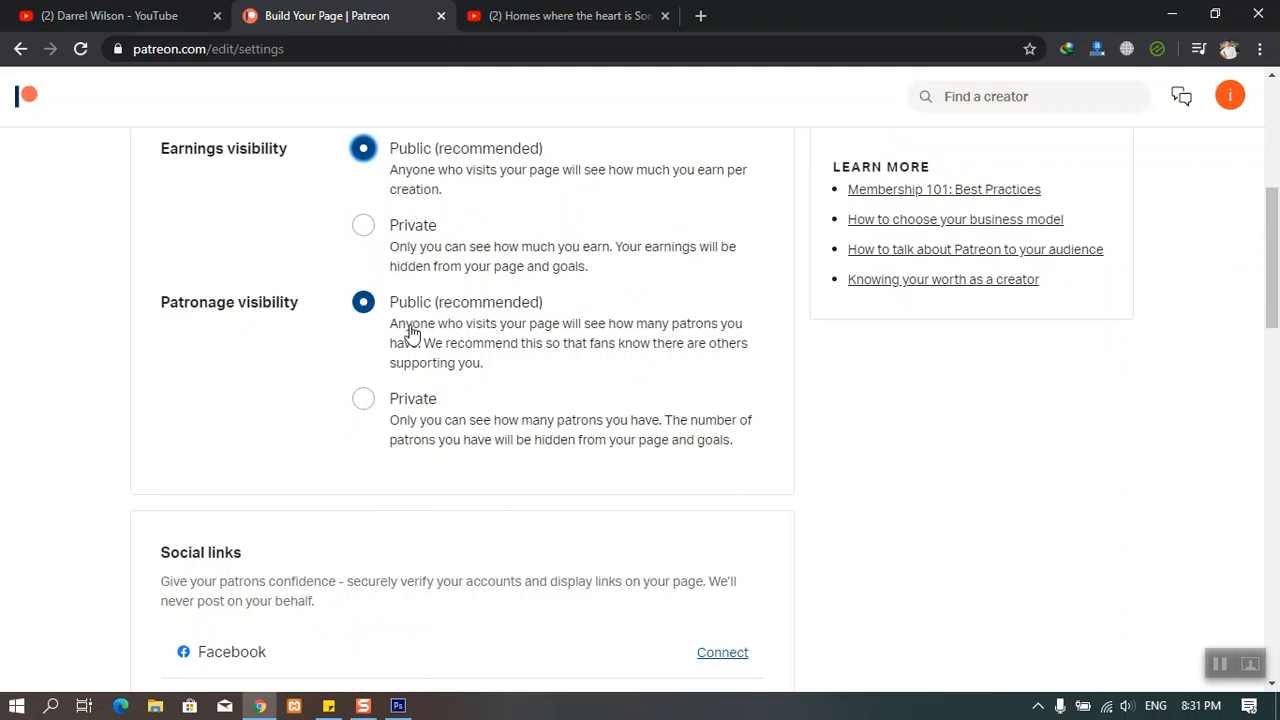
scroll(362, 394, "down", 2)
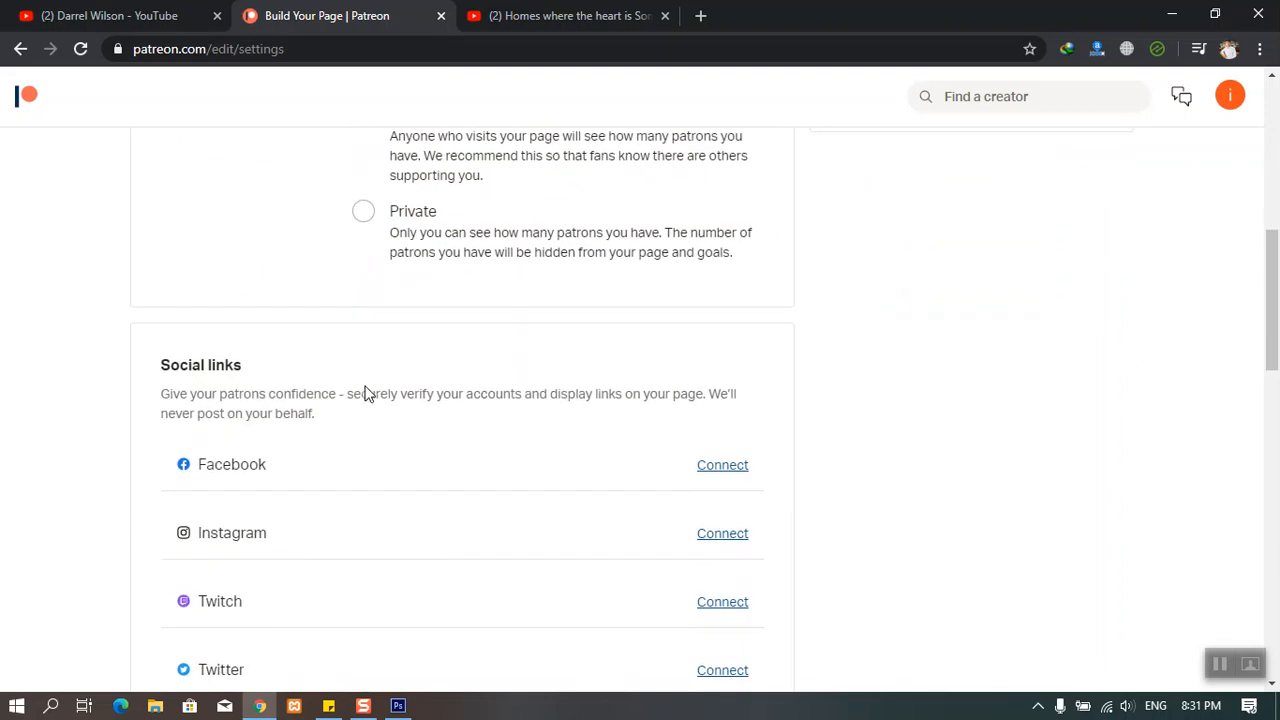
Read the Social links description and look over the Facebook, Instagram, Twitch, Twitter and YouTube connection options.
scroll(340, 388, "down", 2)
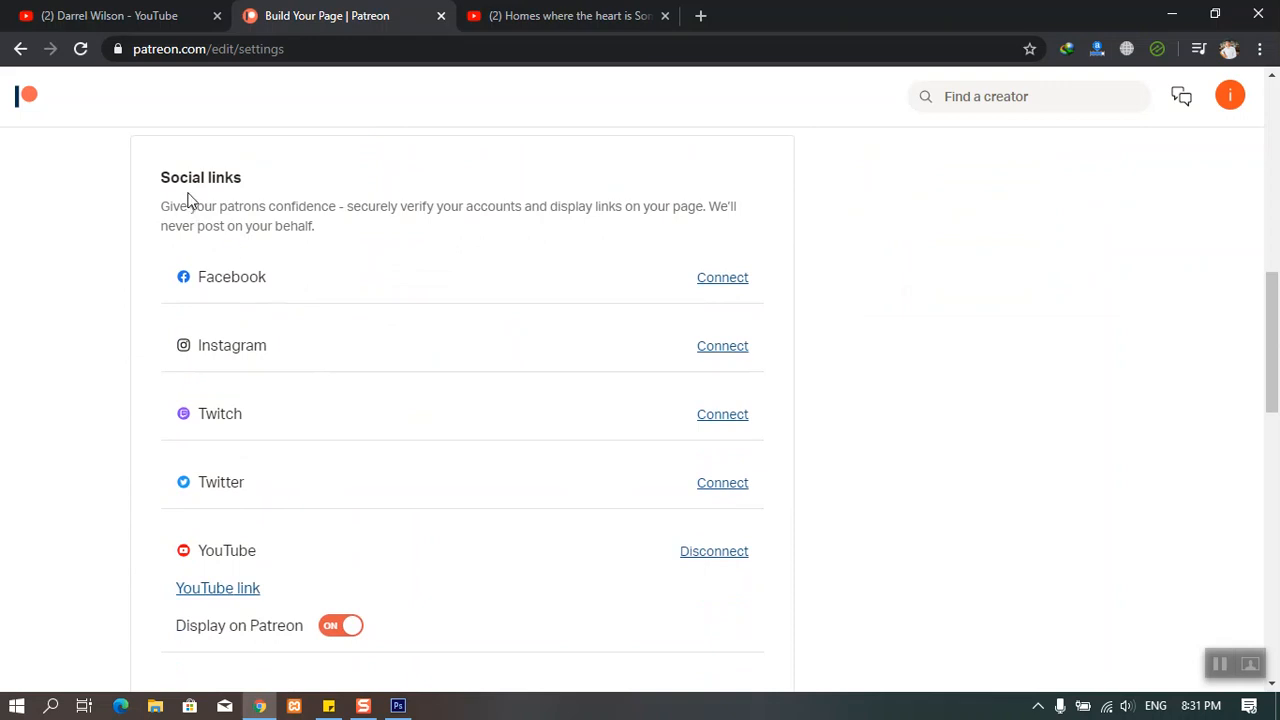
left_click_drag(195, 222, 240, 212)
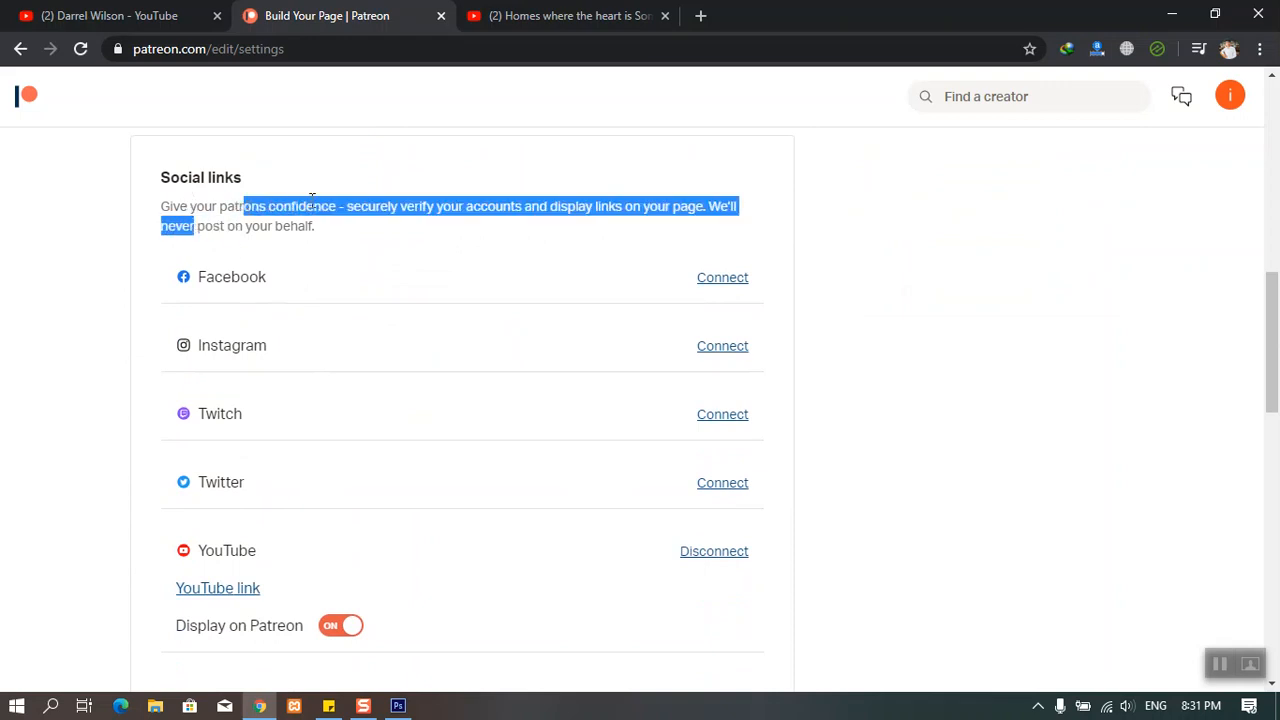
left_click(374, 210)
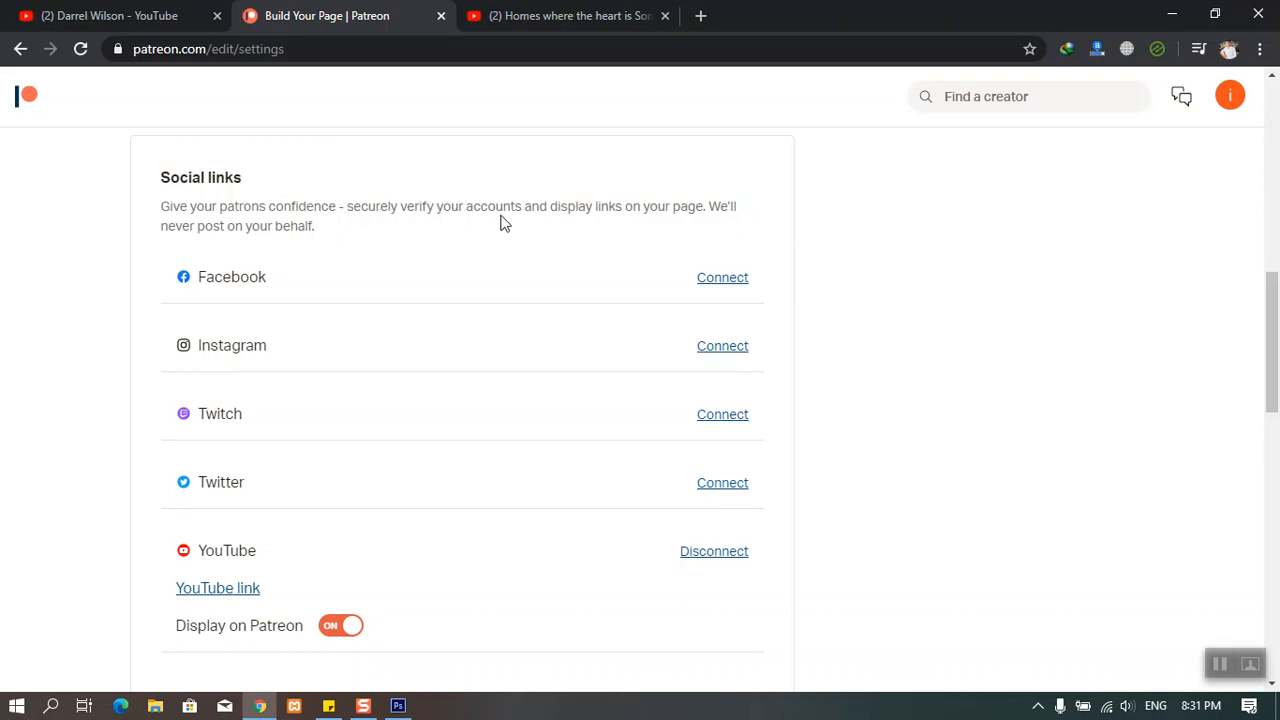
triple_click(234, 224)
scroll(386, 432, "down", 5)
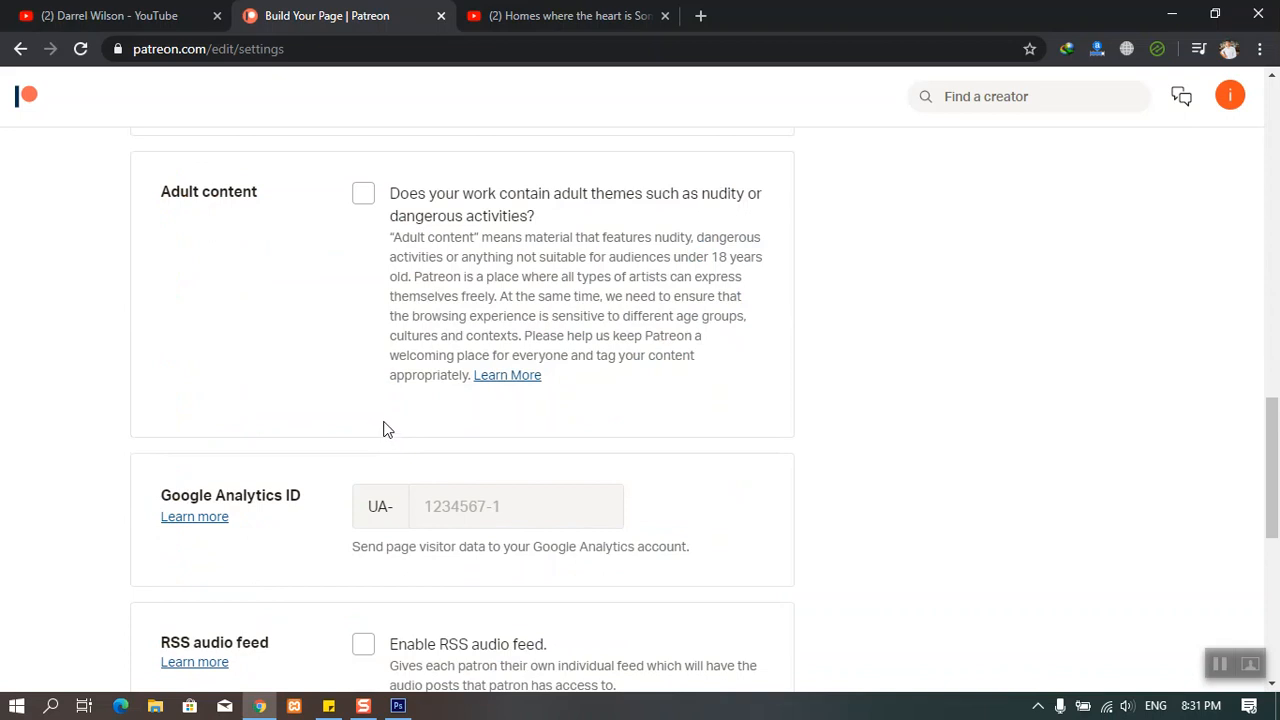
scroll(386, 430, "down", 3)
scroll(386, 429, "up", 7)
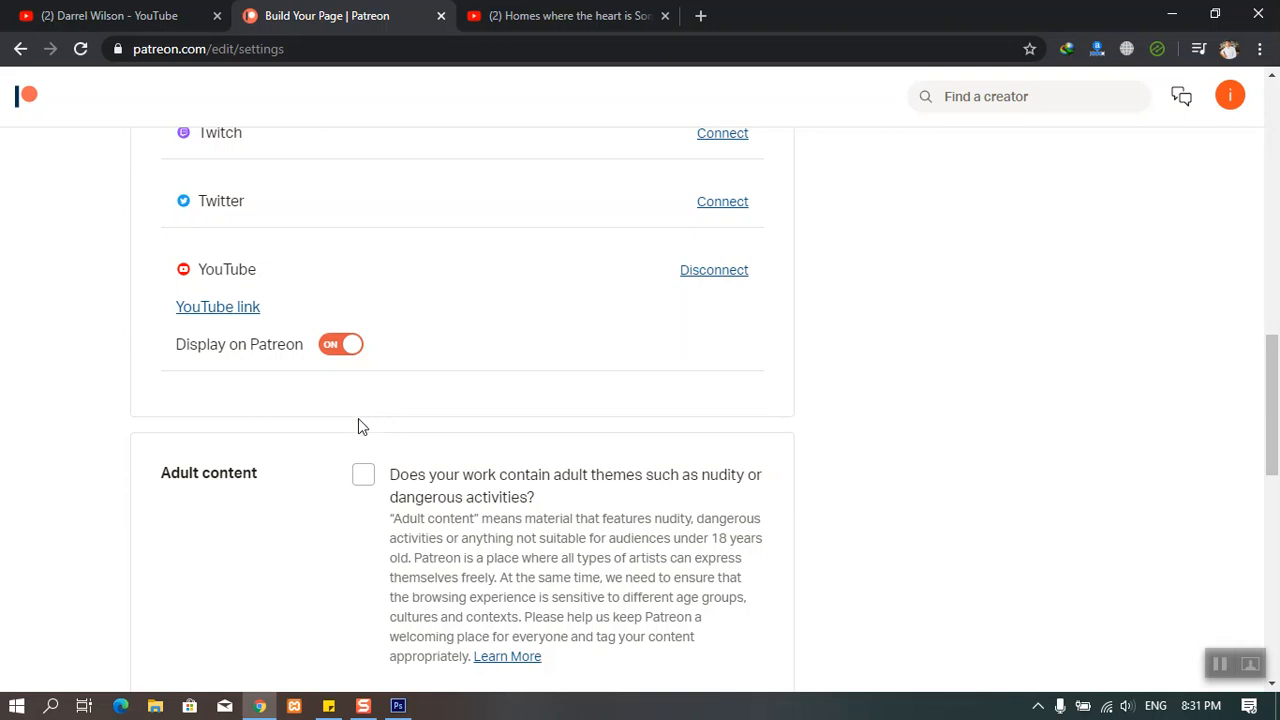
scroll(358, 420, "up", 3)
left_click(997, 308)
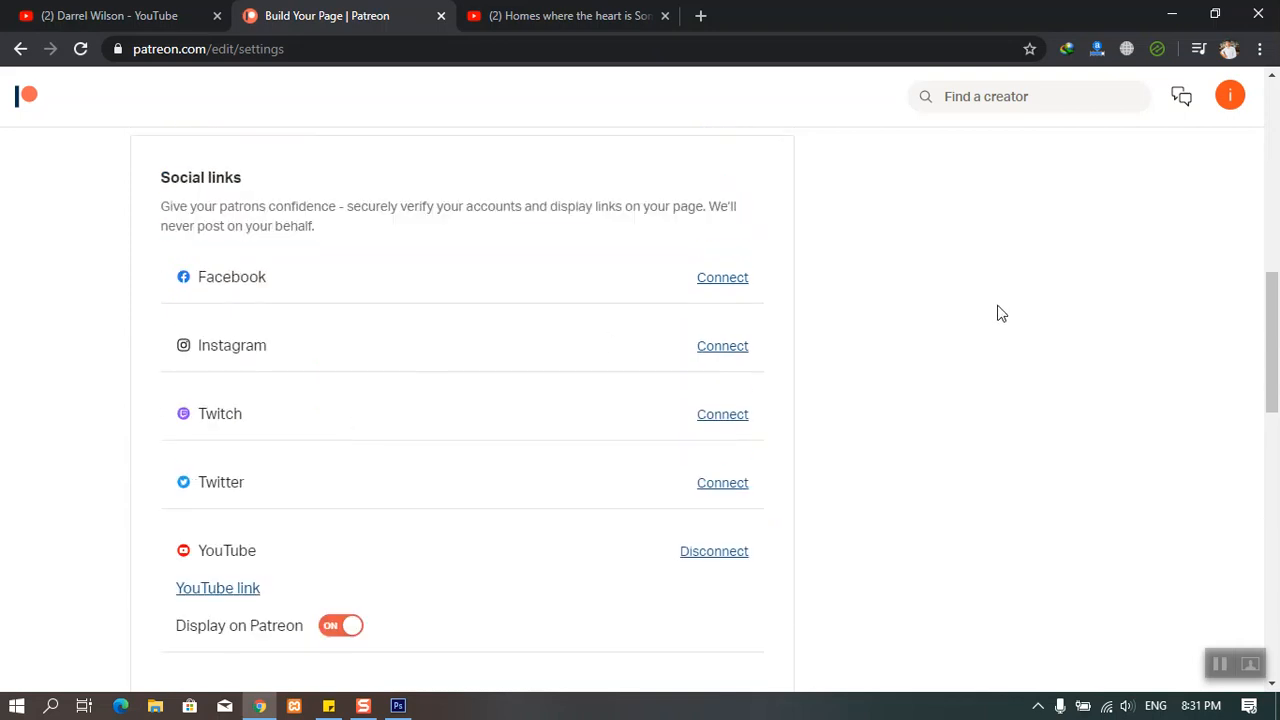
Look through the remaining page settings, including Adult content, Google Analytics ID and RSS audio feed.
scroll(968, 338, "down", 1)
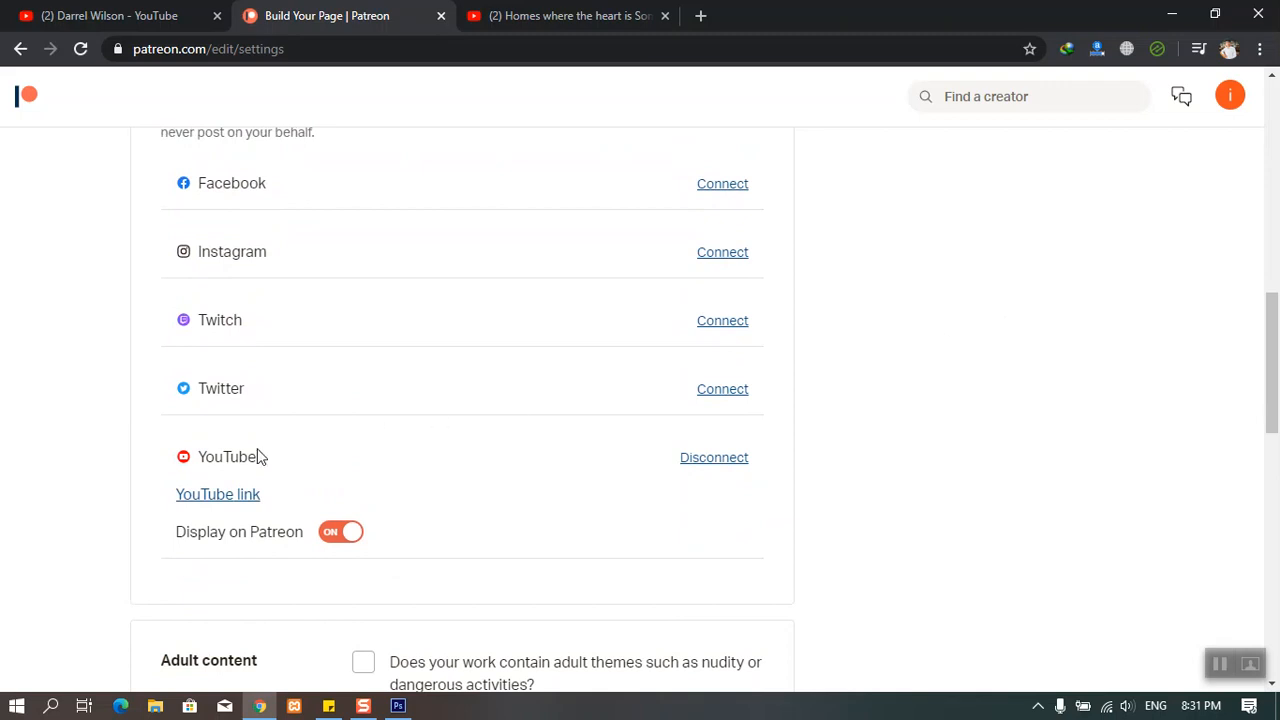
scroll(497, 577, "down", 3)
scroll(492, 574, "up", 2)
scroll(492, 570, "down", 3)
scroll(492, 568, "down", 2)
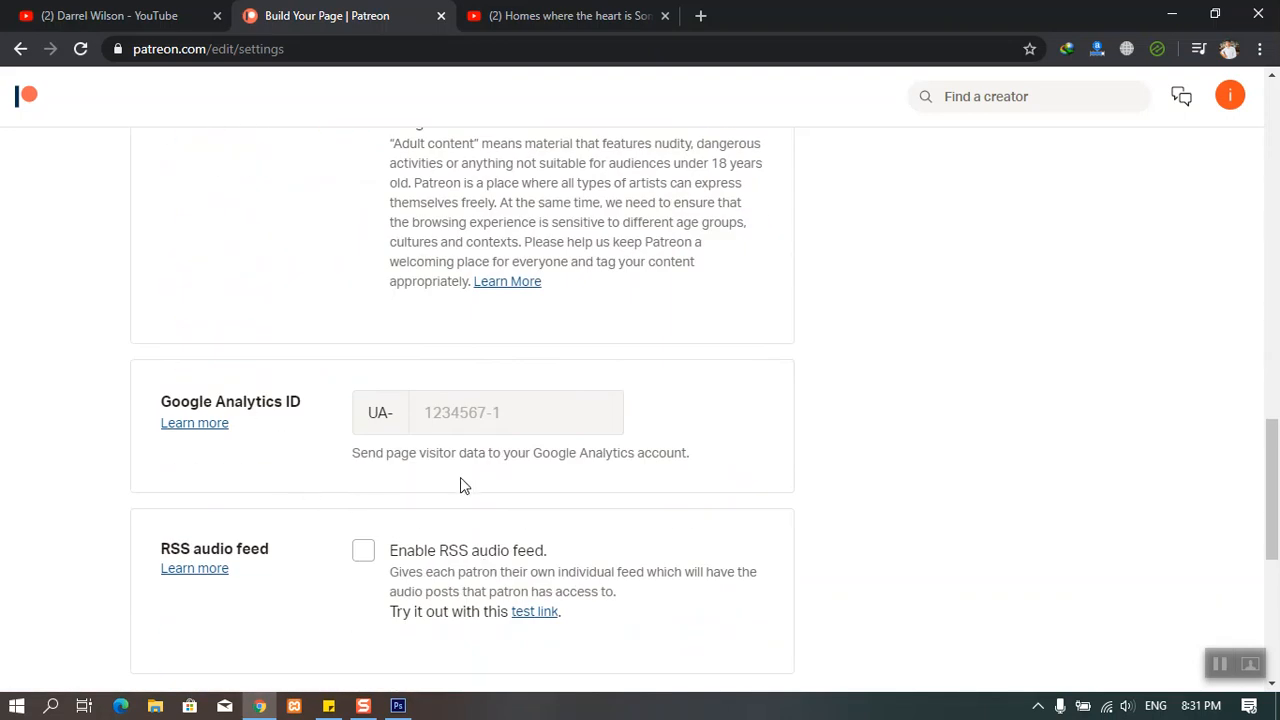
scroll(462, 485, "down", 3)
scroll(688, 510, "up", 8)
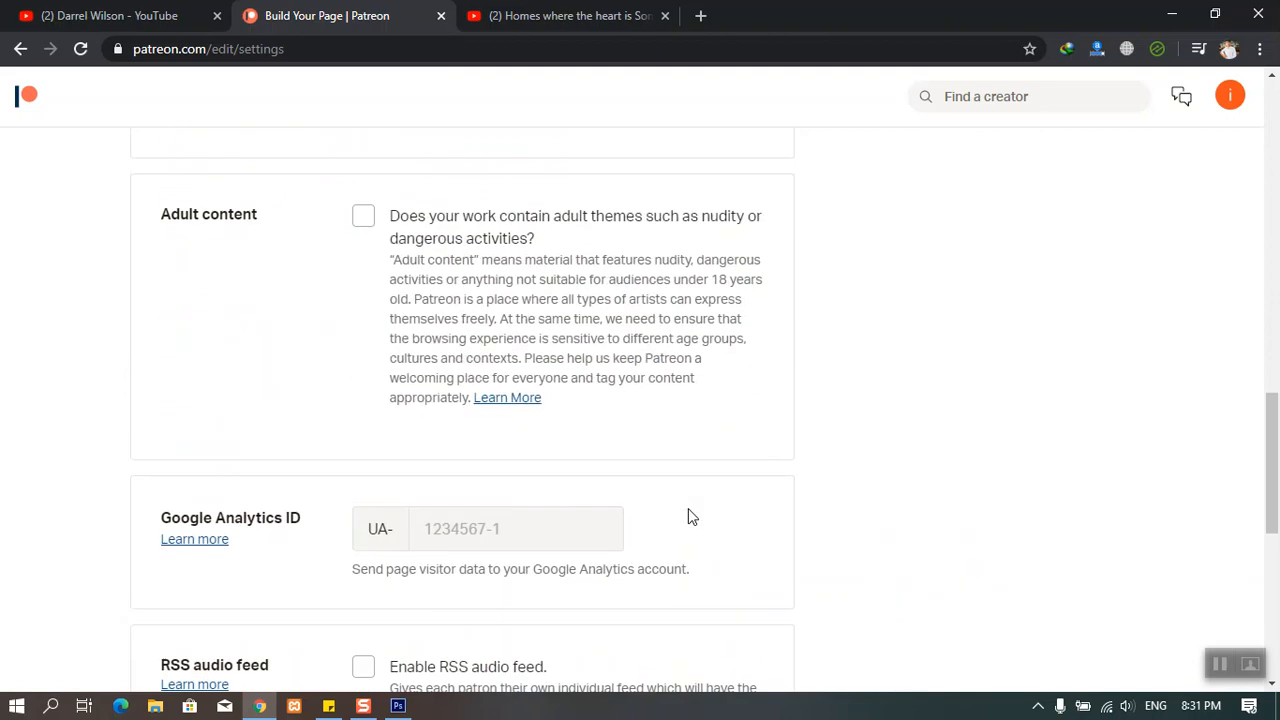
scroll(699, 497, "up", 5)
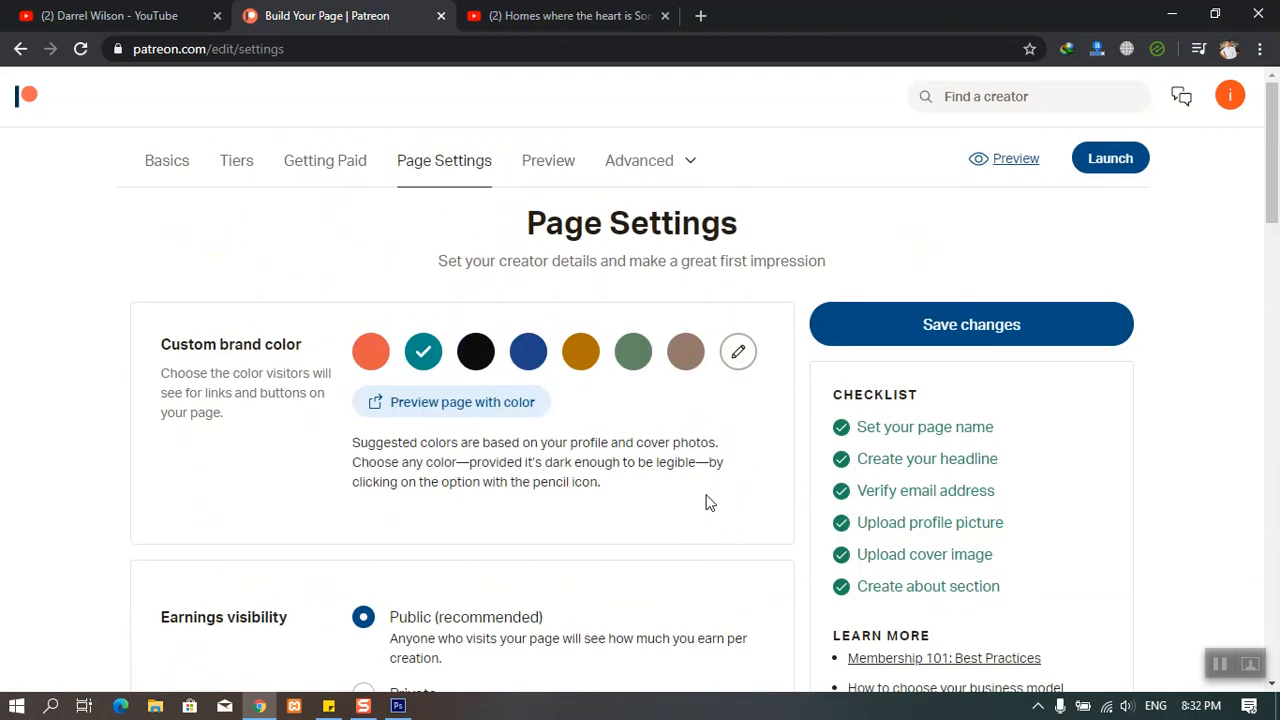
Open the creator page preview and review its membership levels, launch checklist and payment processing rates.
left_click(539, 168)
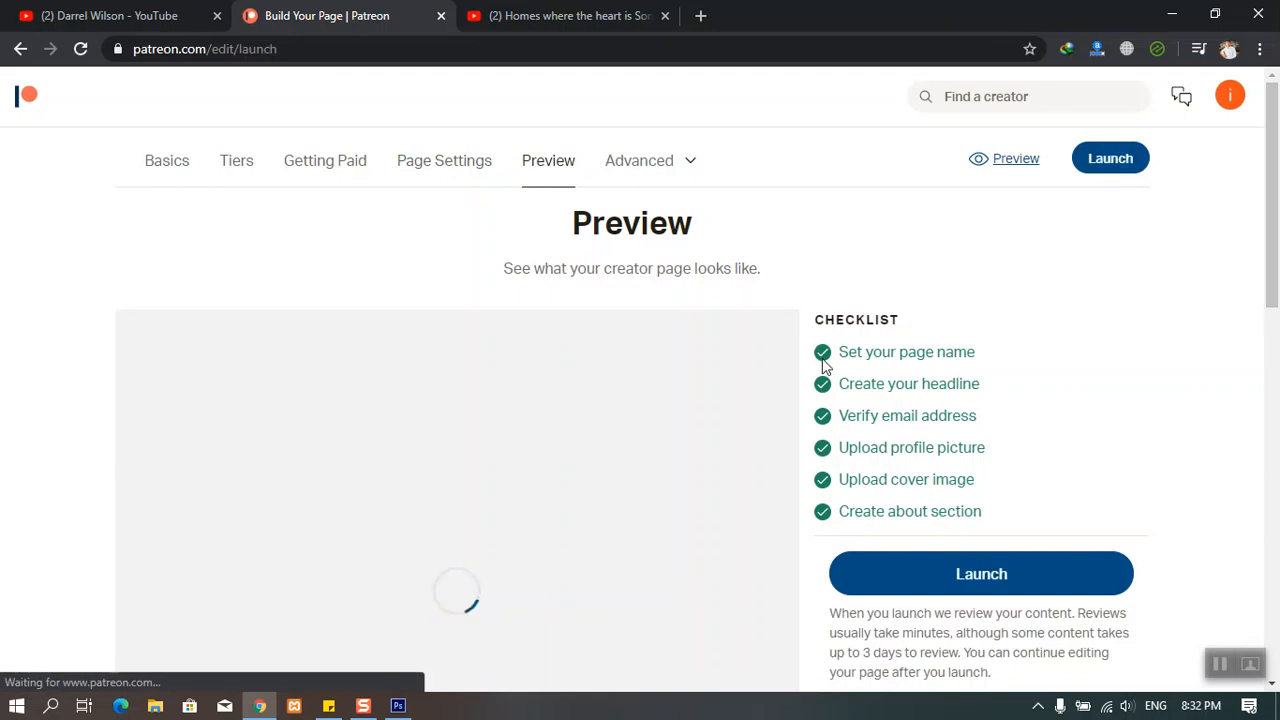
scroll(825, 372, "down", 3)
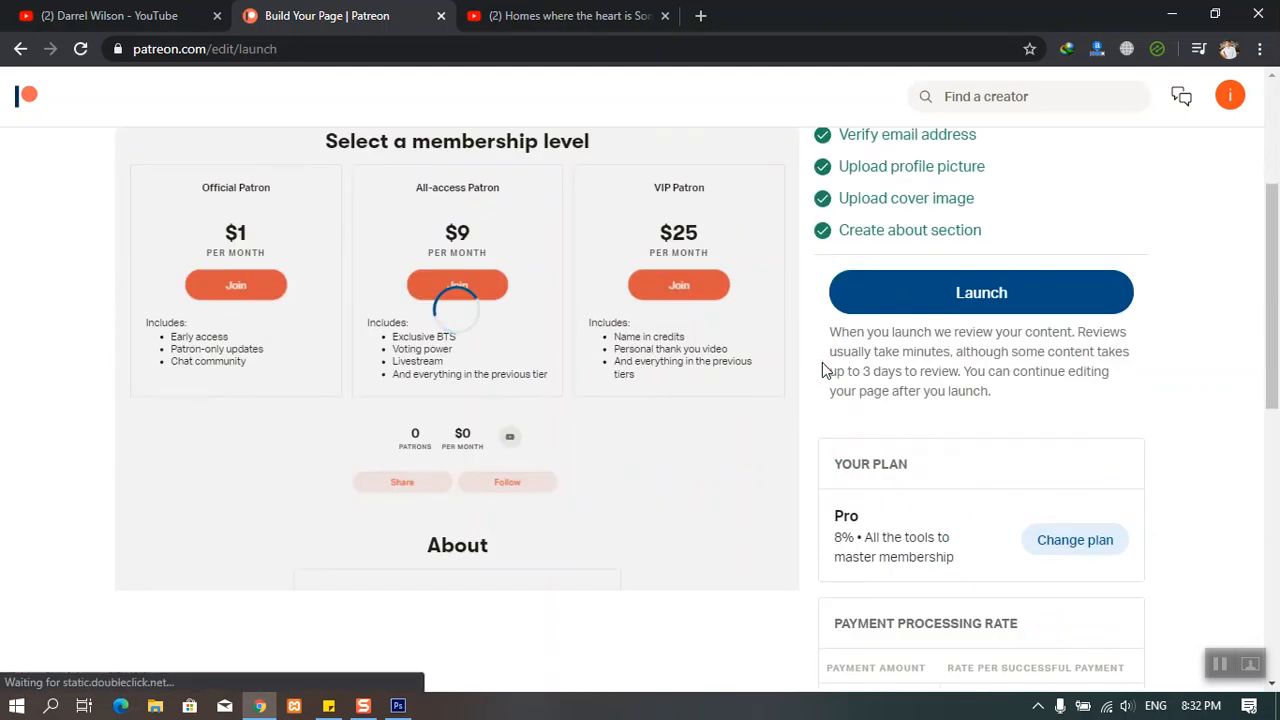
scroll(374, 322, "up", 1)
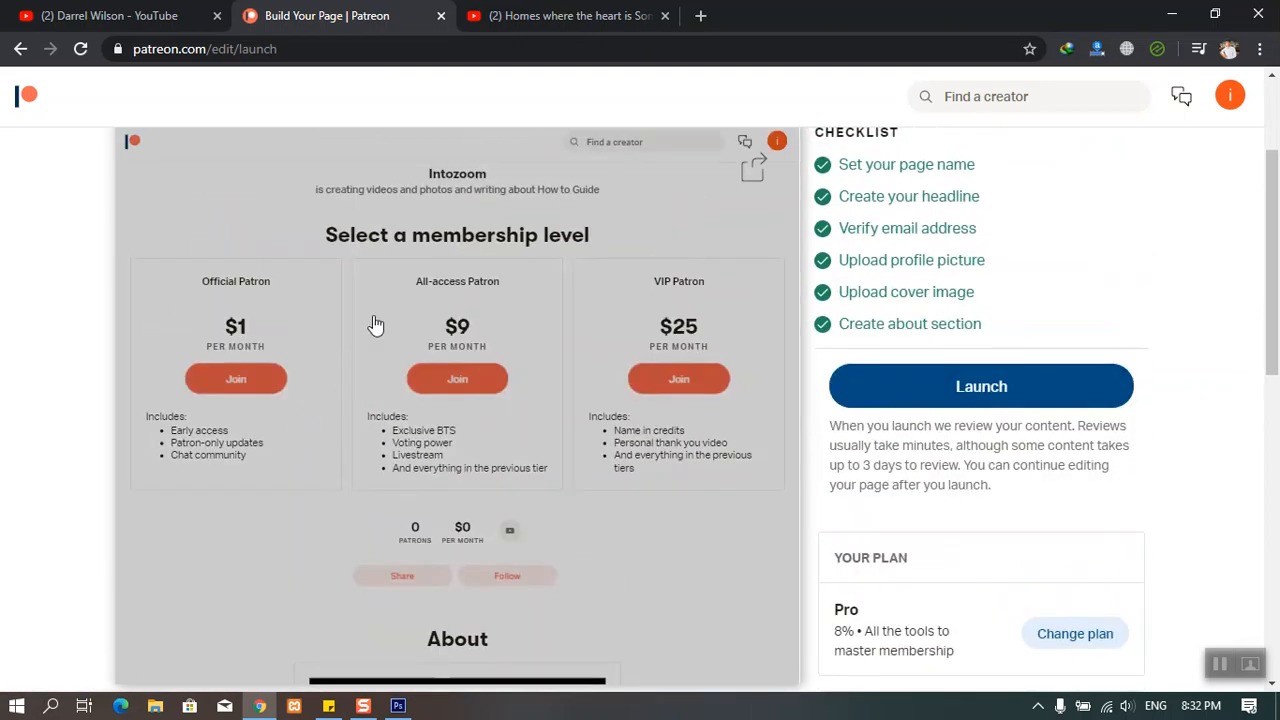
scroll(477, 471, "down", 1)
scroll(366, 414, "up", 1)
scroll(663, 540, "down", 8)
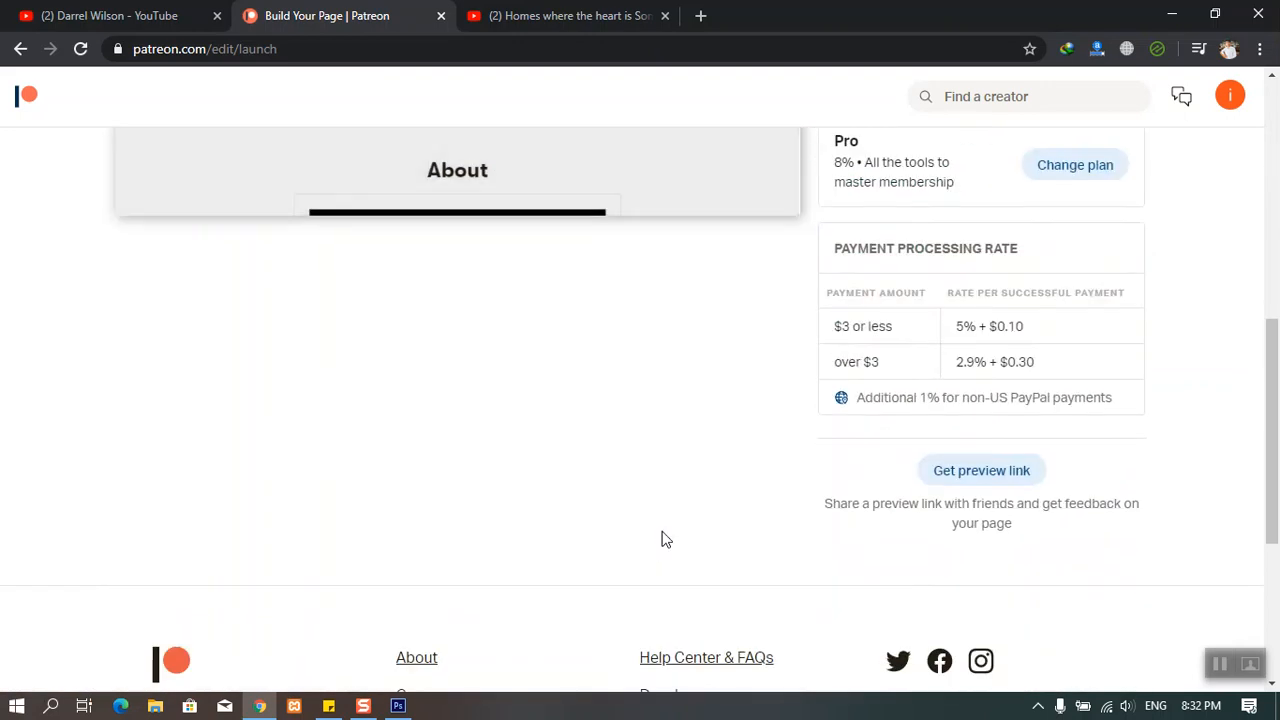
scroll(656, 530, "up", 6)
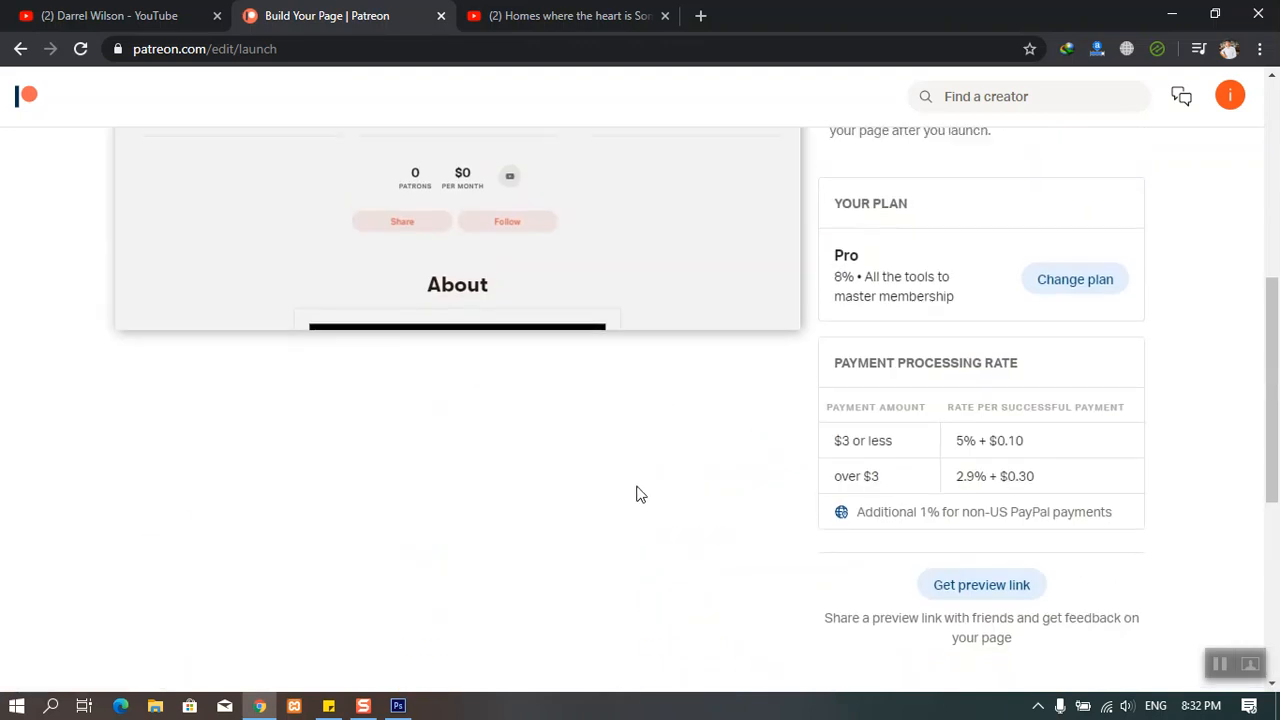
scroll(752, 492, "up", 2)
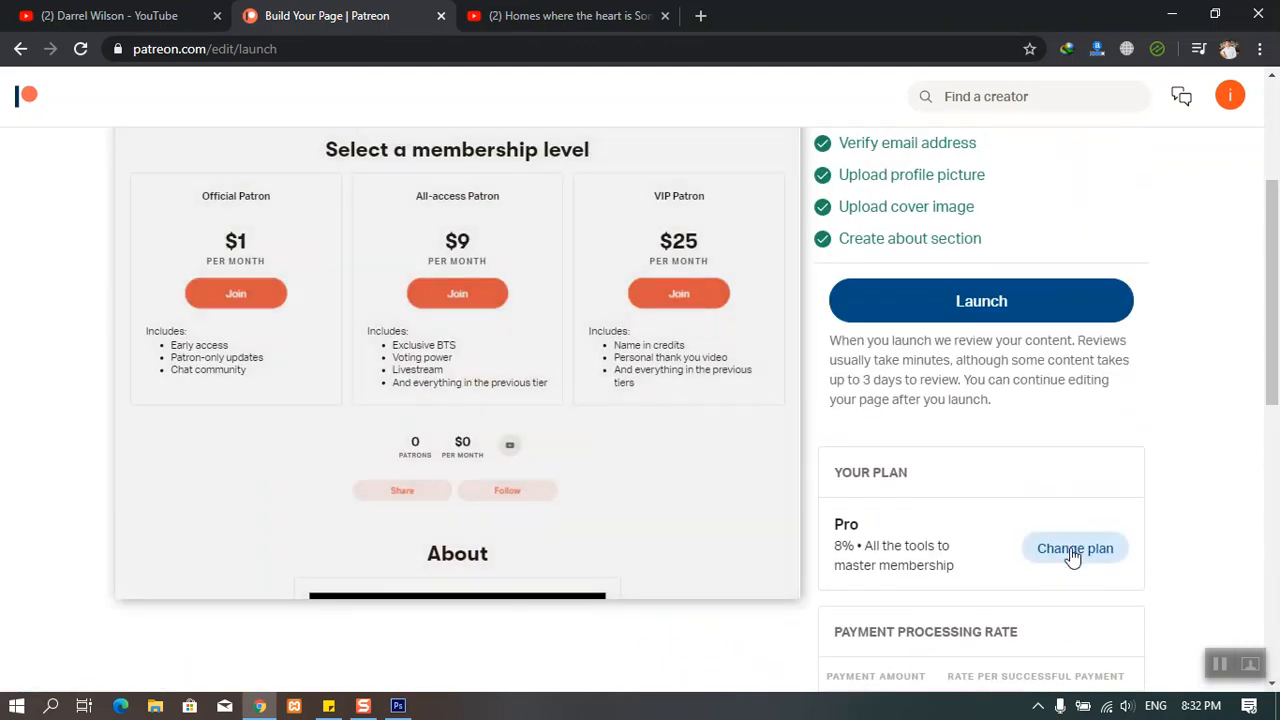
Show the plan choices and compare the Lite, Pro and Premium plans.
left_click(1073, 552)
scroll(1203, 466, "down", 1)
scroll(1203, 466, "down", 1)
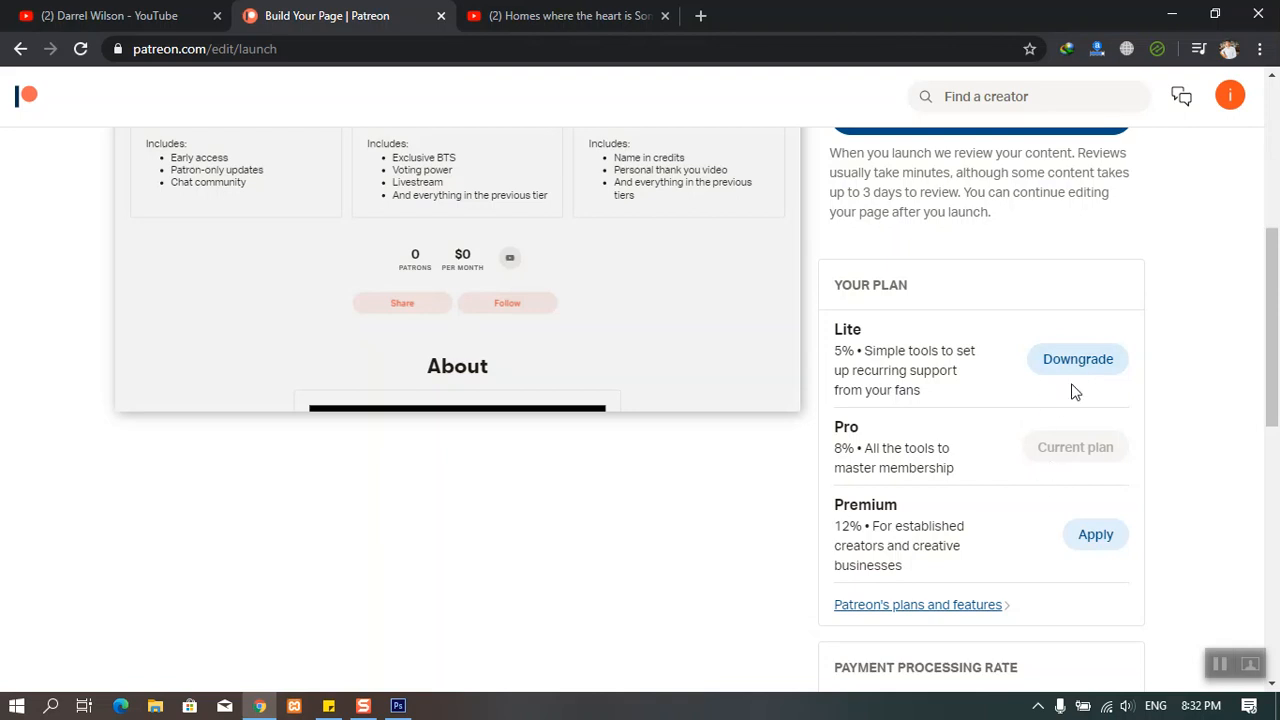
scroll(1072, 450, "up", 3)
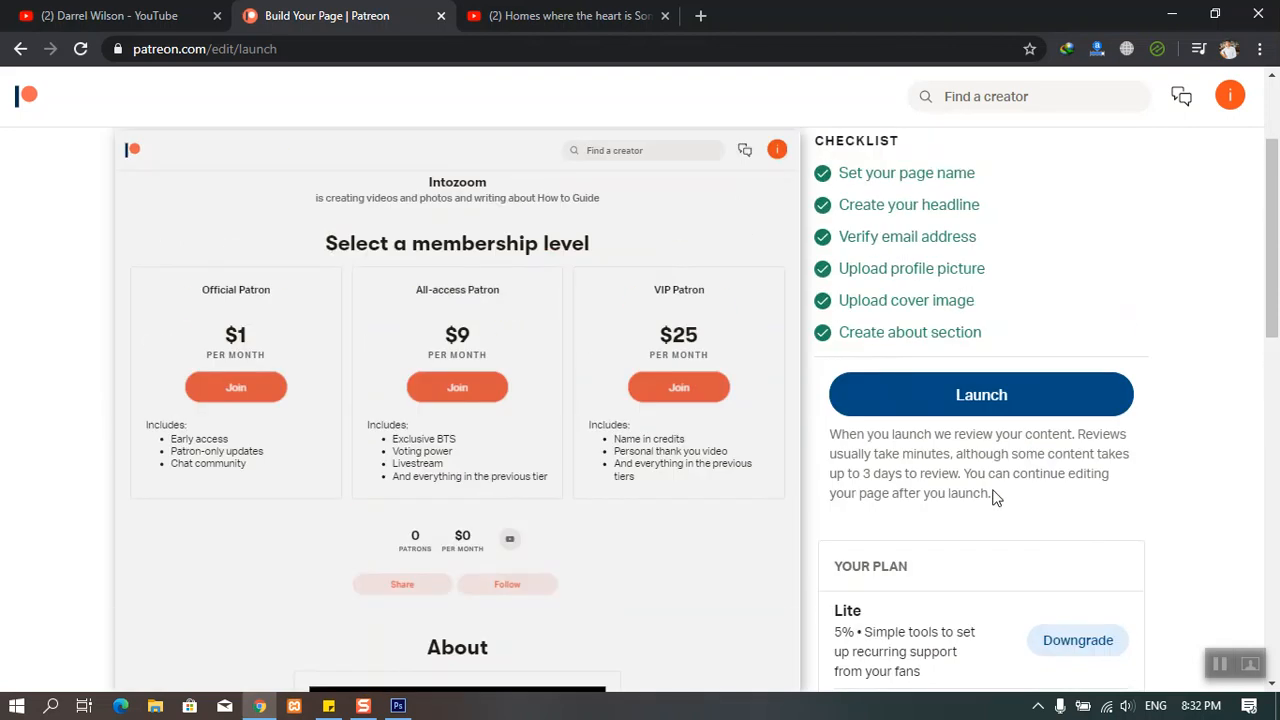
scroll(994, 494, "up", 2)
Look at the banner links on the open YouTube channel page and close its browser tab.
left_click(660, 172)
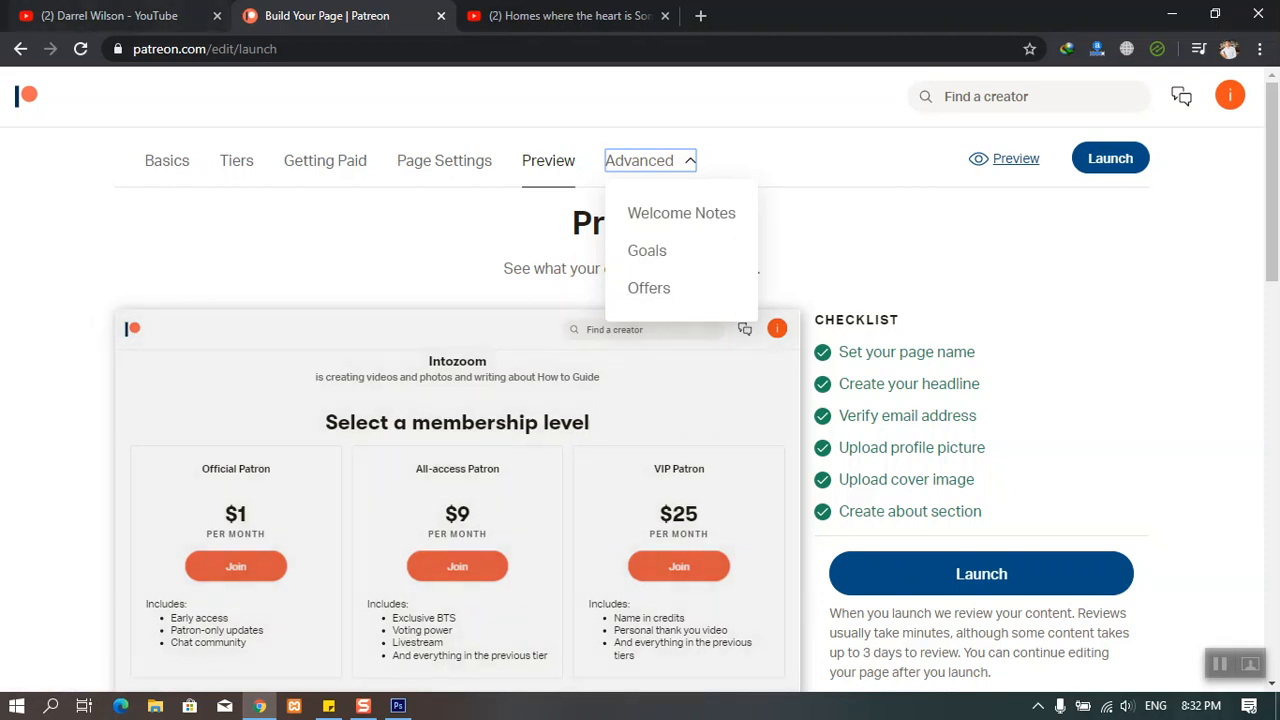
left_click(110, 15)
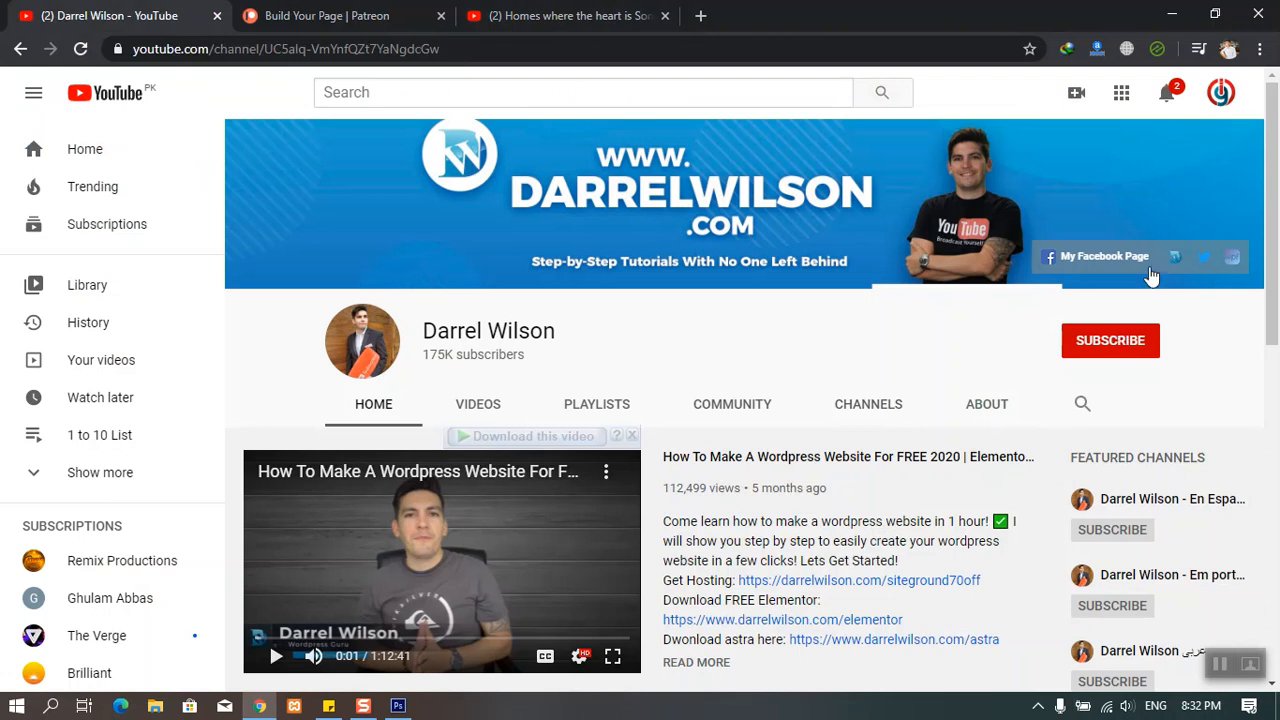
left_click(217, 16)
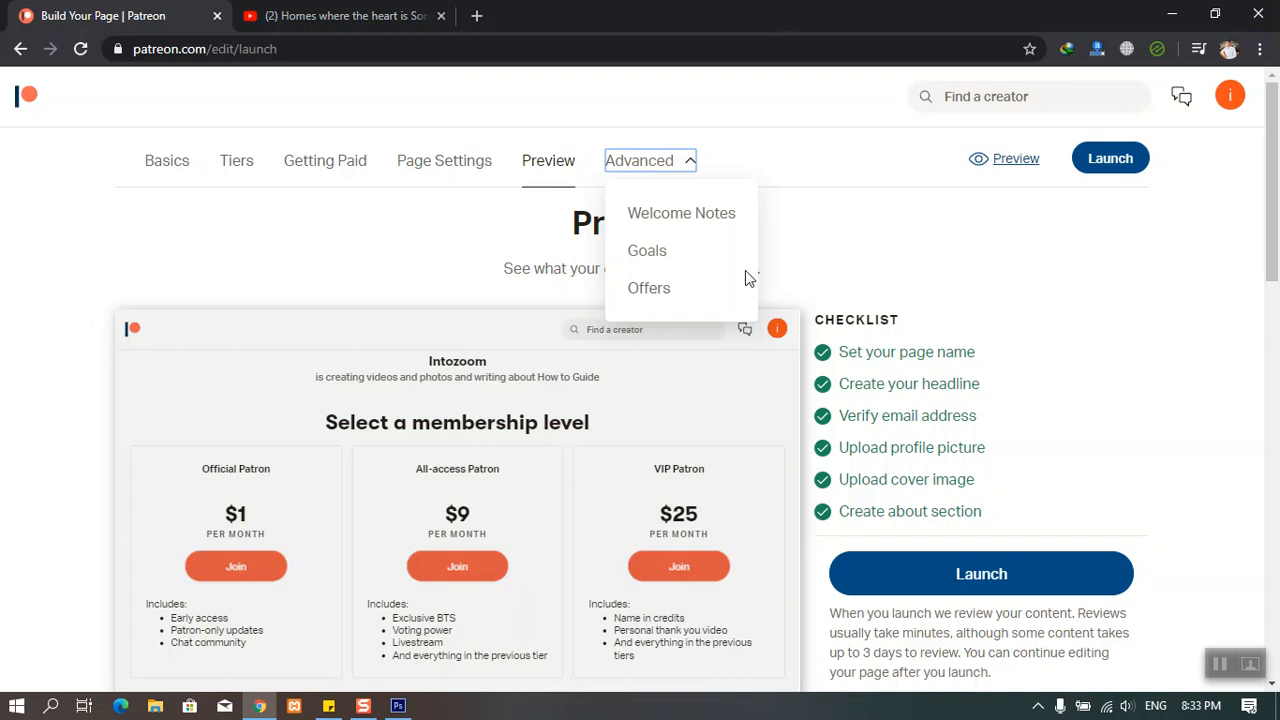
Open the advanced Welcome Notes page and look over the note options, text editor and welcome video field.
right_click(686, 216)
left_click(666, 219)
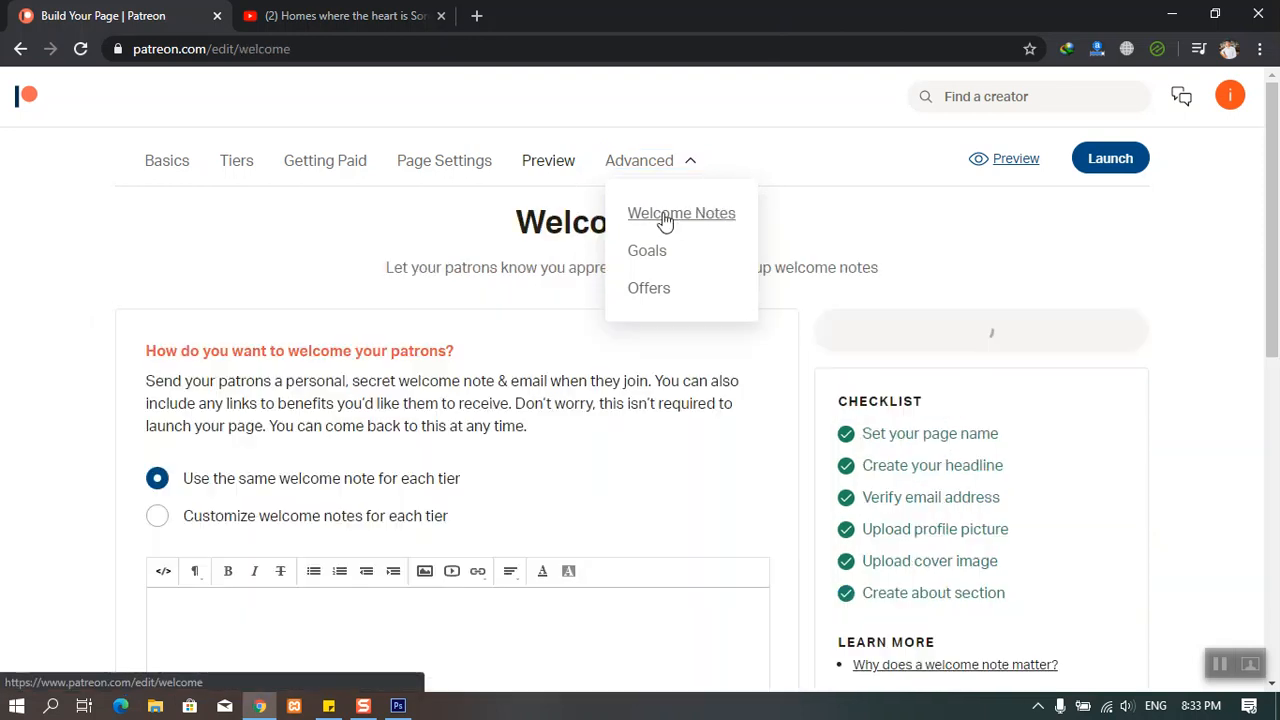
scroll(528, 468, "down", 2)
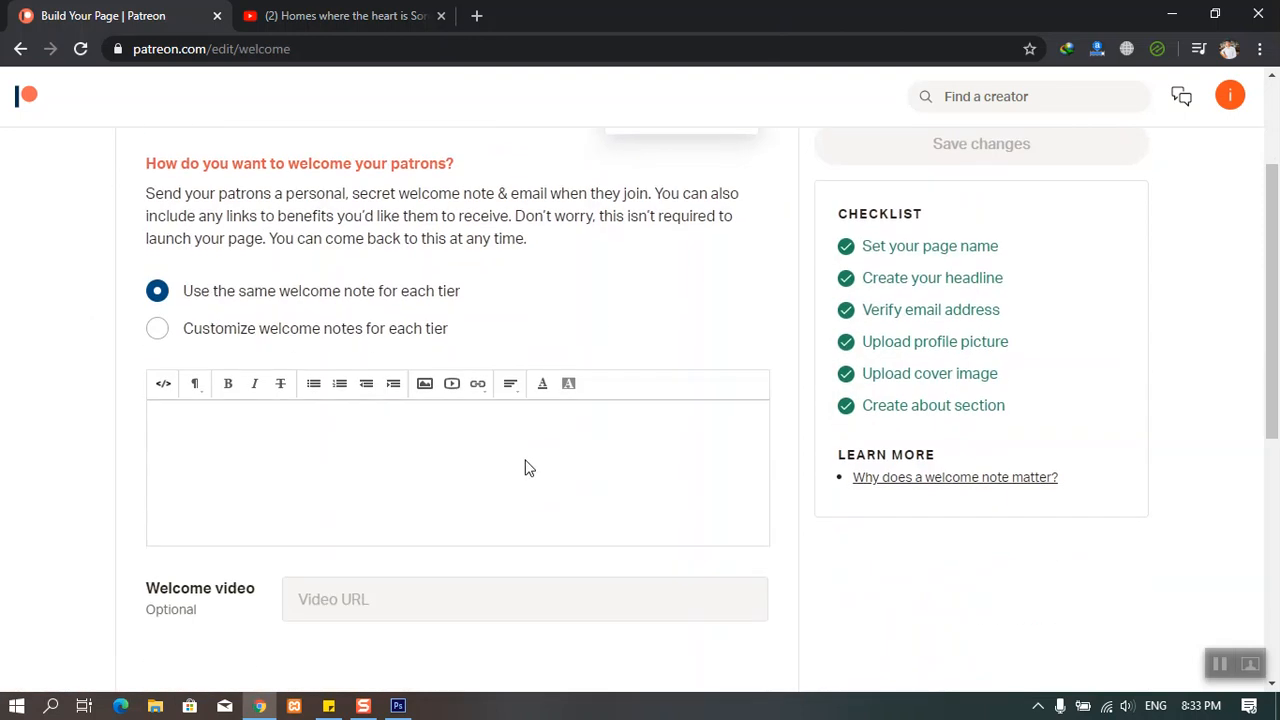
scroll(523, 452, "down", 2)
left_click(427, 416)
scroll(563, 437, "up", 4)
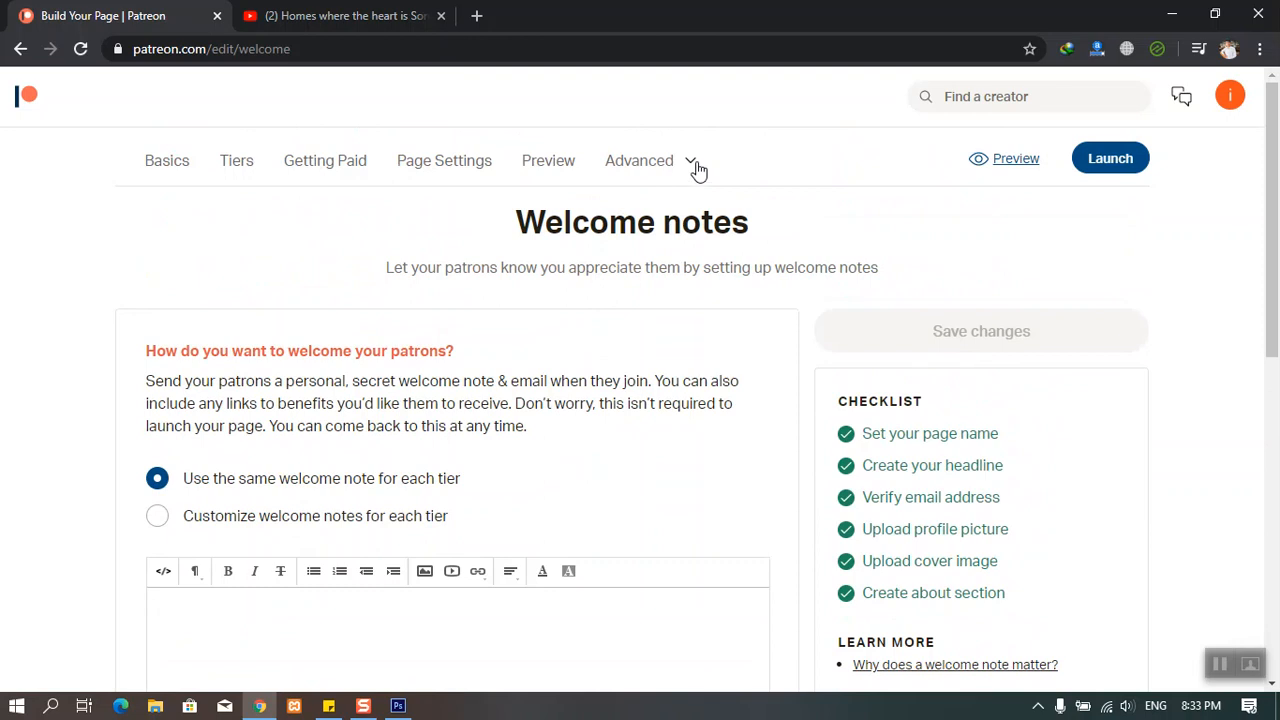
Open the advanced Goals page and compare the earnings-based and community-based goal types.
left_click(697, 168)
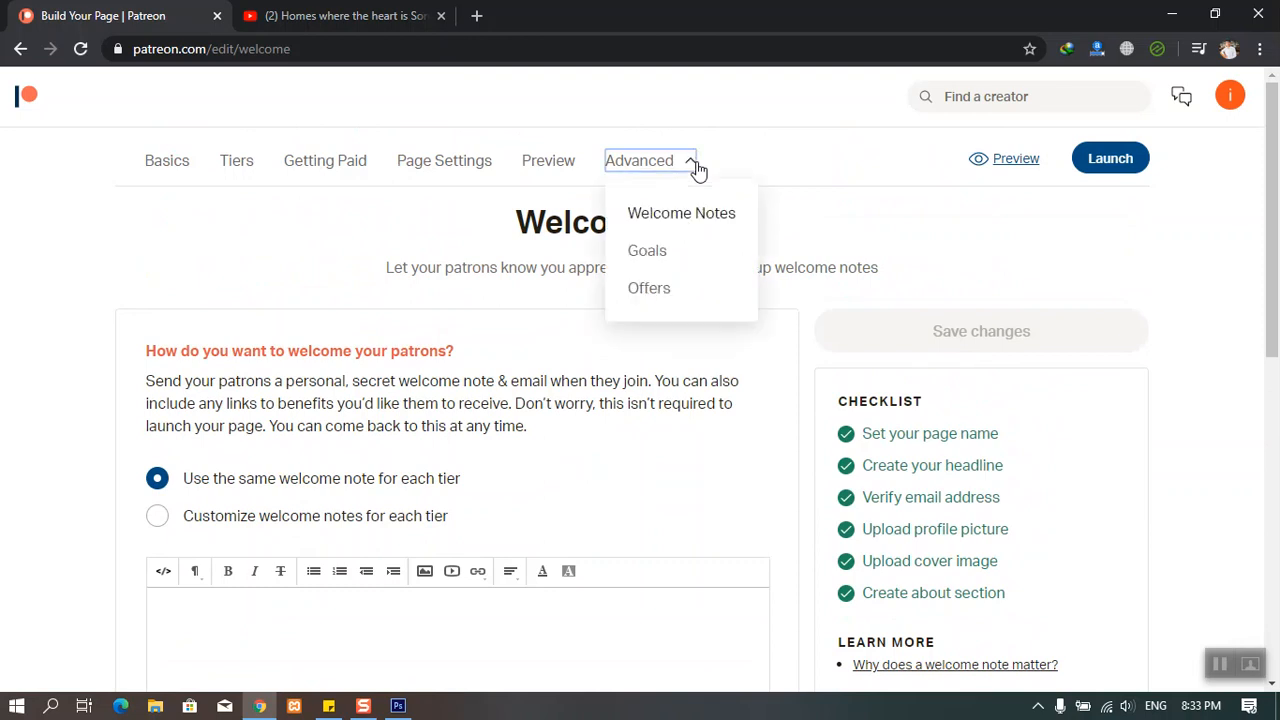
left_click(648, 252)
scroll(571, 414, "down", 3)
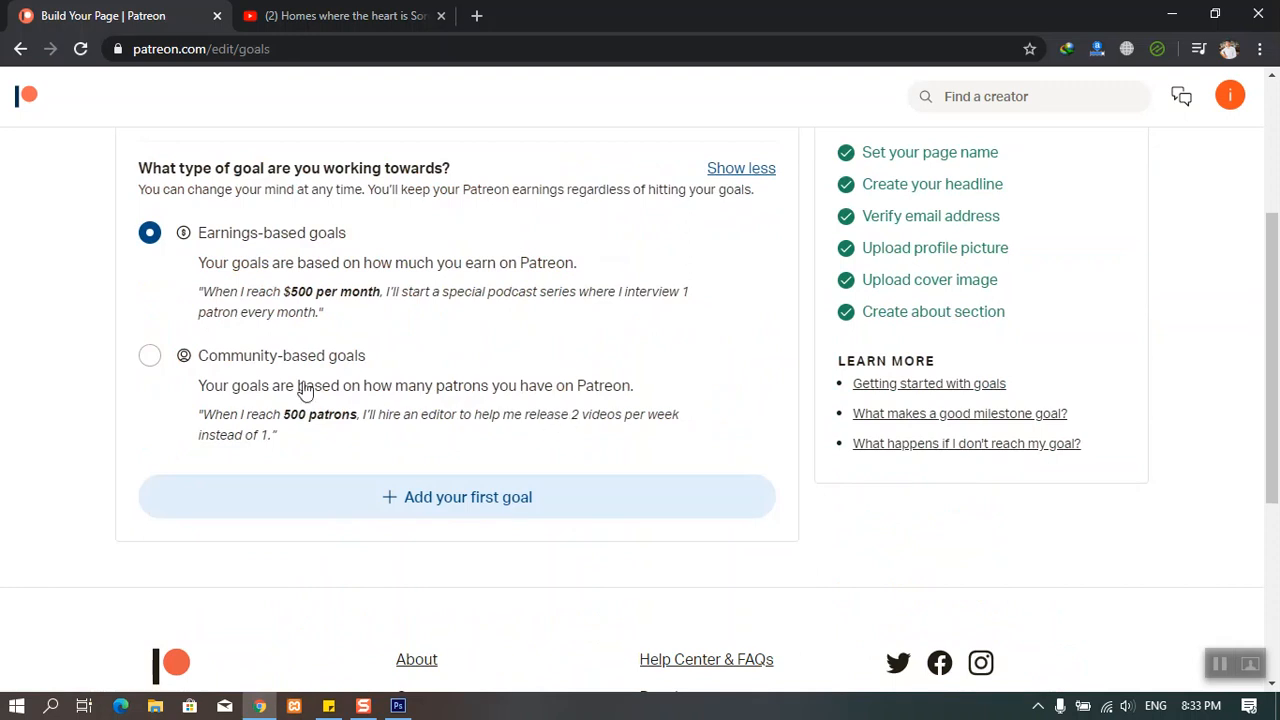
scroll(551, 523, "up", 3)
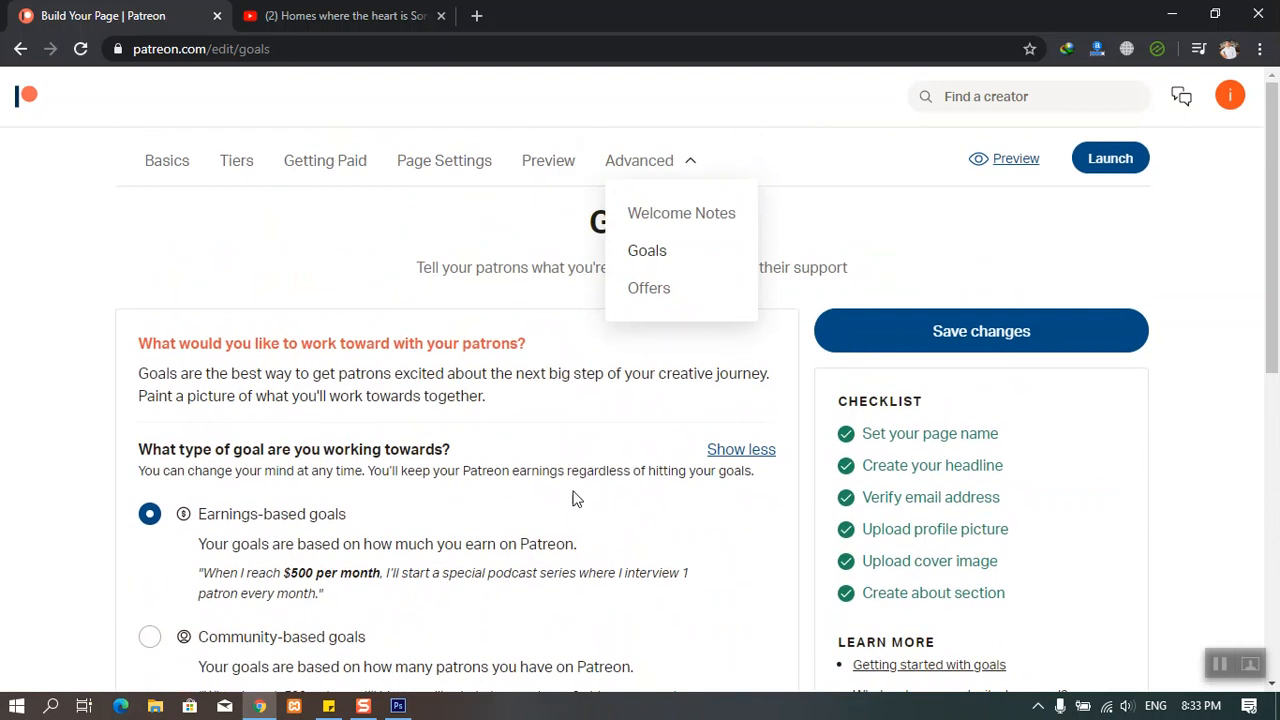
scroll(571, 494, "down", 4)
scroll(500, 436, "up", 4)
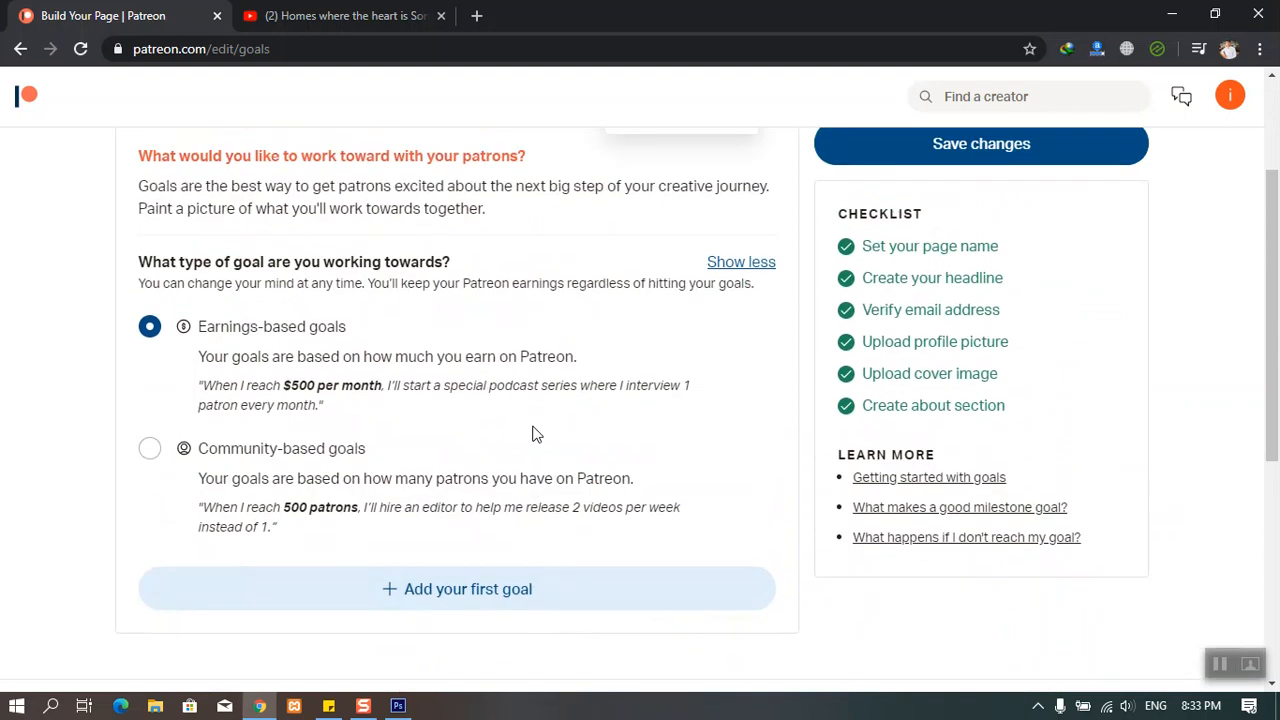
Open the advanced Offers page and look over the Special Offer information and resources.
left_click(652, 290)
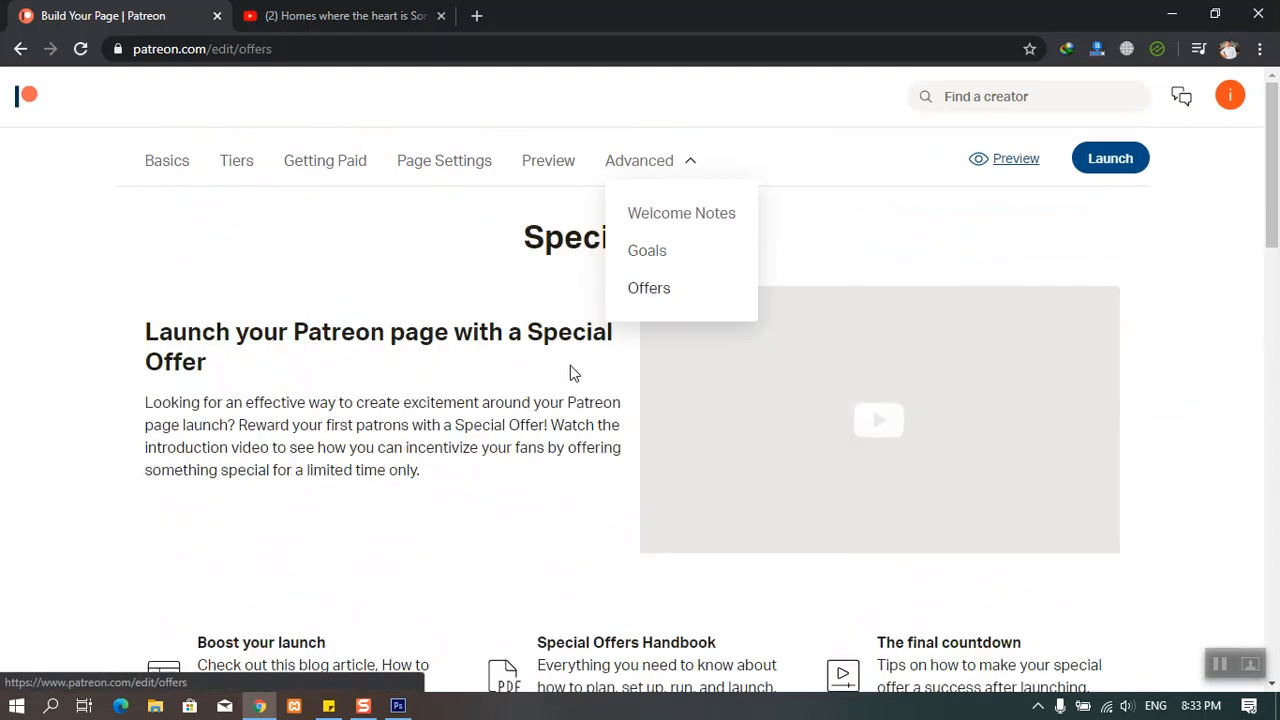
scroll(527, 413, "down", 3)
scroll(500, 428, "up", 3)
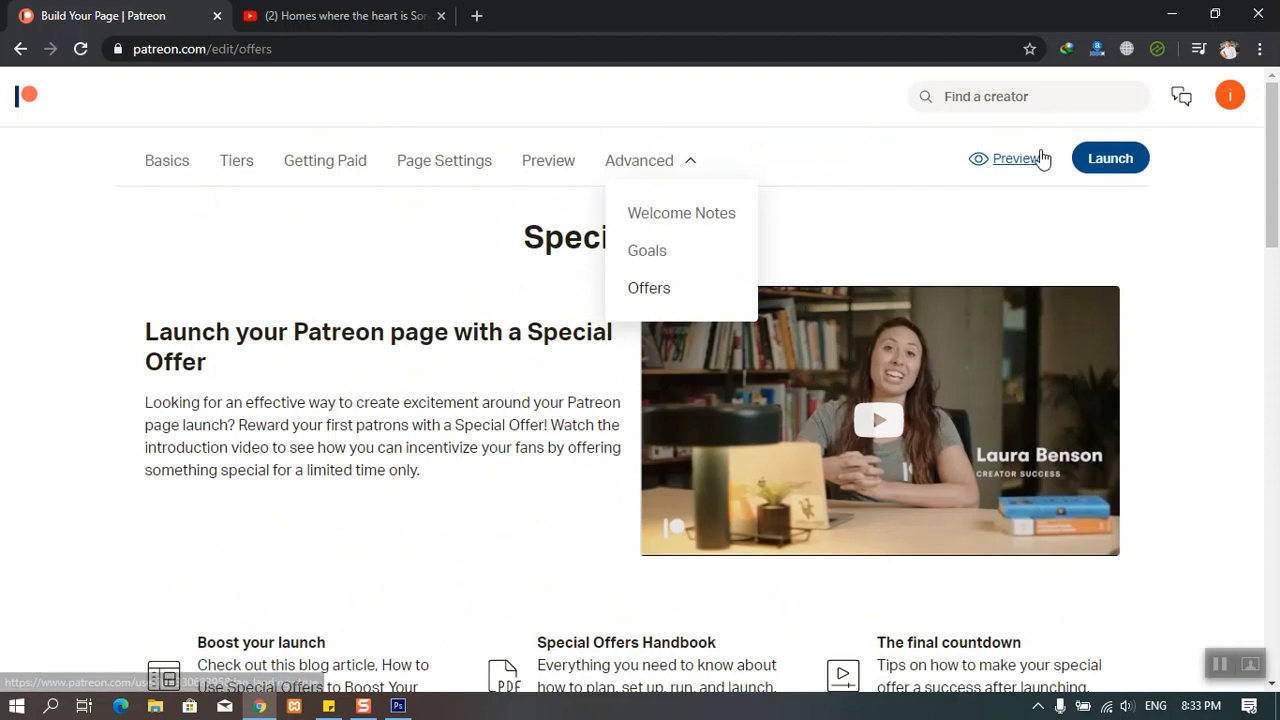
Launch the creator page and look over its patron view.
left_click(1110, 160)
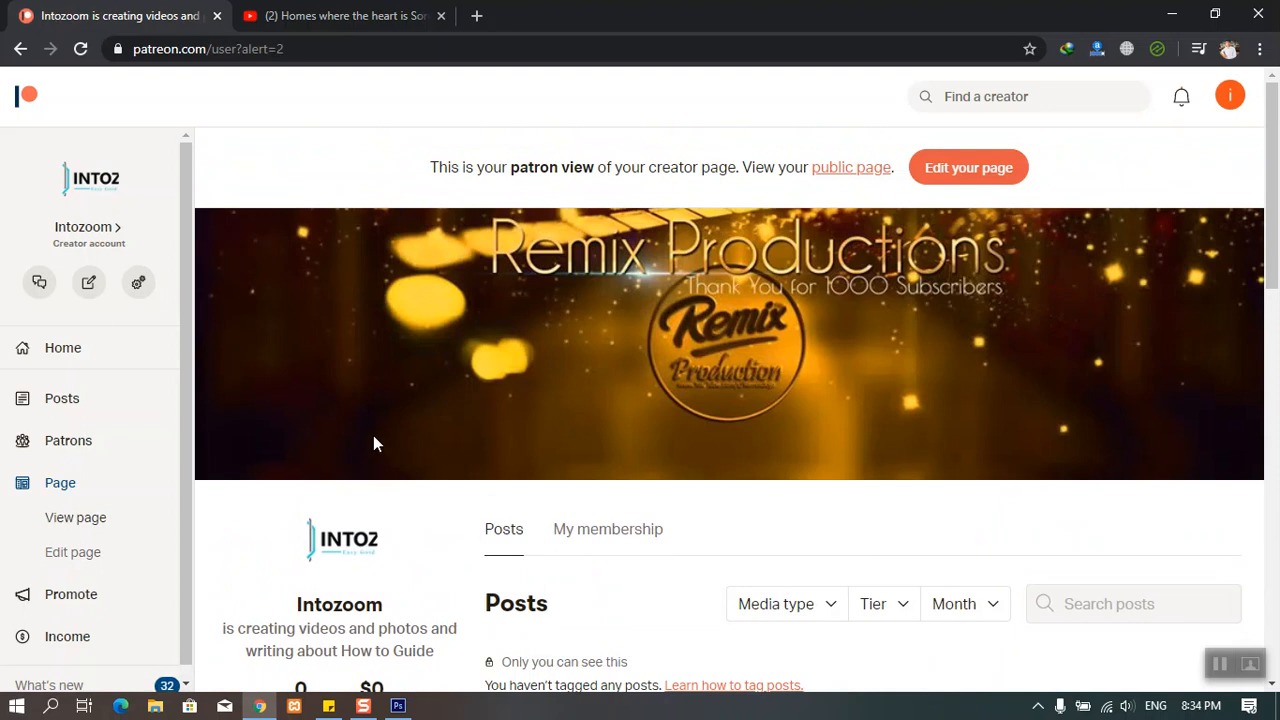
scroll(491, 462, "down", 3)
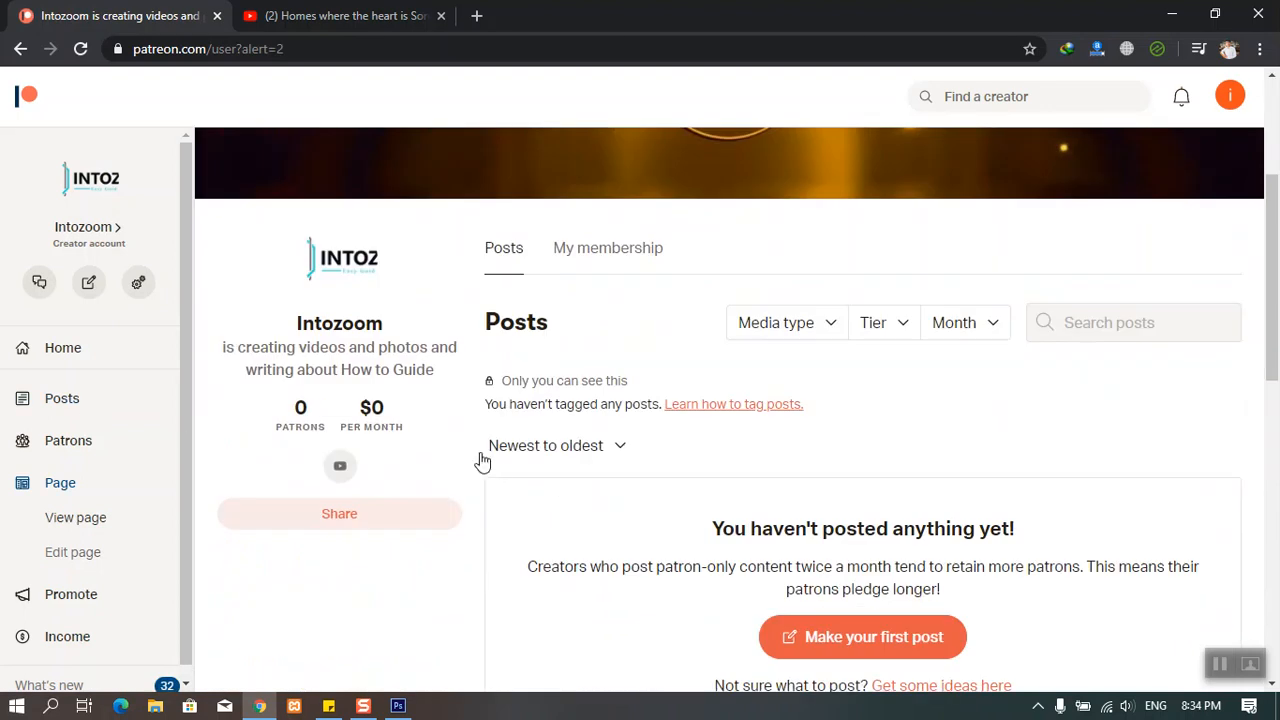
Open the new post page and look over the available post types.
left_click(55, 398)
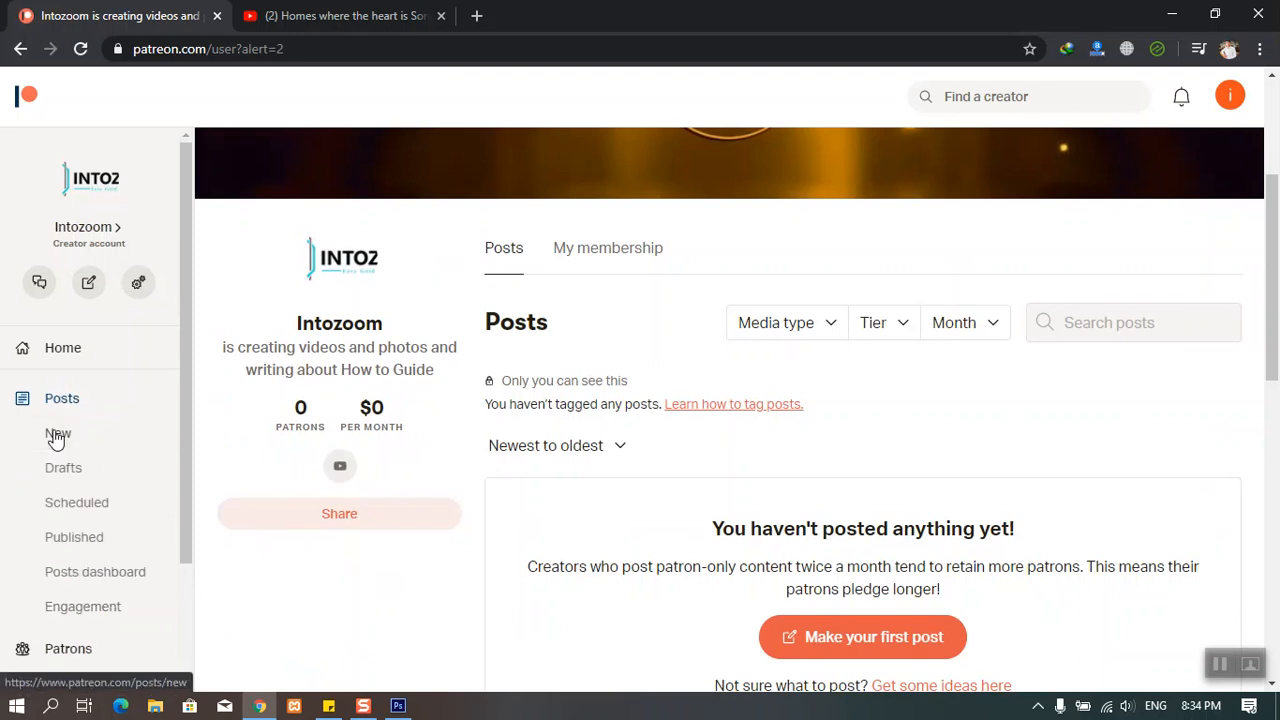
left_click(55, 437)
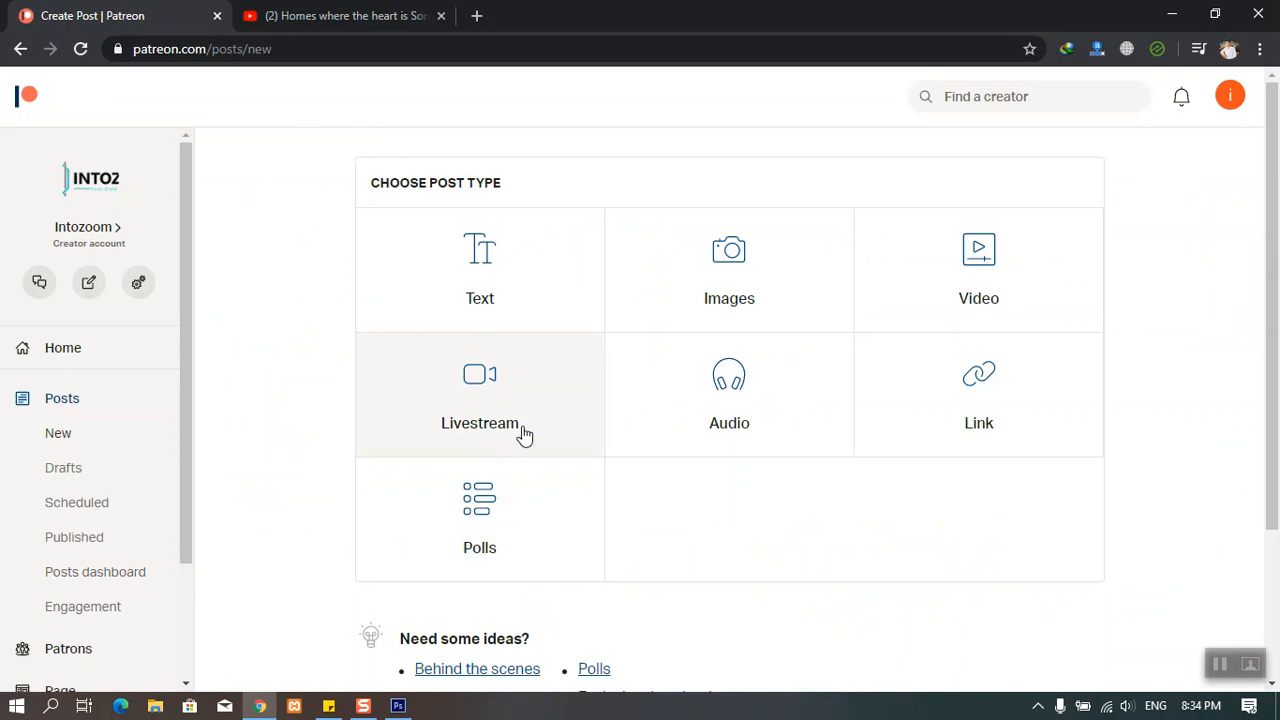
scroll(600, 480, "down", 2)
scroll(671, 527, "up", 2)
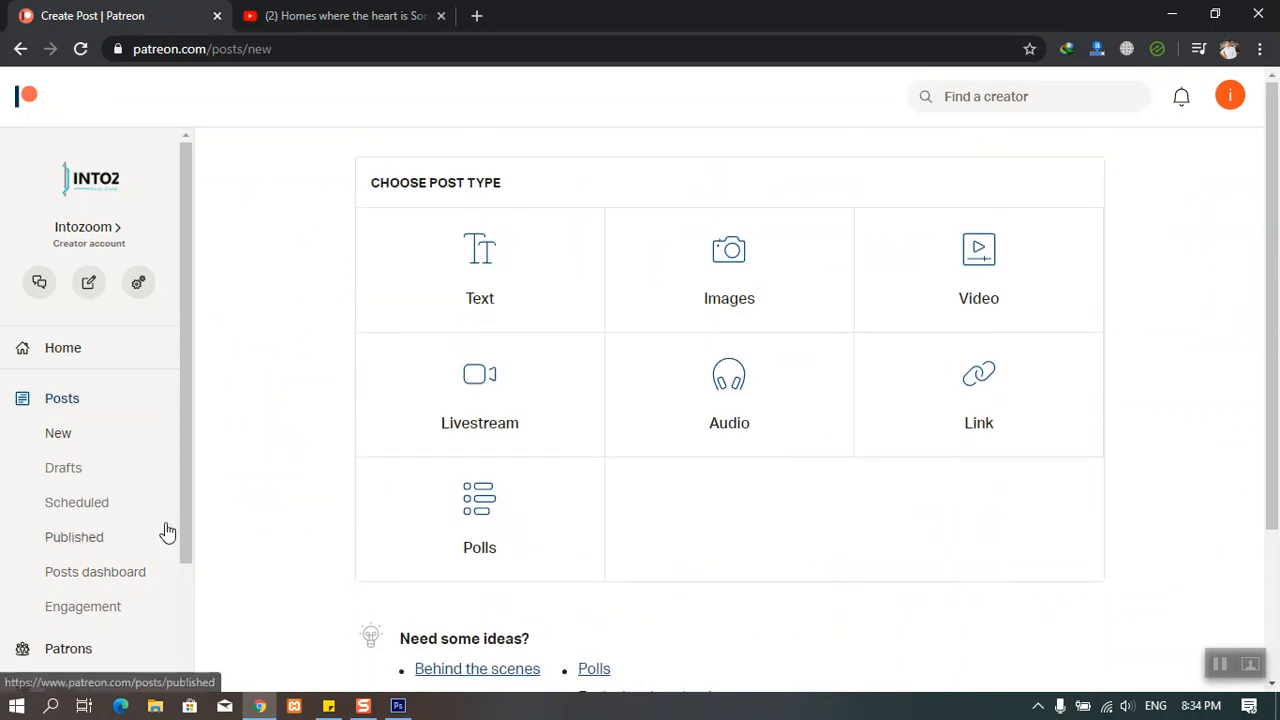
Review the available post types and start a new Link post.
scroll(466, 549, "down", 2)
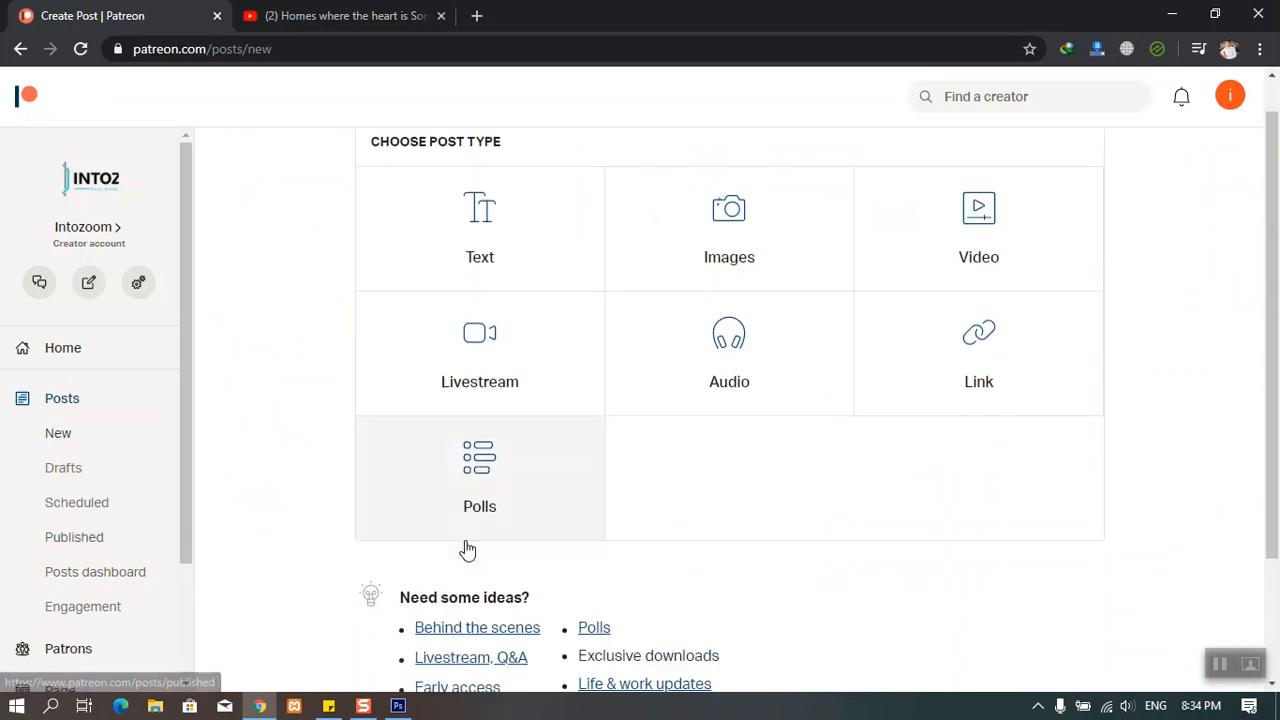
scroll(463, 556, "up", 2)
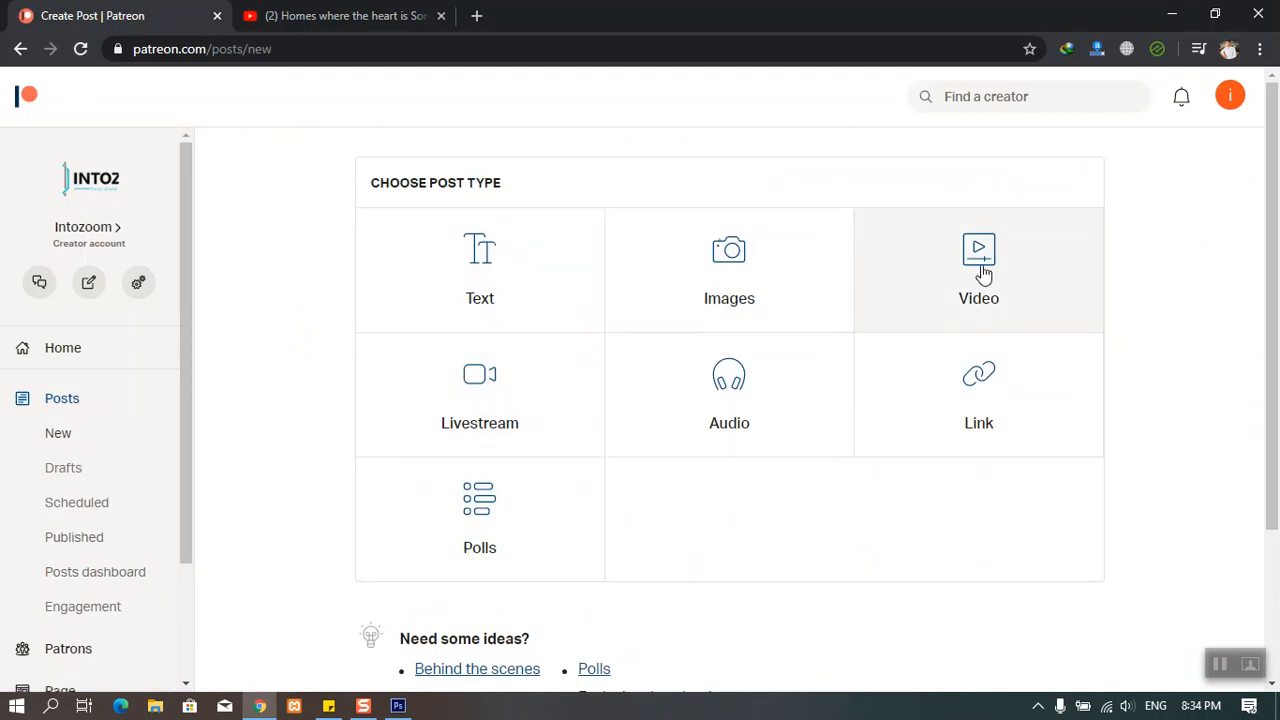
left_click(985, 363)
Copy the YouTube video's share link and paste it as the Patreon post's link URL.
left_click(340, 16)
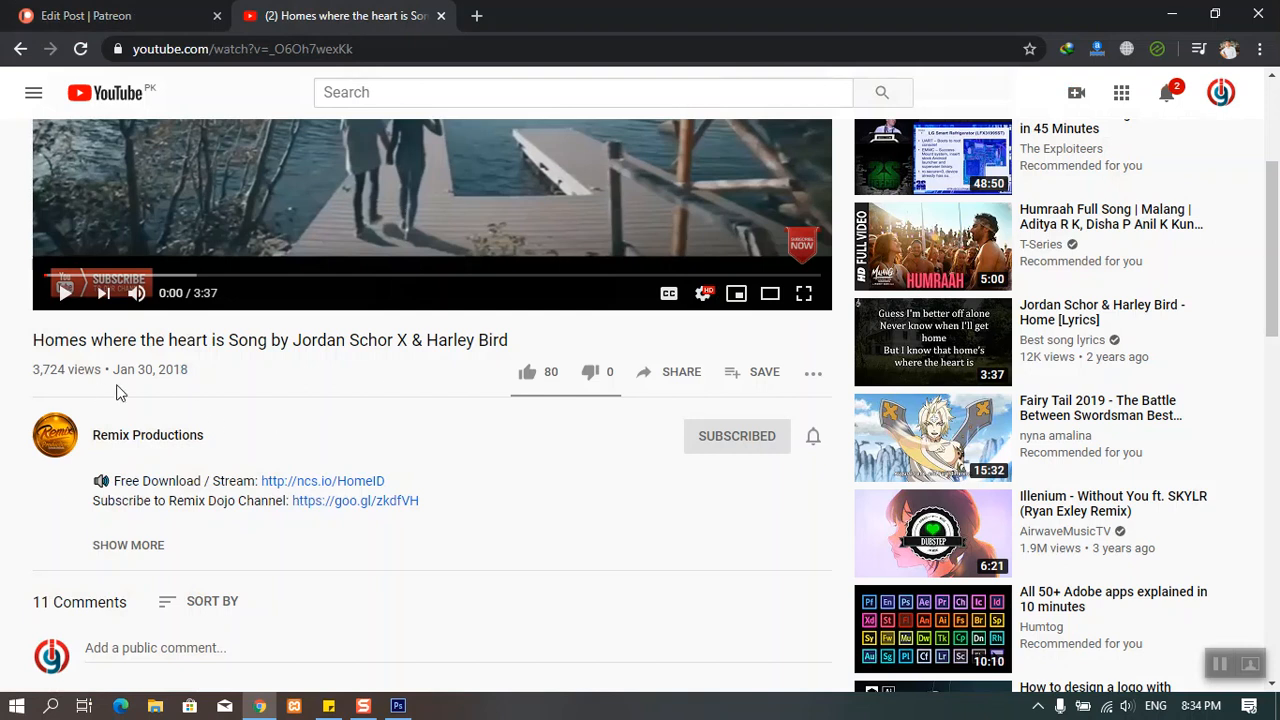
left_click(689, 375)
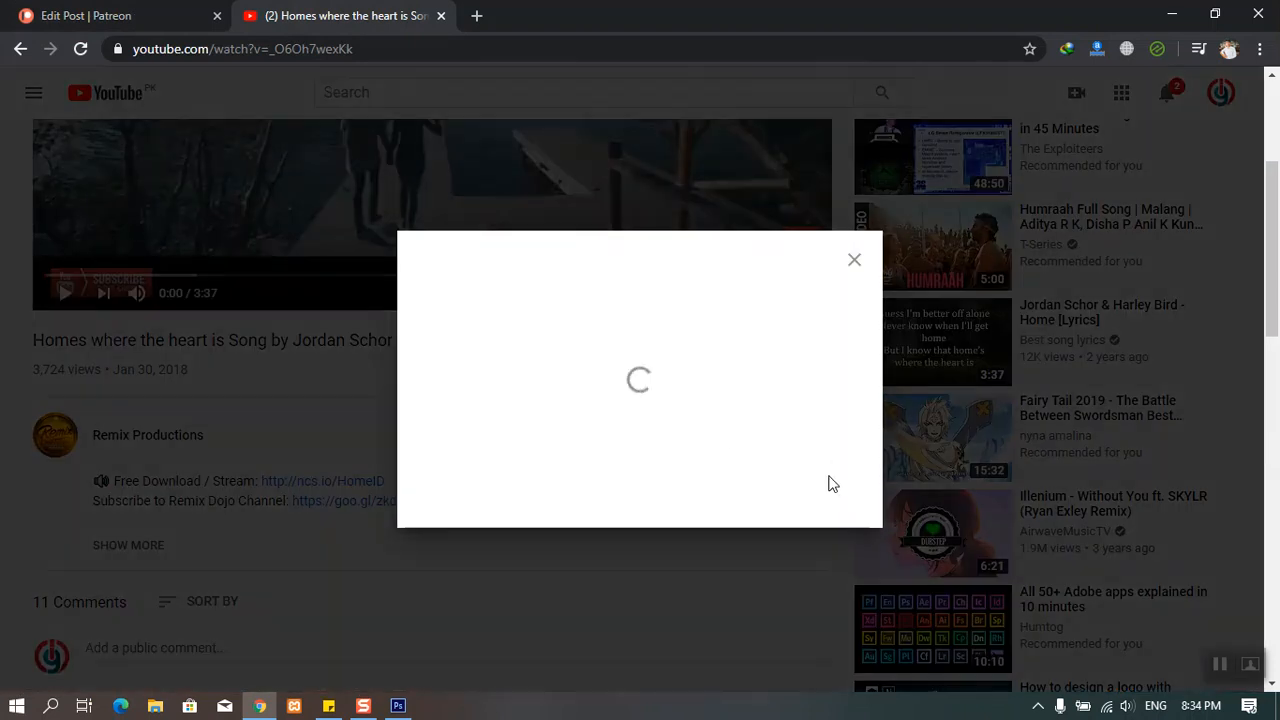
left_click(818, 481)
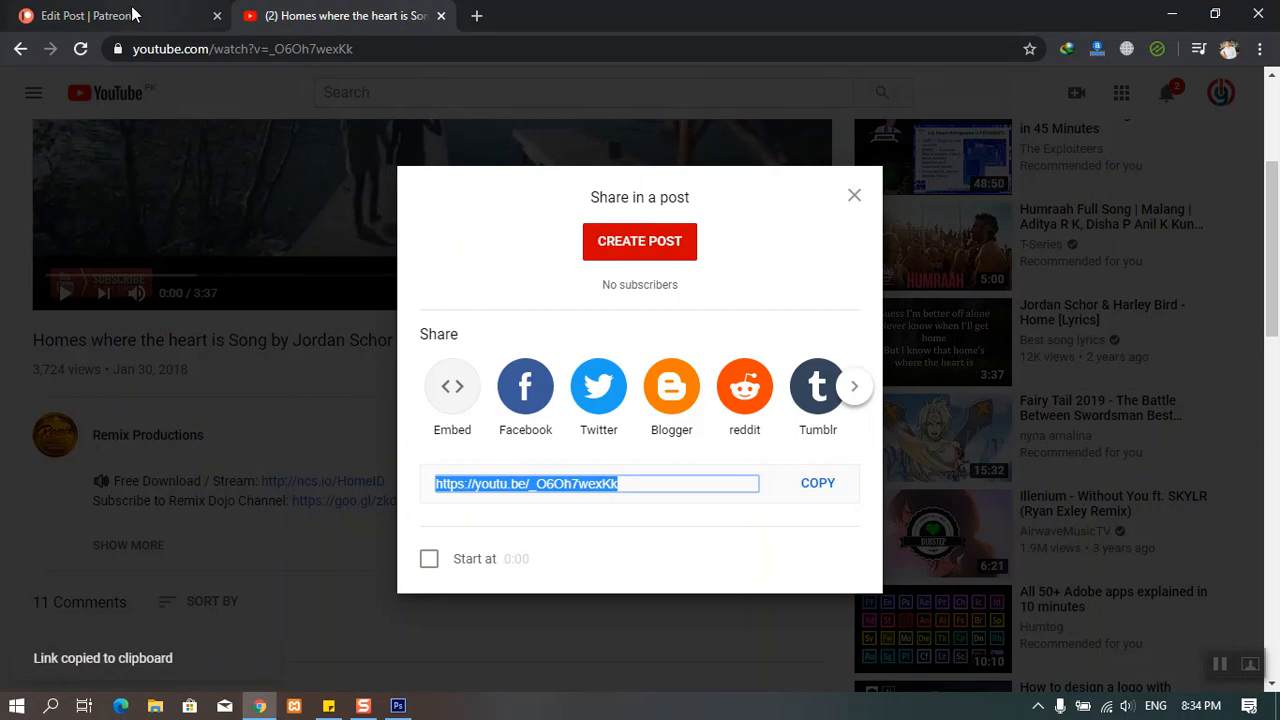
left_click(214, 14)
left_click(508, 283)
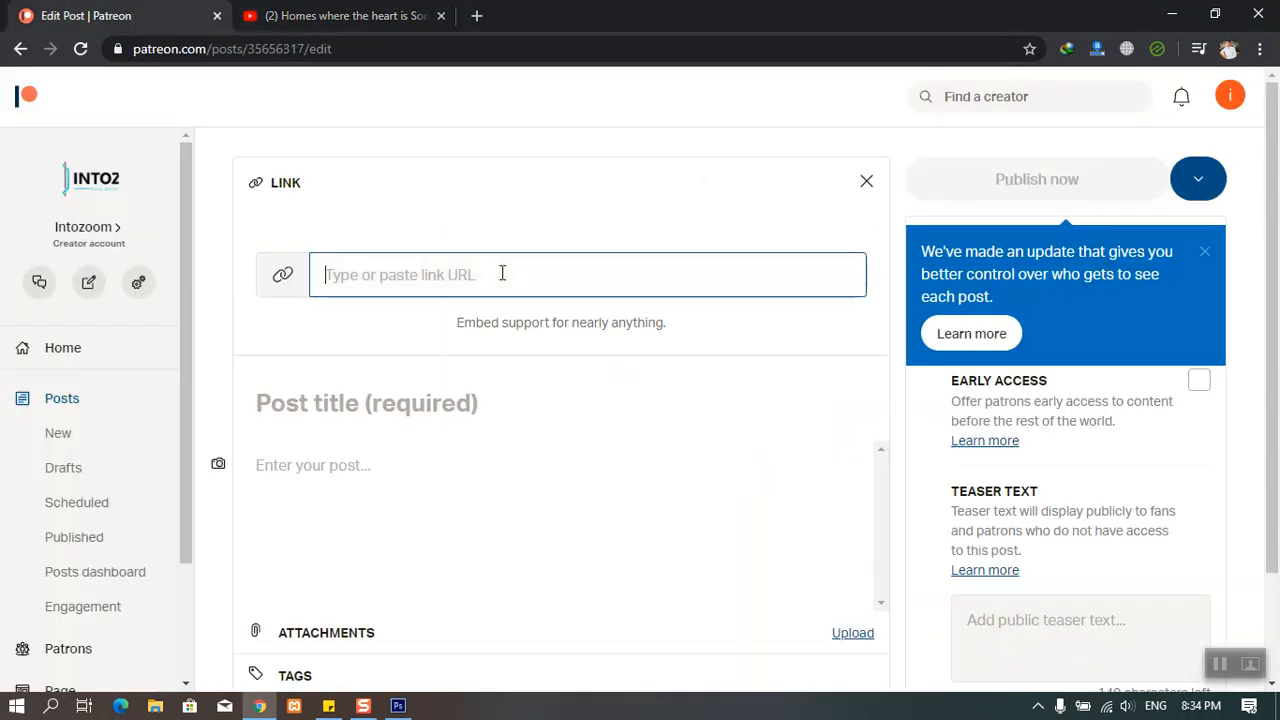
key("ctrl+v")
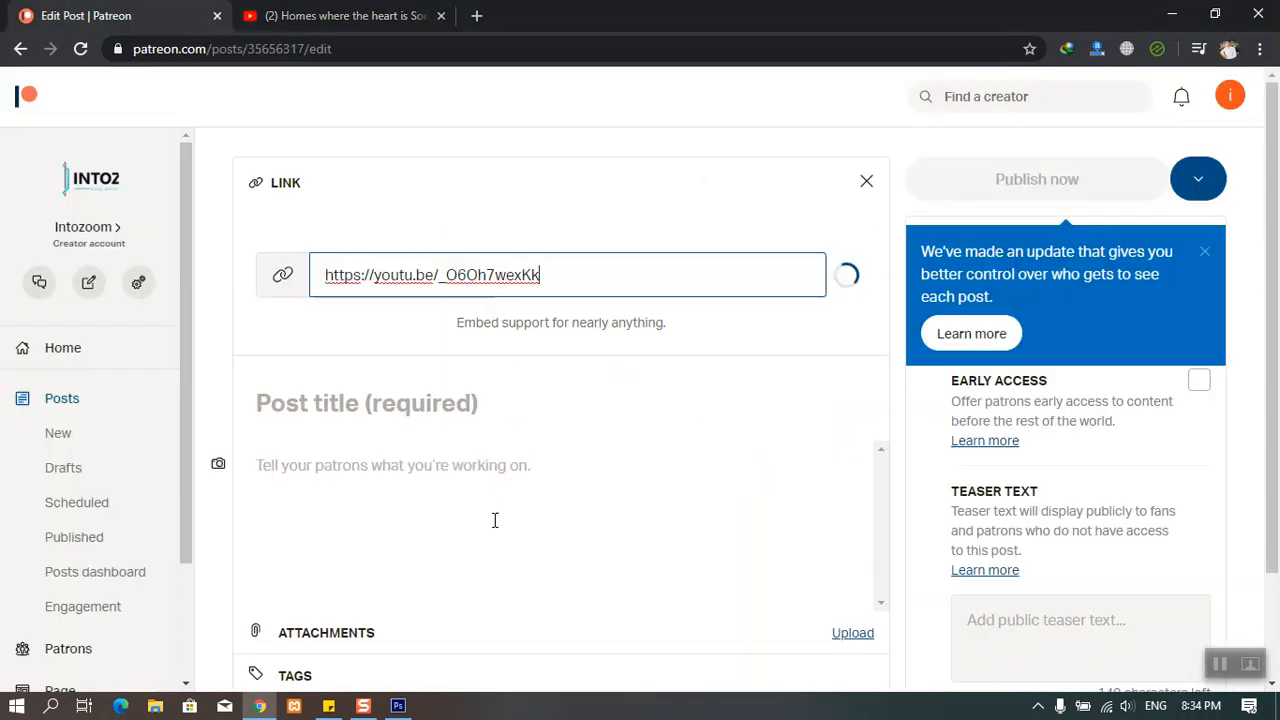
Copy the YouTube video title "Homes where the heart is Song by Jordan Schor X & Harley Bird" into the post title.
left_click(455, 403)
left_click(440, 17)
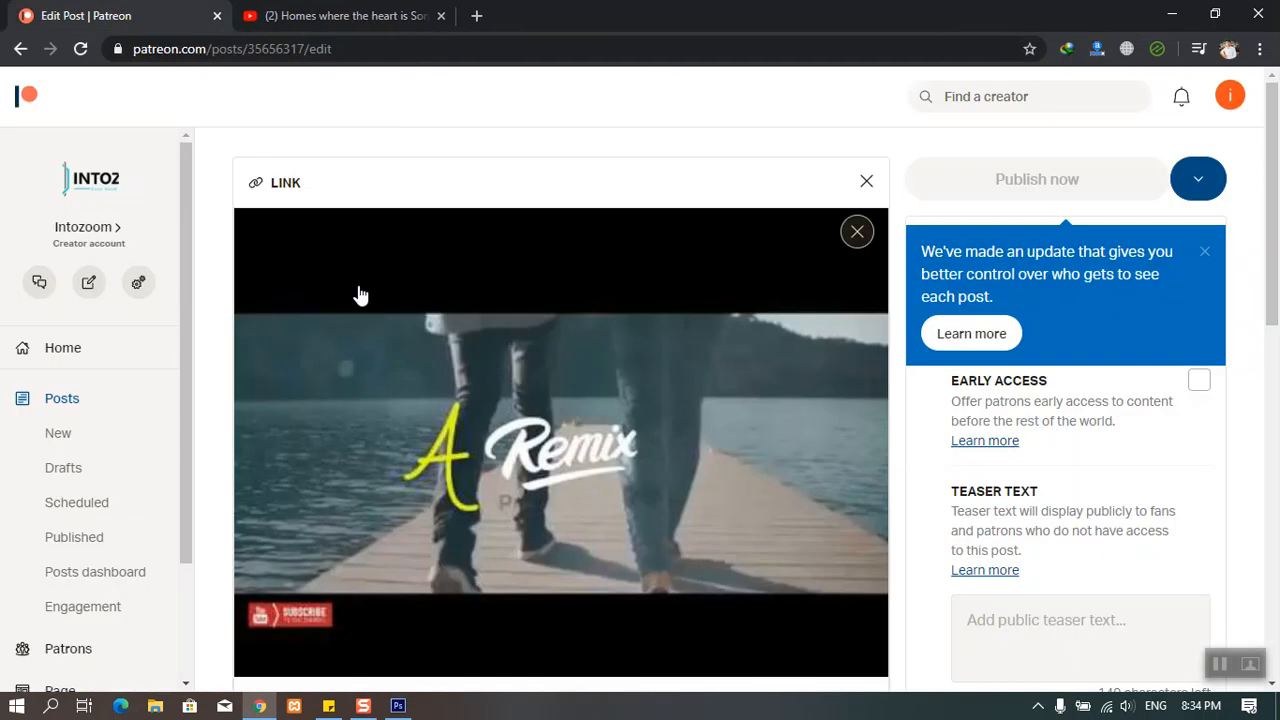
scroll(340, 377, "down", 10)
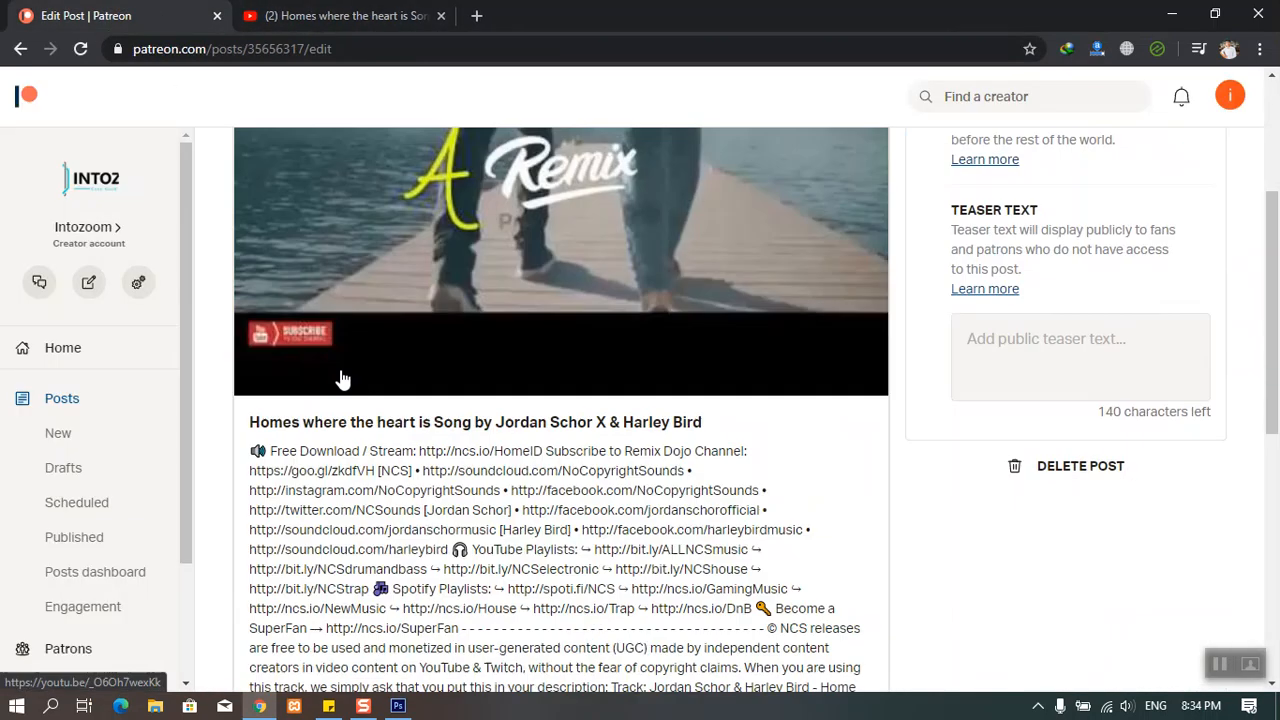
left_click(343, 291)
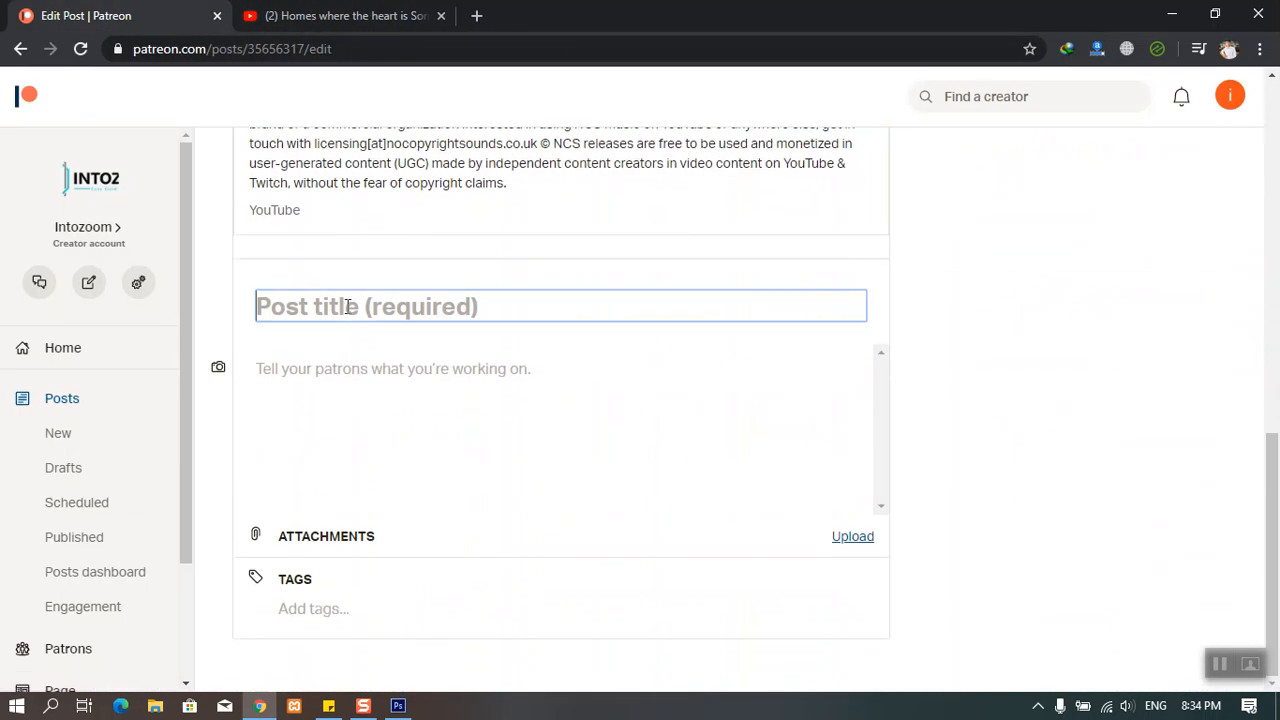
left_click(322, 16)
left_click(303, 375)
triple_click(301, 343)
left_click(146, 18)
key("ctrl+v")
Go over the post's description and tags fields, leave them empty, and publish the post immediately.
left_click(418, 378)
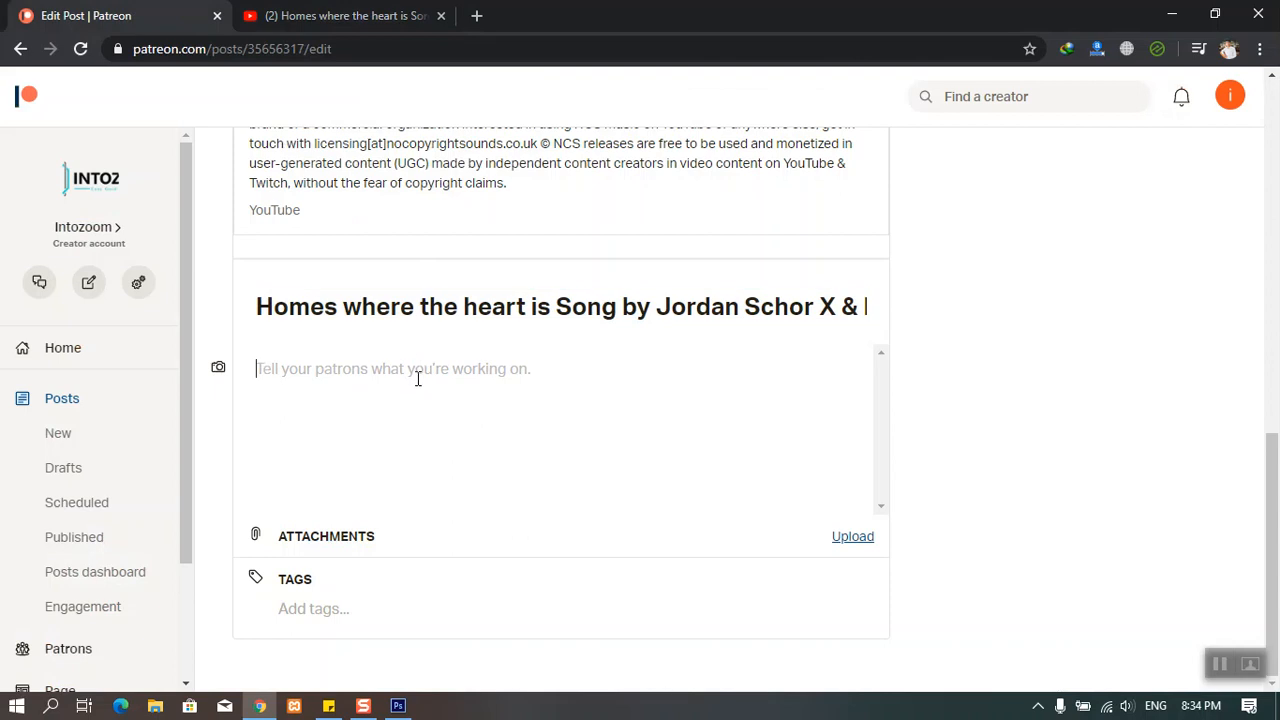
left_click(314, 608)
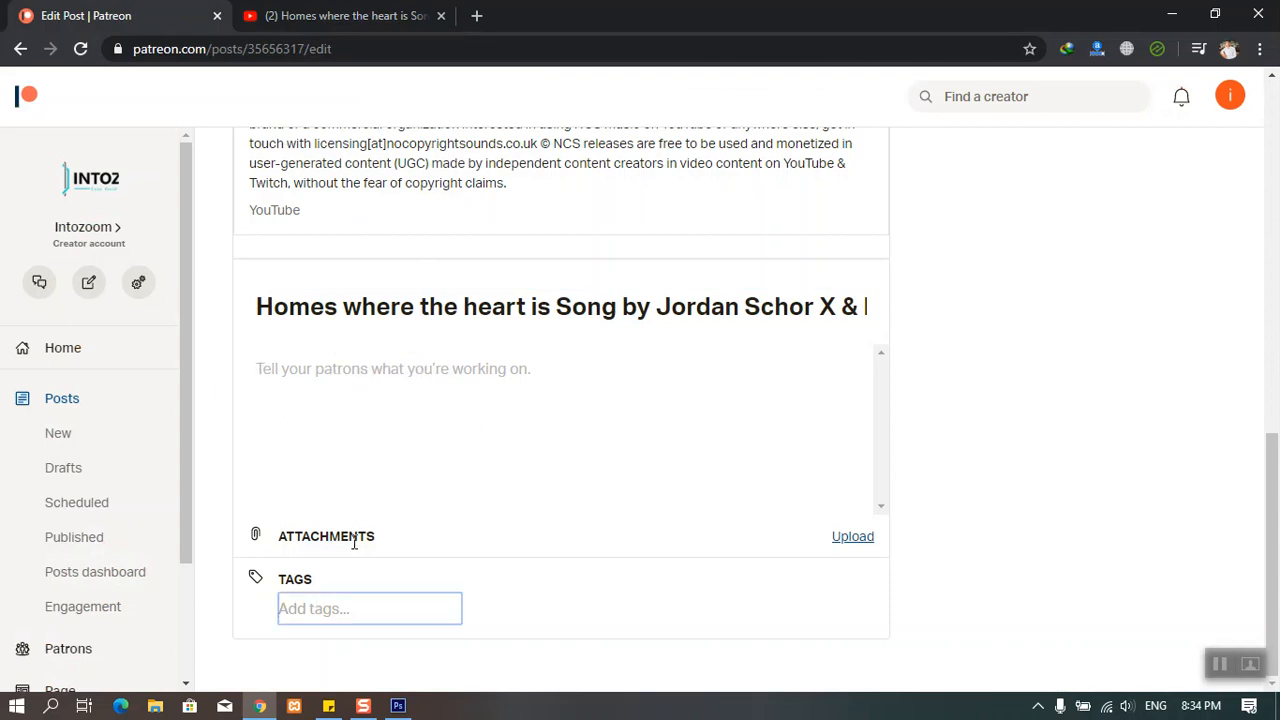
scroll(784, 453, "up", 10)
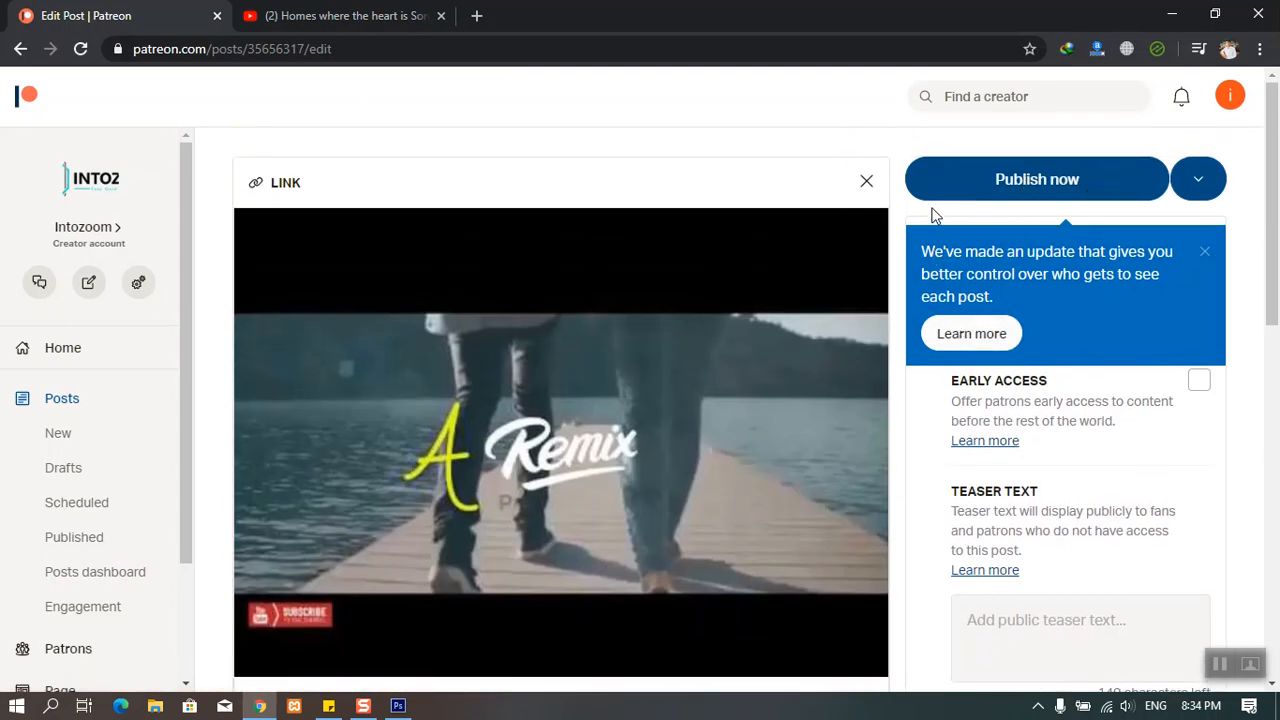
left_click(1116, 180)
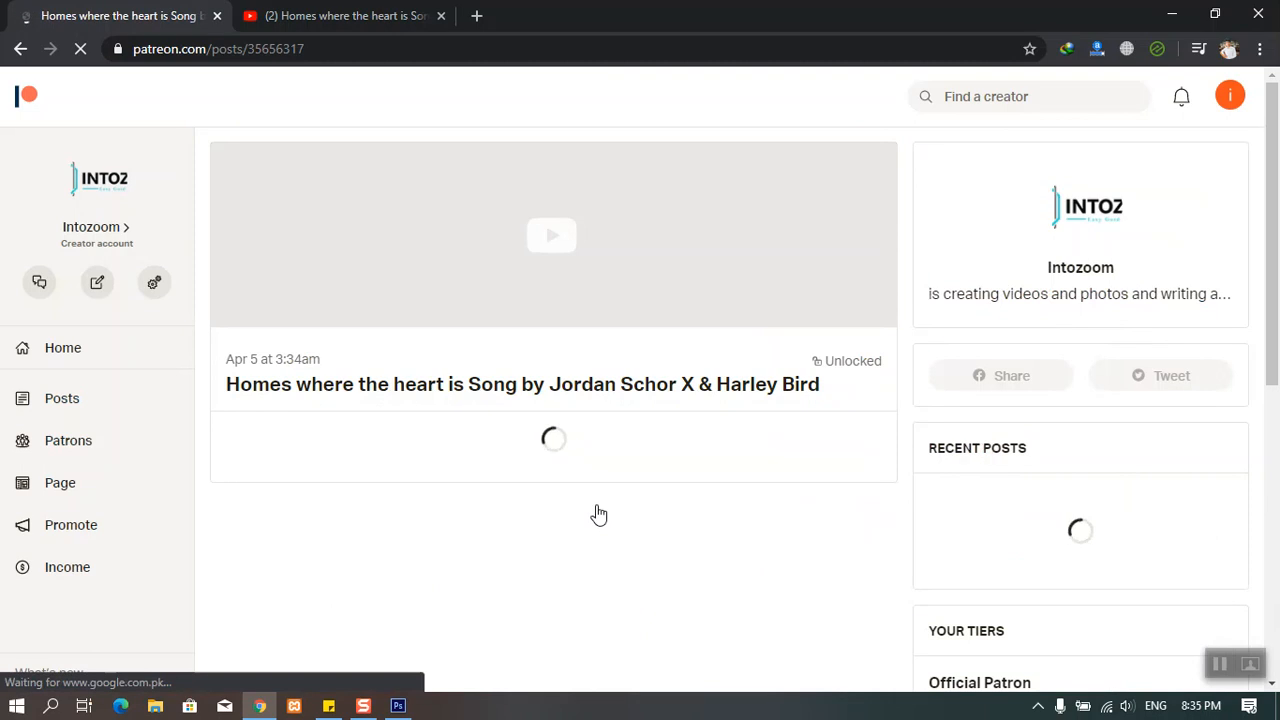
Look over the published post, including its video, sharing options, tiers and comment area.
scroll(596, 518, "down", 3)
scroll(595, 517, "up", 3)
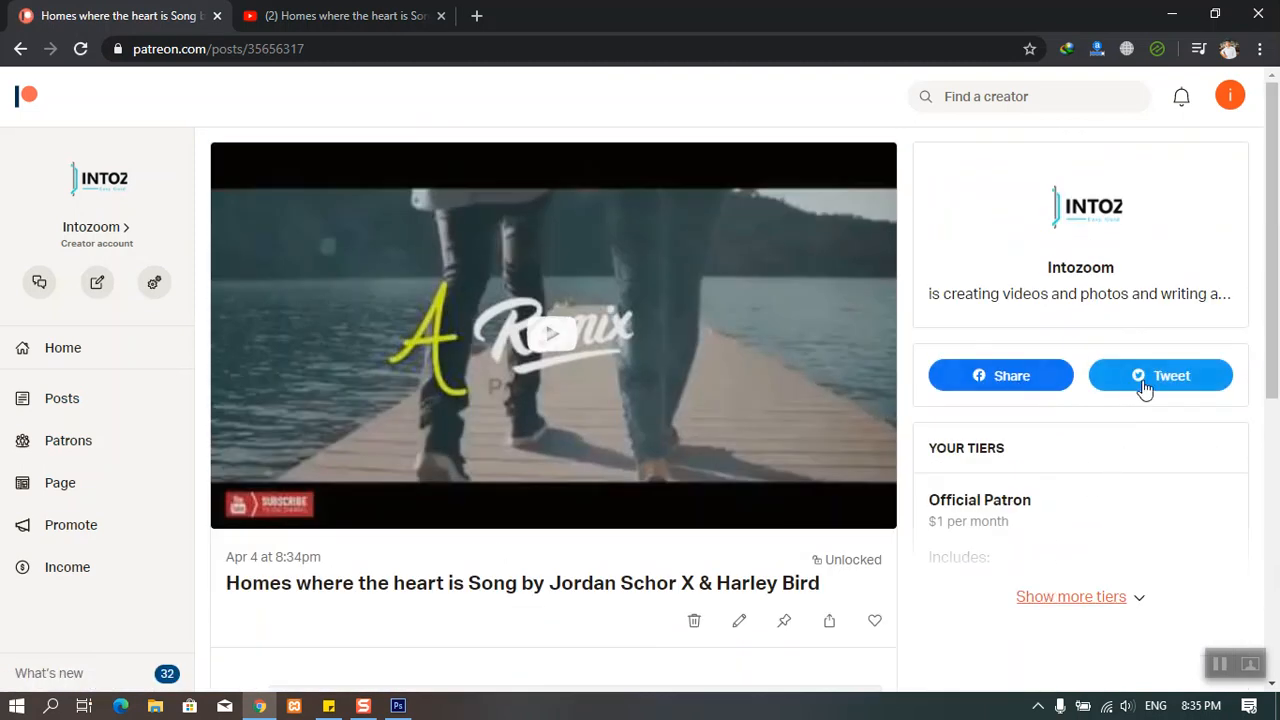
scroll(1109, 526, "down", 2)
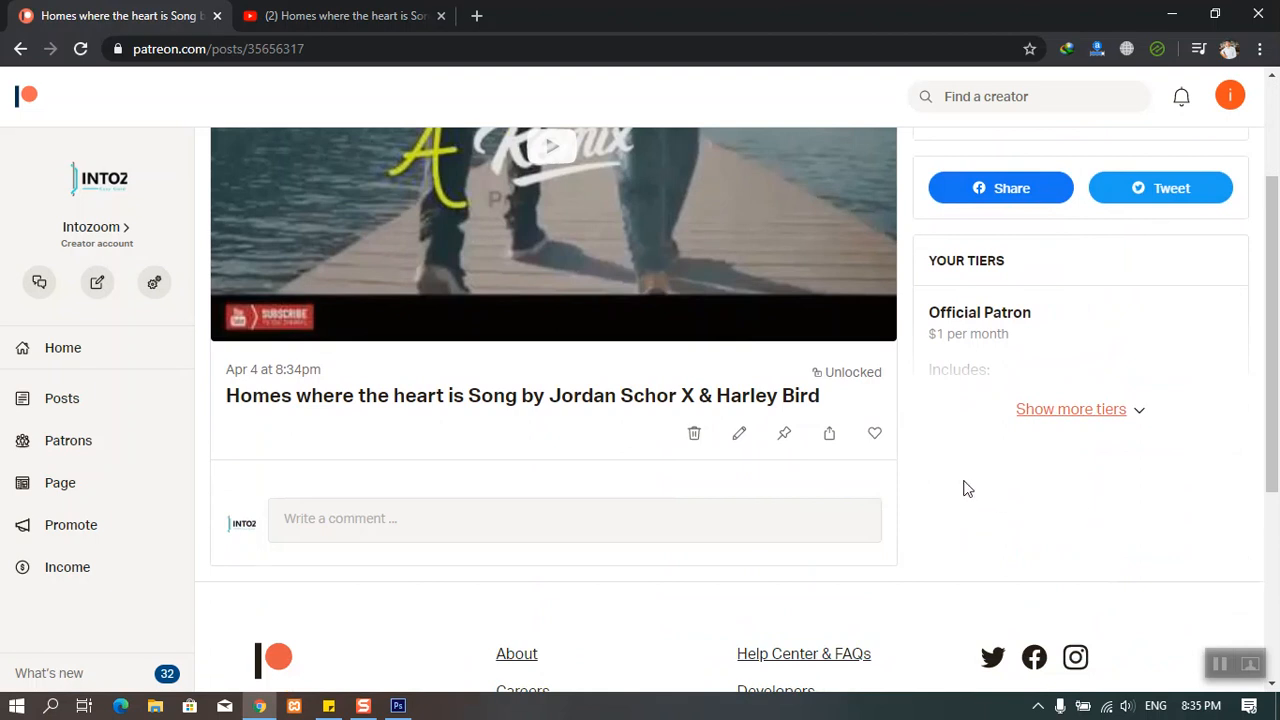
scroll(437, 474, "down", 3)
scroll(394, 620, "up", 6)
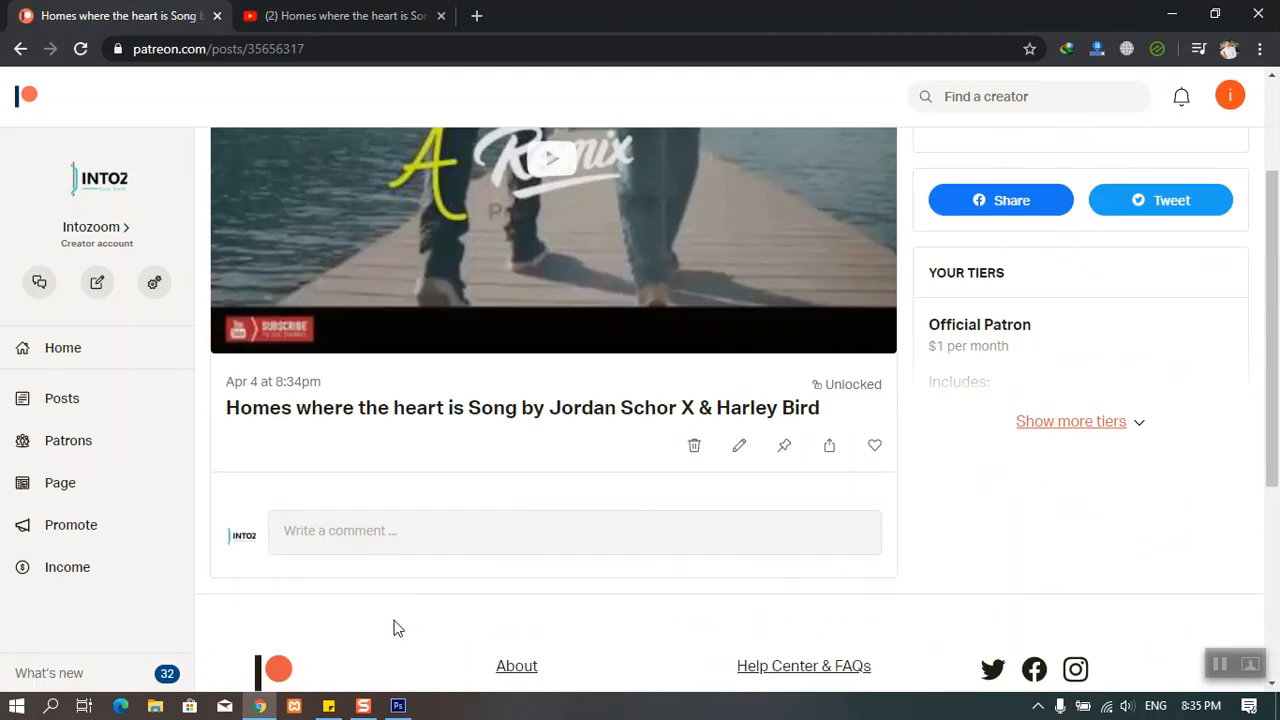
Revisit the source video on YouTube and close its page.
left_click(320, 16)
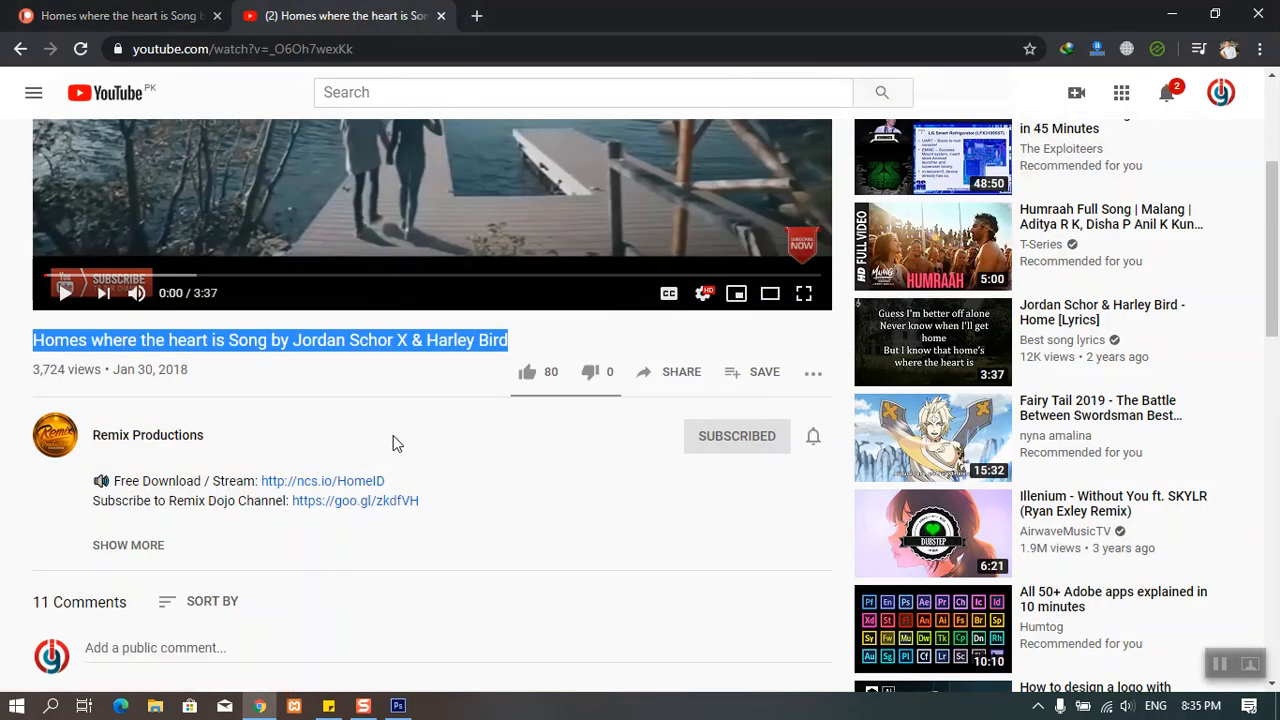
scroll(394, 443, "up", 3)
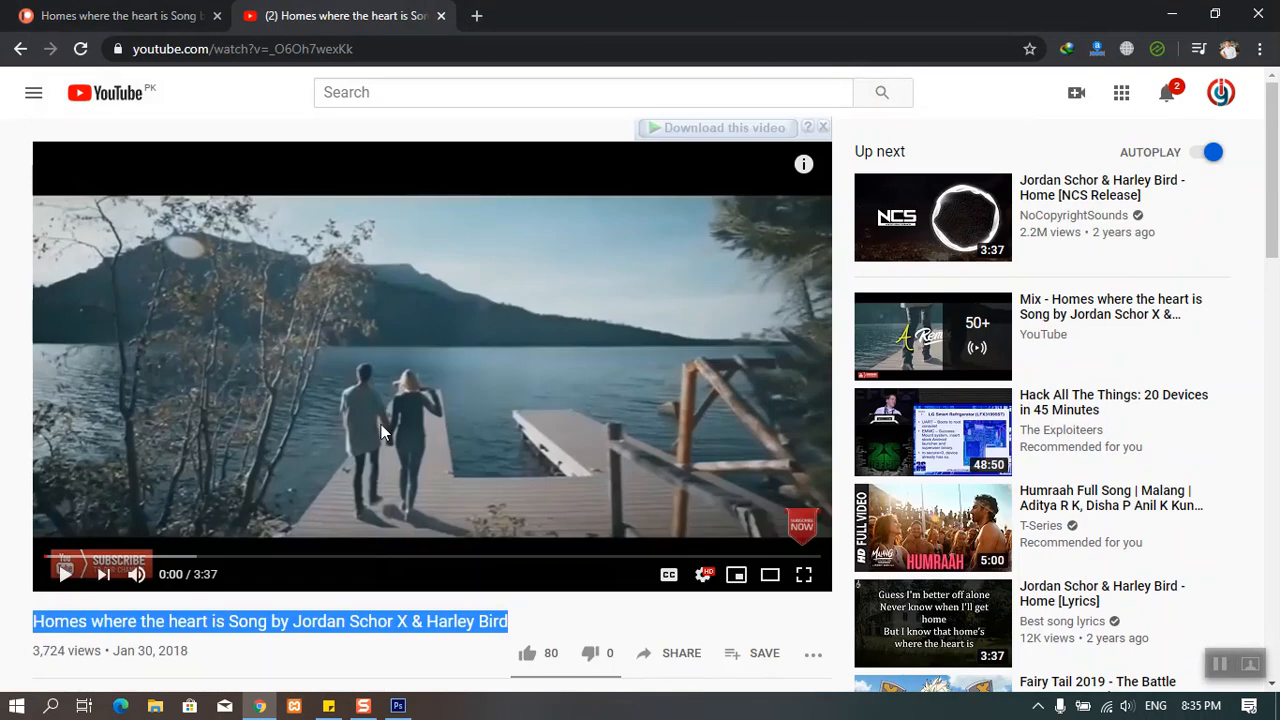
left_click(441, 16)
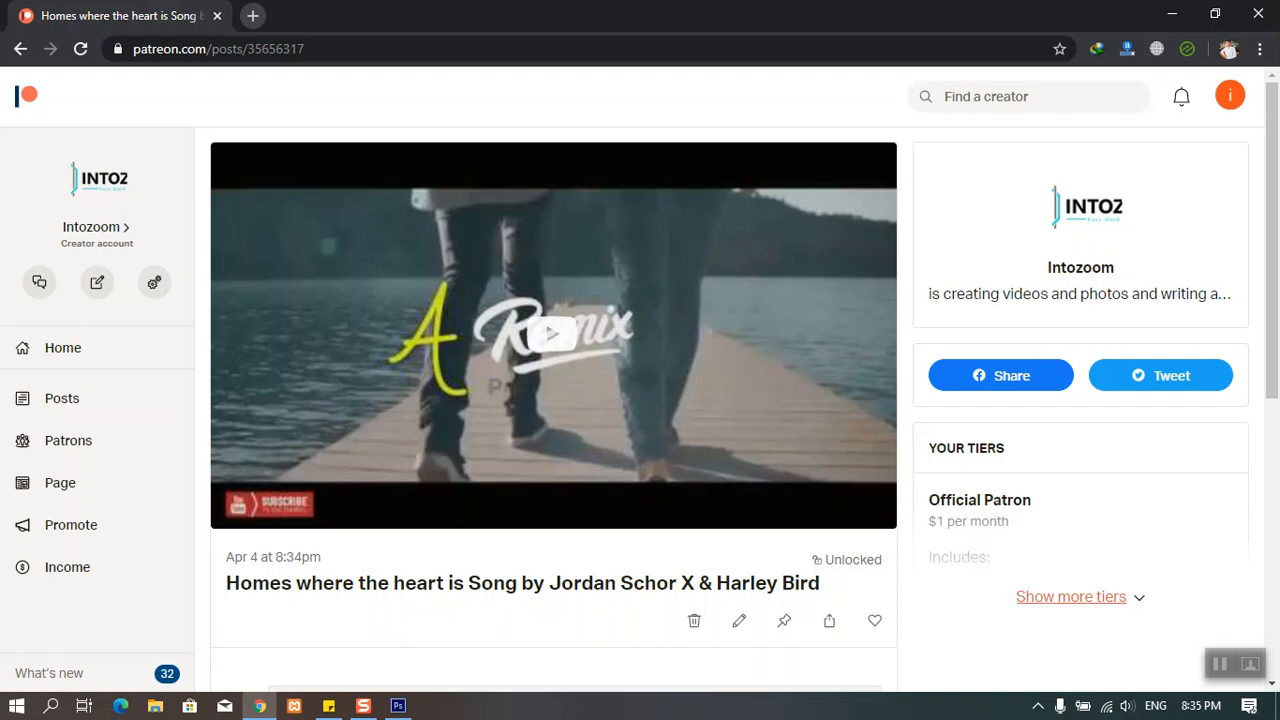
Open the other creator's Patreon page from the address suggestions in a new browser tab.
key("ctrl+t")
type("pat")
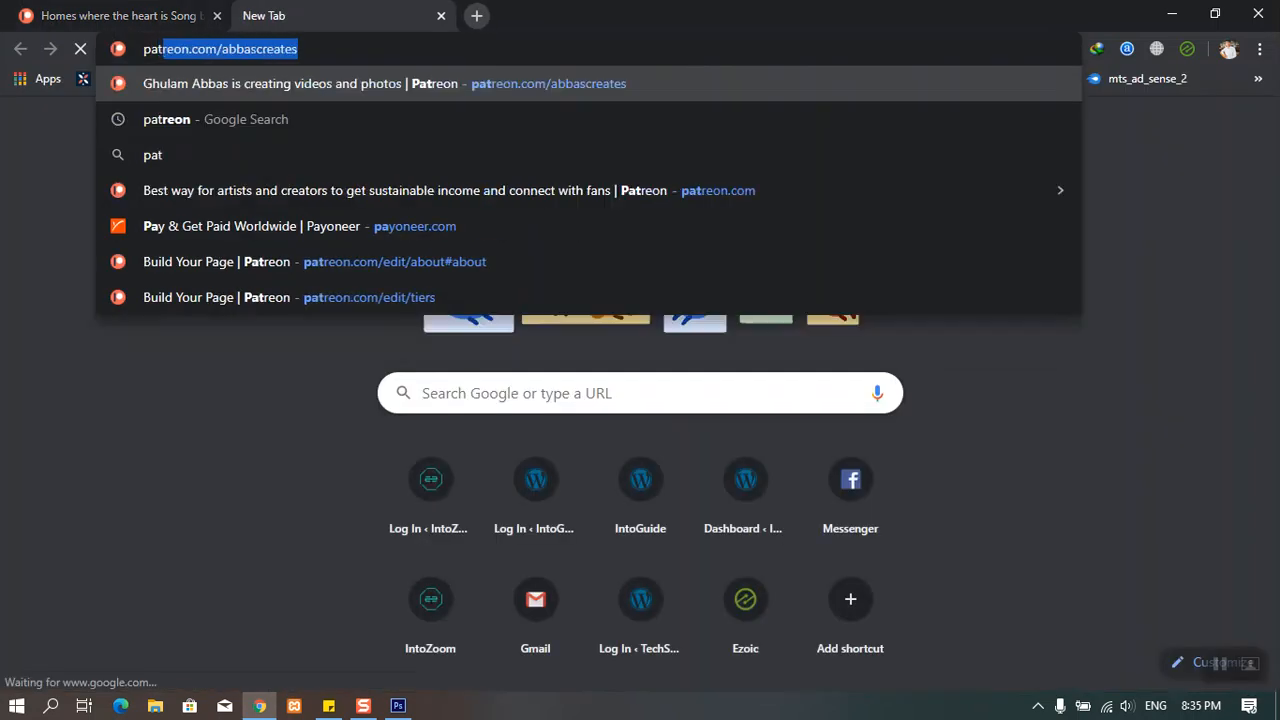
key("Right")
key("Return")
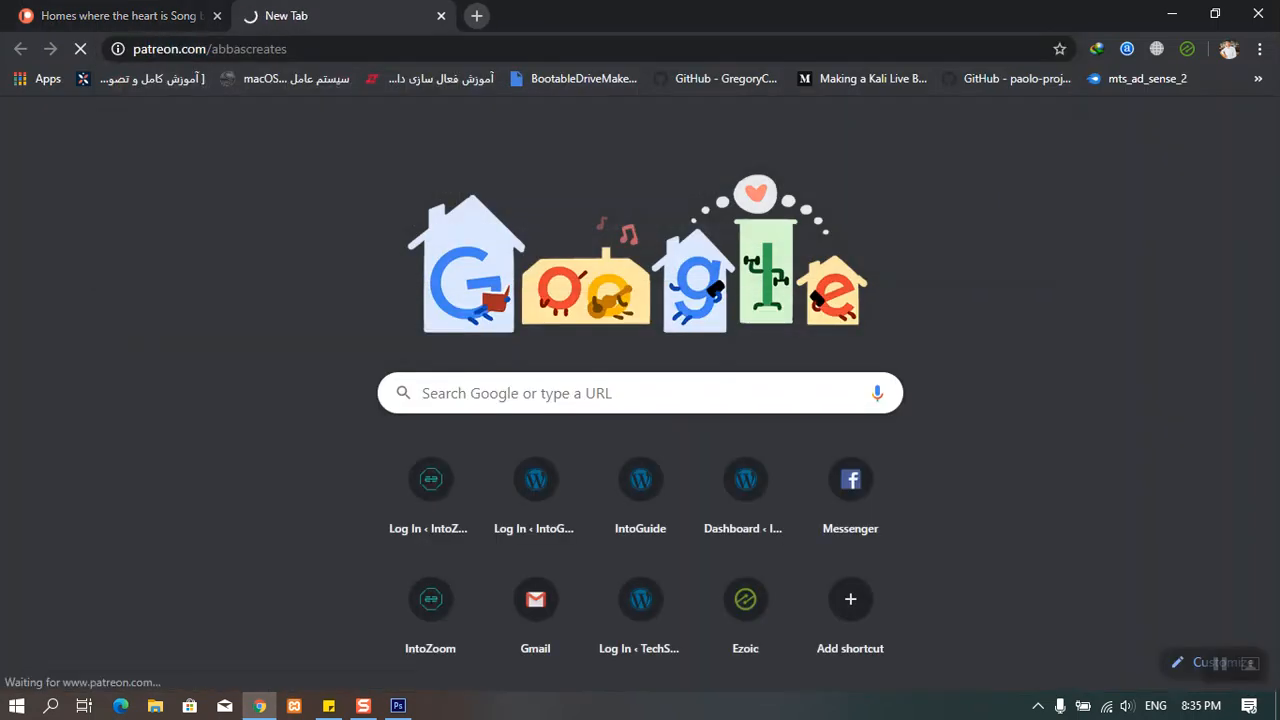